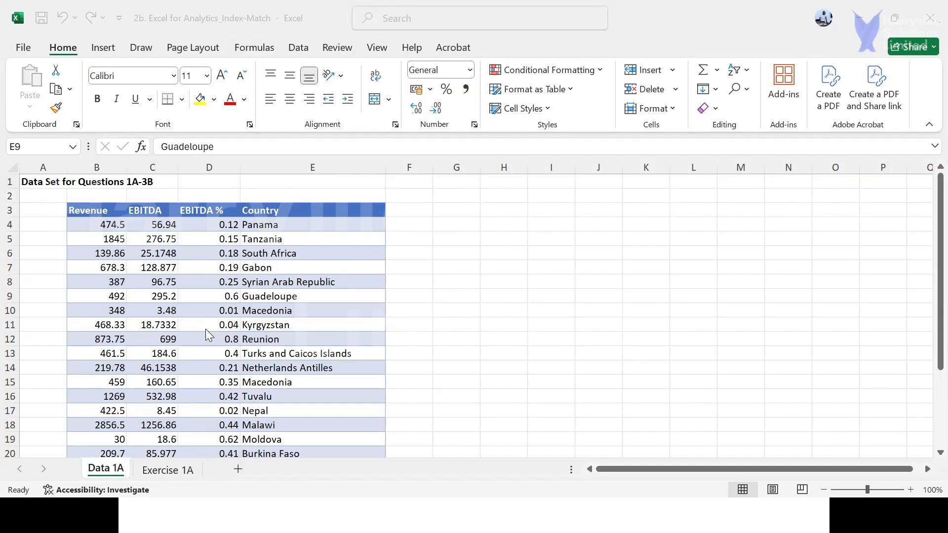
Convert the entire data range with its Revenue, EBITDA, EBITDA % and Country headers into a table
{"action": "left_click", "coordinate": [378, 246]}
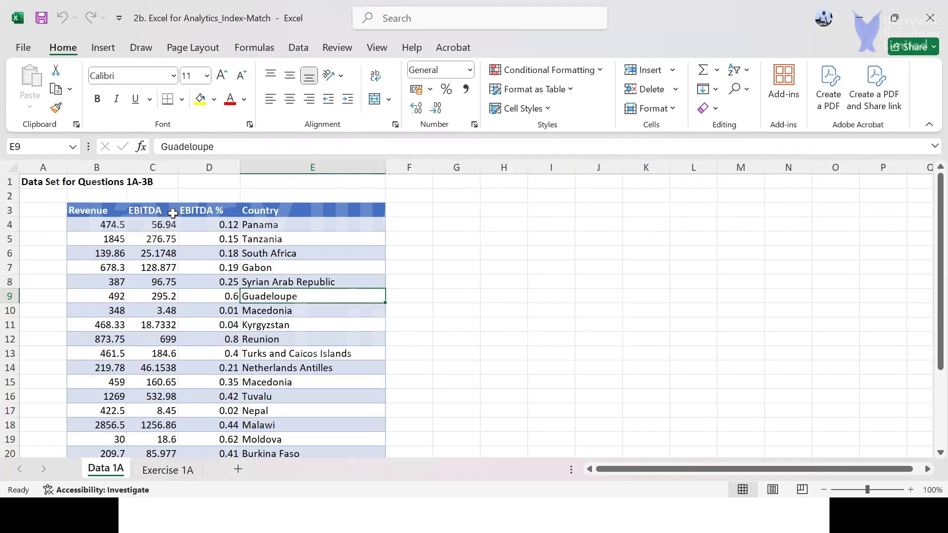
{"action": "left_click", "coordinate": [106, 249]}
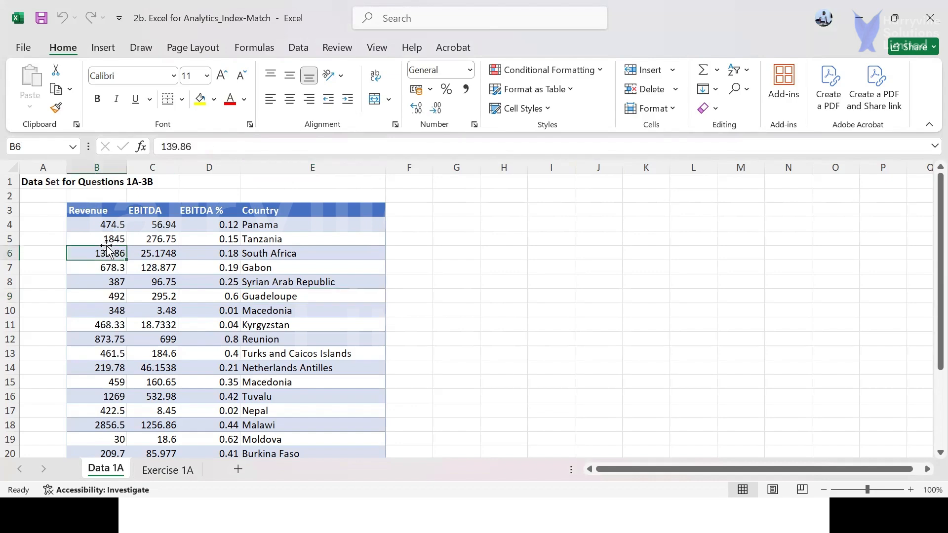
{"action": "key", "text": "ctrl+a"}
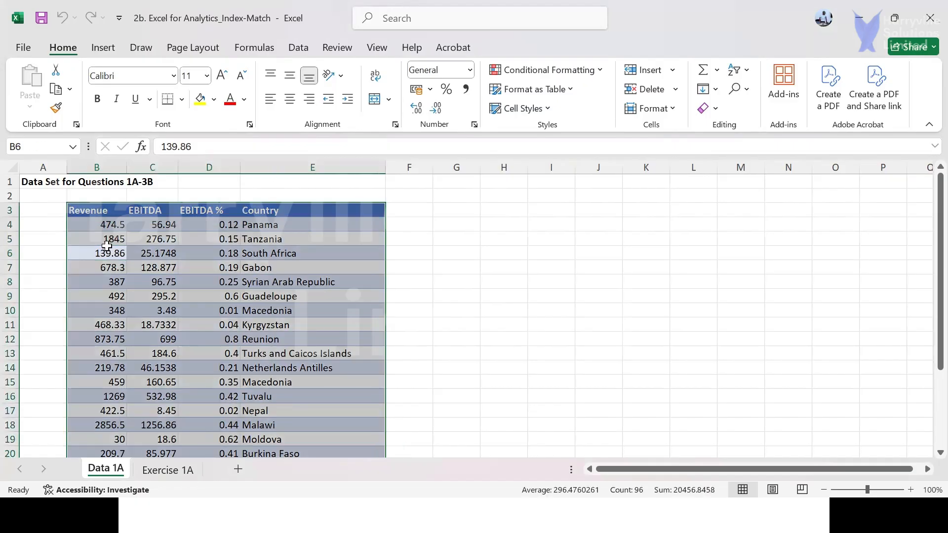
{"action": "key", "text": "ctrl+t"}
{"action": "key", "text": "Return"}
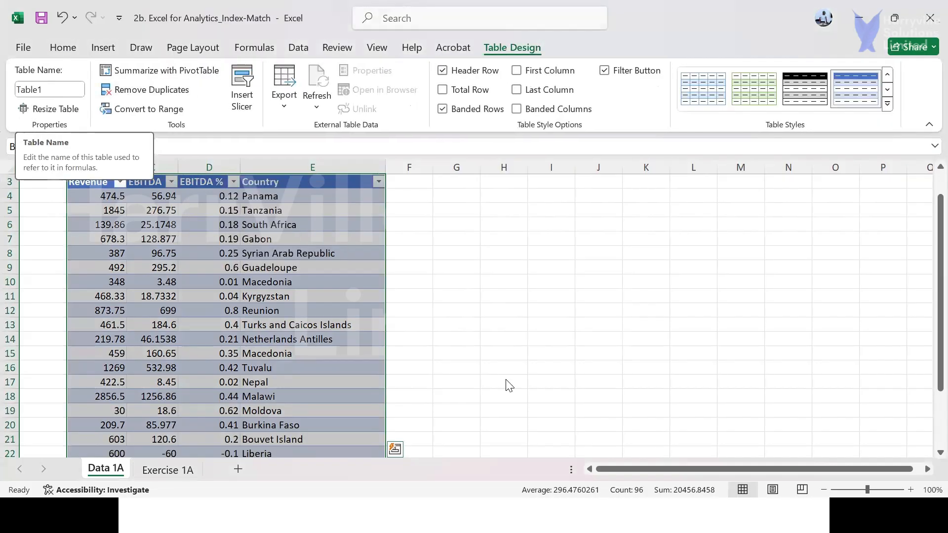
Rename the new table as EBITDA
{"action": "left_click", "coordinate": [59, 88]}
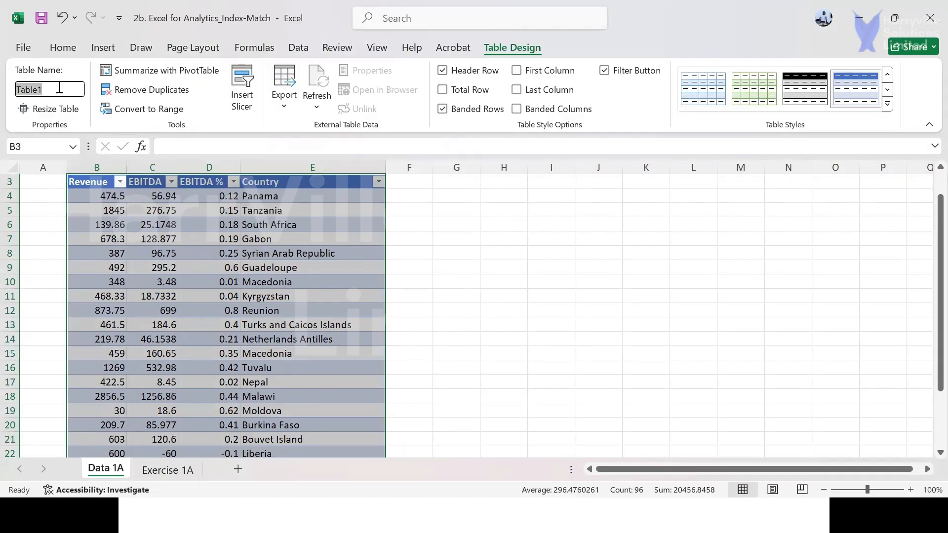
{"action": "type", "text": "Eb"}
{"action": "key", "text": "BackSpace"}
{"action": "type", "text": "BITDA"}
{"action": "key", "text": "Return"}
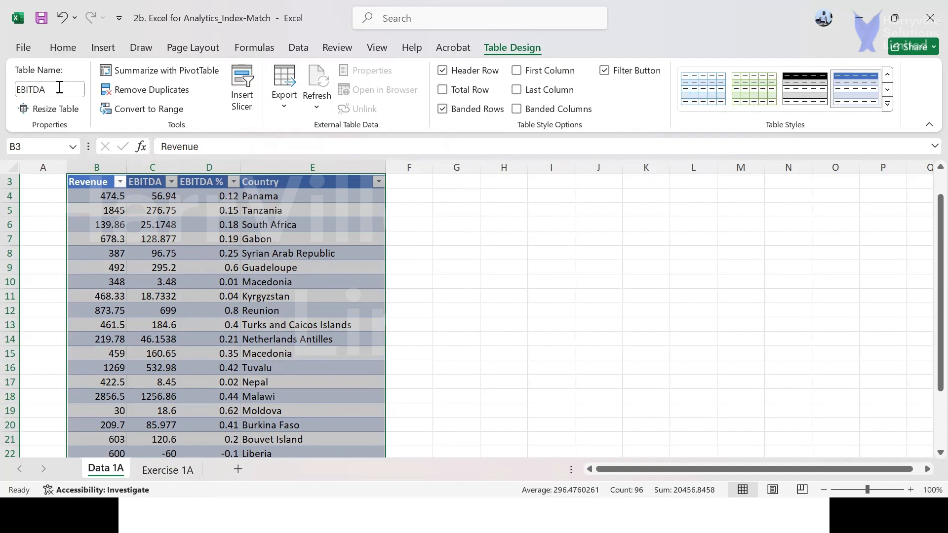
Review the table's Revenue, EBITDA, EBITDA % and Country headers, and view the problems on the Exercise 1A sheet
{"action": "left_click", "coordinate": [166, 224]}
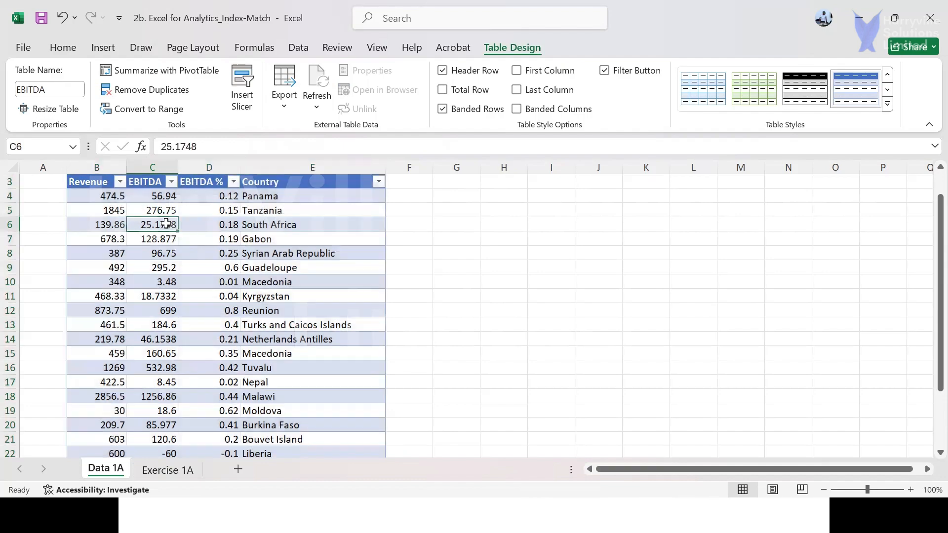
{"action": "scroll", "coordinate": [166, 224], "scroll_direction": "up", "scroll_amount": 1}
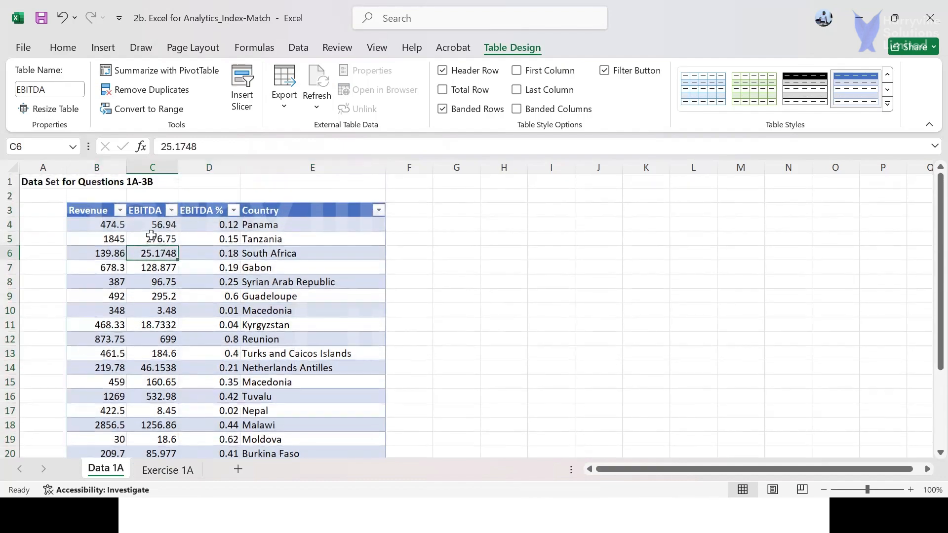
{"action": "left_click", "coordinate": [93, 208]}
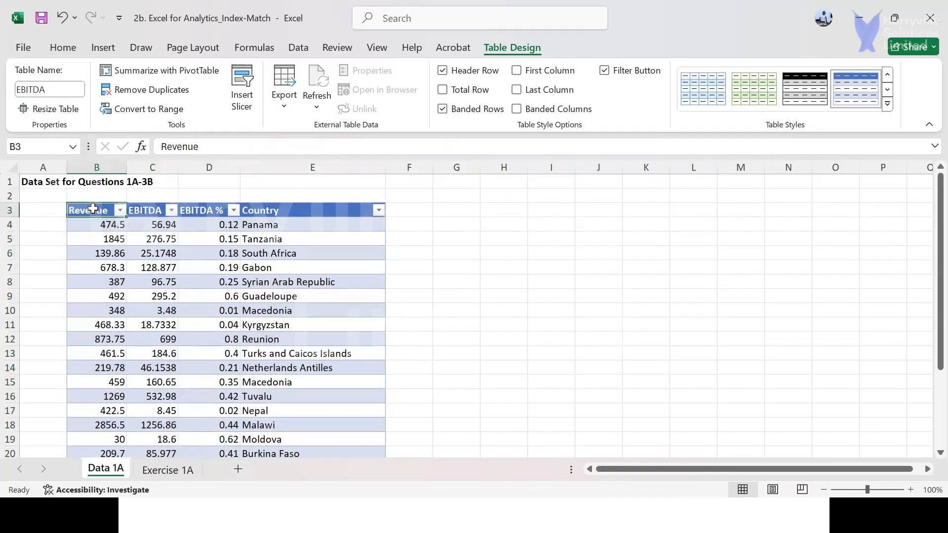
{"action": "left_click", "coordinate": [158, 207]}
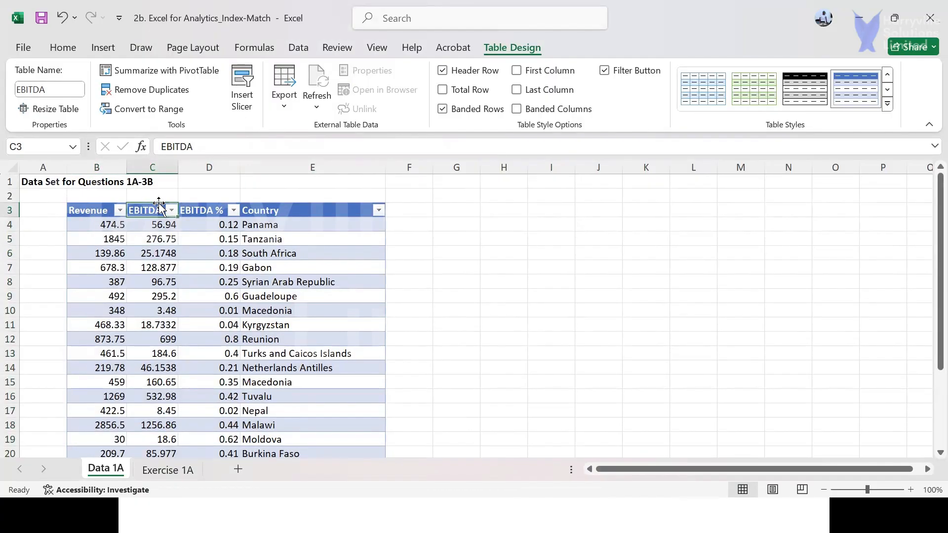
{"action": "left_click", "coordinate": [199, 211]}
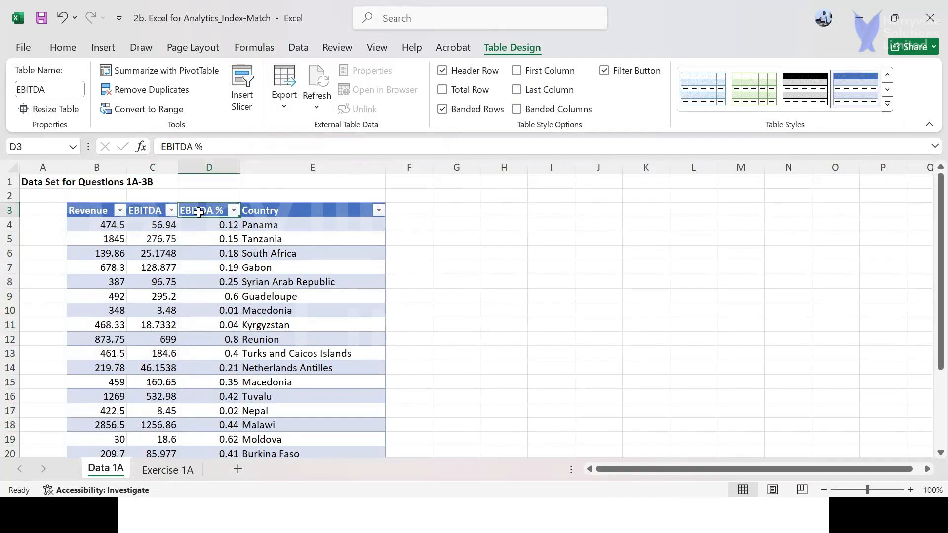
{"action": "left_click", "coordinate": [283, 214]}
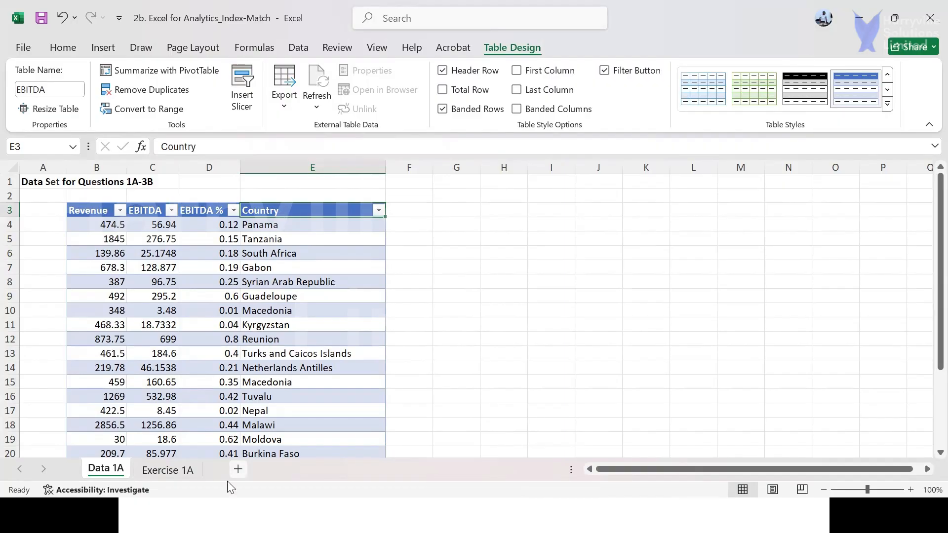
{"action": "left_click", "coordinate": [169, 468]}
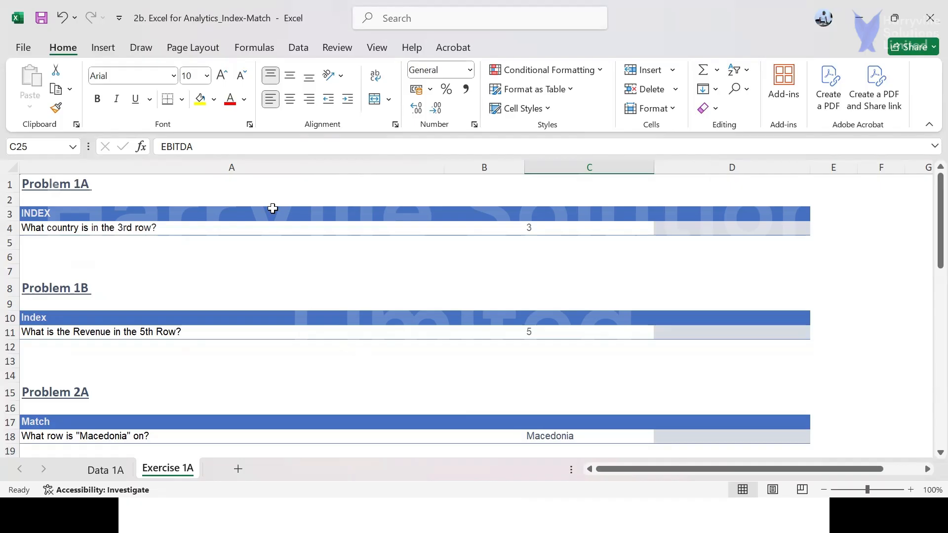
On the Data 1A sheet, examine the Country column's filter values without filtering, and look through all the table rows
{"action": "left_click", "coordinate": [104, 472]}
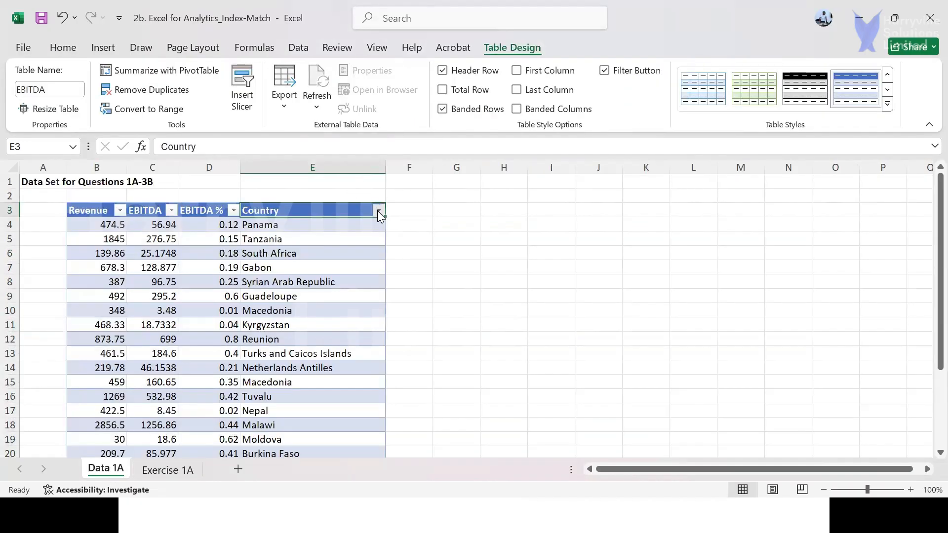
{"action": "left_click", "coordinate": [378, 210]}
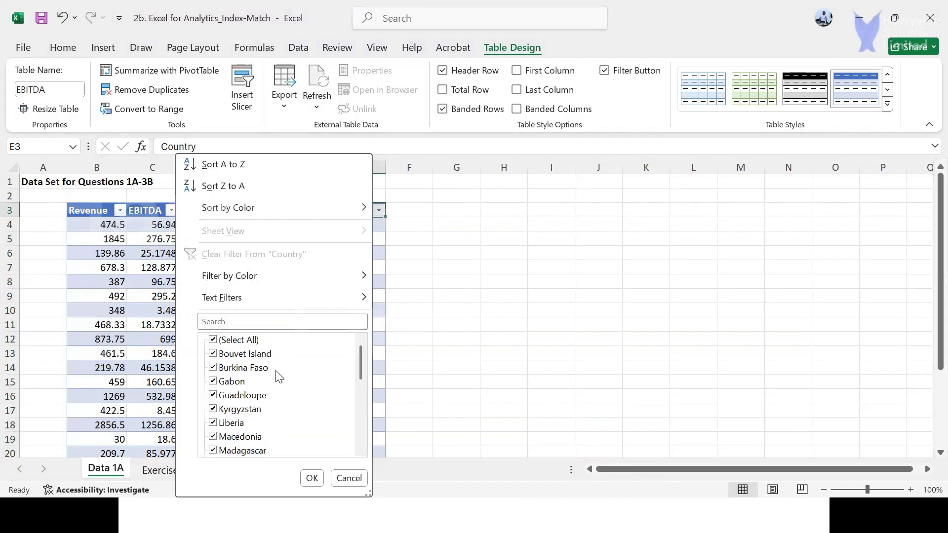
{"action": "scroll", "coordinate": [273, 381], "scroll_direction": "down", "scroll_amount": 1}
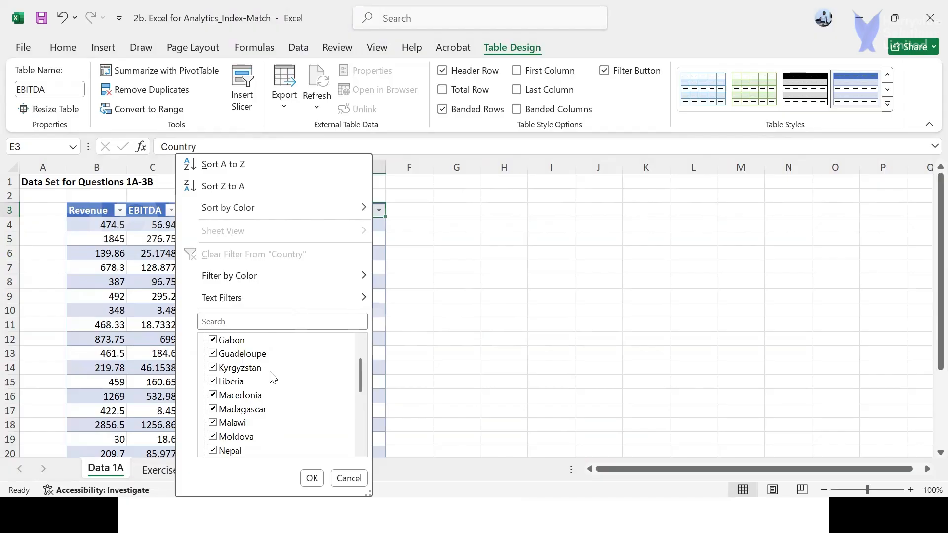
{"action": "scroll", "coordinate": [270, 380], "scroll_direction": "down", "scroll_amount": 1}
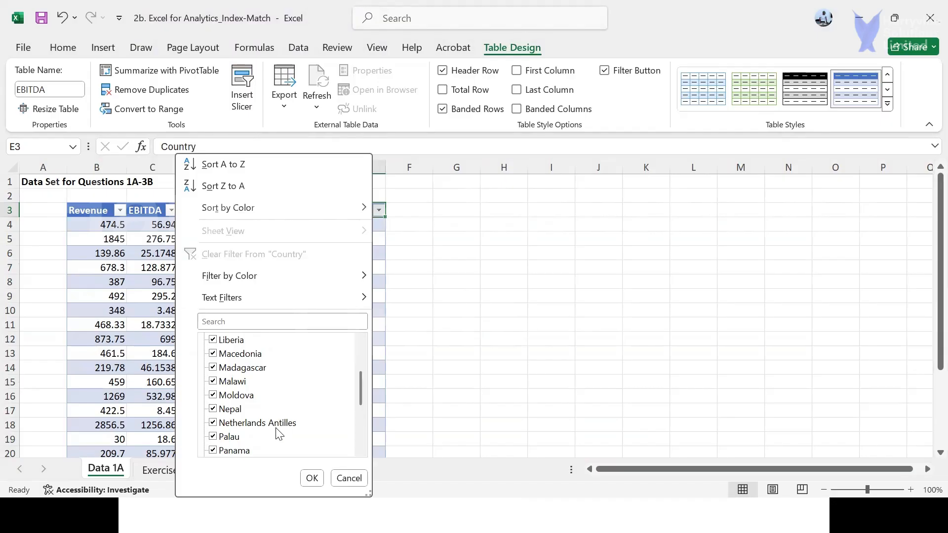
{"action": "left_click", "coordinate": [315, 482]}
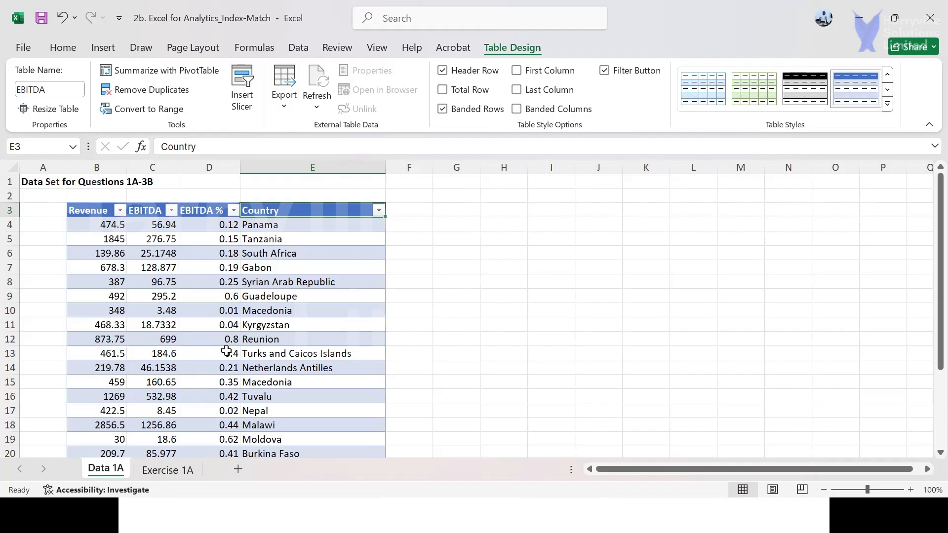
{"action": "scroll", "coordinate": [281, 328], "scroll_direction": "down", "scroll_amount": 3}
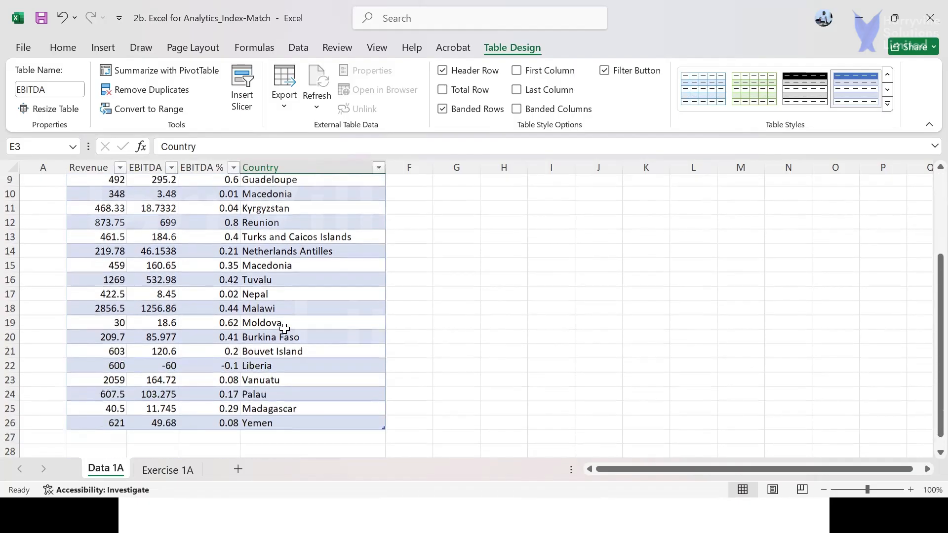
{"action": "scroll", "coordinate": [284, 327], "scroll_direction": "down", "scroll_amount": 1}
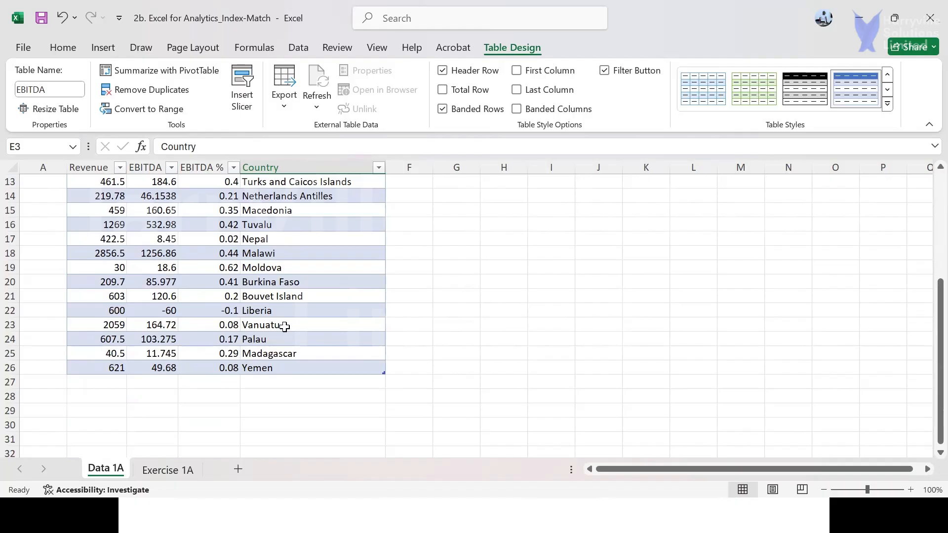
{"action": "scroll", "coordinate": [236, 284], "scroll_direction": "up", "scroll_amount": 4}
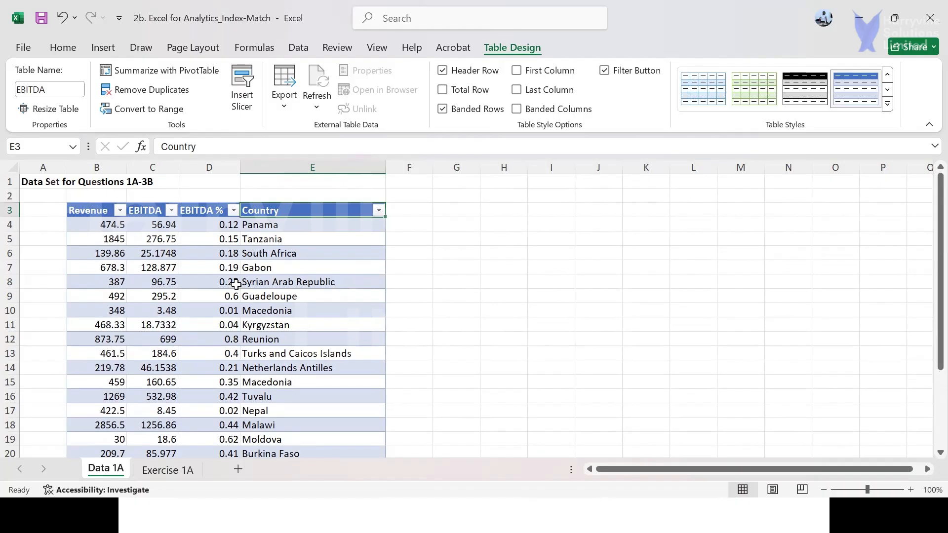
Select answer cell D4 for Problem 1A on the Exercise 1A sheet, and check the Country column on Data 1A against the question
{"action": "left_click", "coordinate": [167, 471]}
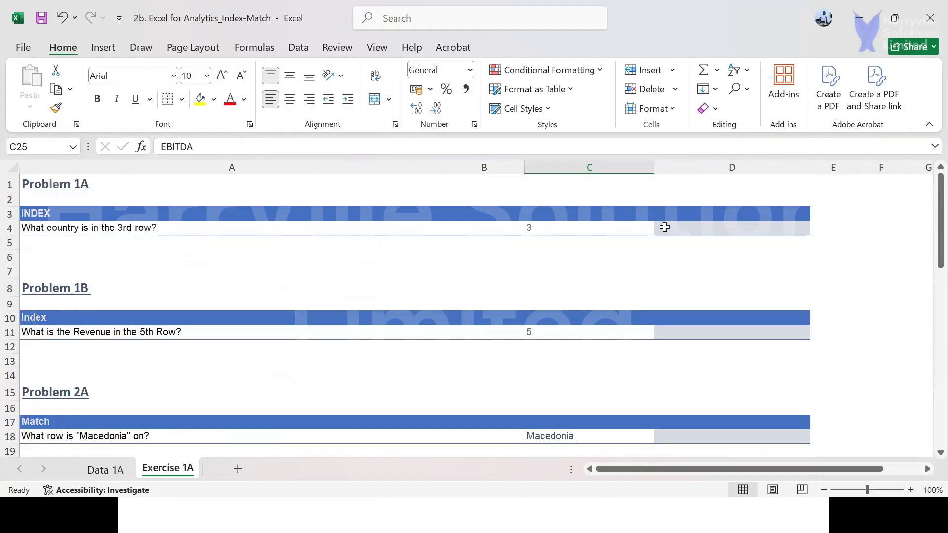
{"action": "left_click", "coordinate": [686, 233]}
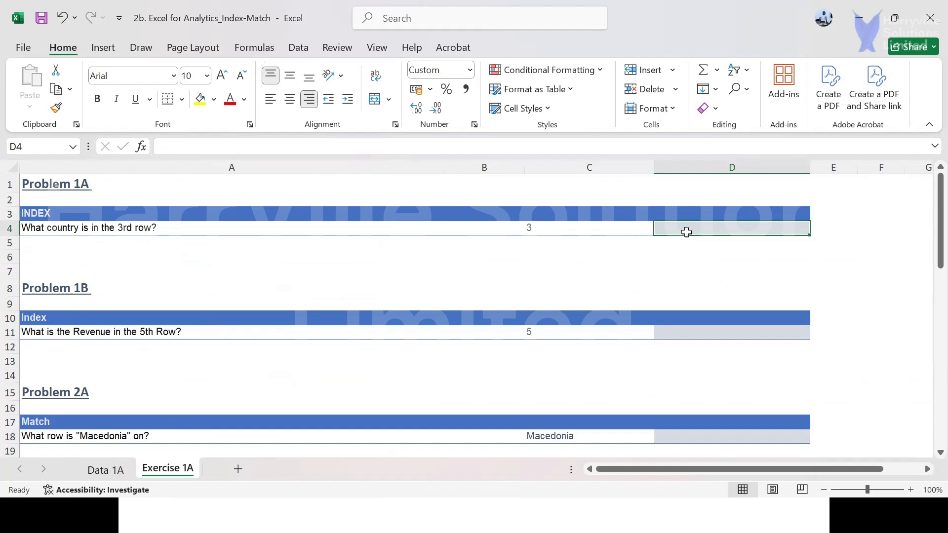
{"action": "left_click", "coordinate": [116, 473]}
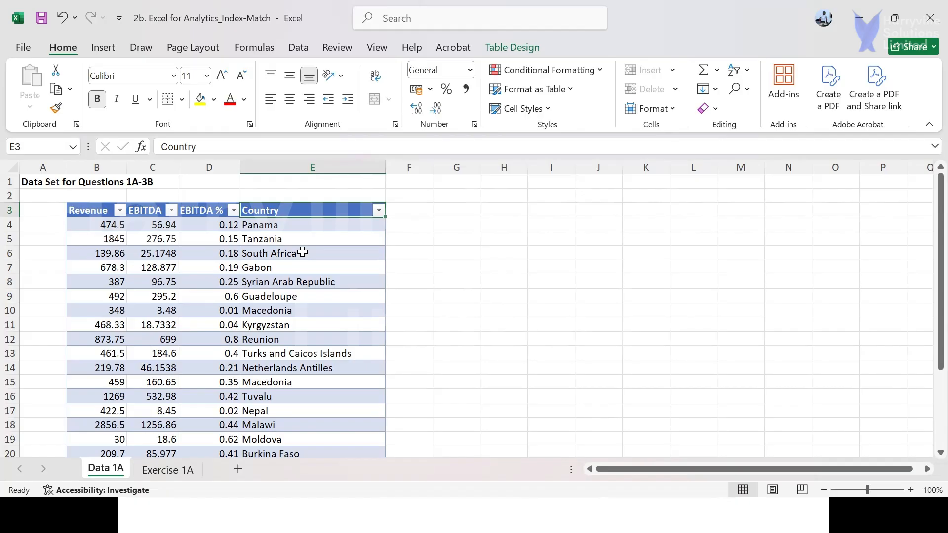
{"action": "left_click", "coordinate": [164, 470]}
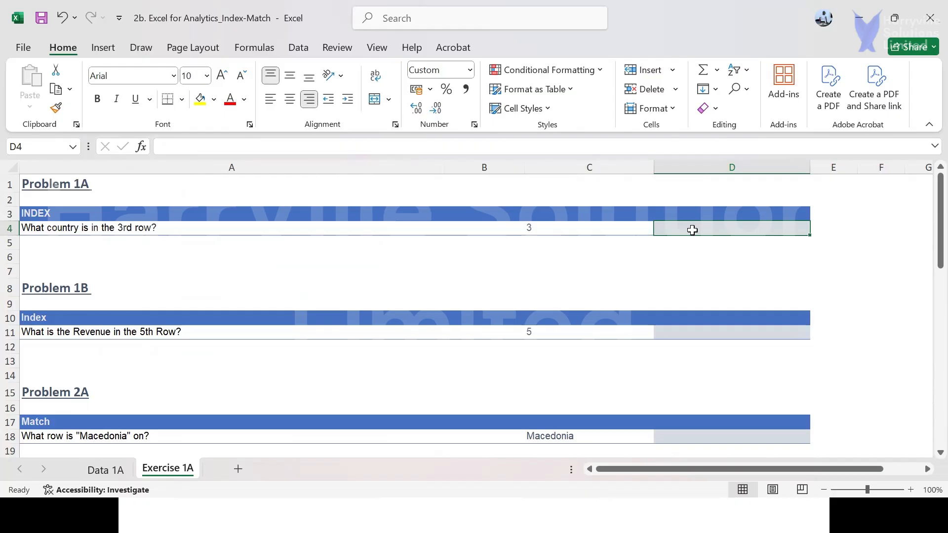
Enter =INDEX(EBITDA,3,4) in D4 to return the country in the 3rd row
{"action": "type", "text": "="}
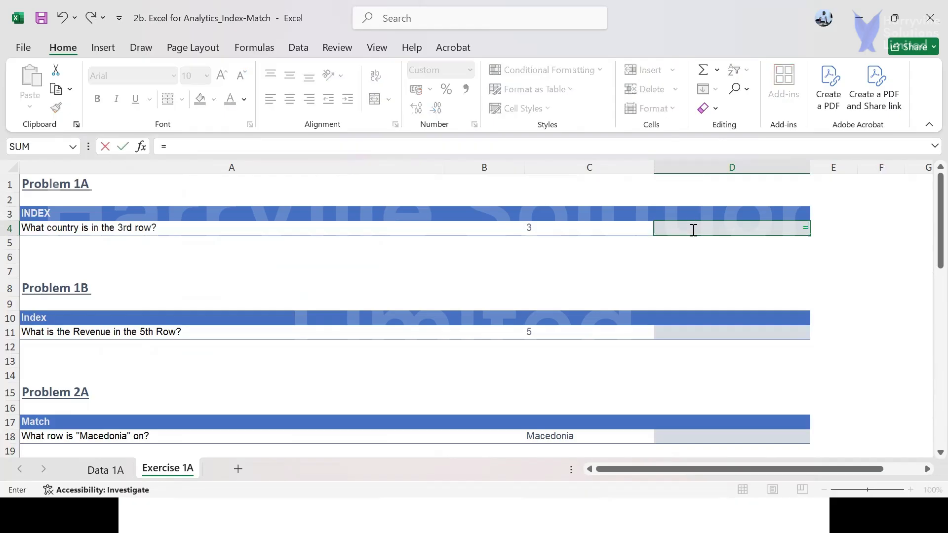
{"action": "type", "text": "INd"}
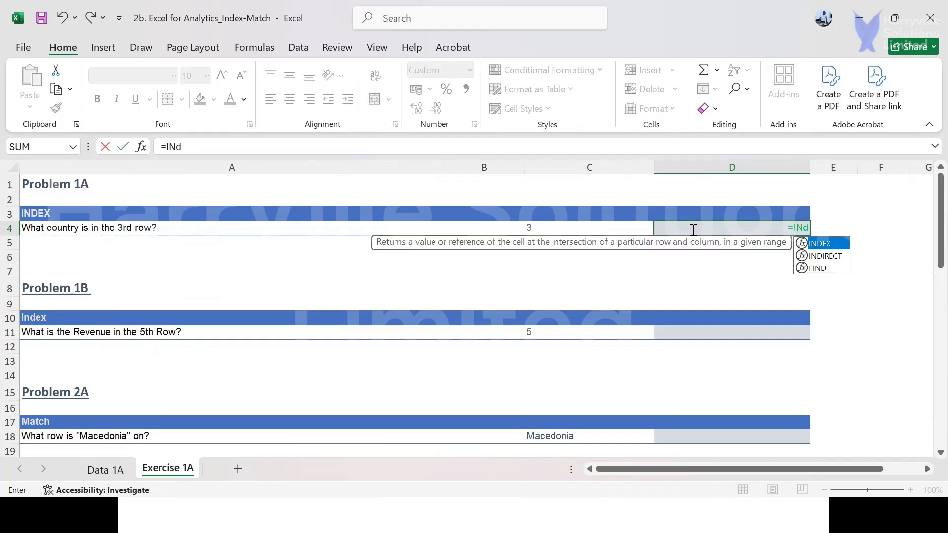
{"action": "key", "text": "Tab"}
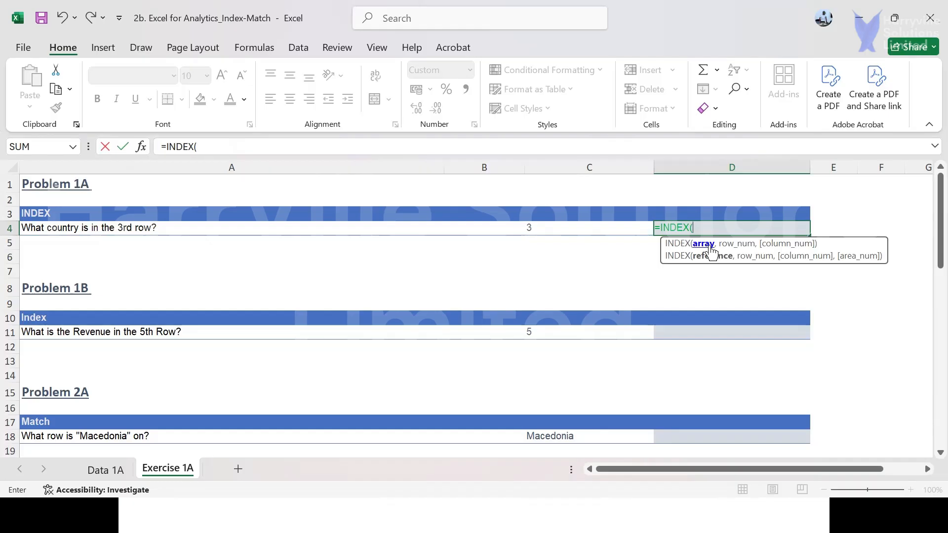
{"action": "type", "text": "ebit"}
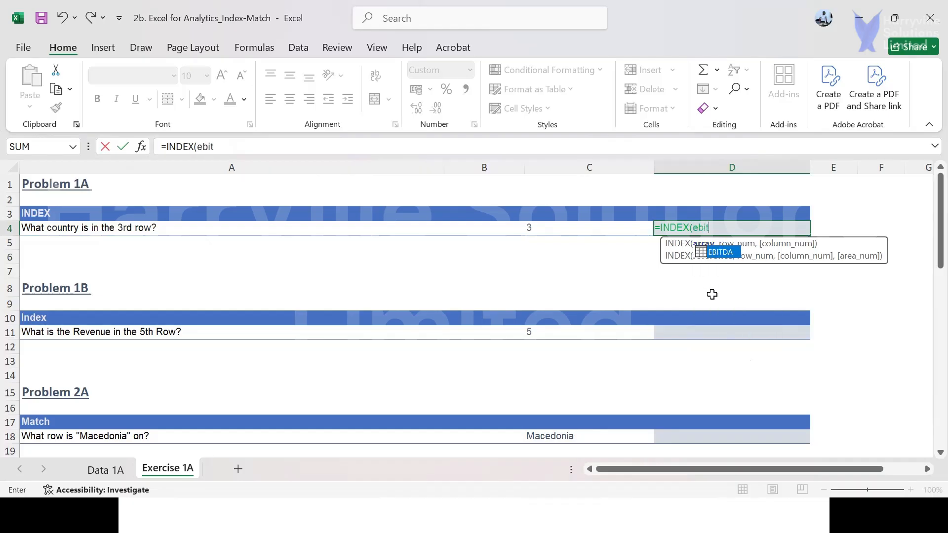
{"action": "key", "text": "Tab"}
{"action": "type", "text": ","}
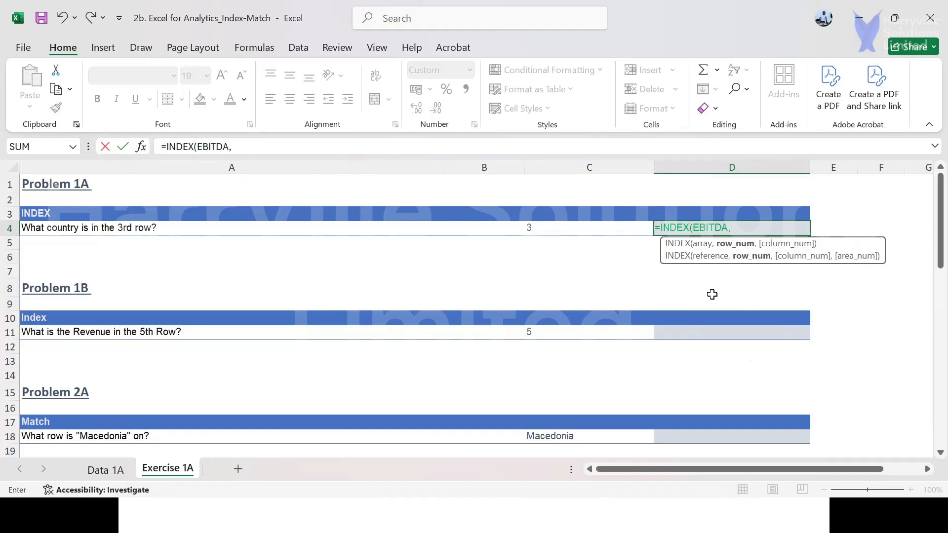
{"action": "type", "text": "3"}
{"action": "type", "text": ","}
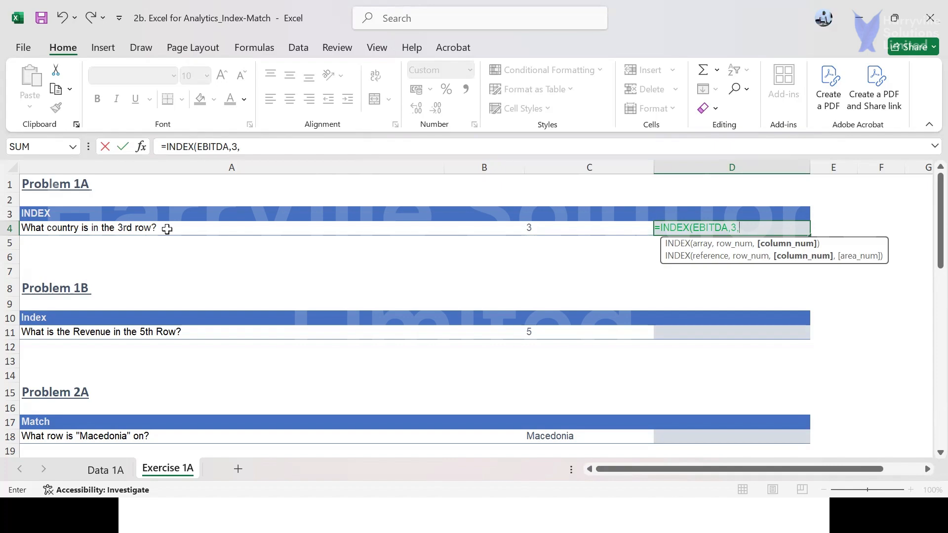
{"action": "type", "text": "4"}
{"action": "type", "text": ")"}
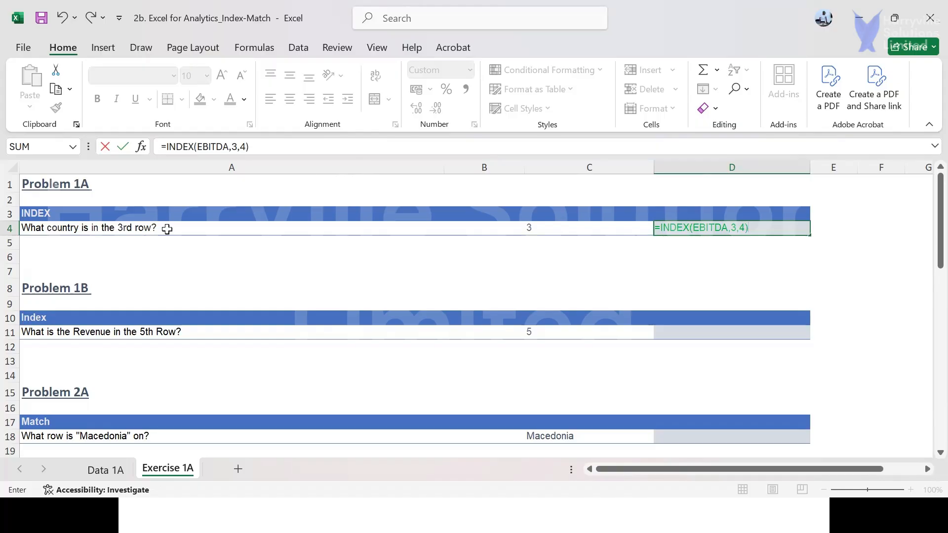
{"action": "key", "text": "Return"}
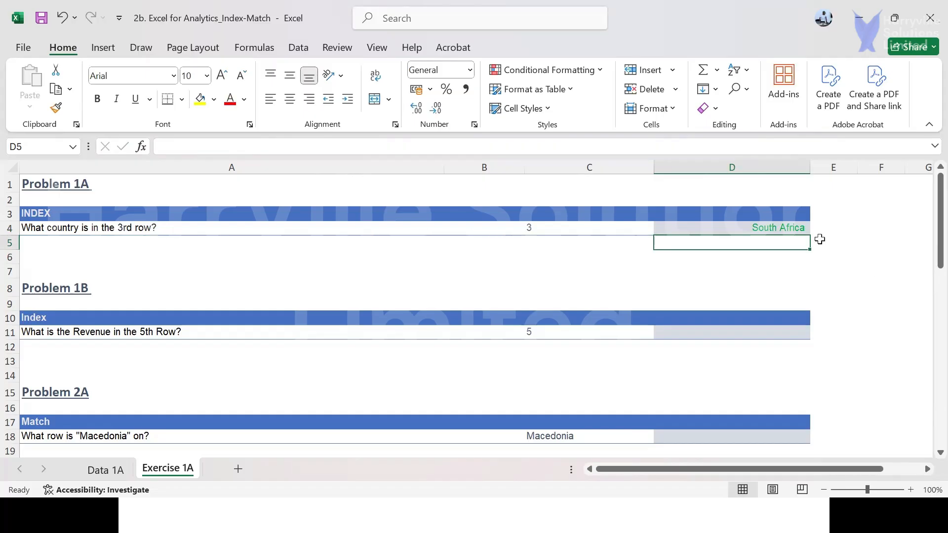
Check the Problem 1A answer against the third data row's Country cell, E6, on the Data 1A sheet
{"action": "left_click", "coordinate": [99, 471]}
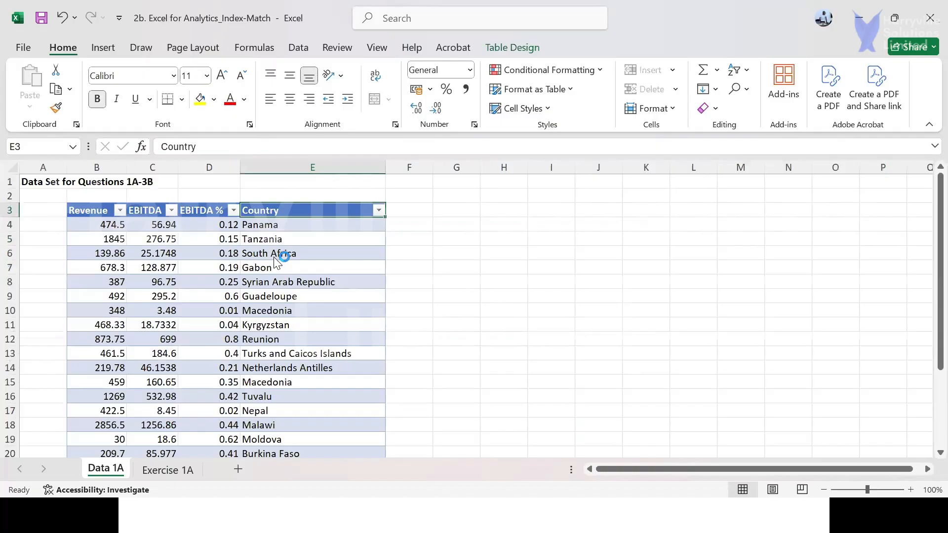
{"action": "left_click", "coordinate": [277, 254]}
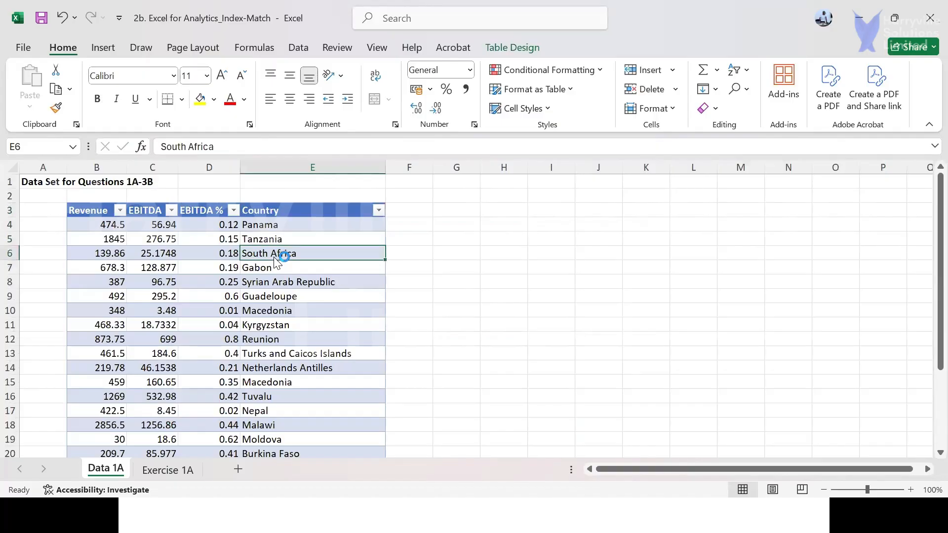
Enter =INDEX(EBITDA[Revenue],5) in Problem 1B's answer cell D11 on the Exercise 1A sheet
{"action": "left_click", "coordinate": [152, 469]}
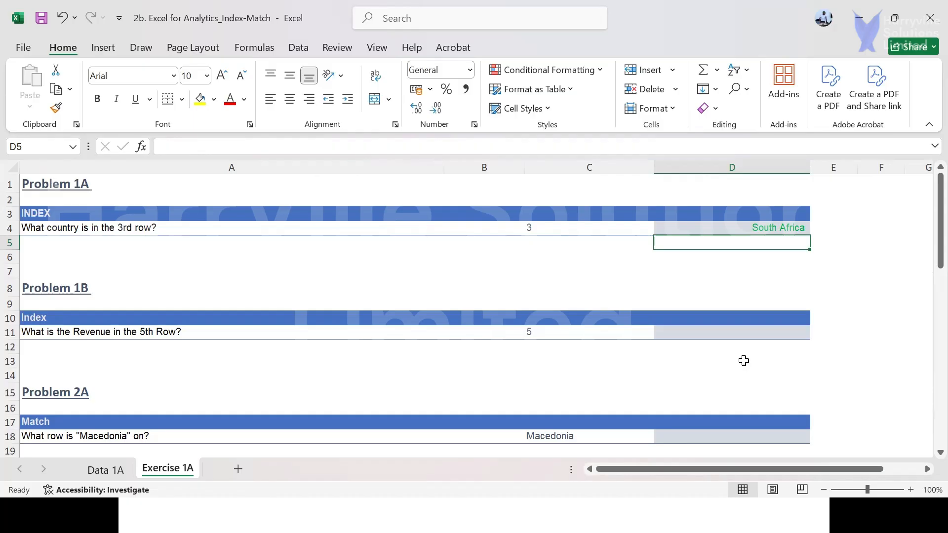
{"action": "left_click", "coordinate": [728, 333]}
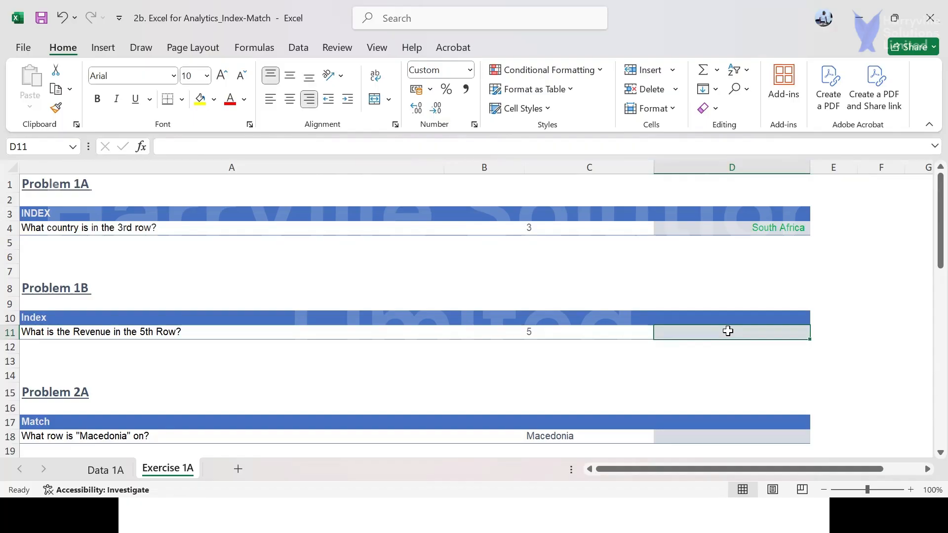
{"action": "type", "text": "="}
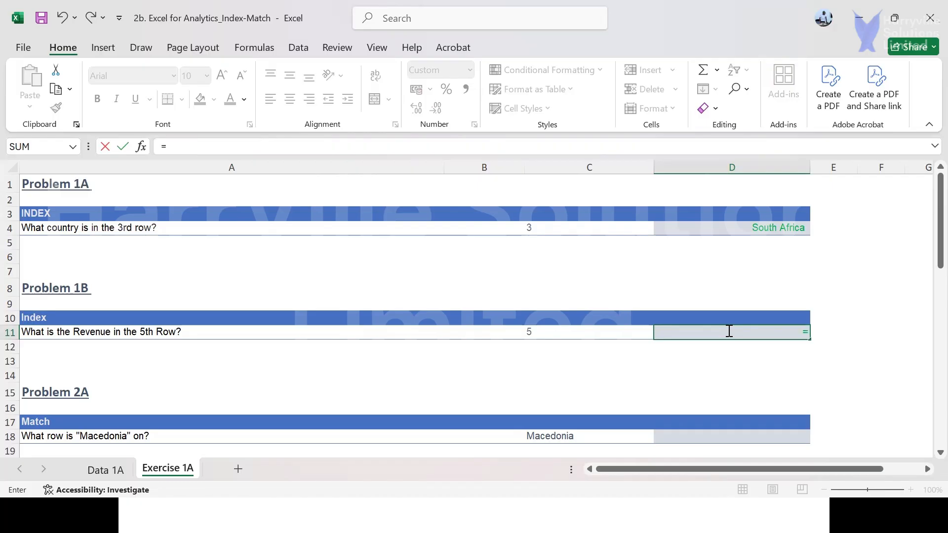
{"action": "type", "text": "INDEX("}
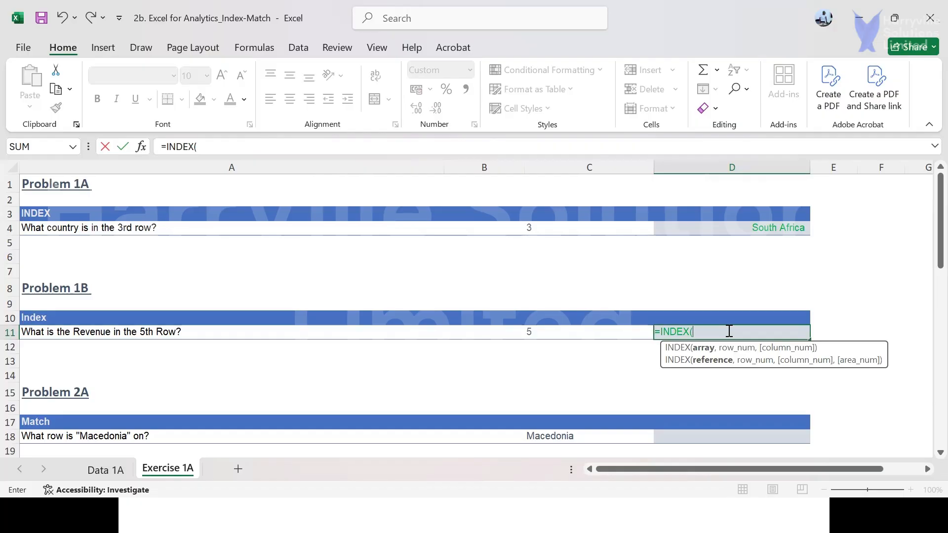
{"action": "type", "text": "EBITDA("}
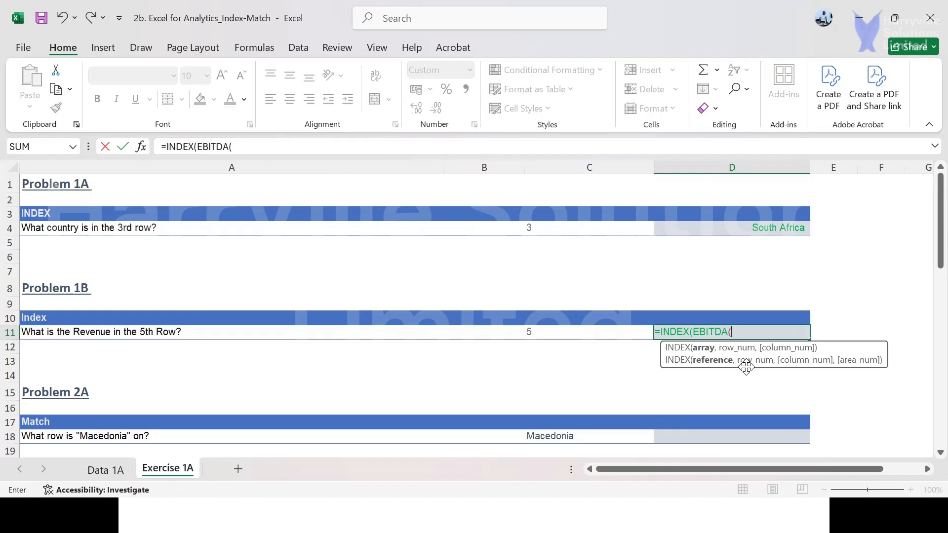
{"action": "key", "text": "BackSpace"}
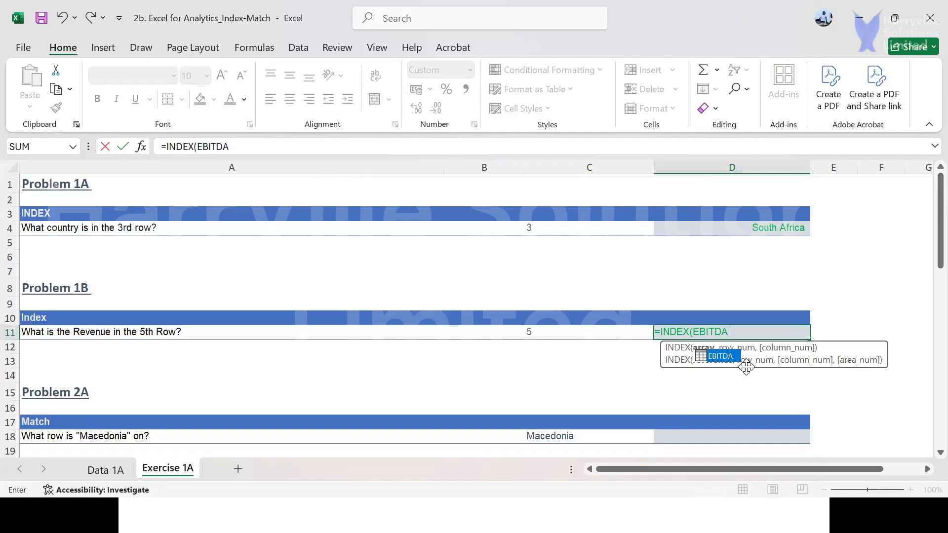
{"action": "type", "text": "{"}
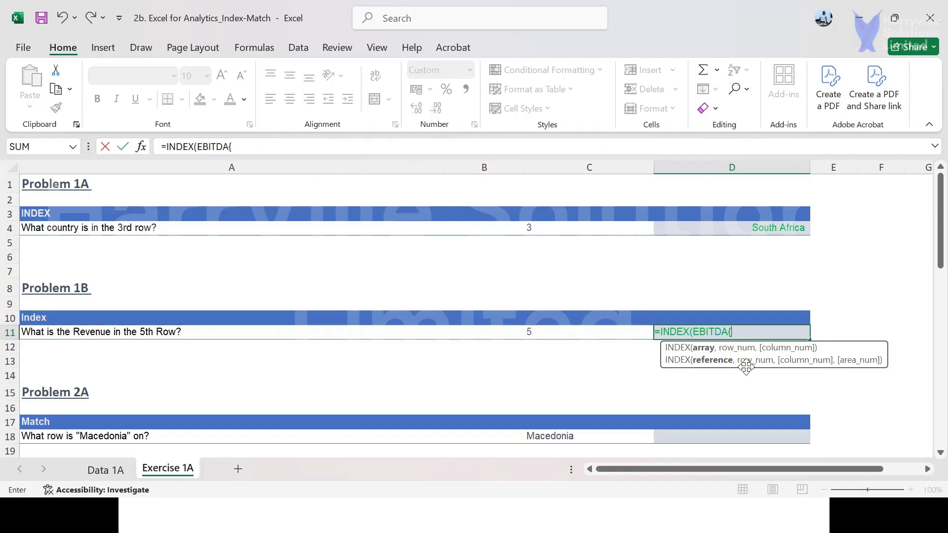
{"action": "key", "text": "BackSpace"}
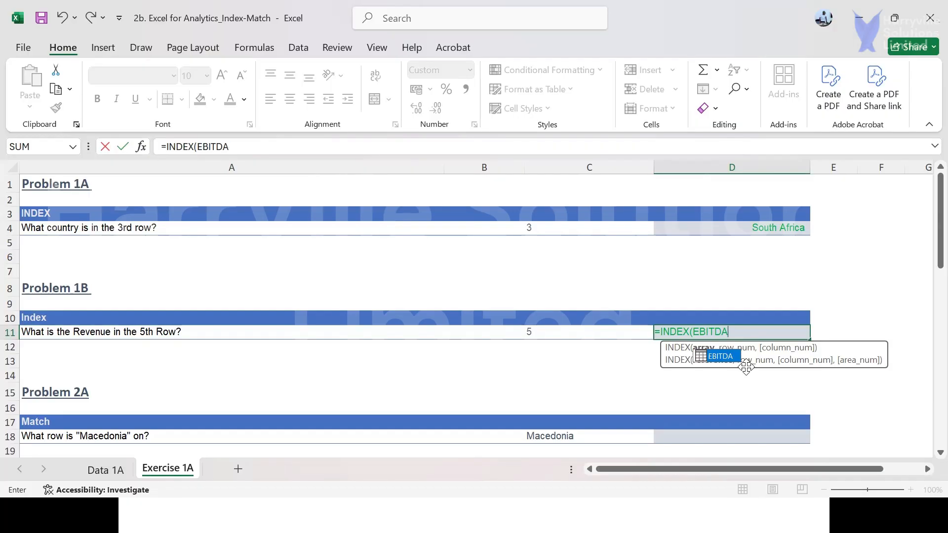
{"action": "type", "text": "["}
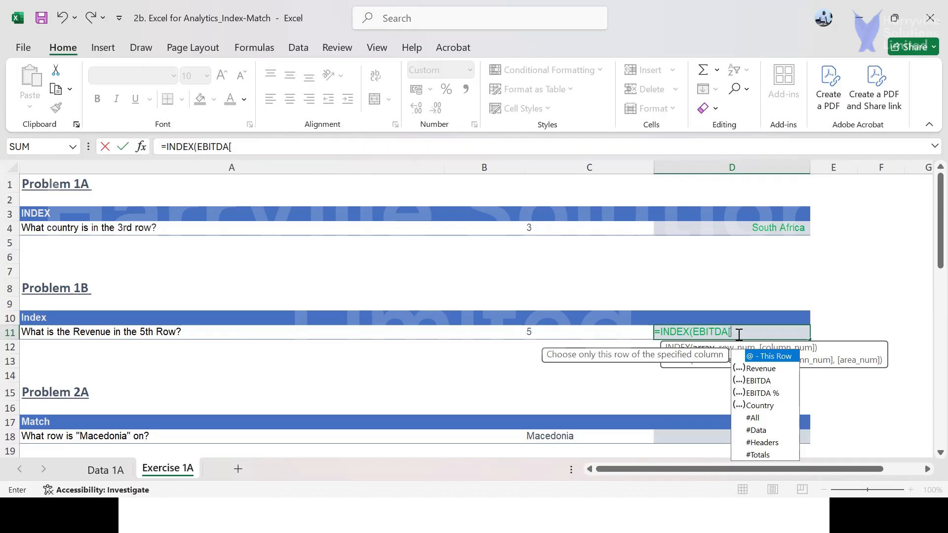
{"action": "left_click", "coordinate": [755, 369]}
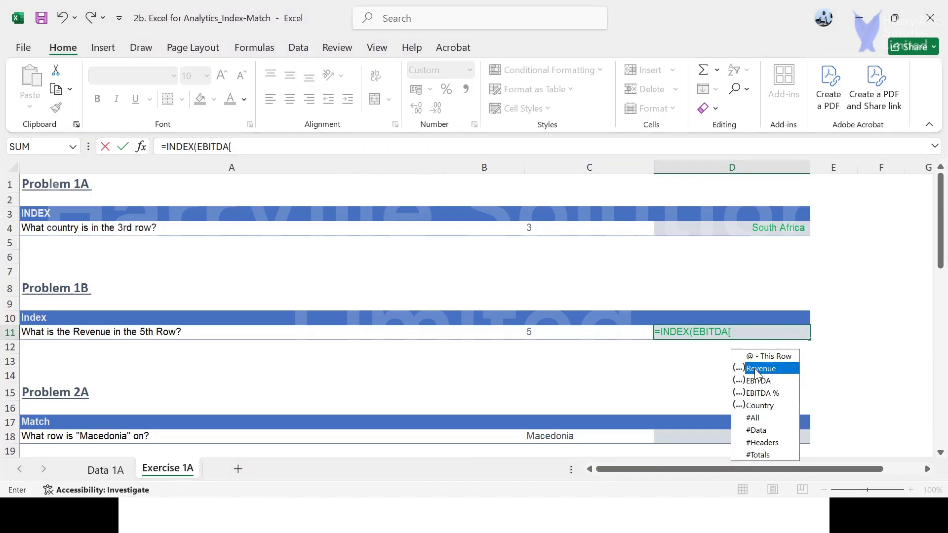
{"action": "double_click", "coordinate": [755, 368]}
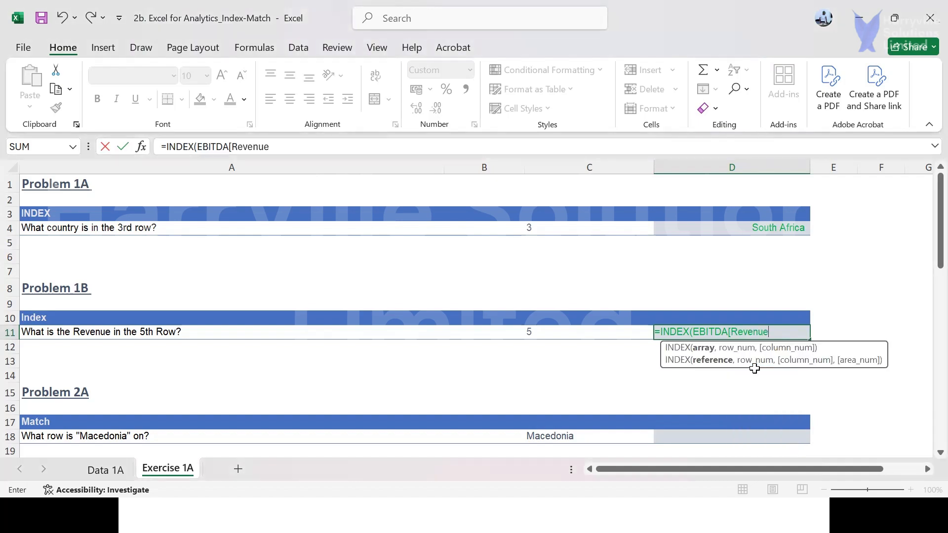
{"action": "type", "text": "],"}
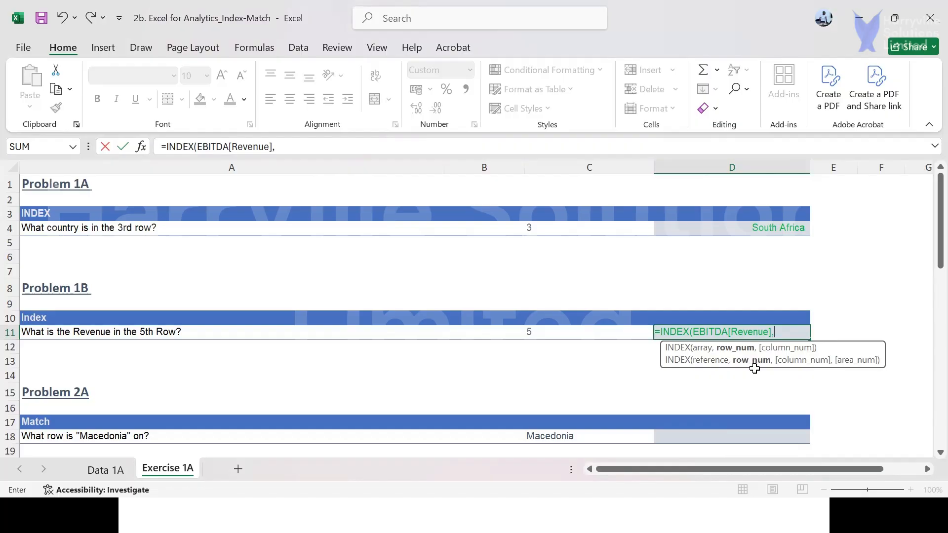
{"action": "type", "text": "5)"}
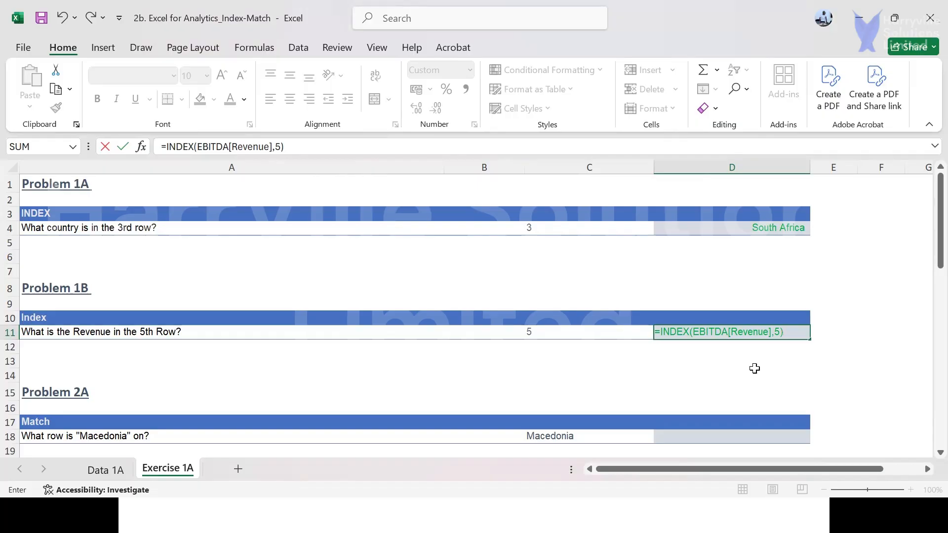
{"action": "key", "text": "Return"}
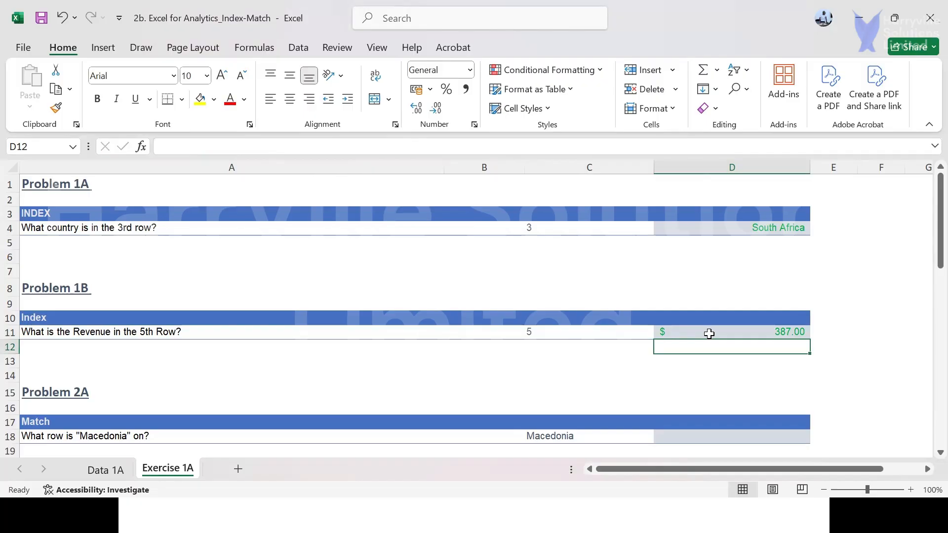
Check the Problem 1B answer against the fifth data row on Data 1A, and view the MATCH syntax page in Adobe Acrobat
{"action": "left_click", "coordinate": [109, 471]}
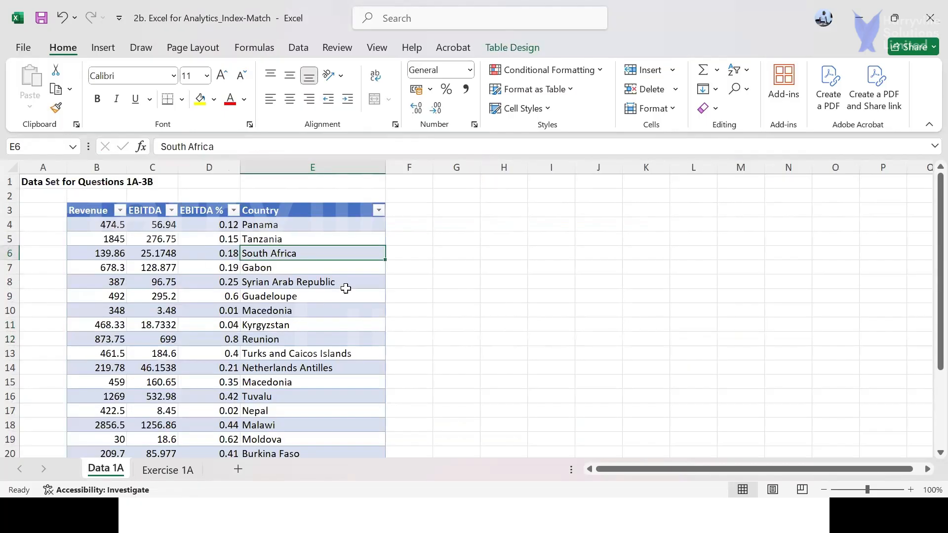
{"action": "left_click", "coordinate": [354, 285]}
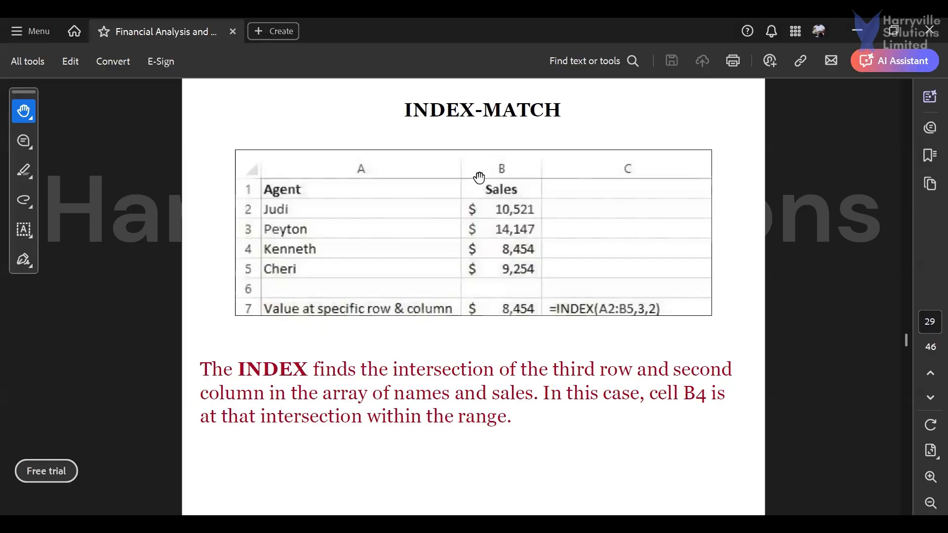
{"action": "scroll", "coordinate": [471, 180], "scroll_direction": "down", "scroll_amount": 2}
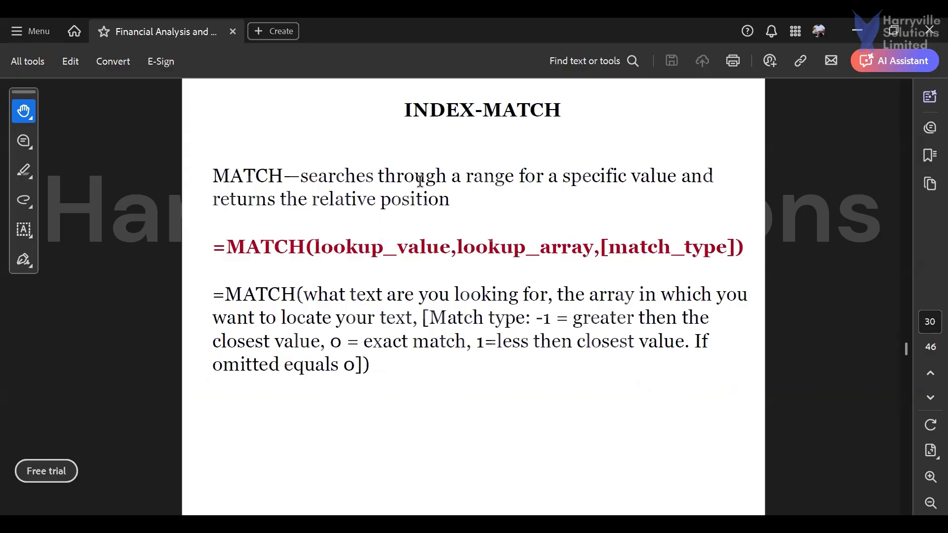
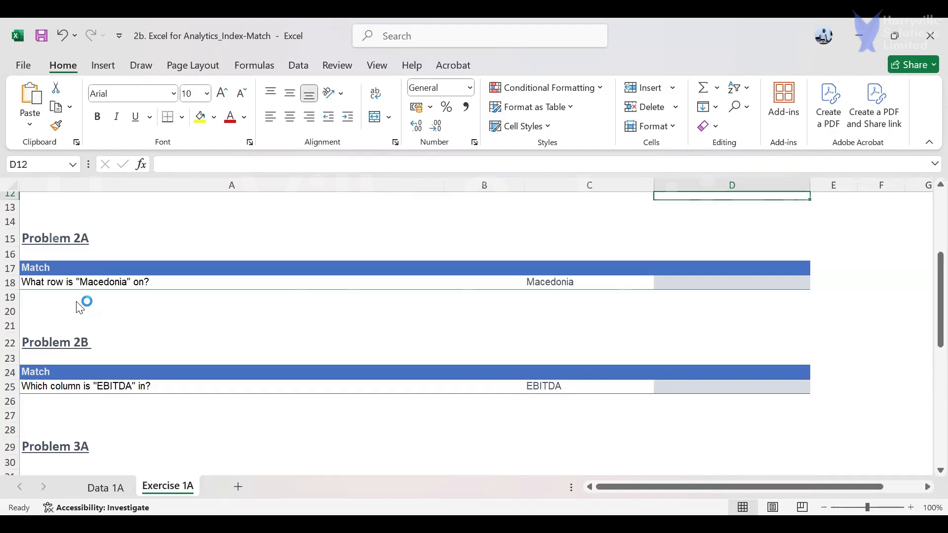
Begin a formula in Problem 2A's answer cell D18 on the Exercise 1A sheet in Excel
{"action": "left_click", "coordinate": [688, 293]}
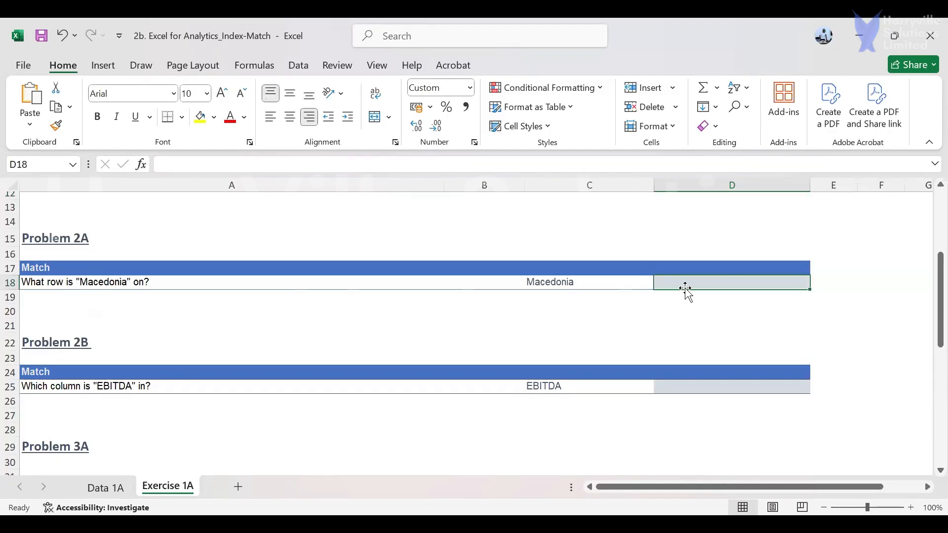
{"action": "type", "text": "="}
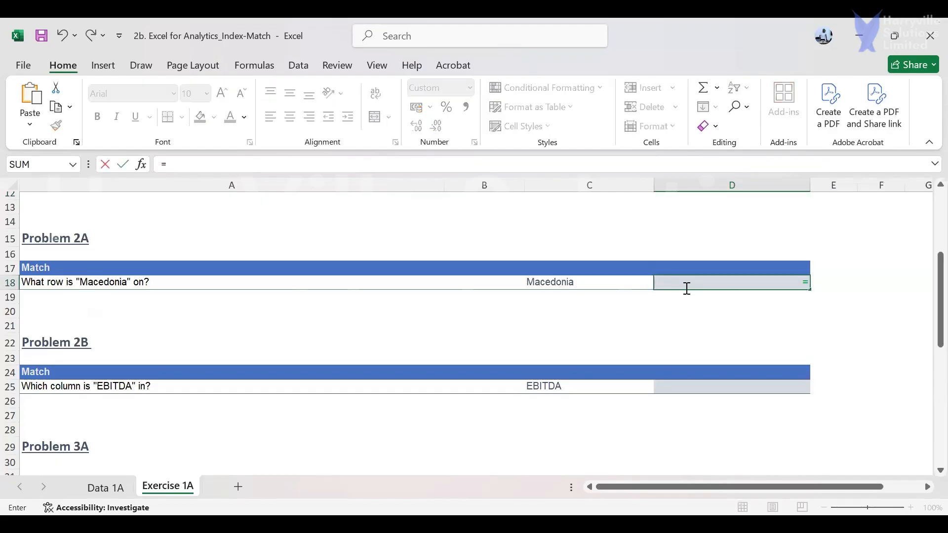
{"action": "type", "text": "MAKEARRAY("}
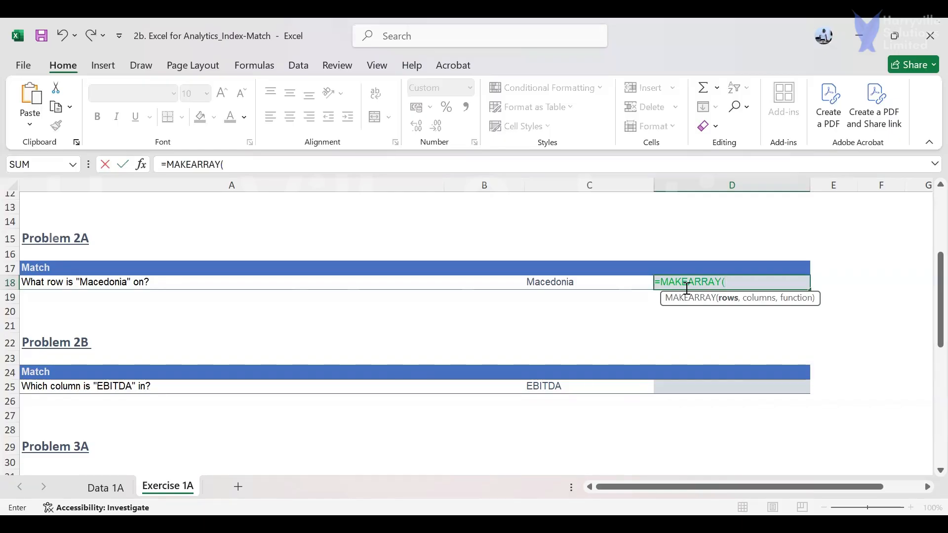
{"action": "key", "text": "BackSpace"}
{"action": "key", "text": "BackSpace"}
{"action": "key", "text": "BackSpace"}
{"action": "key", "text": "BackSpace"}
{"action": "key", "text": "BackSpace"}
{"action": "key", "text": "BackSpace"}
{"action": "key", "text": "BackSpace"}
{"action": "key", "text": "BackSpace"}
{"action": "key", "text": "BackSpace"}
{"action": "key", "text": "BackSpace"}
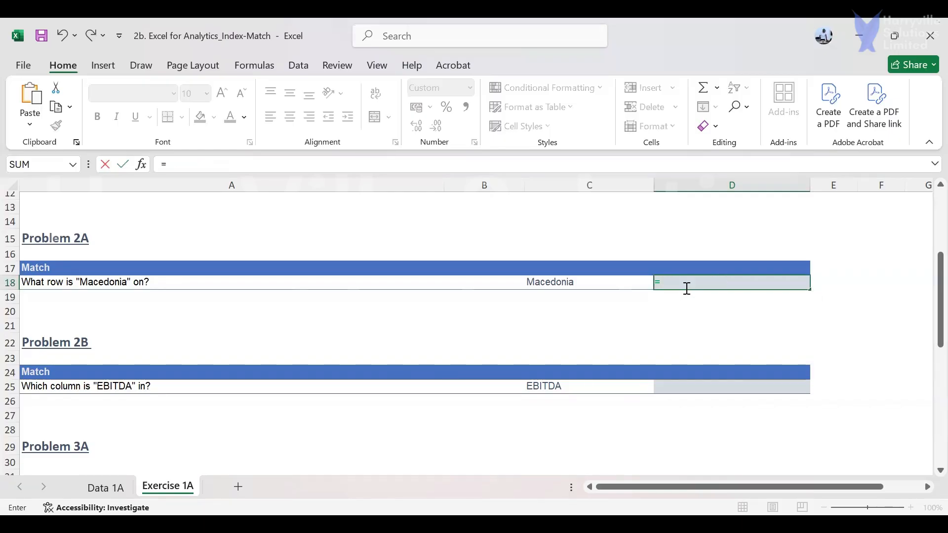
Insert the MATCH function in D18 with the Macedonia cell, C18, as the lookup value
{"action": "type", "text": "ma"}
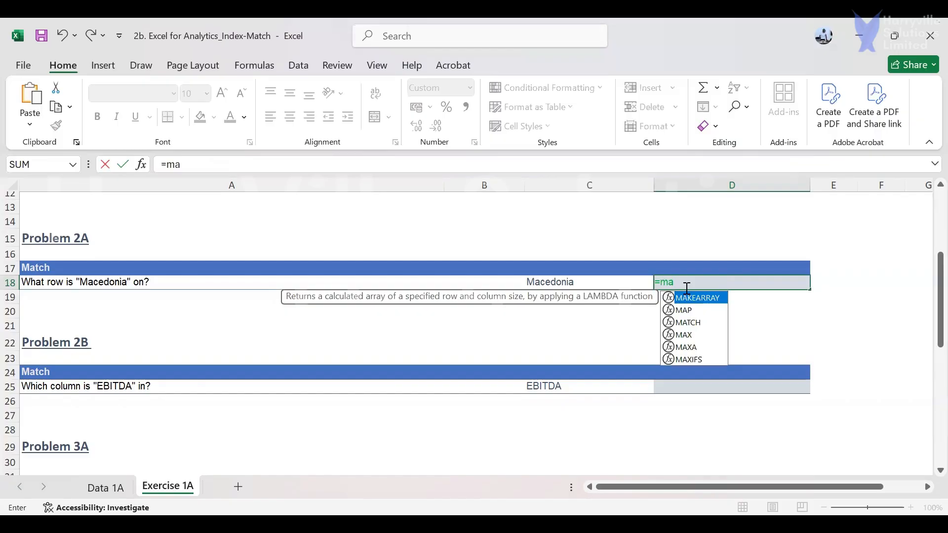
{"action": "key", "text": "Down"}
{"action": "key", "text": "Down"}
{"action": "key", "text": "Tab"}
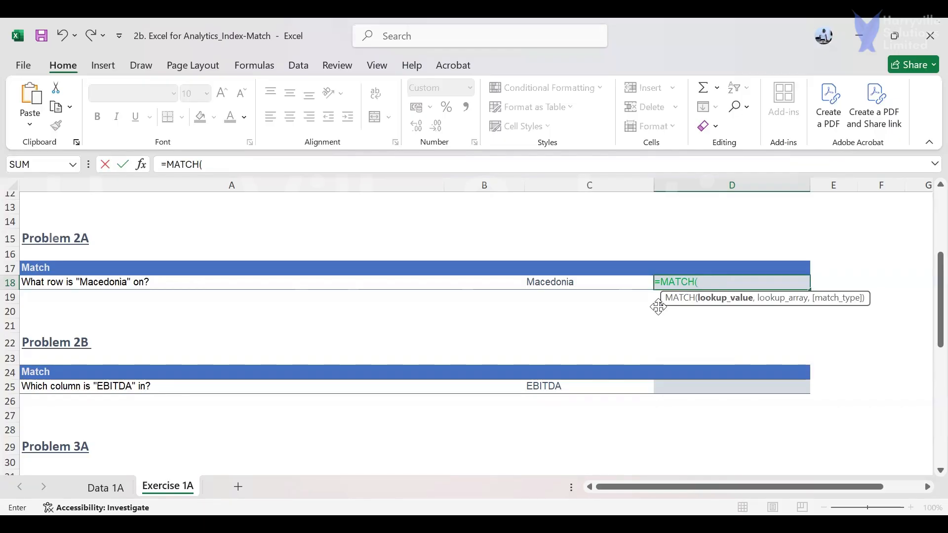
{"action": "left_click", "coordinate": [542, 282]}
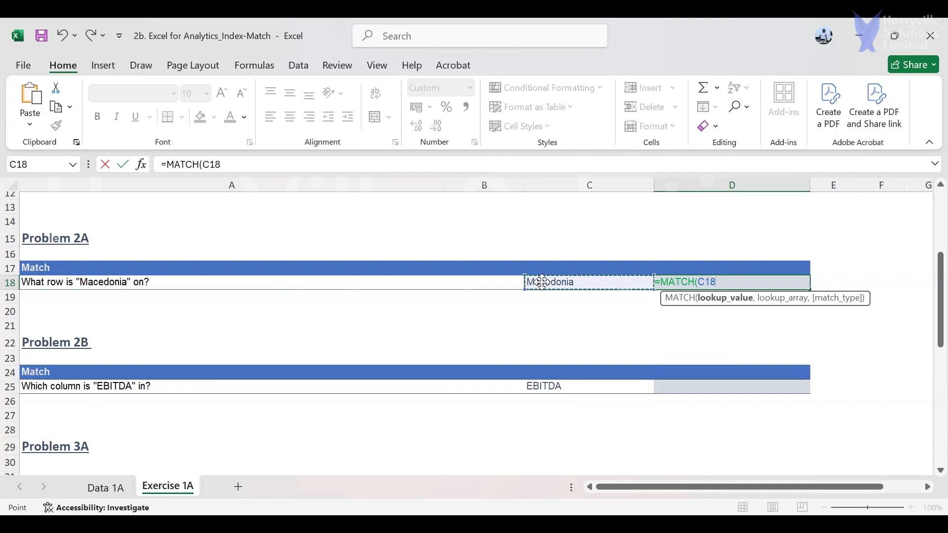
{"action": "type", "text": ","}
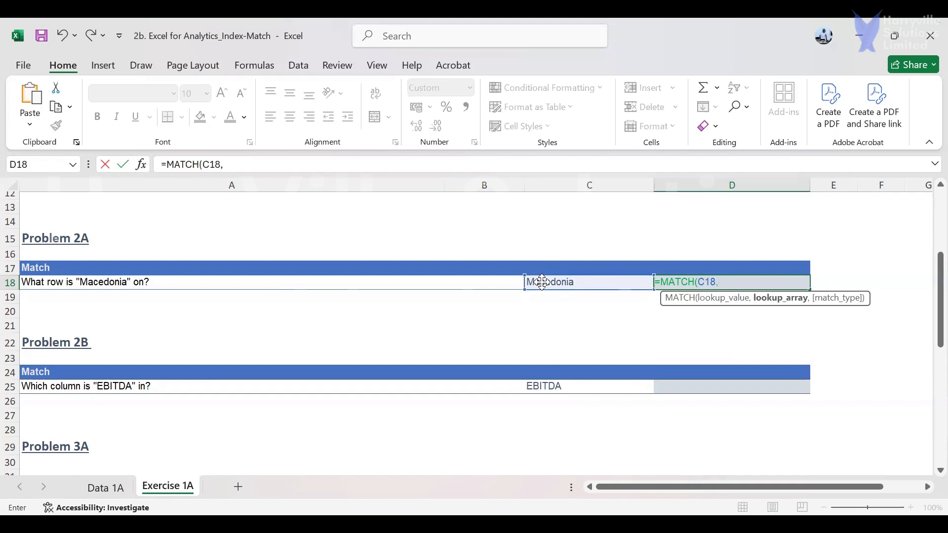
Set the MATCH lookup array to the Country column of the EBITDA table, EBITDA[Country]
{"action": "type", "text": "e"}
{"action": "key", "text": "Tab"}
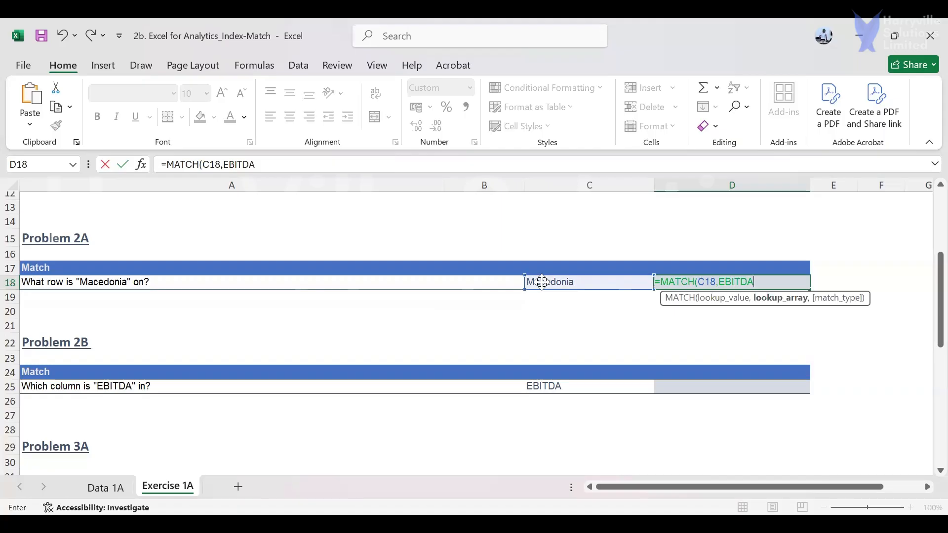
{"action": "type", "text": "["}
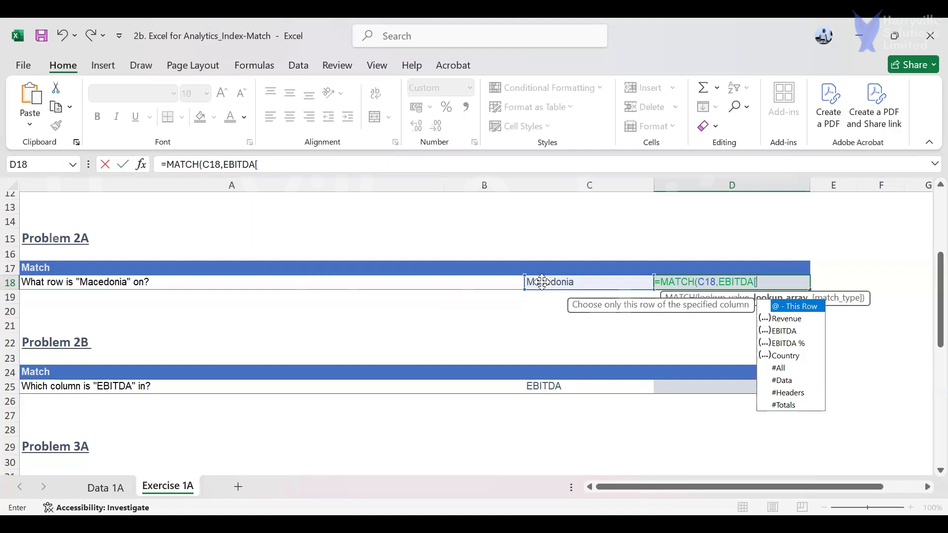
{"action": "key", "text": "Down"}
{"action": "key", "text": "Down"}
{"action": "key", "text": "Down"}
{"action": "key", "text": "Down"}
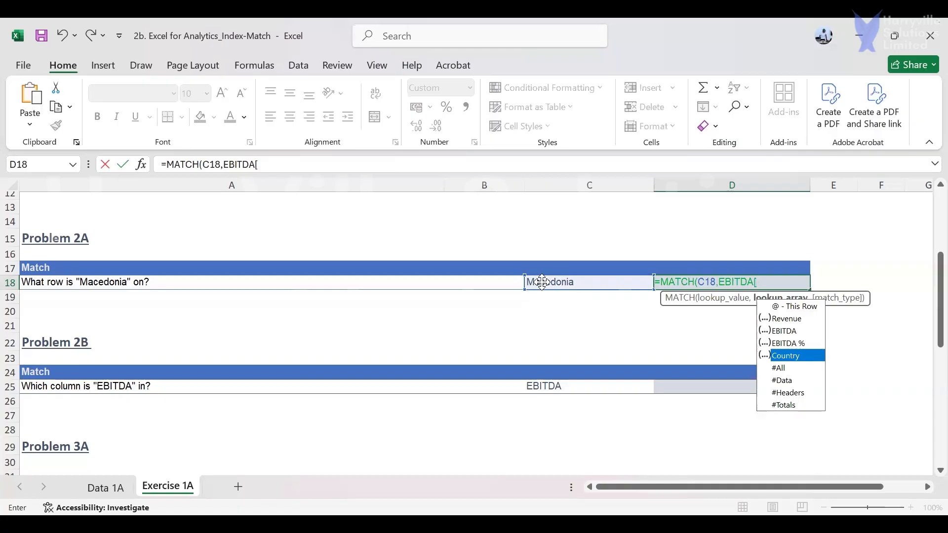
{"action": "key", "text": "Tab"}
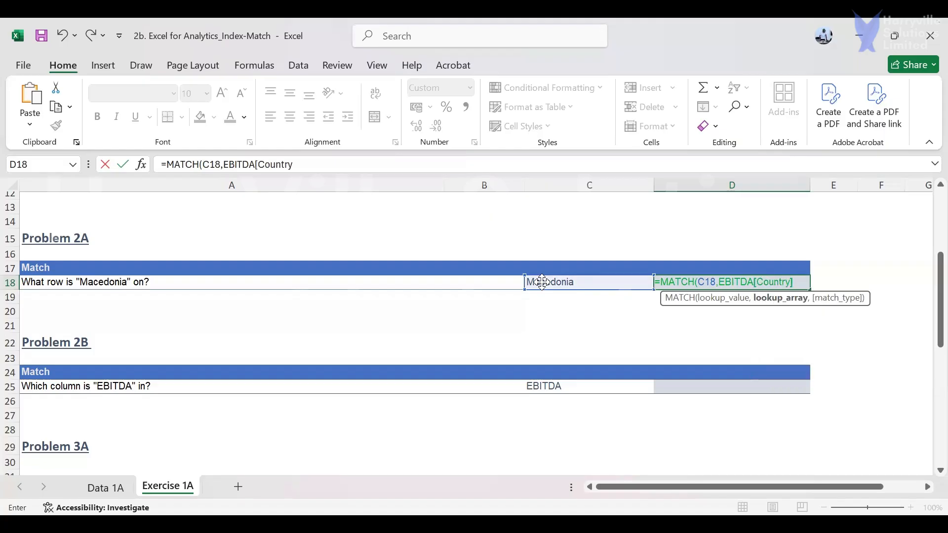
Set the match type to 0 (Exact match) and complete the formula =MATCH(C18,EBITDA[Country],0) in D18
{"action": "type", "text": ","}
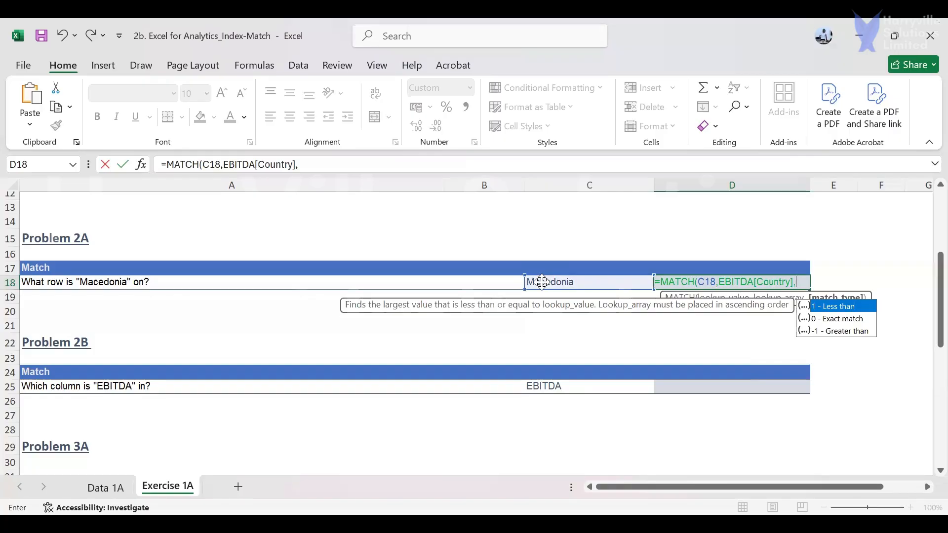
{"action": "key", "text": "Down"}
{"action": "key", "text": "Tab"}
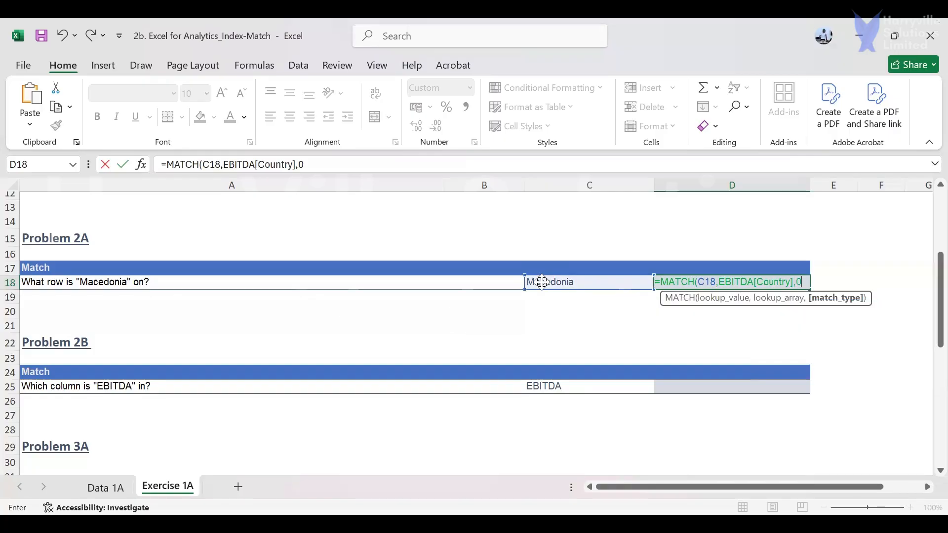
{"action": "type", "text": ")"}
{"action": "key", "text": "Return"}
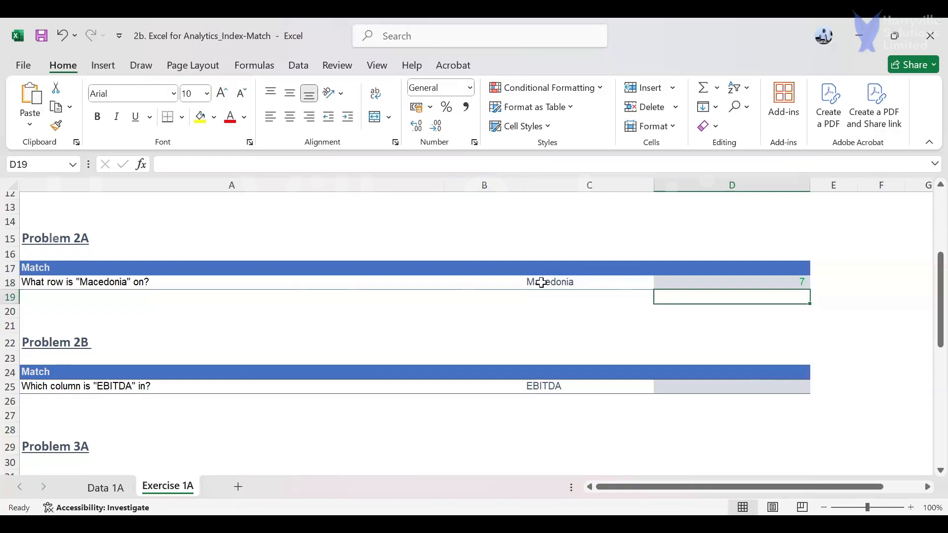
Replace the C18 reference in D18's MATCH formula with the literal text "Macedonia" as the lookup value
{"action": "key", "text": "Up"}
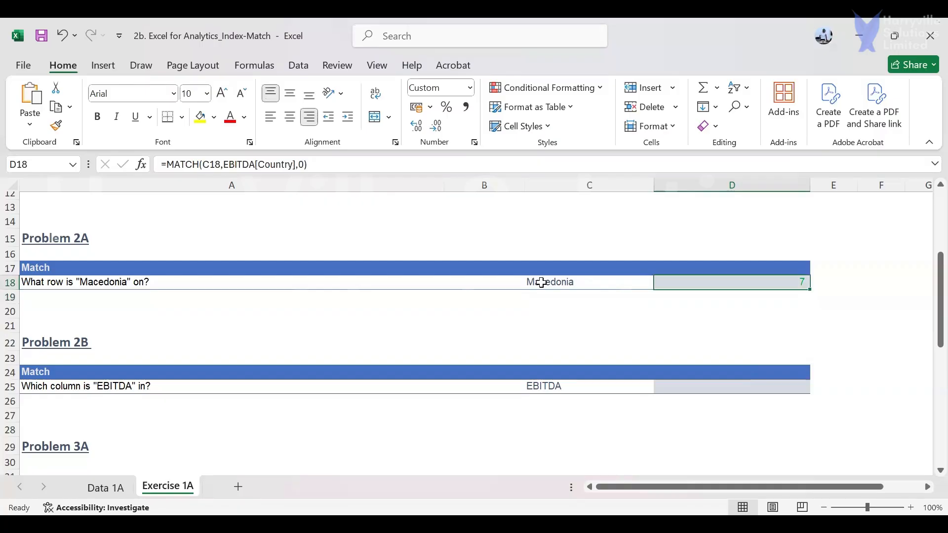
{"action": "left_click", "coordinate": [220, 168]}
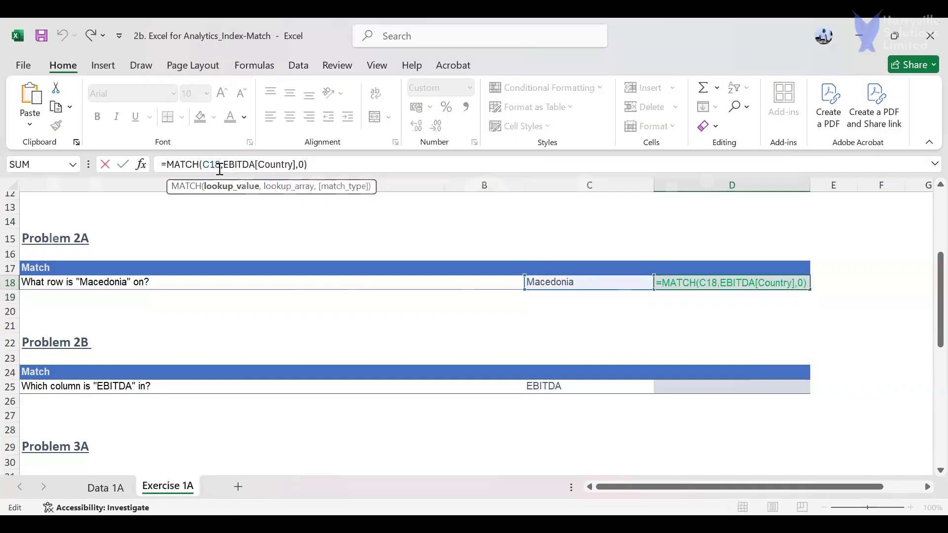
{"action": "key", "text": "BackSpace"}
{"action": "key", "text": "BackSpace"}
{"action": "key", "text": "BackSpace"}
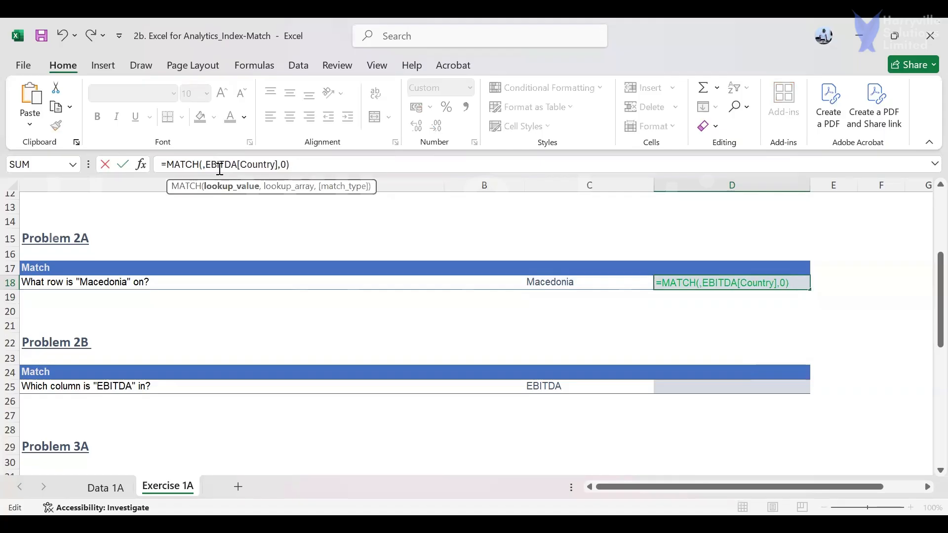
{"action": "type", "text": "\""}
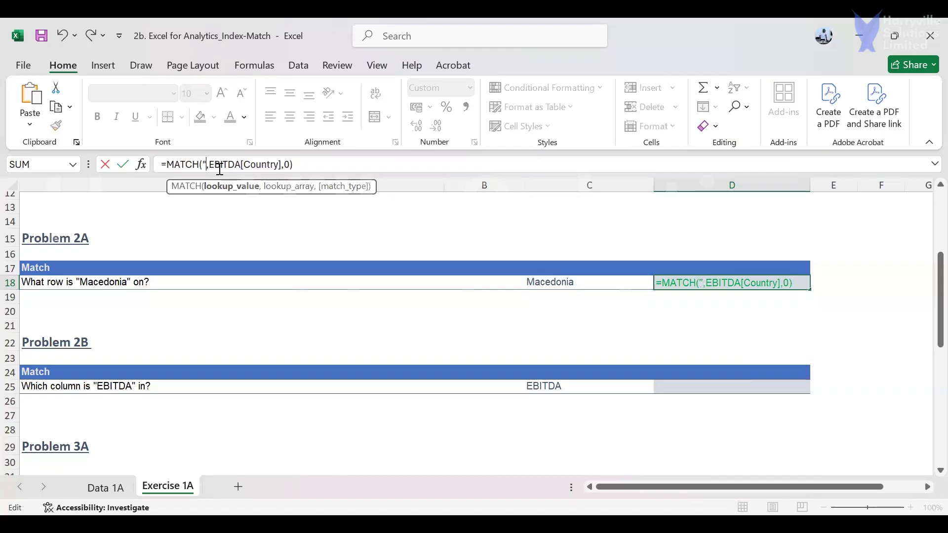
{"action": "type", "text": "Macedo"}
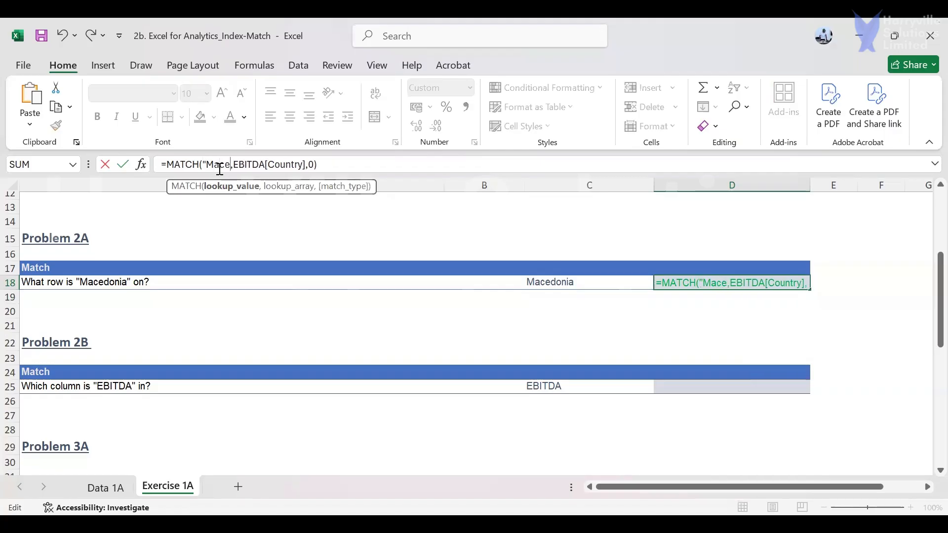
{"action": "type", "text": "nia"}
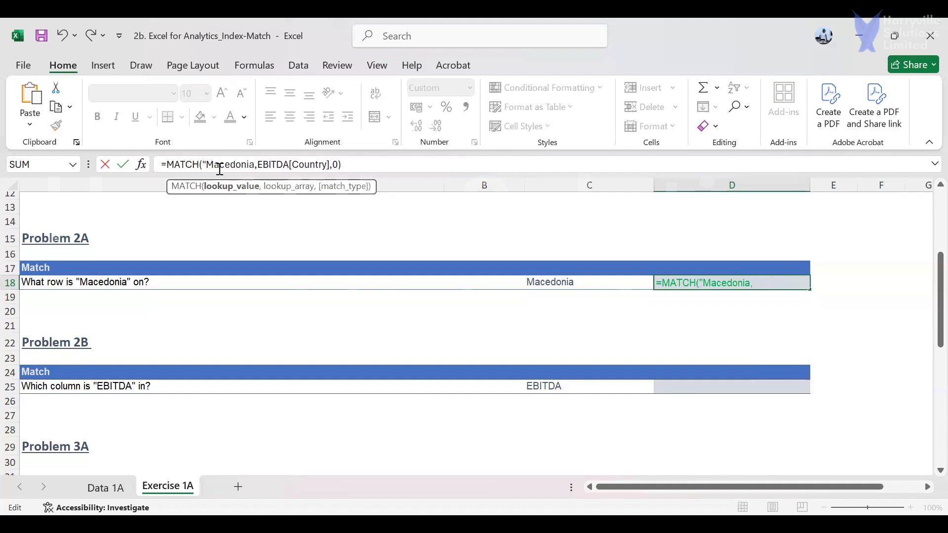
{"action": "type", "text": "\""}
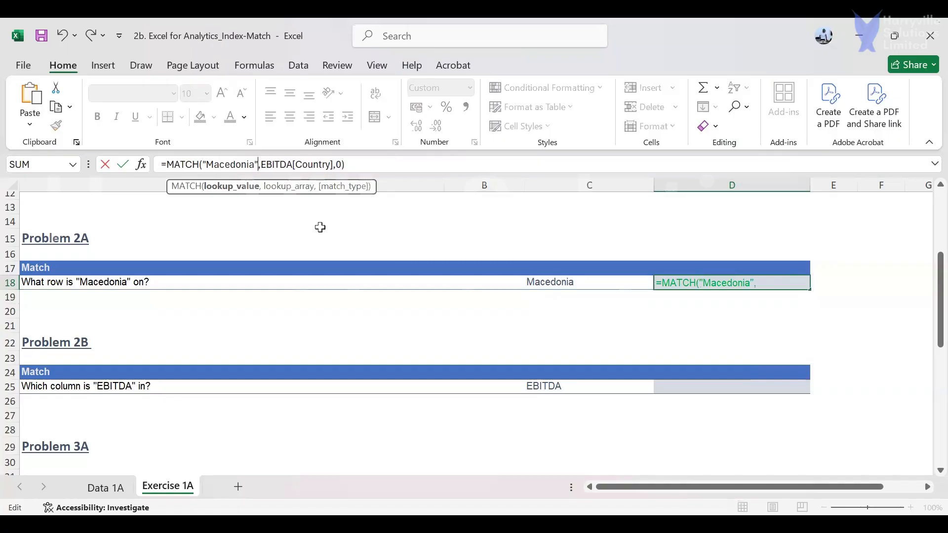
{"action": "key", "text": "Return"}
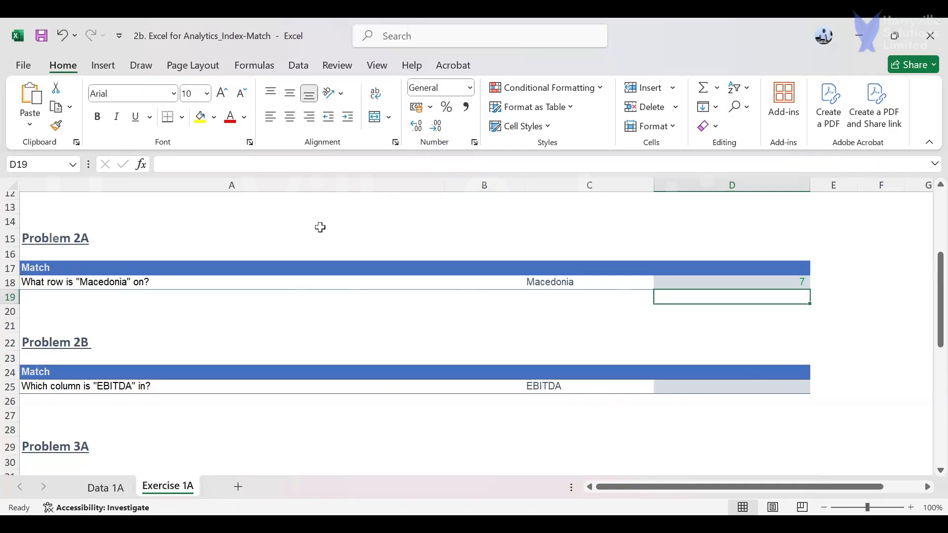
Undo the edits to D18 until the cell is empty, keeping the Revenue formula in D11
{"action": "left_click", "coordinate": [63, 35]}
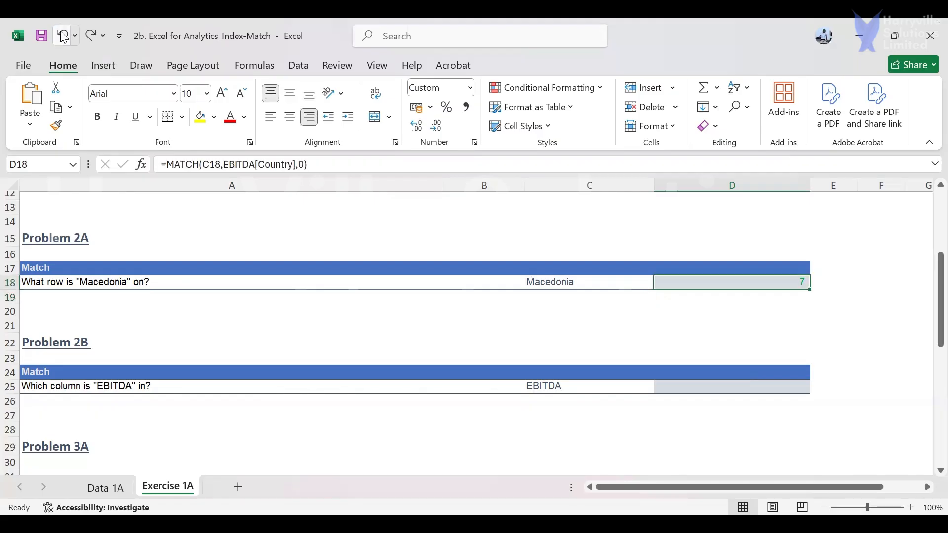
{"action": "left_click", "coordinate": [63, 36]}
{"action": "left_click", "coordinate": [63, 35]}
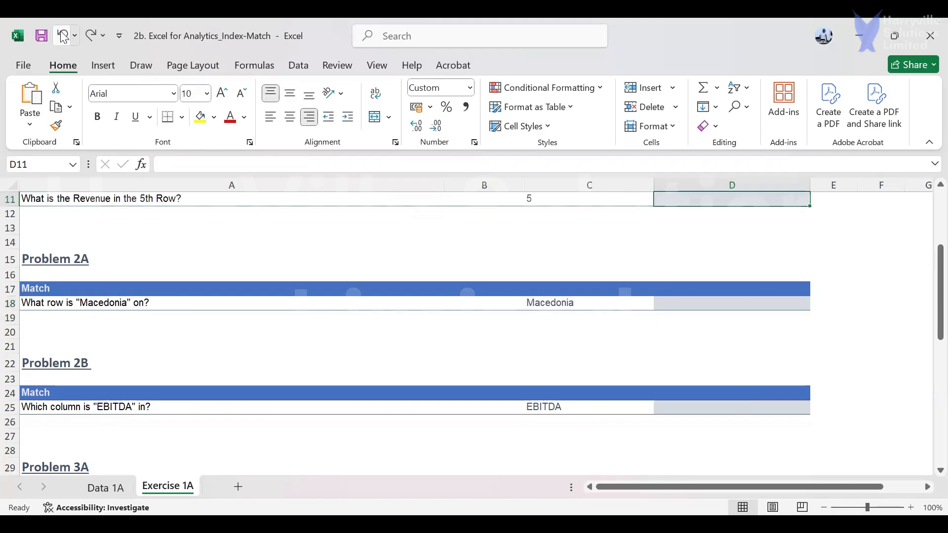
{"action": "left_click", "coordinate": [87, 38]}
Start a MATCH formula in Problem 2A's answer cell D18 with the Macedonia cell, C18, as the lookup value
{"action": "left_click", "coordinate": [673, 307]}
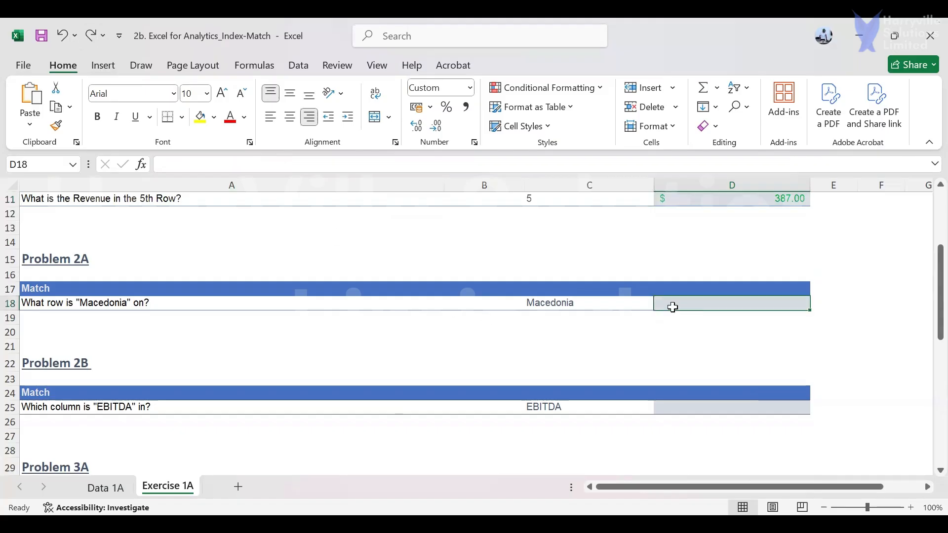
{"action": "type", "text": "="}
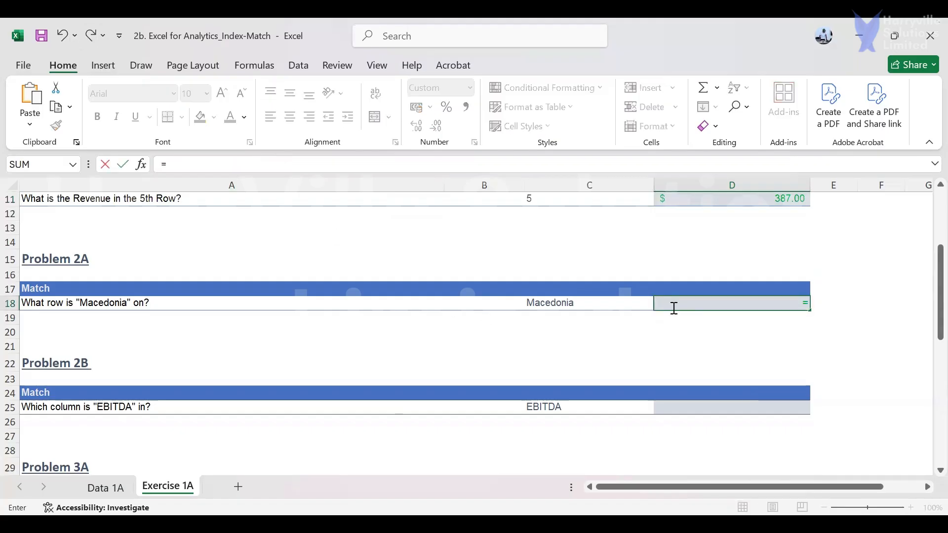
{"action": "type", "text": "MATCH("}
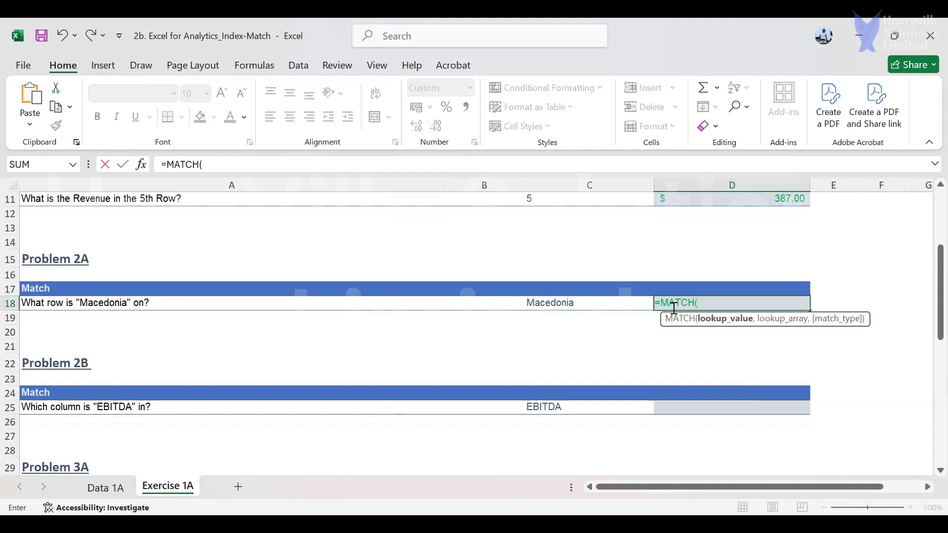
{"action": "left_click", "coordinate": [609, 303]}
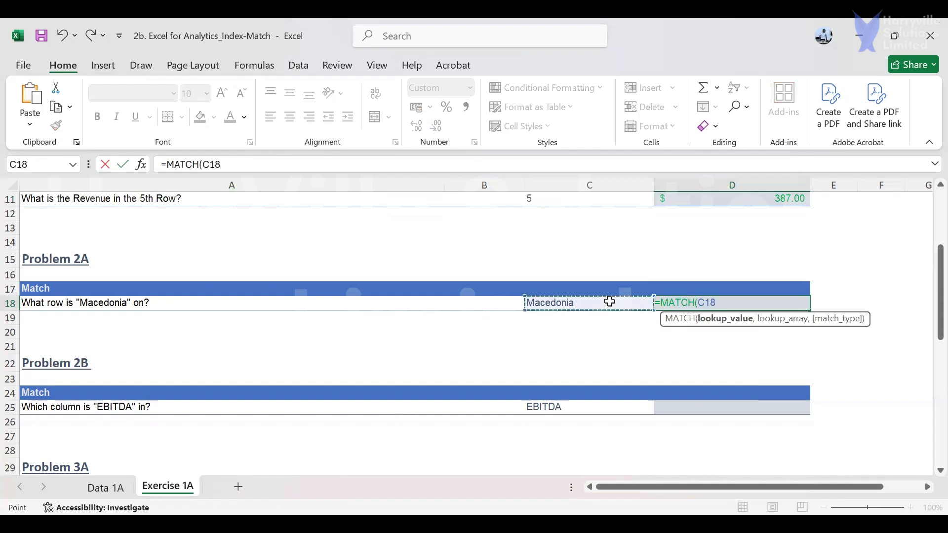
{"action": "type", "text": ","}
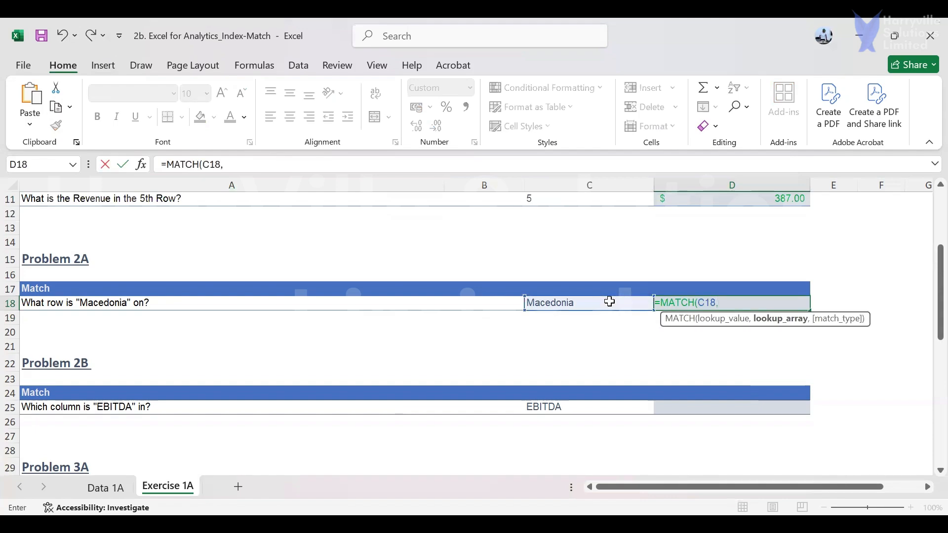
Complete D18's formula with the lookup array EBITDA[Country] and match type 0, giving =MATCH(C18,EBITDA[Country],0)
{"action": "type", "text": "EBITDA"}
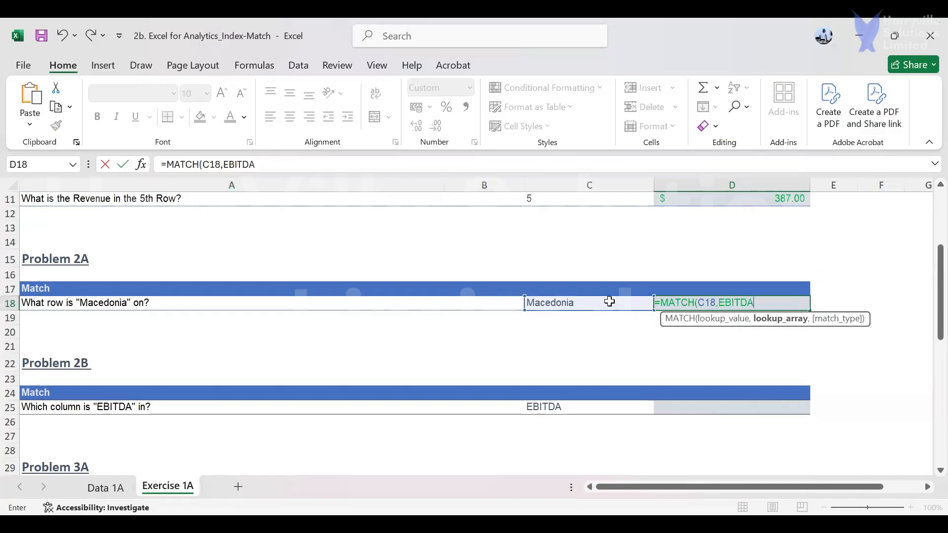
{"action": "type", "text": "["}
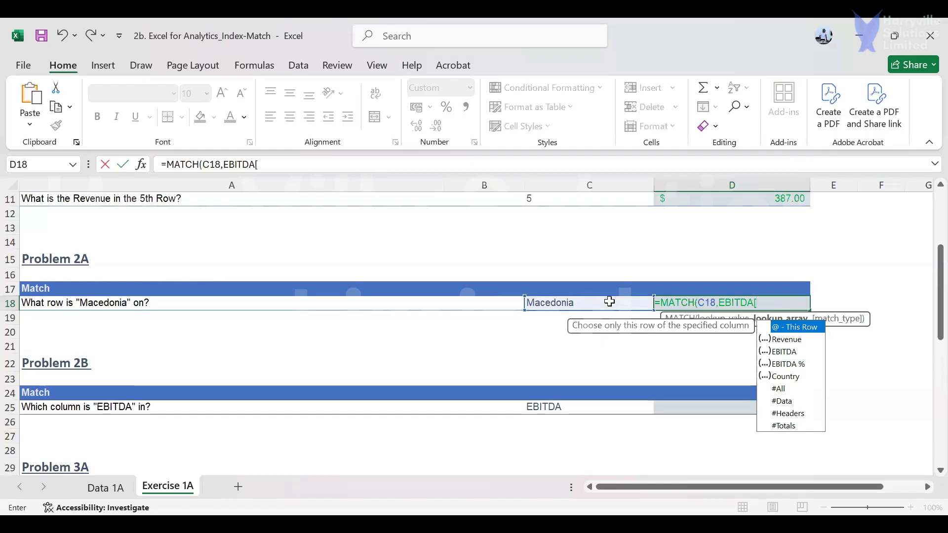
{"action": "type", "text": "cou"}
{"action": "key", "text": "Tab"}
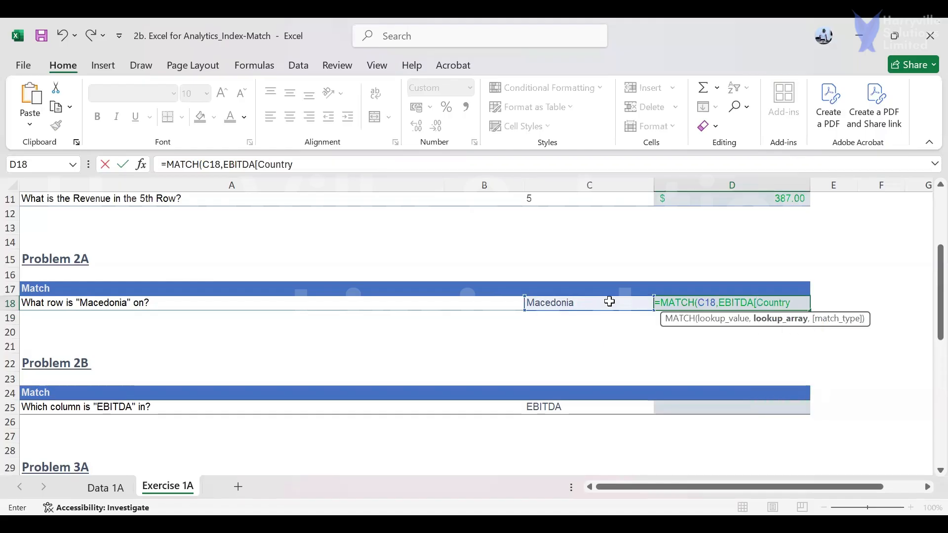
{"action": "type", "text": "],0"}
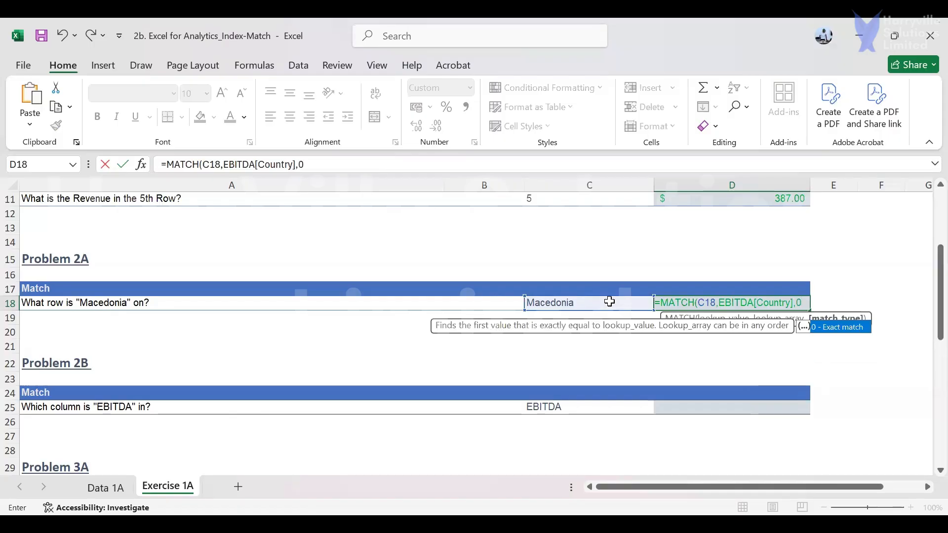
{"action": "key", "text": "Escape"}
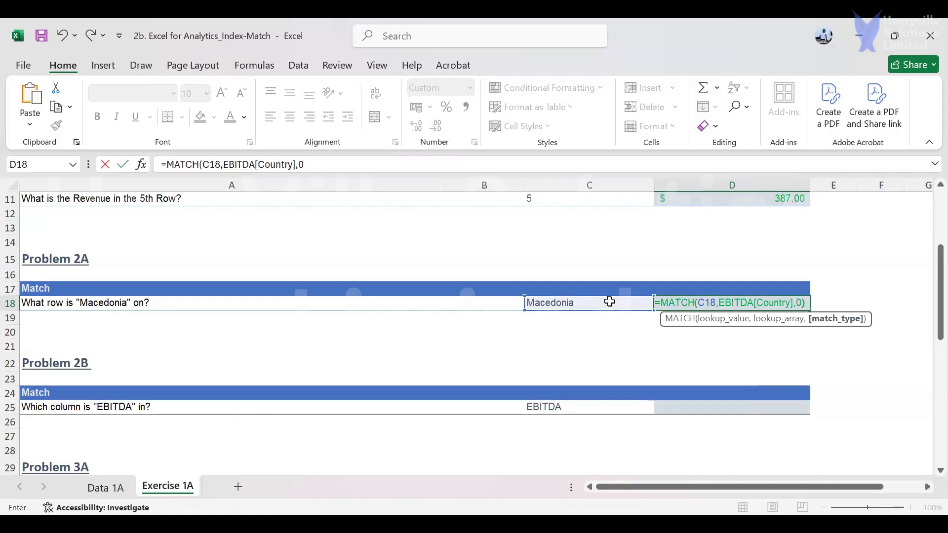
{"action": "key", "text": "Return"}
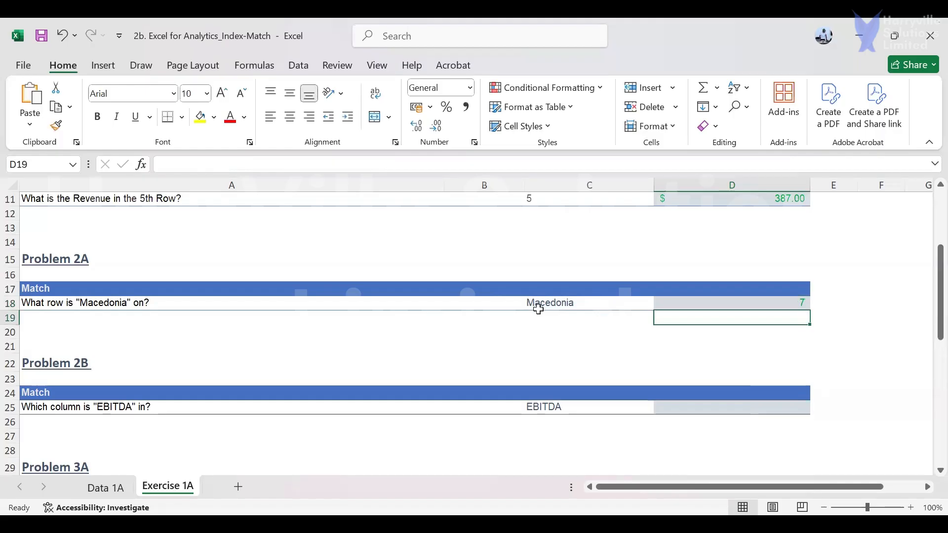
Select Problem 2B's answer cell D25, beside the question about which column EBITDA is in
{"action": "scroll", "coordinate": [538, 309], "scroll_direction": "down", "scroll_amount": 2}
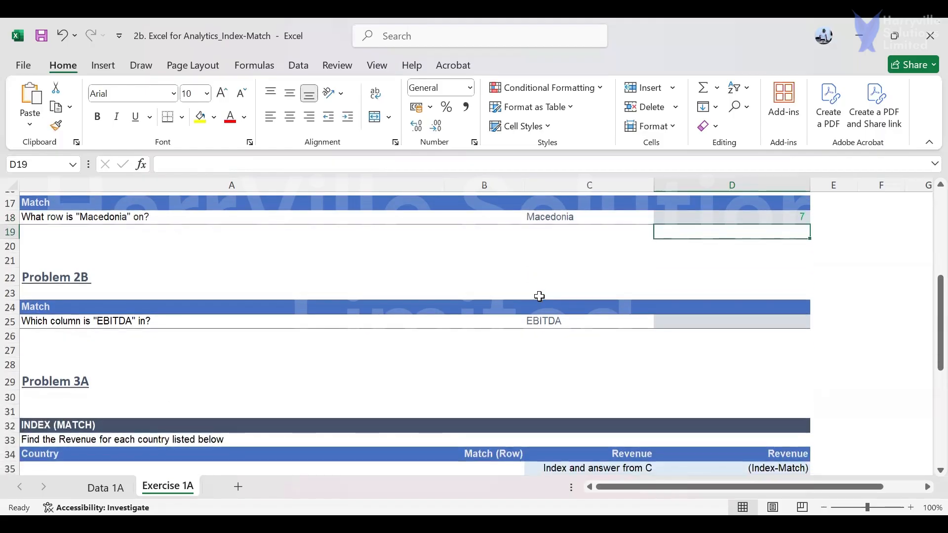
{"action": "scroll", "coordinate": [539, 296], "scroll_direction": "down", "scroll_amount": 1}
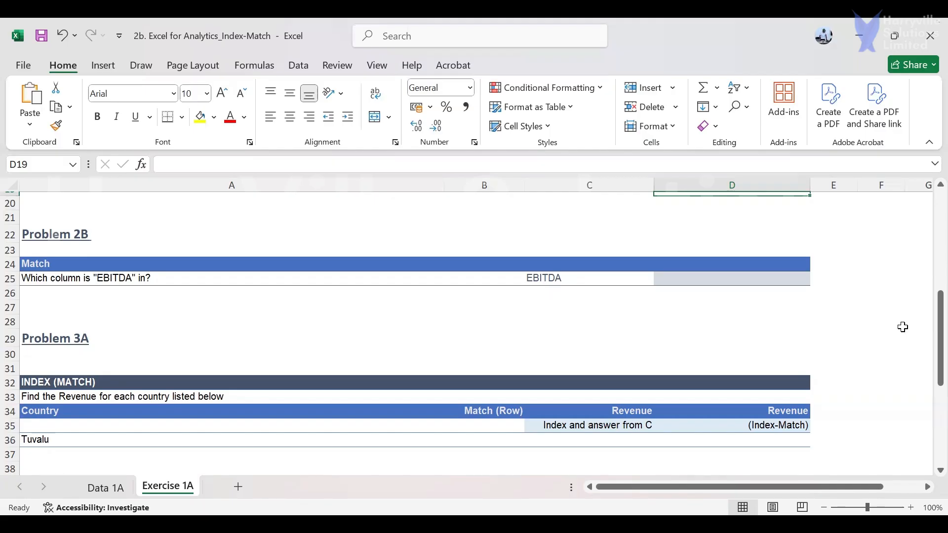
{"action": "left_click", "coordinate": [783, 281]}
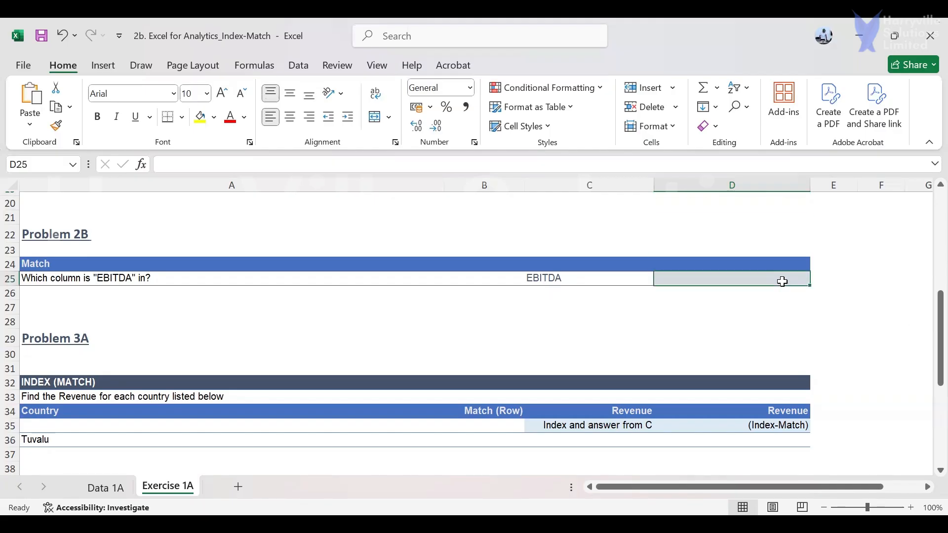
{"action": "type", "text": "=m"}
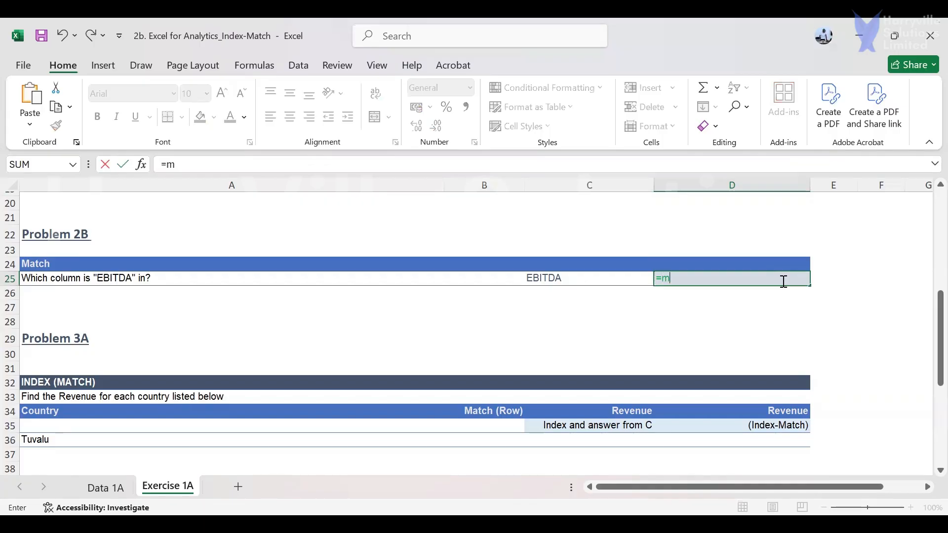
{"action": "type", "text": "a"}
{"action": "key", "text": "Tab"}
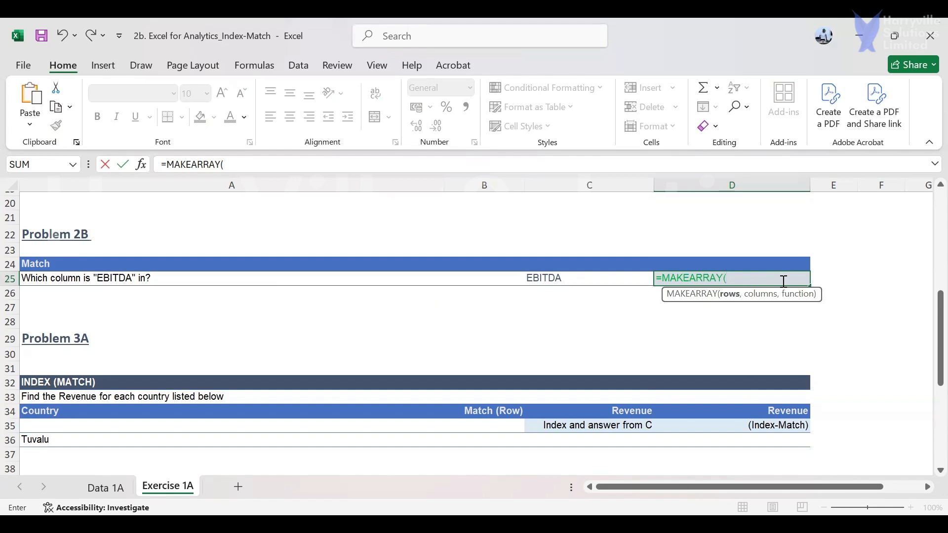
{"action": "key", "text": "BackSpace"}
{"action": "key", "text": "BackSpace"}
{"action": "key", "text": "BackSpace"}
{"action": "key", "text": "BackSpace"}
{"action": "key", "text": "BackSpace"}
{"action": "key", "text": "BackSpace"}
{"action": "key", "text": "BackSpace"}
{"action": "key", "text": "BackSpace"}
{"action": "key", "text": "BackSpace"}
{"action": "key", "text": "BackSpace"}
{"action": "key", "text": "BackSpace"}
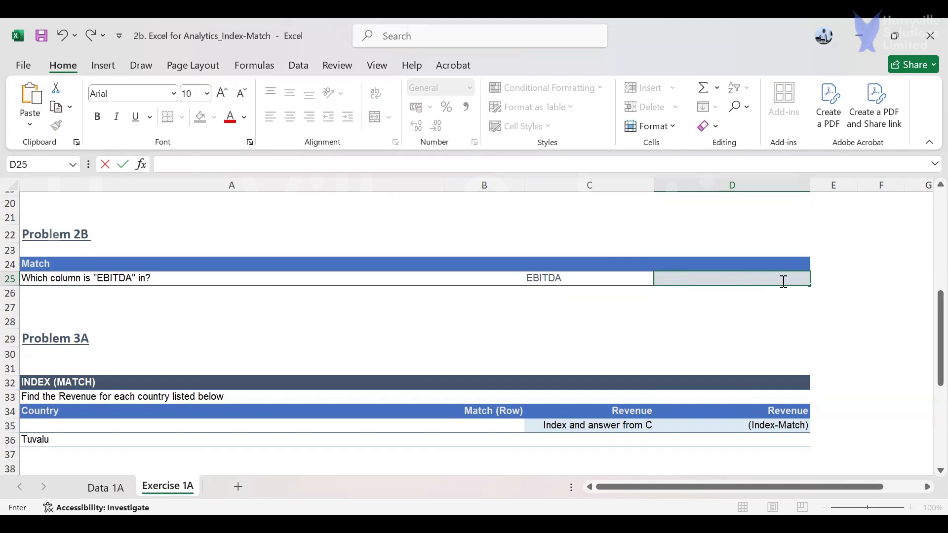
Start a MATCH formula in D25 with the EBITDA cell, C25, as the lookup value
{"action": "type", "text": "="}
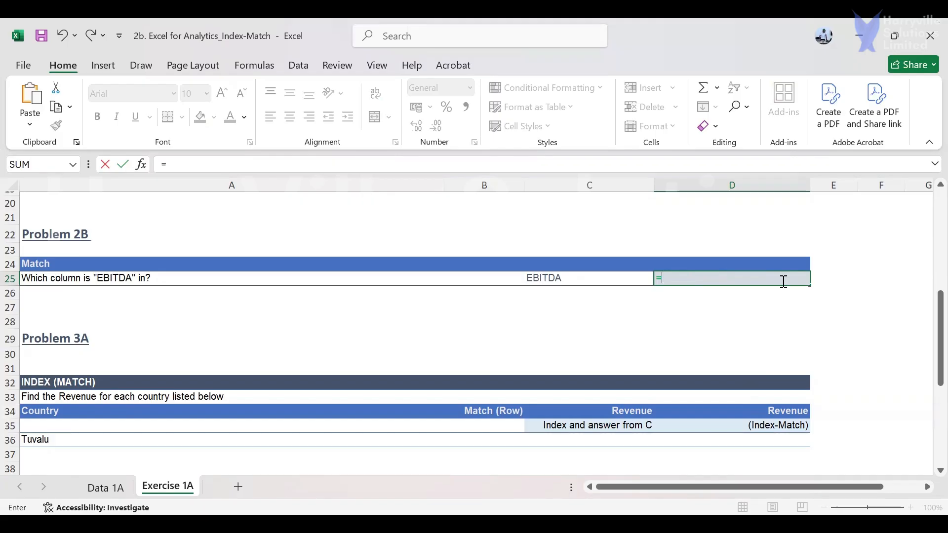
{"action": "type", "text": "MATCH("}
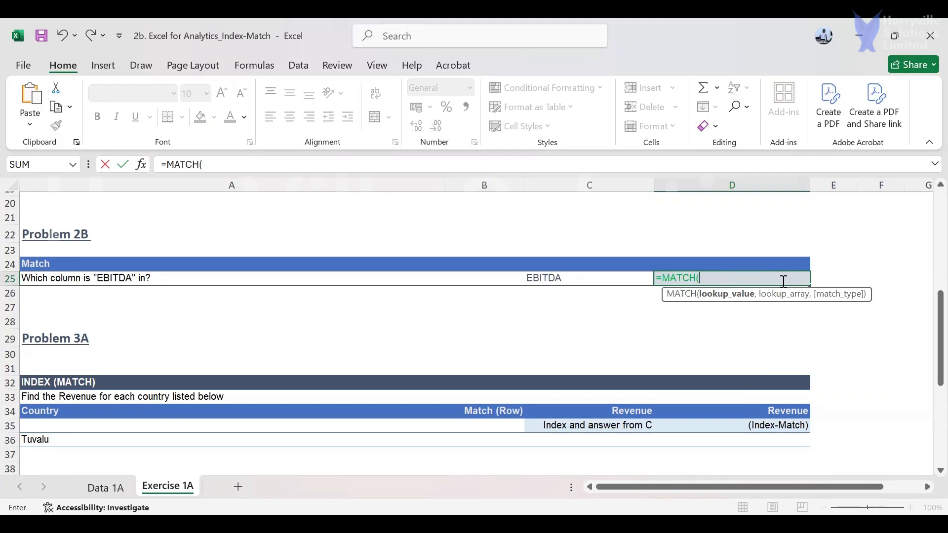
{"action": "left_click", "coordinate": [568, 280]}
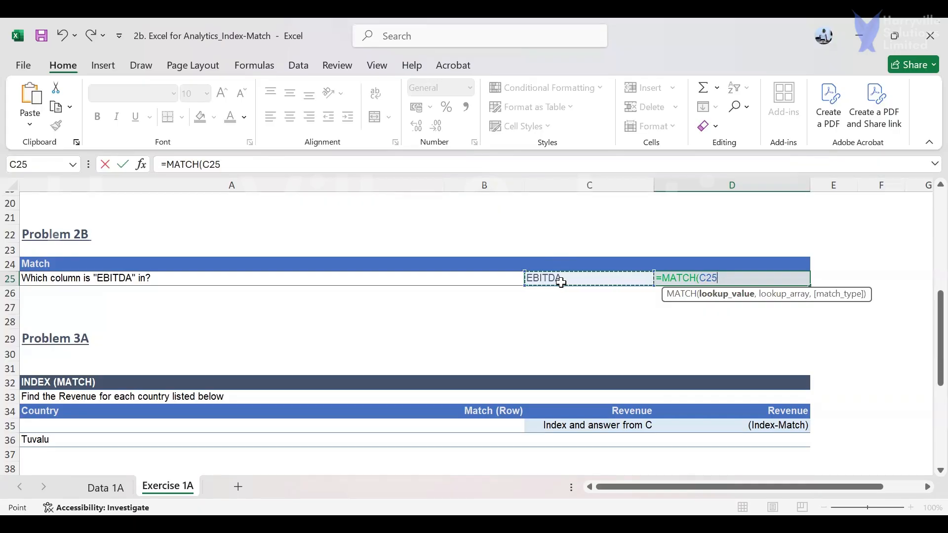
{"action": "type", "text": ","}
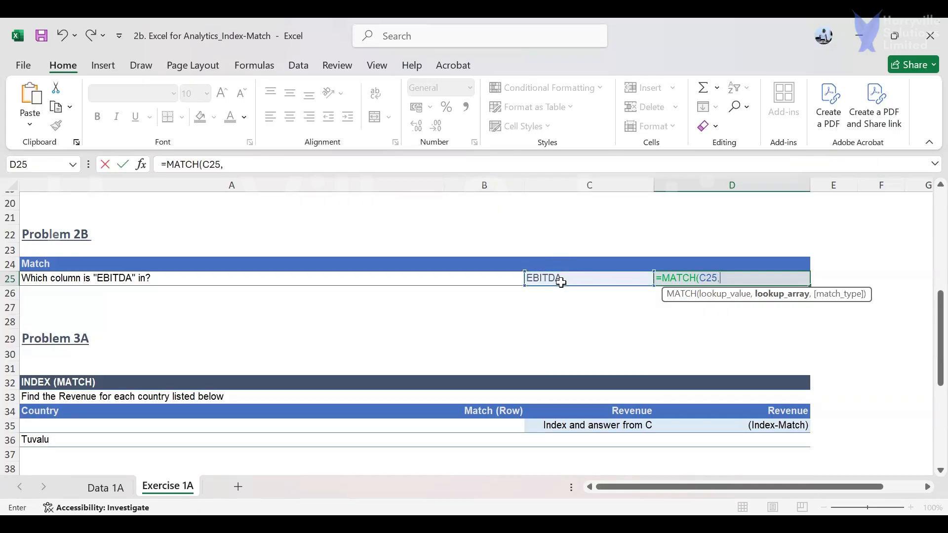
Complete D25's formula with the EBITDA table's headers as lookup array and match type 0, giving =MATCH(C25,EBITDA[#Headers],0)
{"action": "type", "text": "EBITDA["}
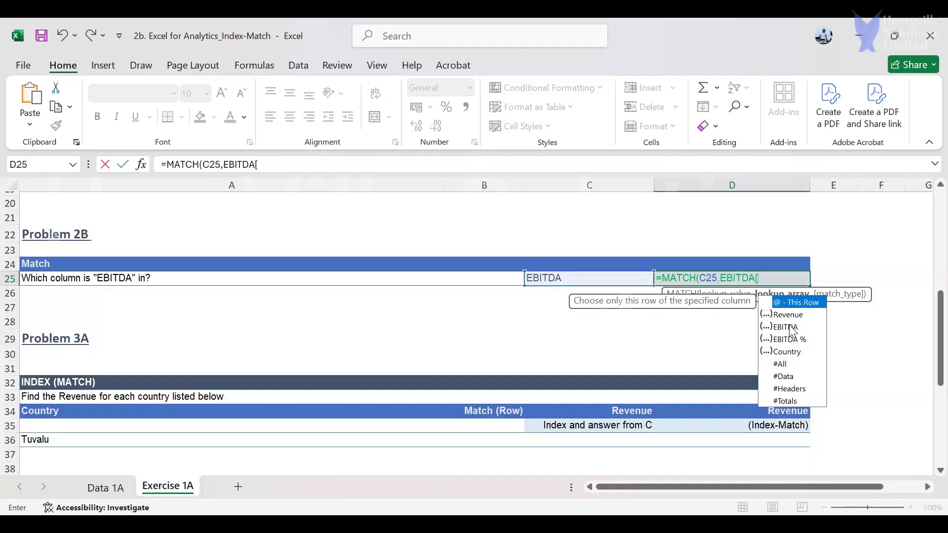
{"action": "left_click", "coordinate": [800, 389]}
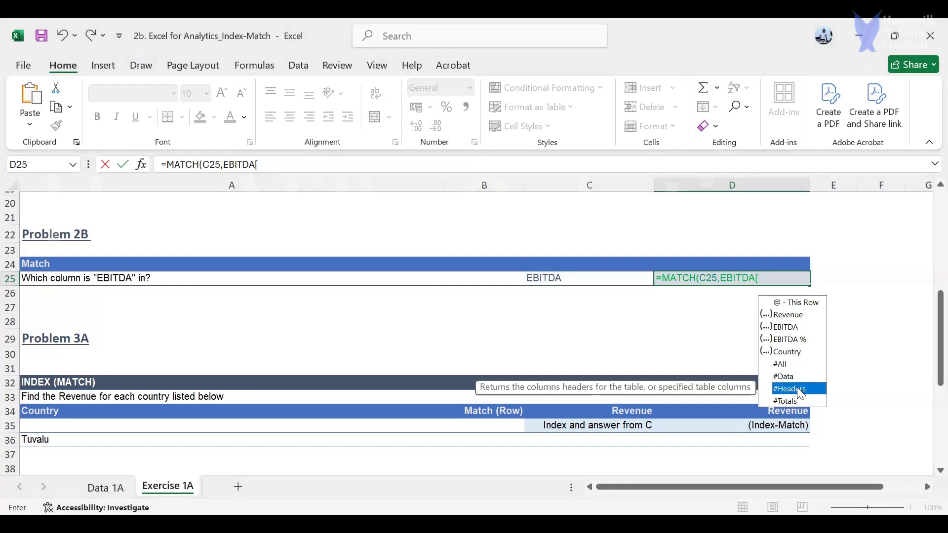
{"action": "double_click", "coordinate": [797, 388]}
{"action": "type", "text": "]"}
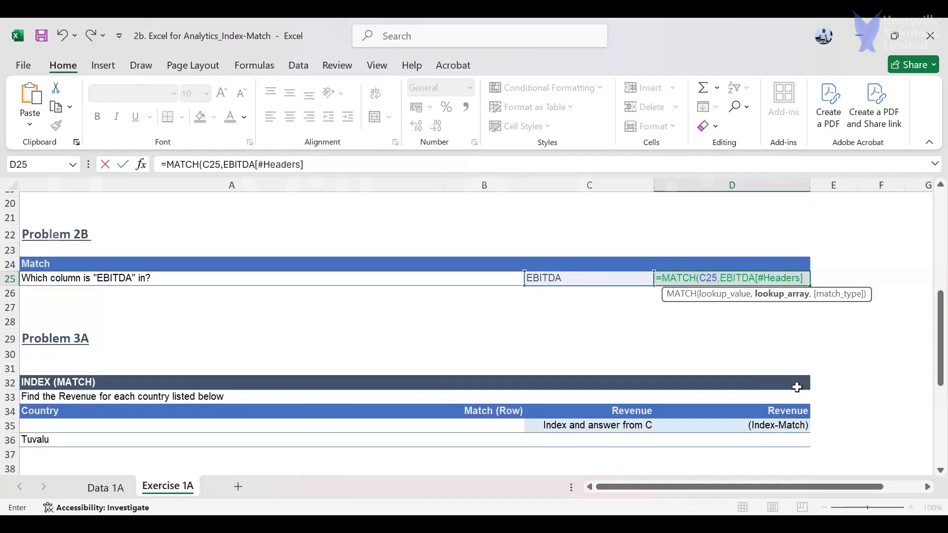
{"action": "type", "text": ",0"}
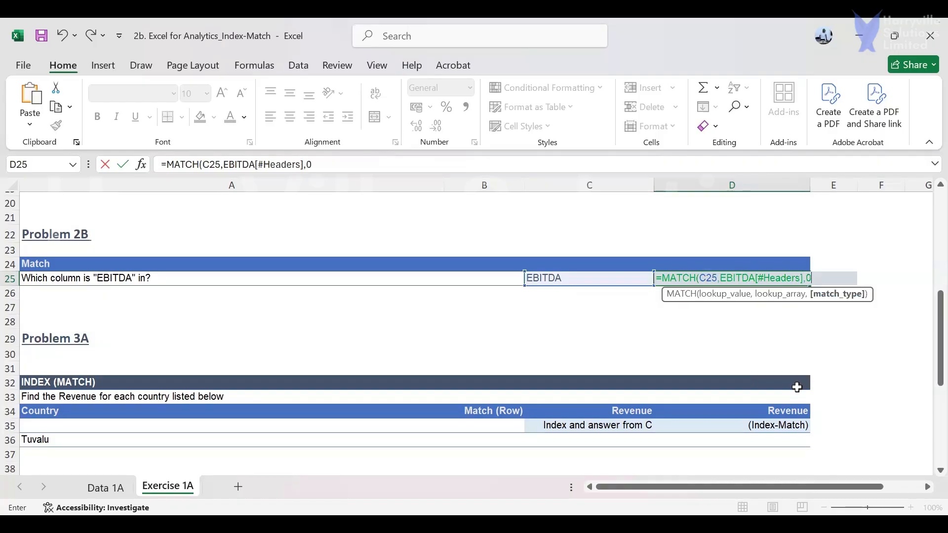
{"action": "type", "text": ")"}
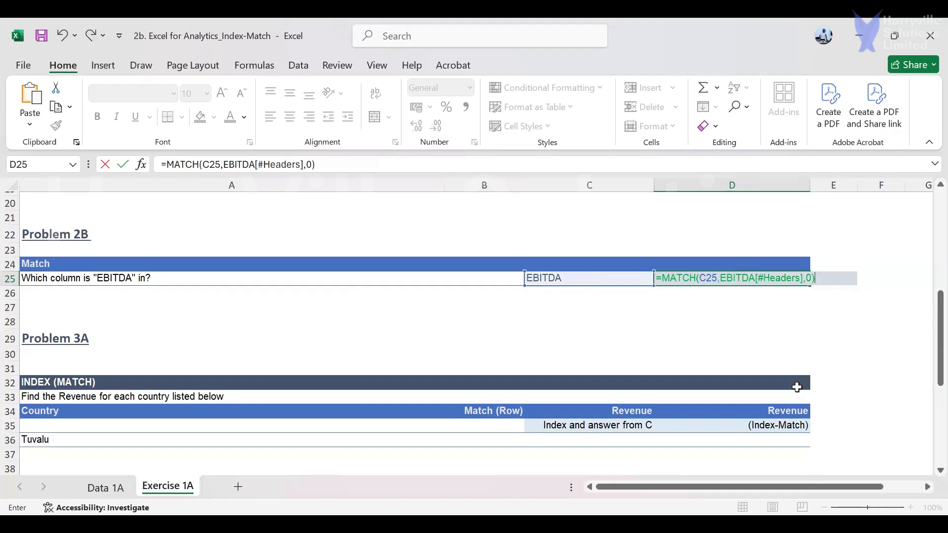
{"action": "key", "text": "Return"}
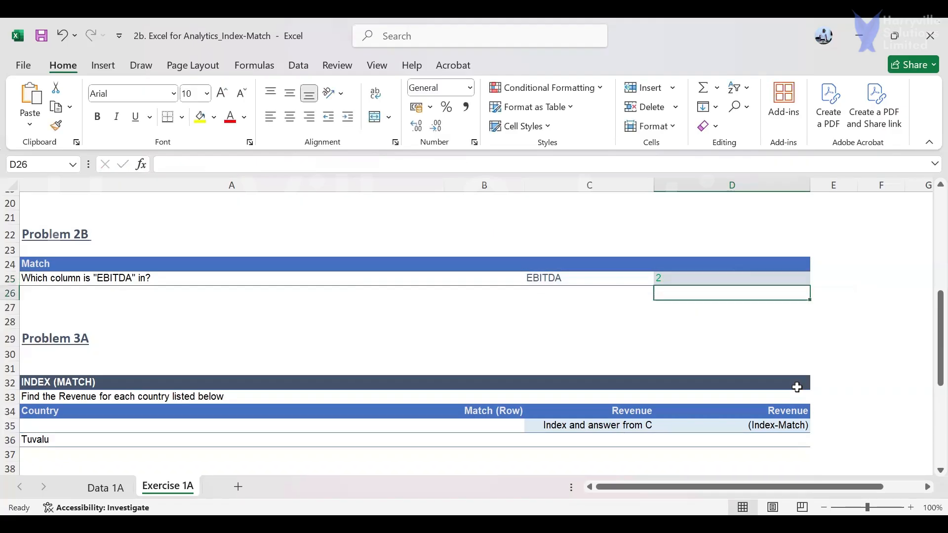
Check D25's answer against the column order of the table on the Data 1A sheet
{"action": "left_click", "coordinate": [689, 277]}
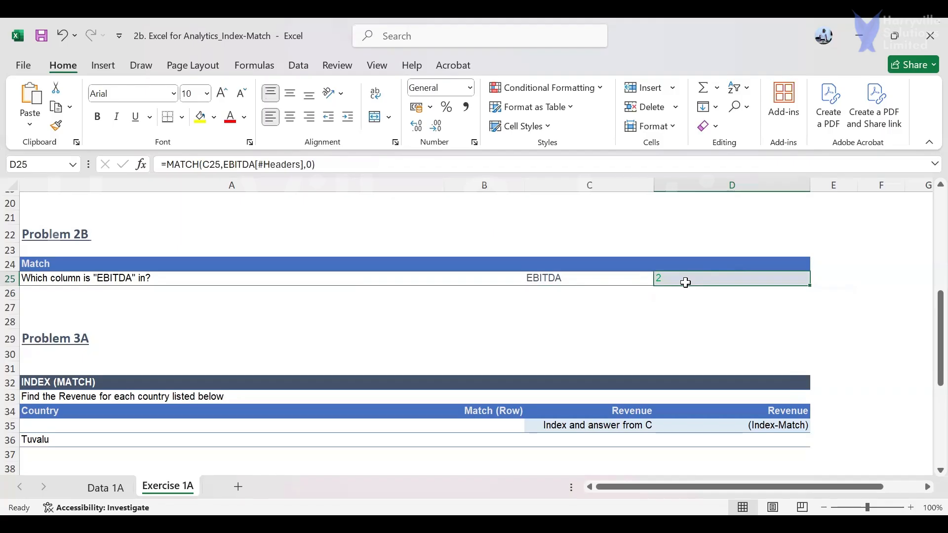
{"action": "left_click", "coordinate": [98, 488]}
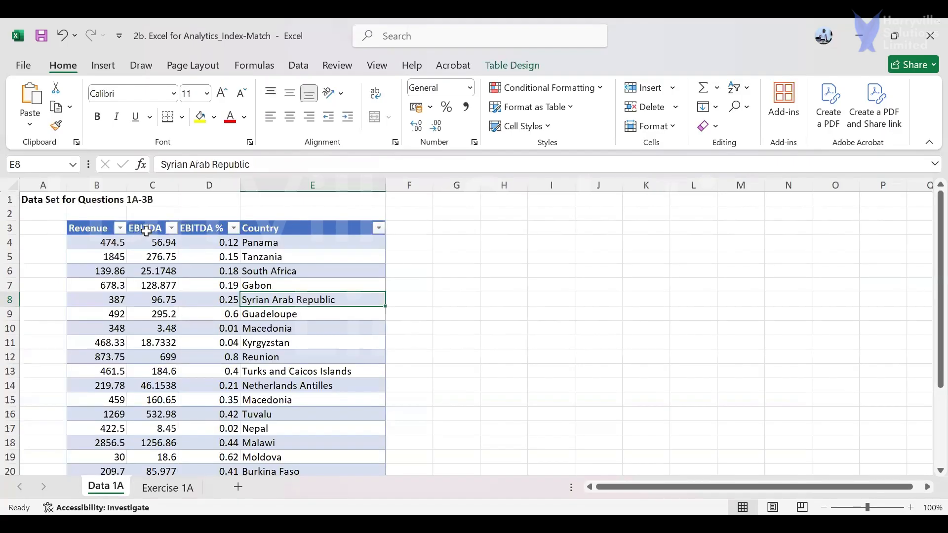
{"action": "left_click", "coordinate": [181, 491]}
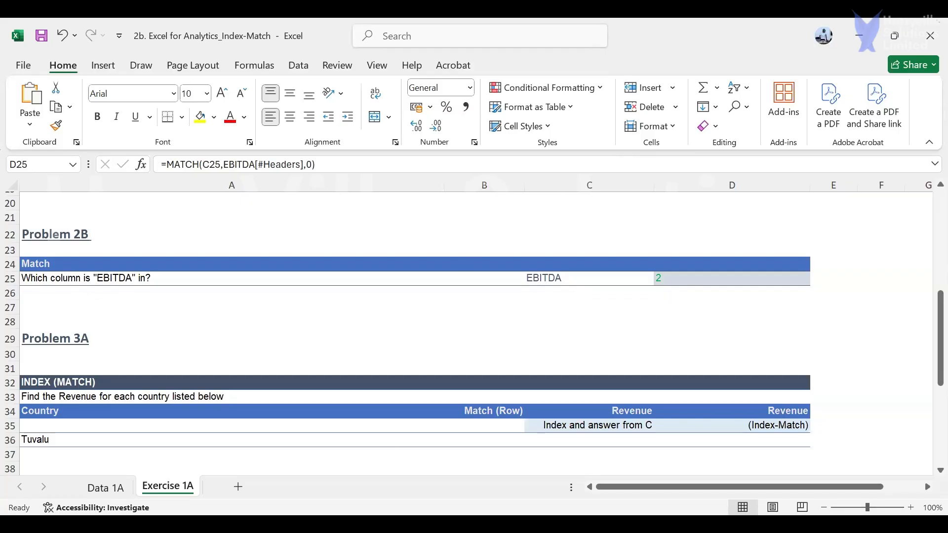
Switch to the Acrobat course PDF and review the INDEX-MATCH pages on MATCH syntax, the MATCH example and the combined INDEX and MATCH formula
{"action": "key", "text": "alt+Tab"}
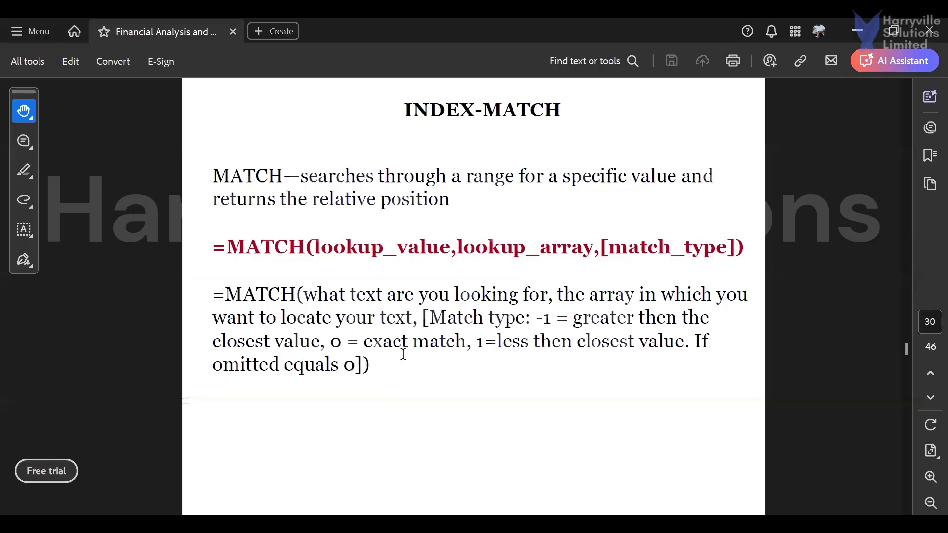
{"action": "scroll", "coordinate": [404, 352], "scroll_direction": "up", "scroll_amount": 1}
{"action": "scroll", "coordinate": [404, 351], "scroll_direction": "down", "scroll_amount": 1}
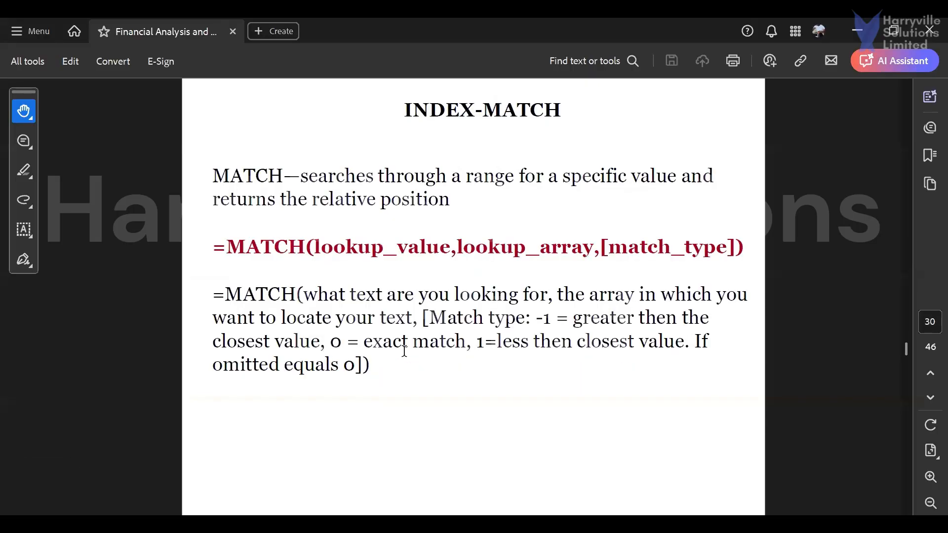
{"action": "scroll", "coordinate": [404, 351], "scroll_direction": "down", "scroll_amount": 1}
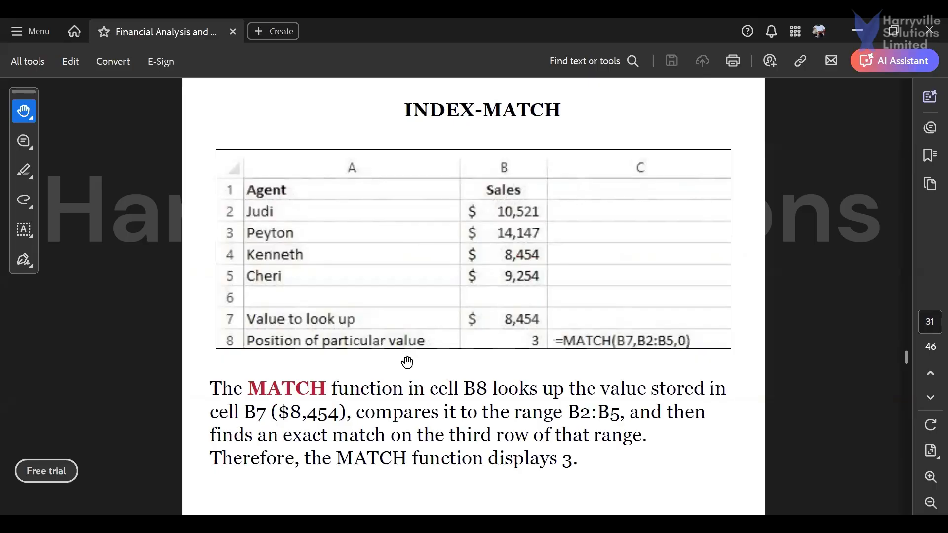
{"action": "scroll", "coordinate": [414, 360], "scroll_direction": "down", "scroll_amount": 1}
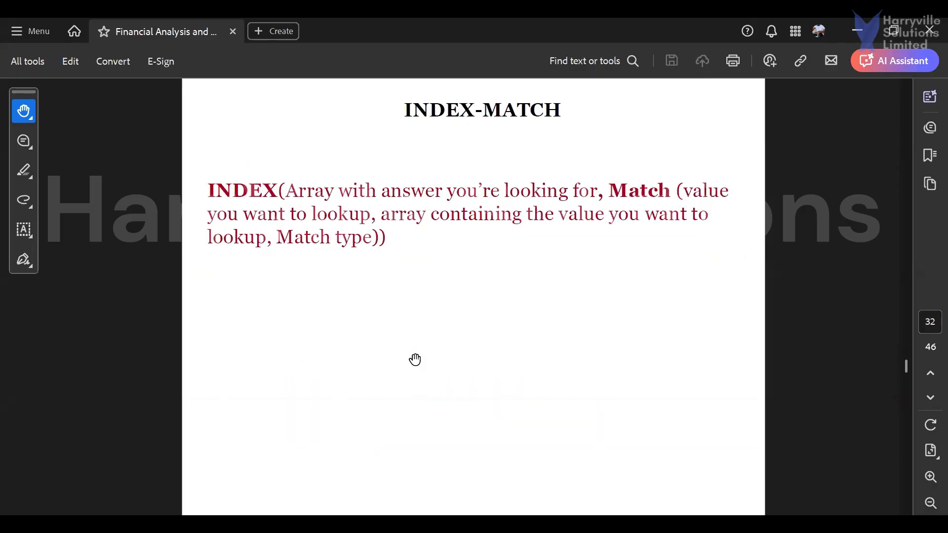
{"action": "scroll", "coordinate": [415, 357], "scroll_direction": "down", "scroll_amount": 1}
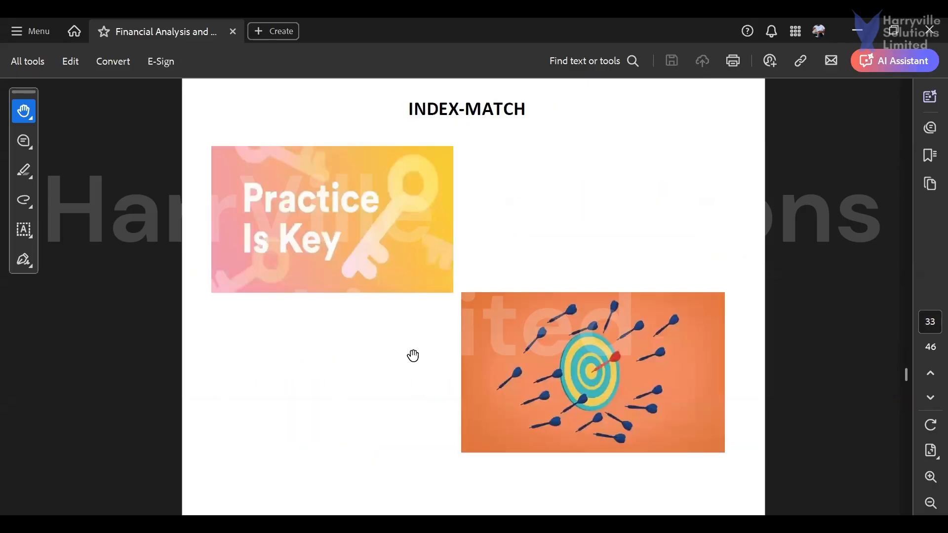
{"action": "scroll", "coordinate": [414, 356], "scroll_direction": "up", "scroll_amount": 1}
{"action": "scroll", "coordinate": [414, 356], "scroll_direction": "up", "scroll_amount": 1}
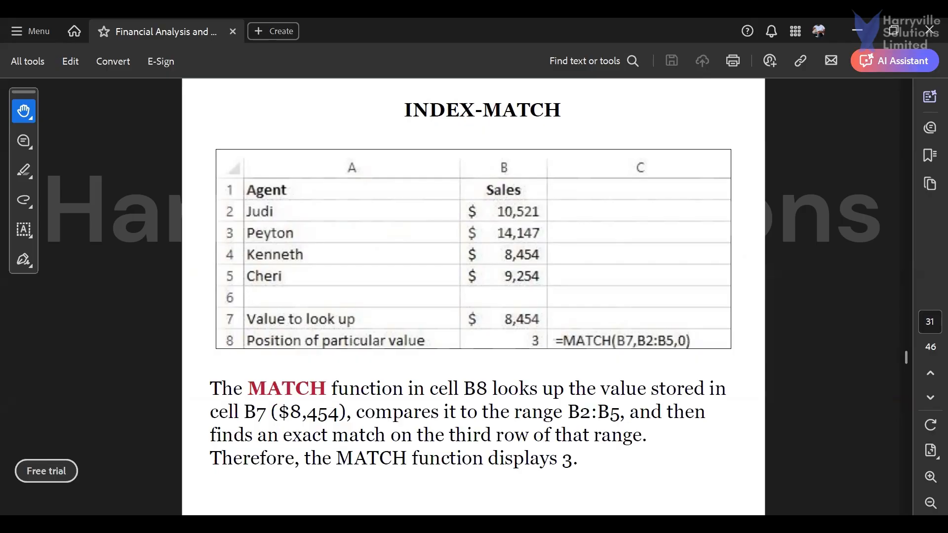
Switch back to Excel and examine Problem 3A's Match (Row), Index and answer from C, and Index-Match columns
{"action": "key", "text": "alt+Tab"}
{"action": "scroll", "coordinate": [575, 405], "scroll_direction": "down", "scroll_amount": 1}
{"action": "scroll", "coordinate": [576, 403], "scroll_direction": "down", "scroll_amount": 2}
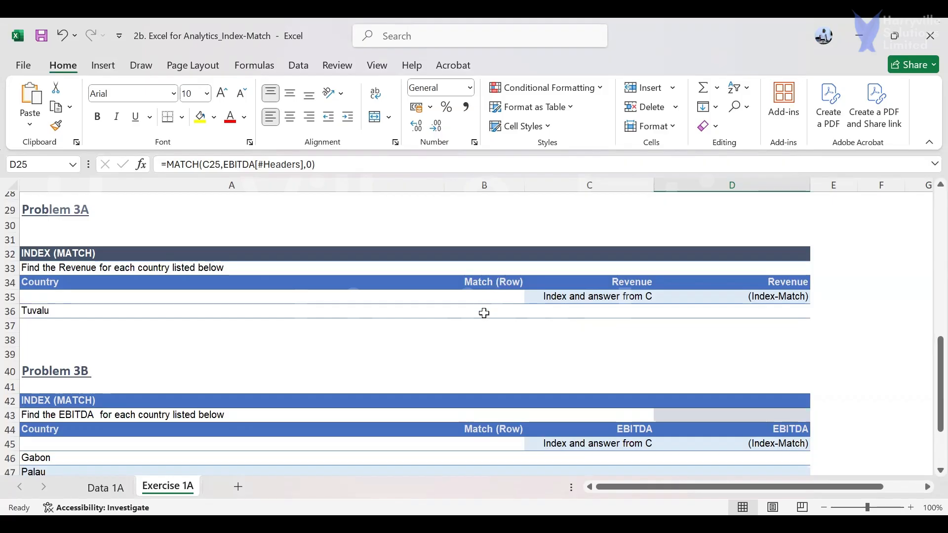
{"action": "left_click", "coordinate": [483, 298]}
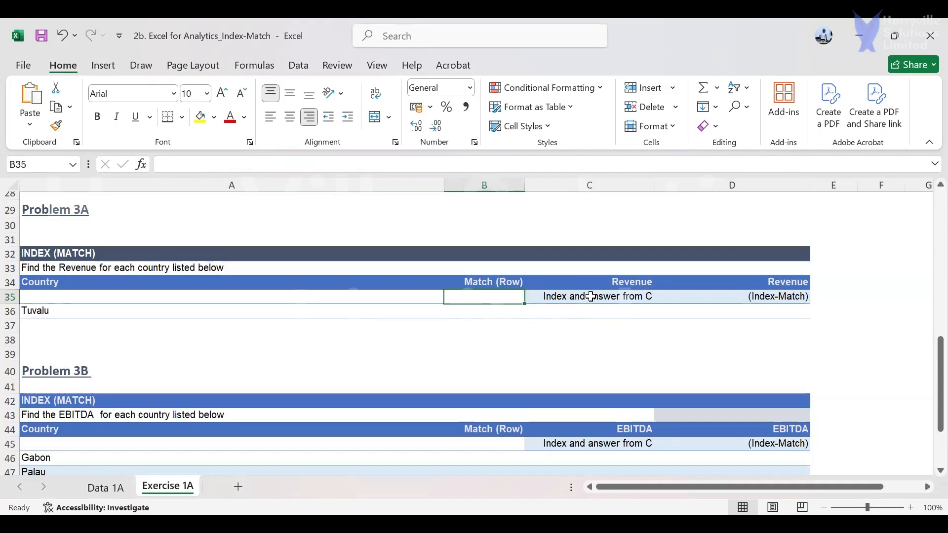
{"action": "left_click", "coordinate": [767, 296]}
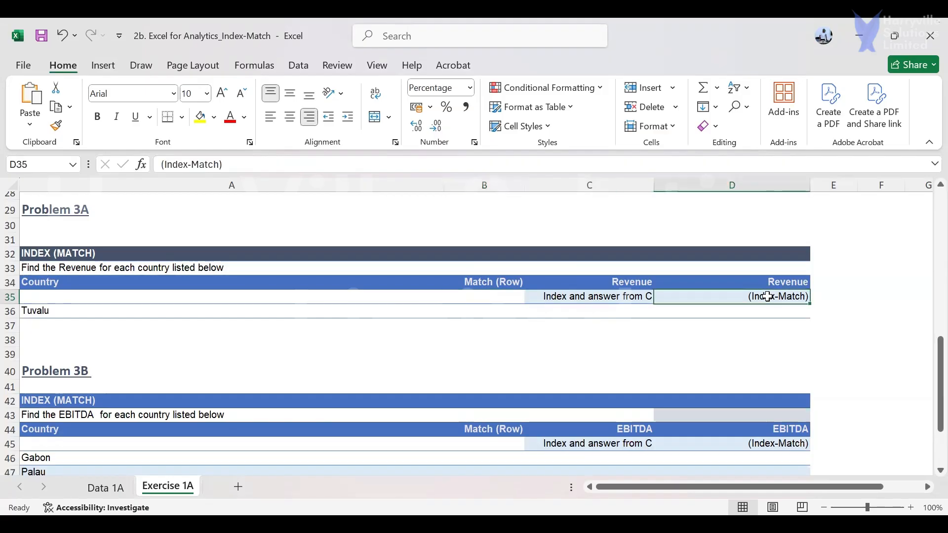
{"action": "left_click", "coordinate": [497, 299]}
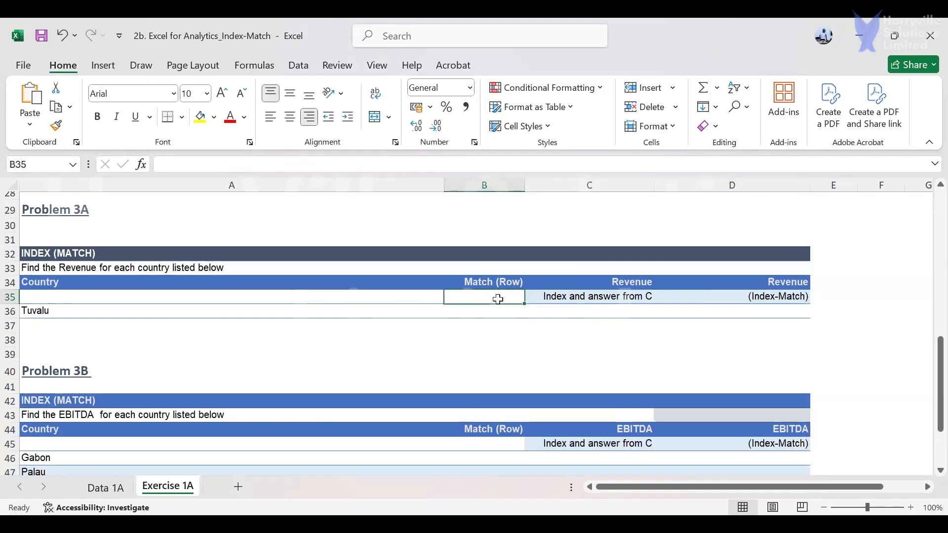
{"action": "left_click", "coordinate": [590, 296]}
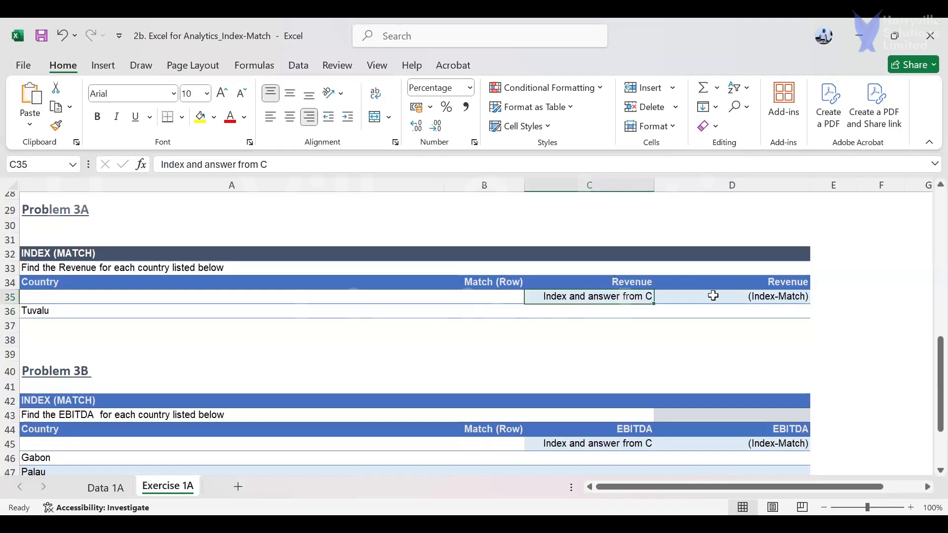
{"action": "left_click", "coordinate": [782, 298]}
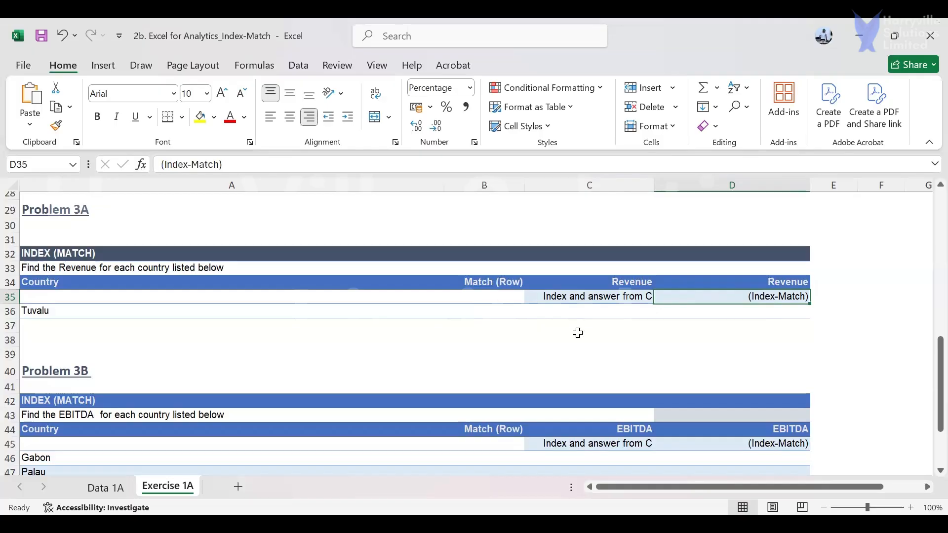
{"action": "left_click", "coordinate": [501, 300]}
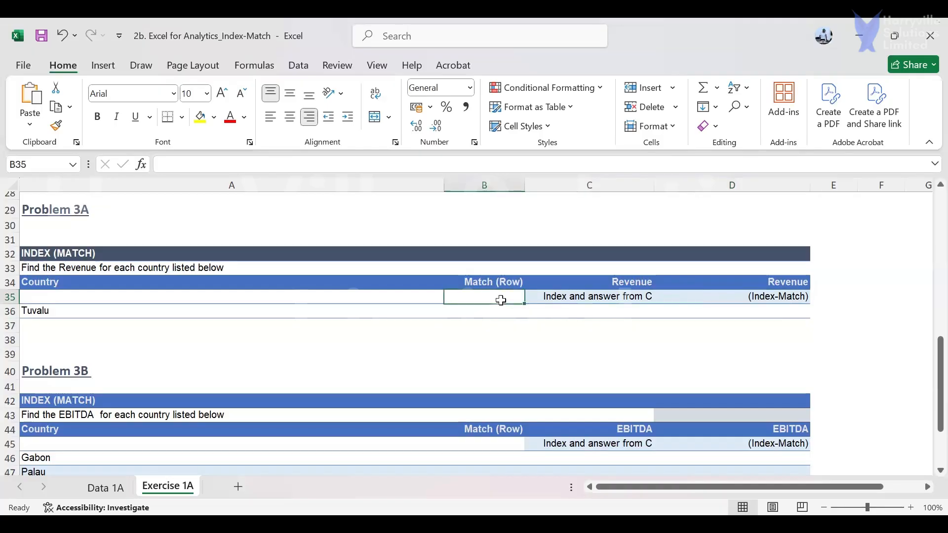
{"action": "left_click", "coordinate": [582, 299]}
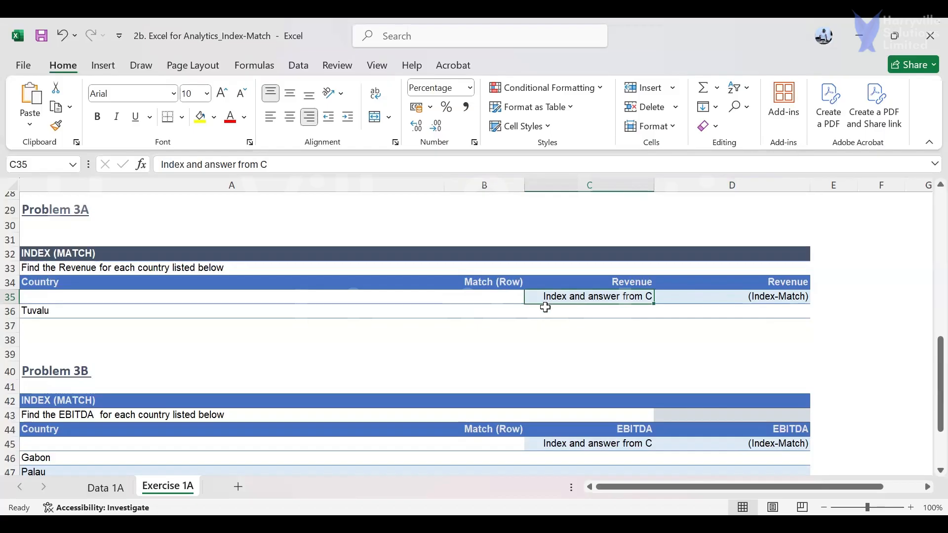
Begin a MATCH formula in B35, the cell under Match (Row) in Problem 3A
{"action": "left_click", "coordinate": [487, 294]}
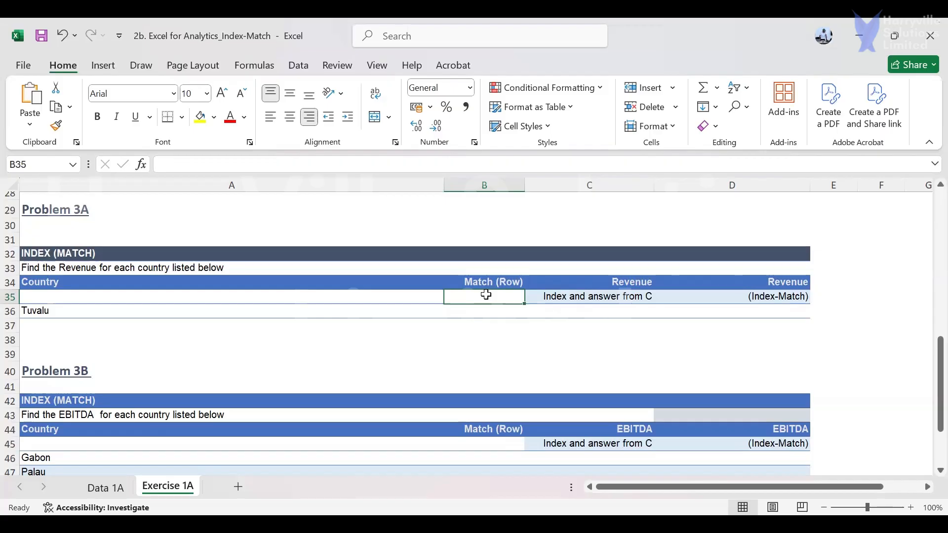
{"action": "type", "text": "="}
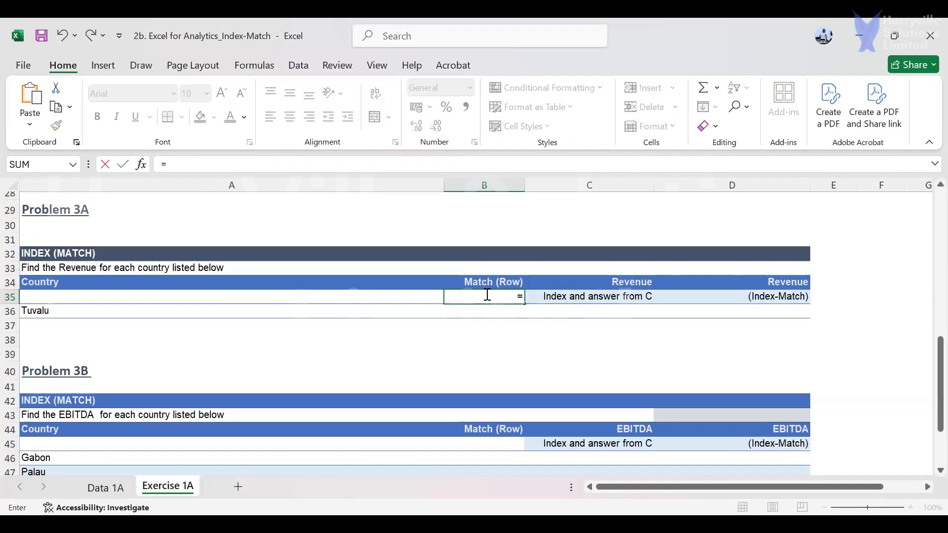
{"action": "type", "text": "ma"}
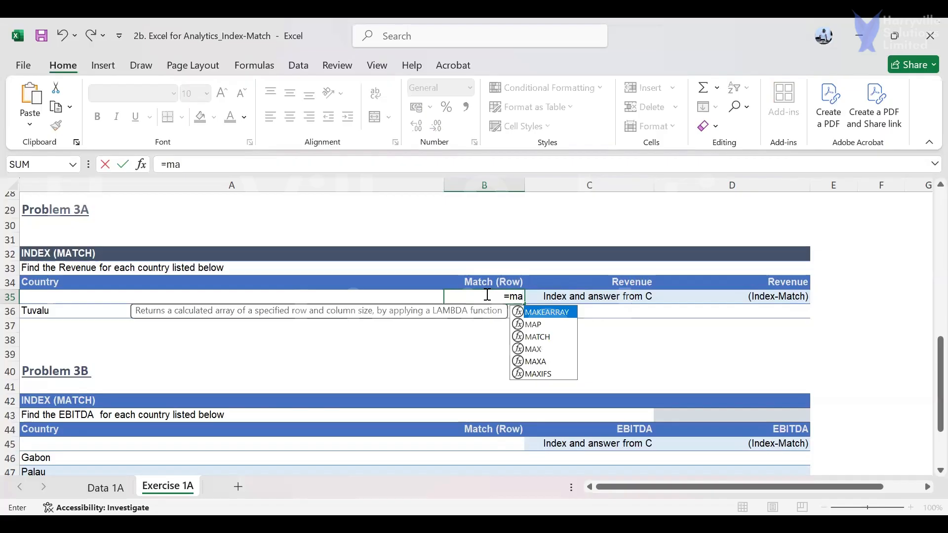
{"action": "key", "text": "Tab"}
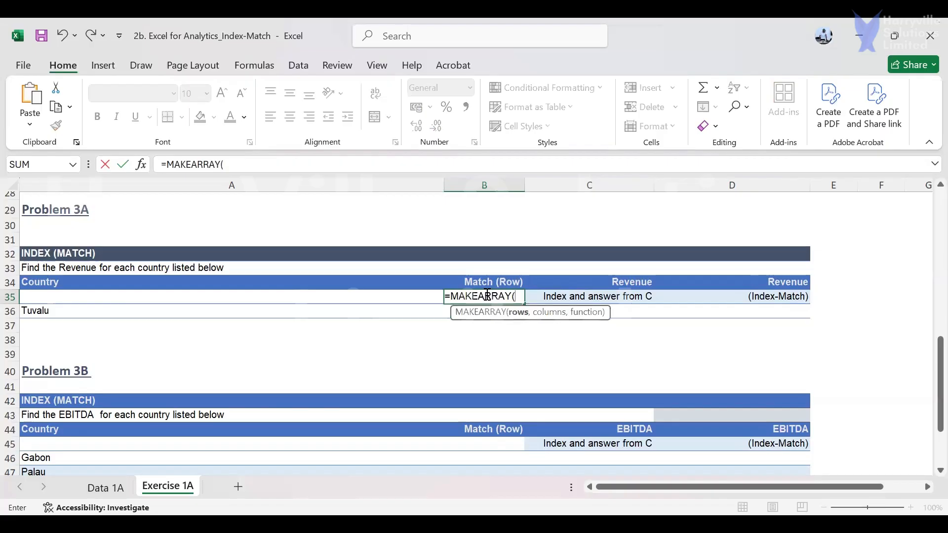
{"action": "key", "text": "BackSpace"}
{"action": "key", "text": "BackSpace"}
{"action": "key", "text": "BackSpace"}
{"action": "key", "text": "BackSpace"}
{"action": "key", "text": "BackSpace"}
{"action": "key", "text": "BackSpace"}
{"action": "key", "text": "BackSpace"}
{"action": "key", "text": "BackSpace"}
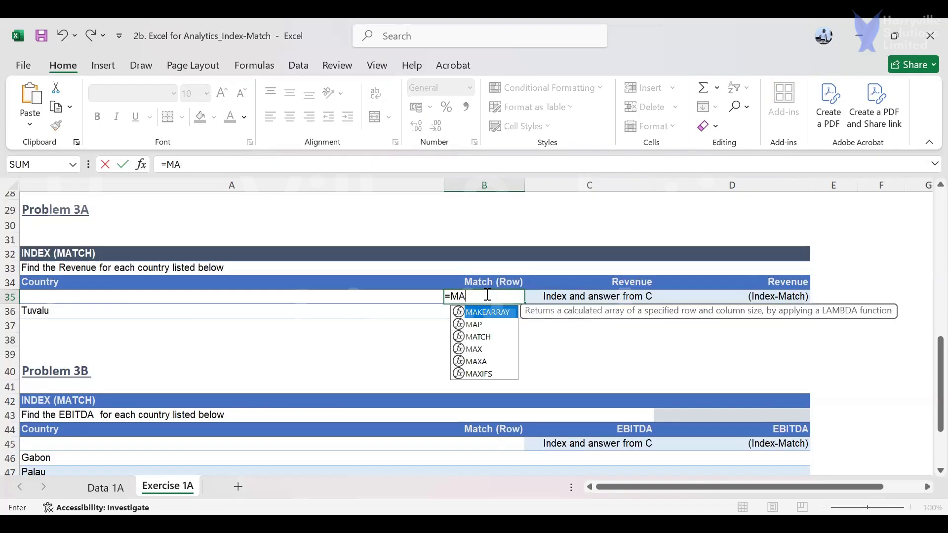
Complete the B35 formula as =MATCH(A36,EBITDA[Country],0) to find Tuvalu's row in the table's Country column
{"action": "type", "text": "TCH("}
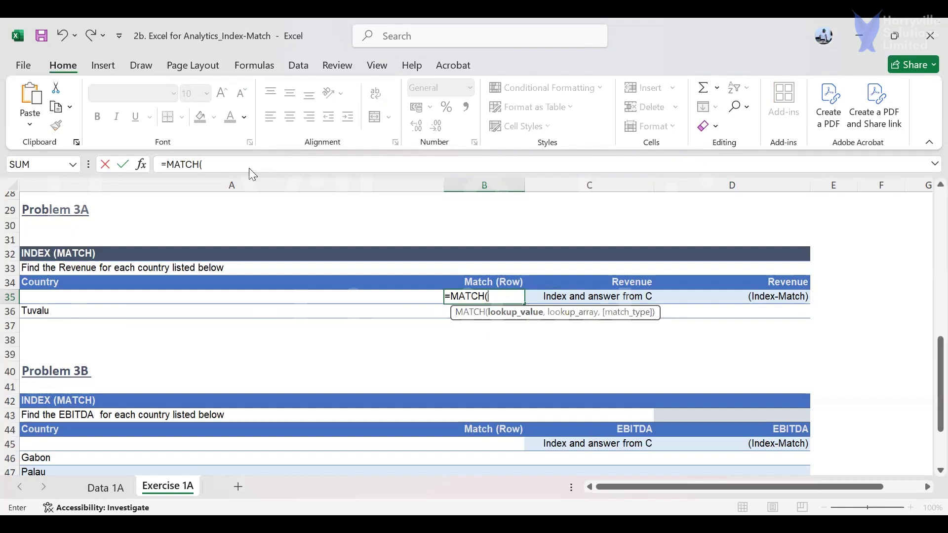
{"action": "left_click", "coordinate": [49, 311]}
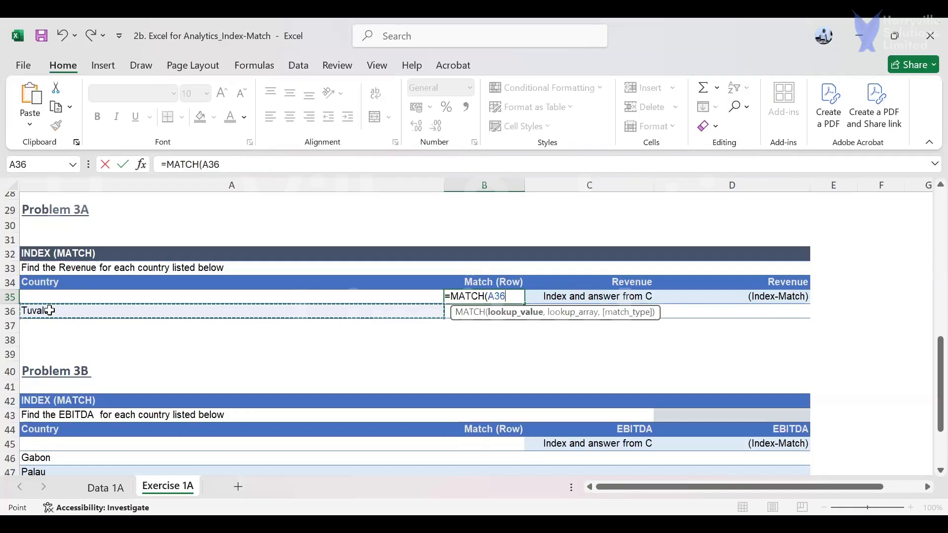
{"action": "type", "text": ","}
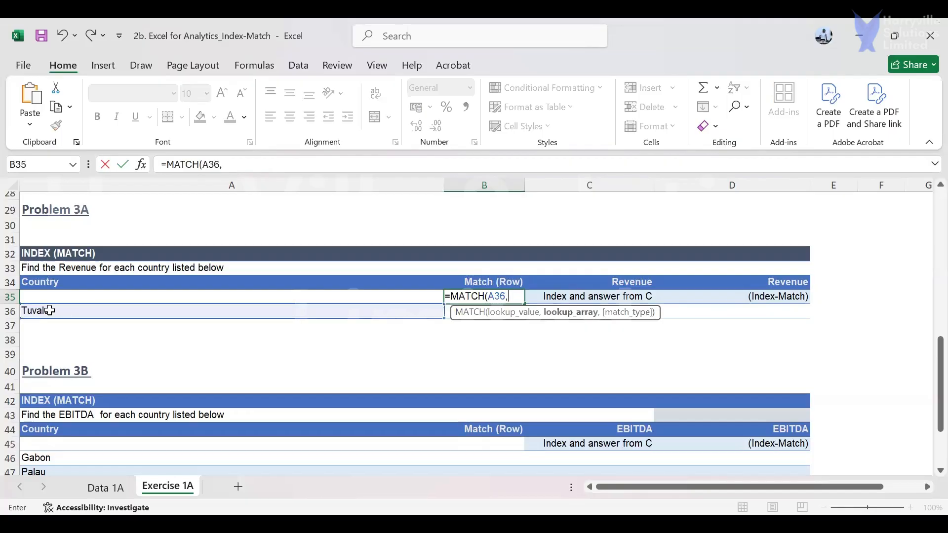
{"action": "type", "text": "ebi"}
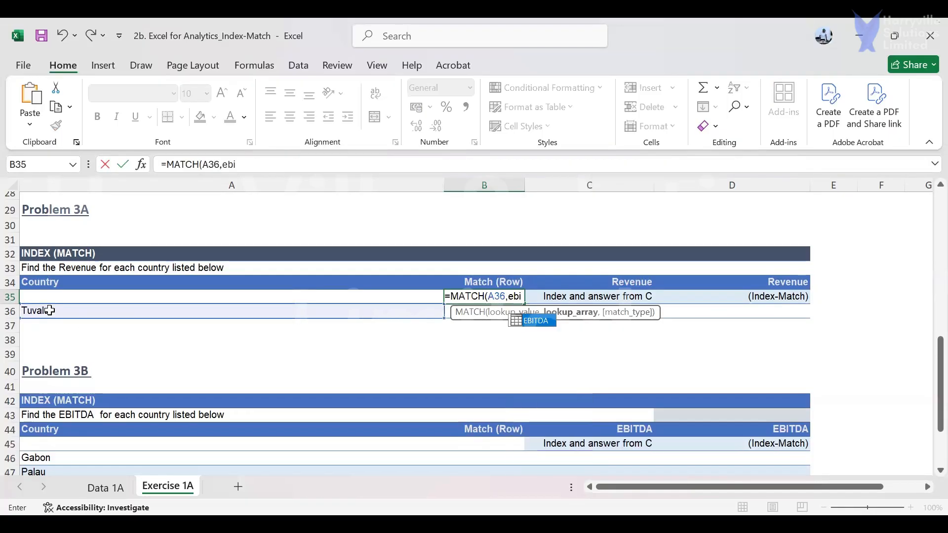
{"action": "key", "text": "Tab"}
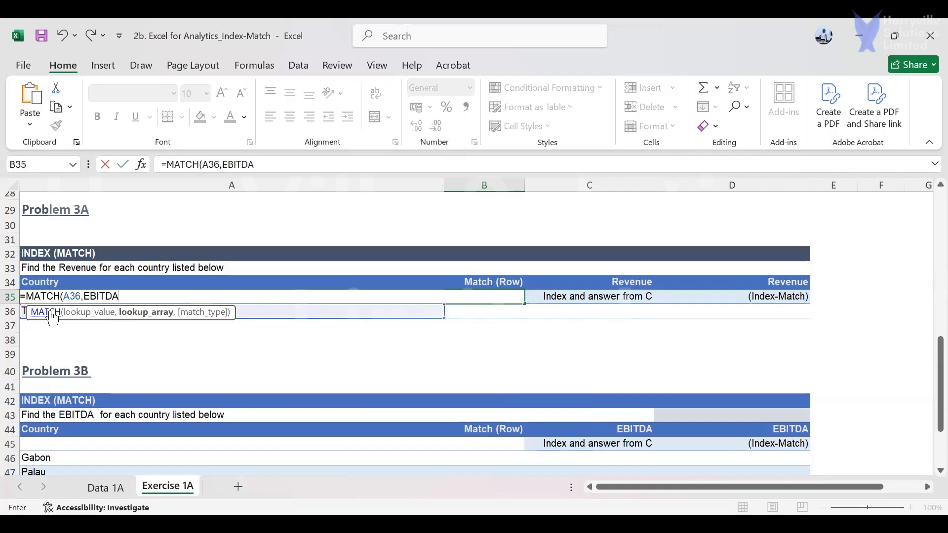
{"action": "type", "text": "["}
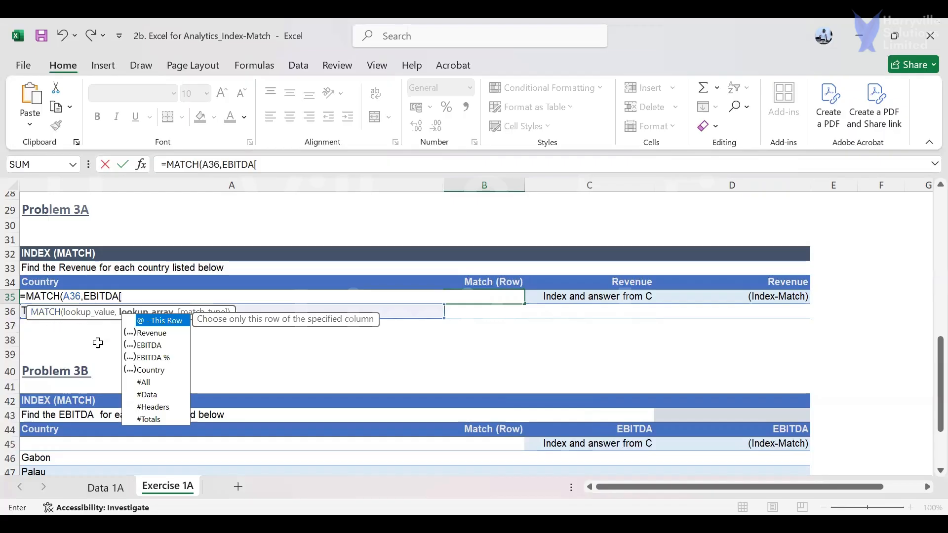
{"action": "left_click", "coordinate": [156, 372]}
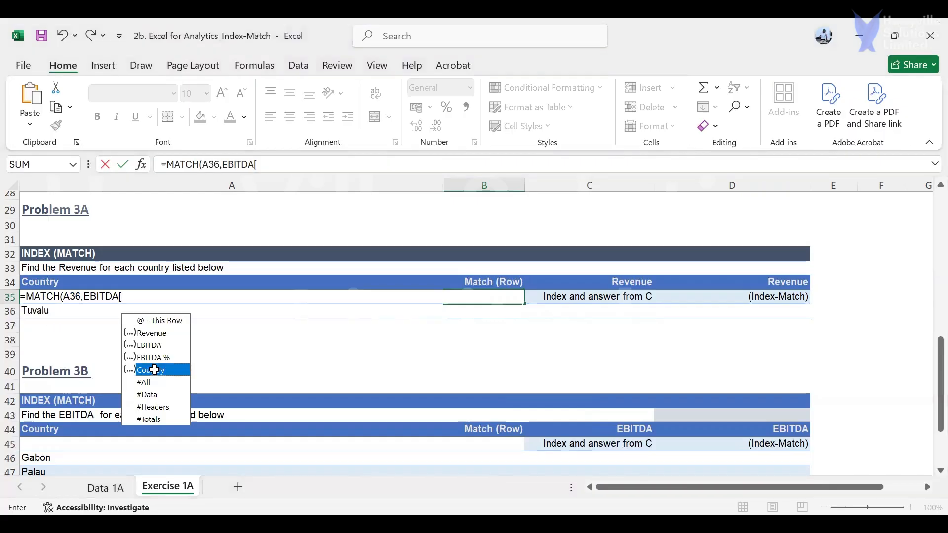
{"action": "double_click", "coordinate": [156, 371]}
{"action": "type", "text": "]"}
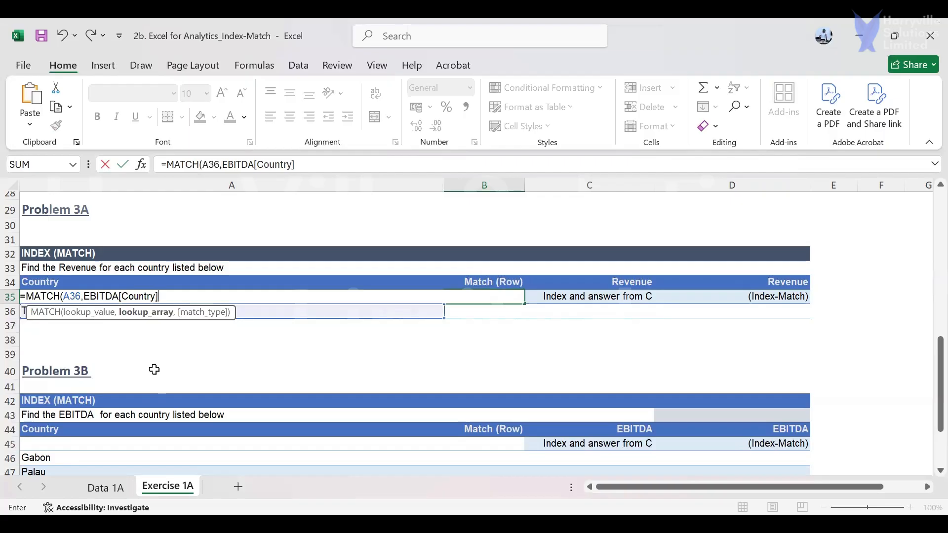
{"action": "type", "text": ","}
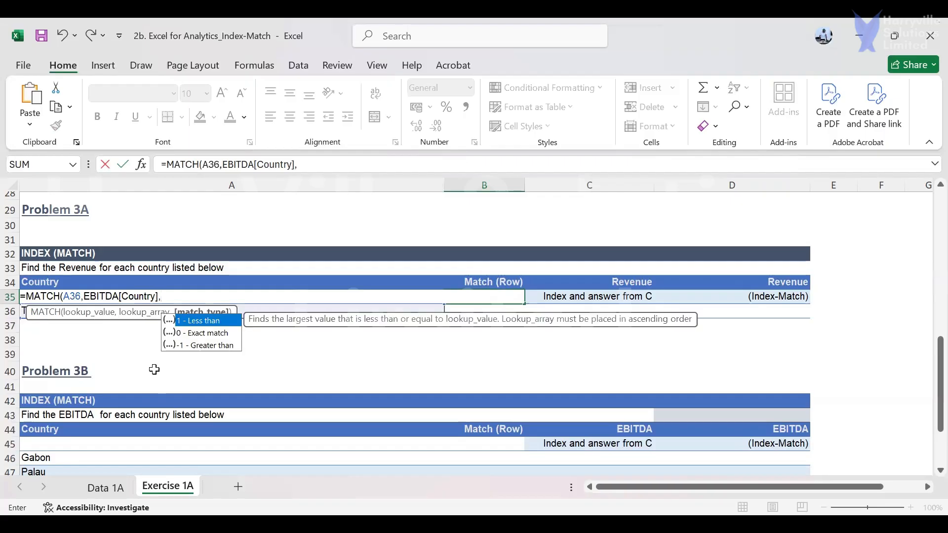
{"action": "type", "text": "0)"}
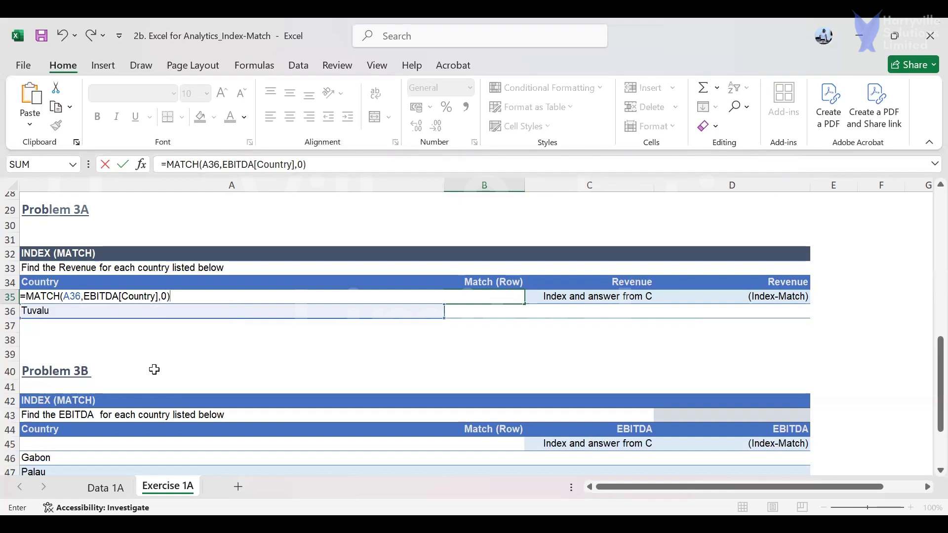
{"action": "key", "text": "Return"}
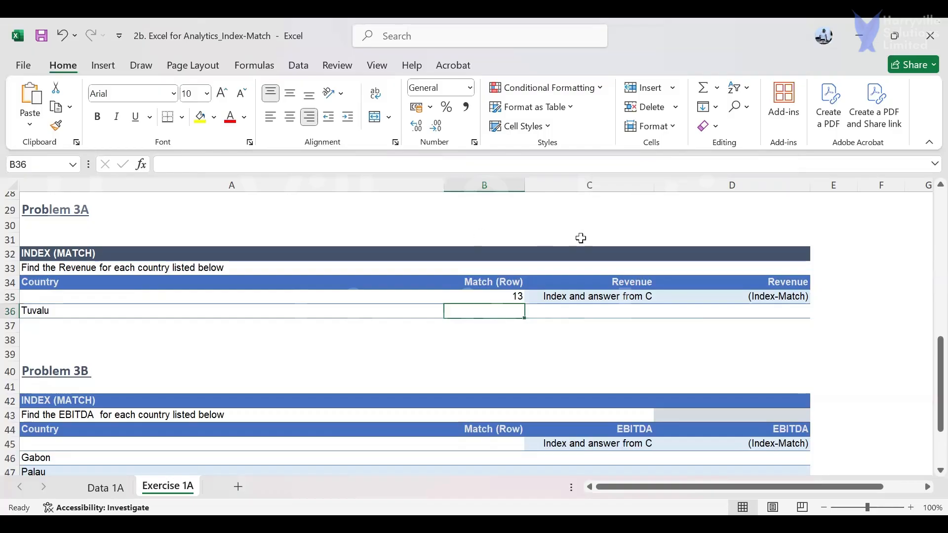
Check B35's row number by counting down the Country column to Tuvalu on the Data 1A sheet, and return to B35 on Exercise 1A
{"action": "left_click", "coordinate": [106, 488]}
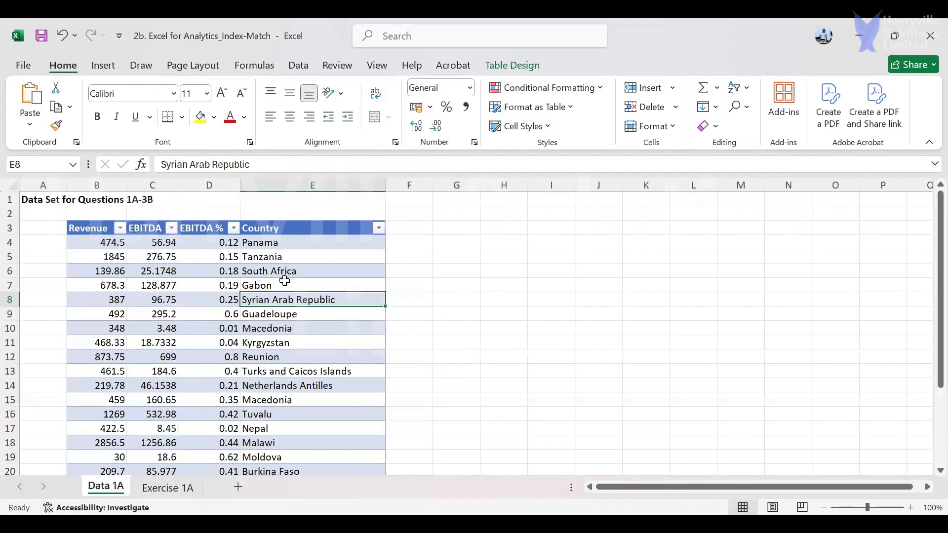
{"action": "left_click", "coordinate": [292, 242]}
{"action": "key", "text": "Down"}
{"action": "key", "text": "Down"}
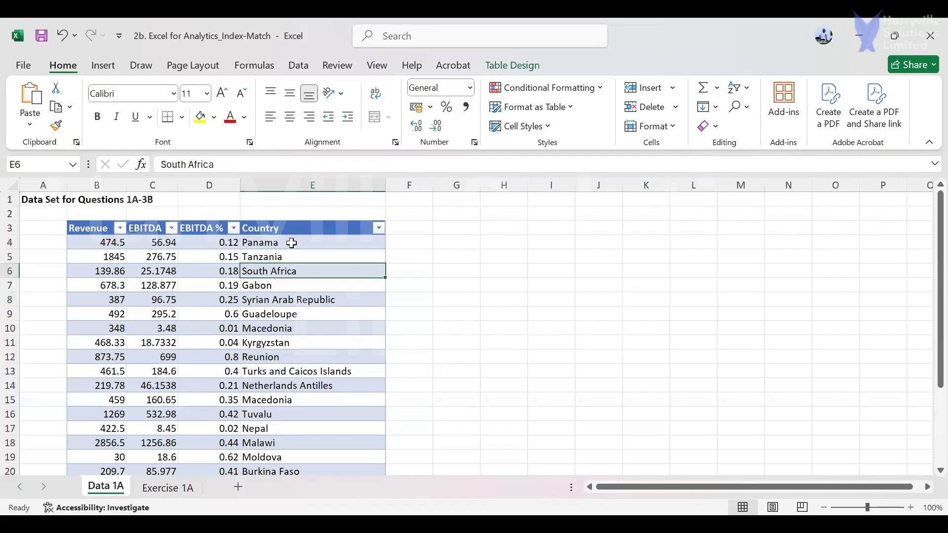
{"action": "key", "text": "Down"}
{"action": "key", "text": "Down"}
{"action": "key", "text": "Down"}
{"action": "key", "text": "Down"}
{"action": "key", "text": "Down"}
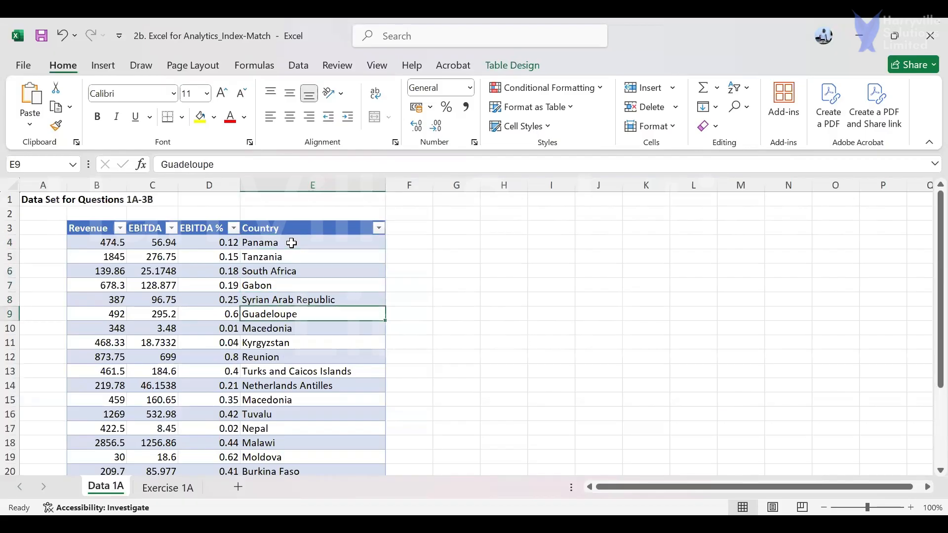
{"action": "key", "text": "Down"}
{"action": "key", "text": "Down"}
{"action": "key", "text": "Down"}
{"action": "key", "text": "Down"}
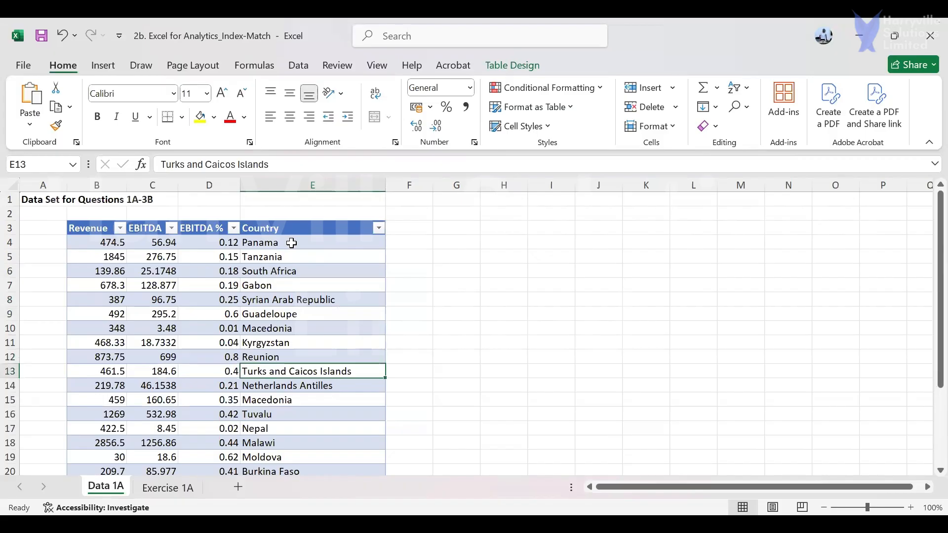
{"action": "key", "text": "Down"}
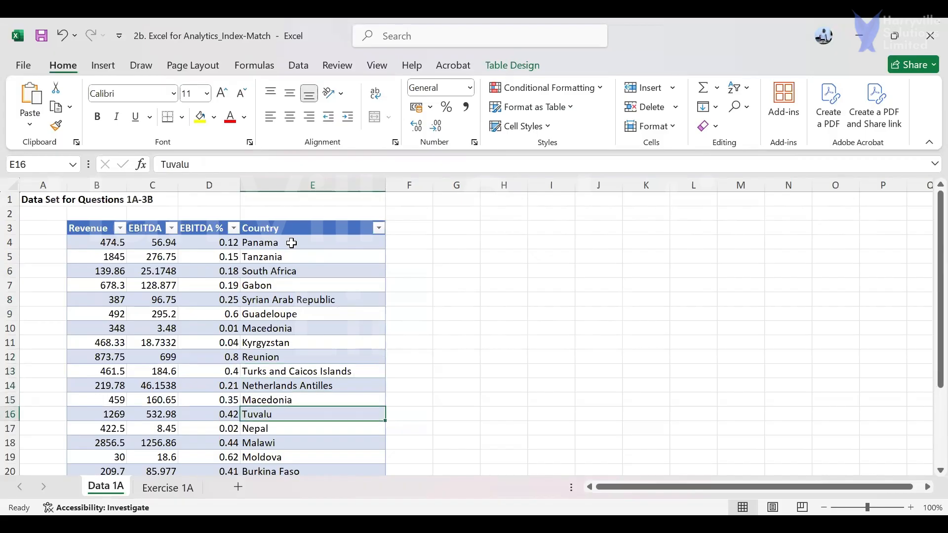
{"action": "left_click", "coordinate": [174, 489]}
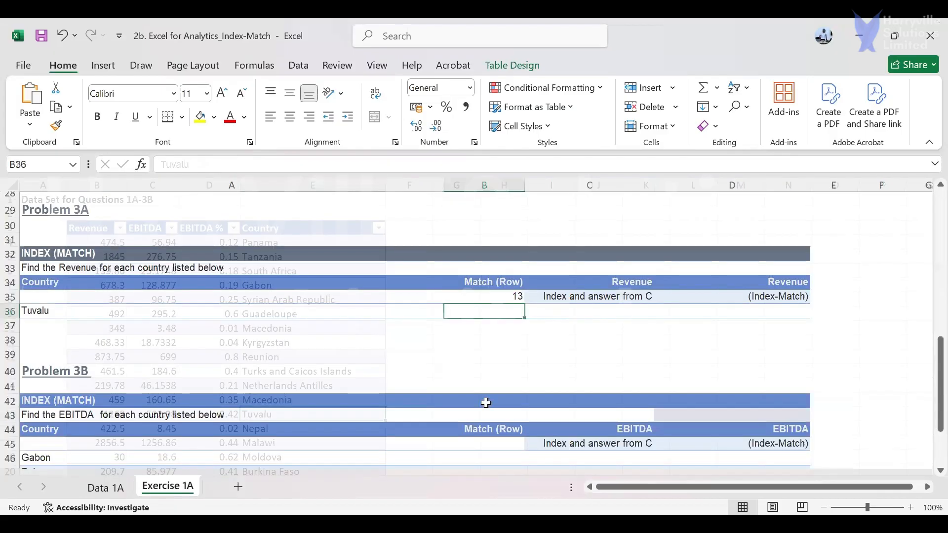
{"action": "left_click", "coordinate": [496, 296]}
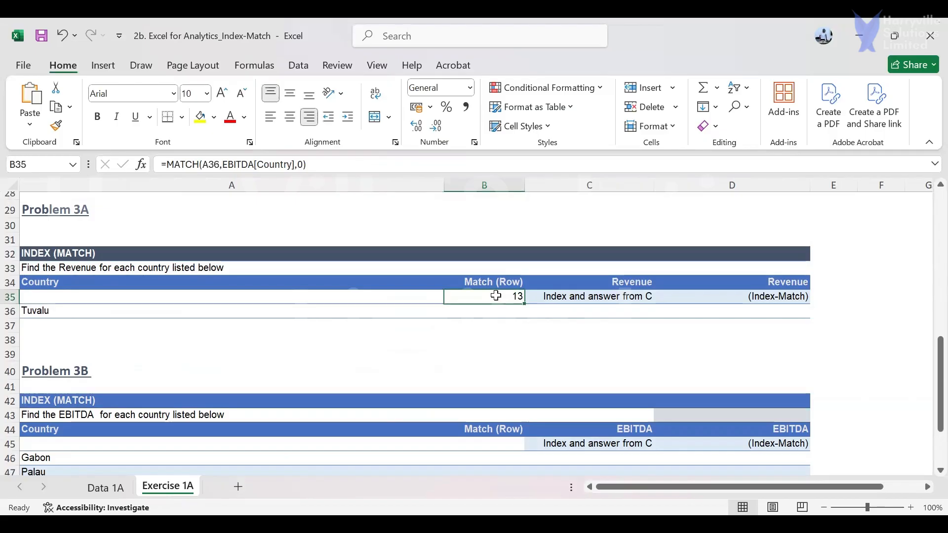
Enter =INDEX(EBITDA[Revenue],13) in C35 to retrieve Tuvalu's revenue
{"action": "left_click", "coordinate": [559, 298]}
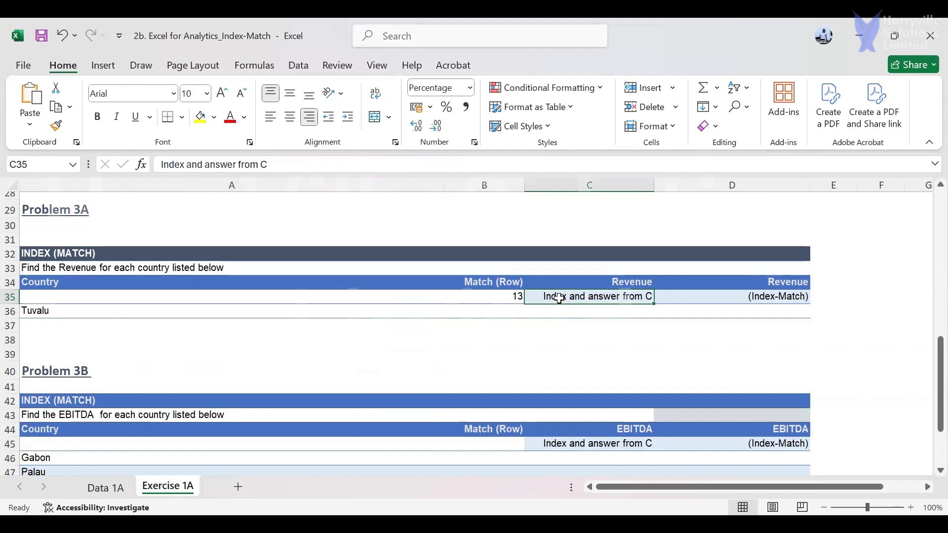
{"action": "type", "text": "="}
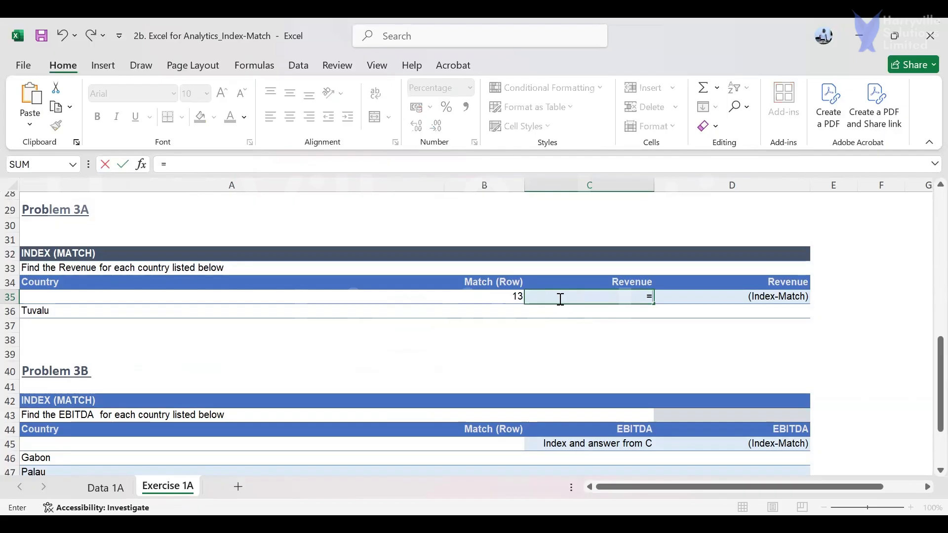
{"action": "type", "text": "INDEX(EBITDA"}
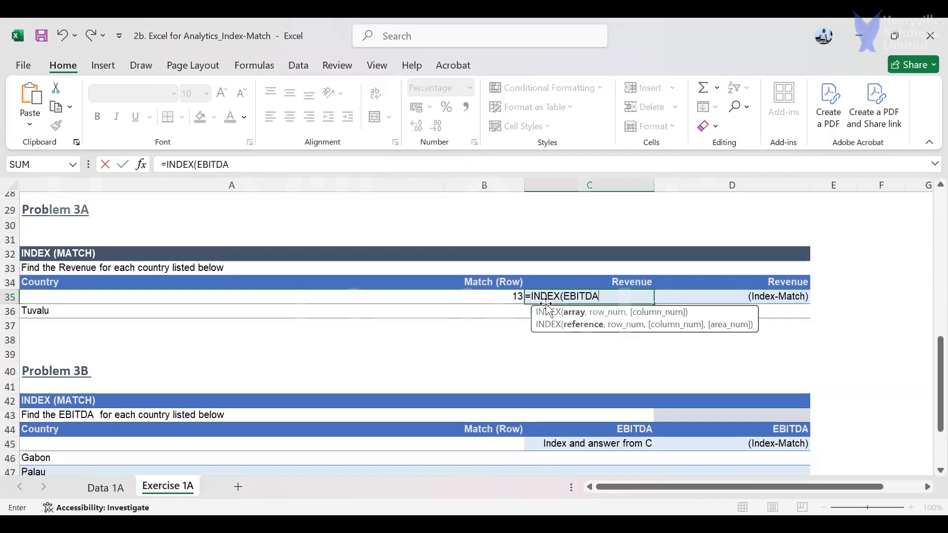
{"action": "type", "text": "["}
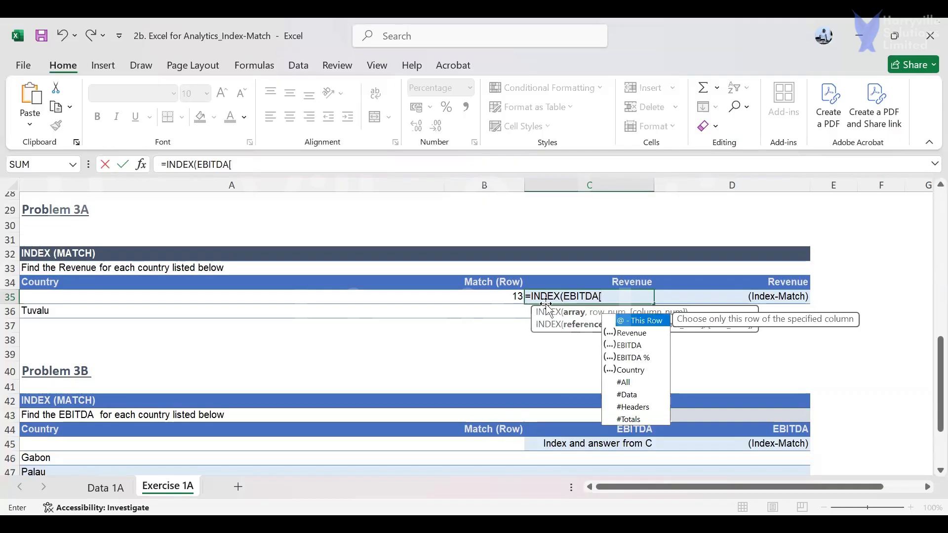
{"action": "key", "text": "Down"}
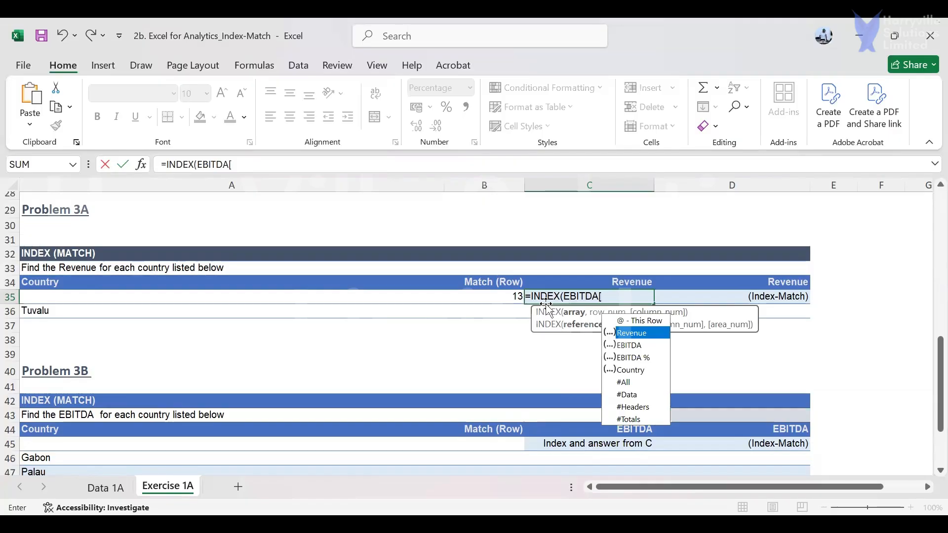
{"action": "key", "text": "Tab"}
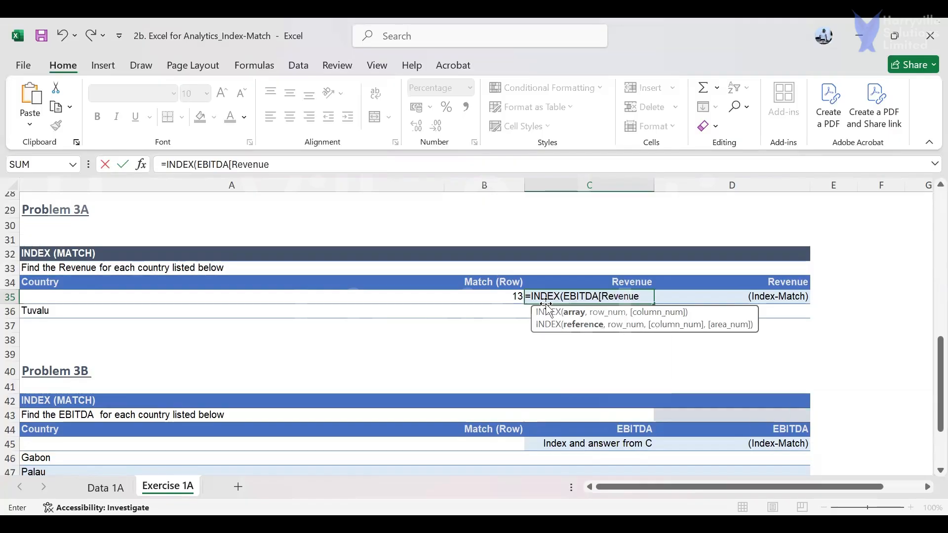
{"action": "type", "text": "],"}
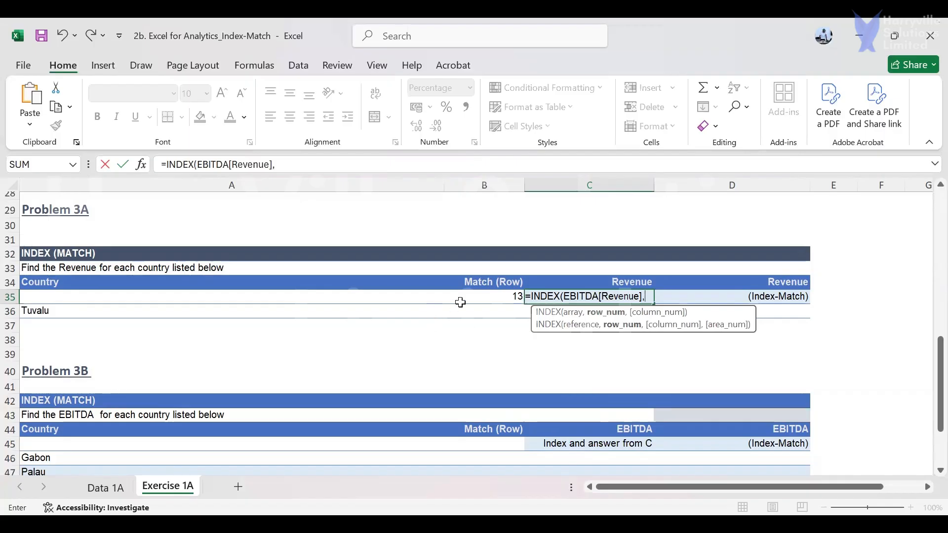
{"action": "type", "text": "13"}
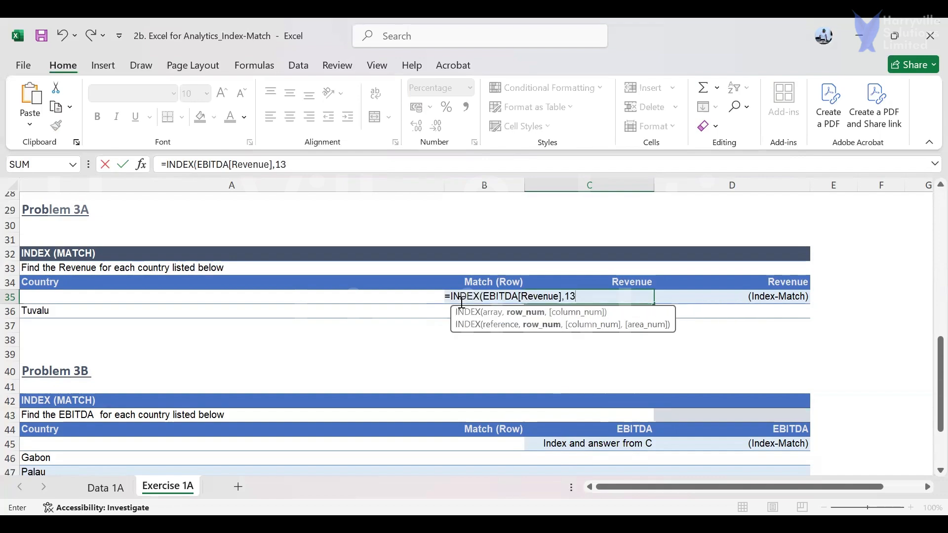
{"action": "type", "text": ")"}
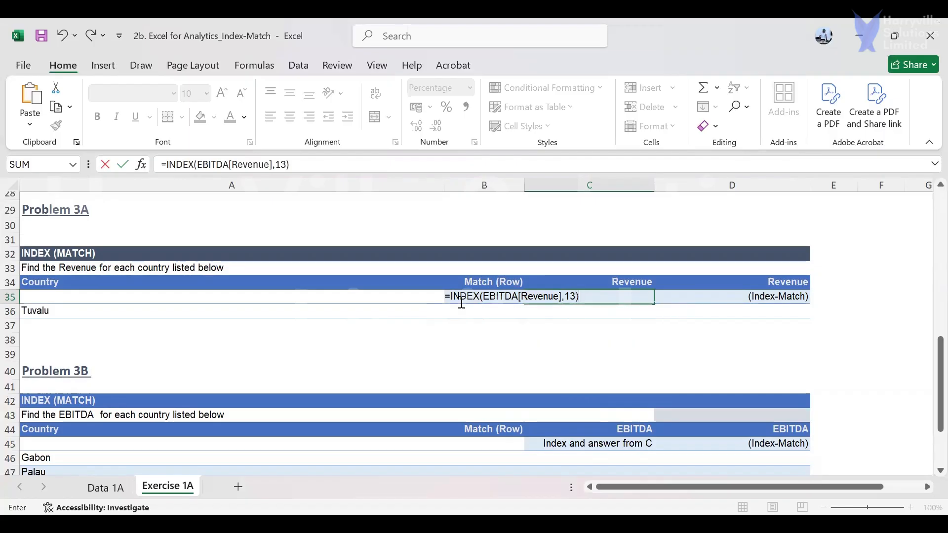
{"action": "key", "text": "Return"}
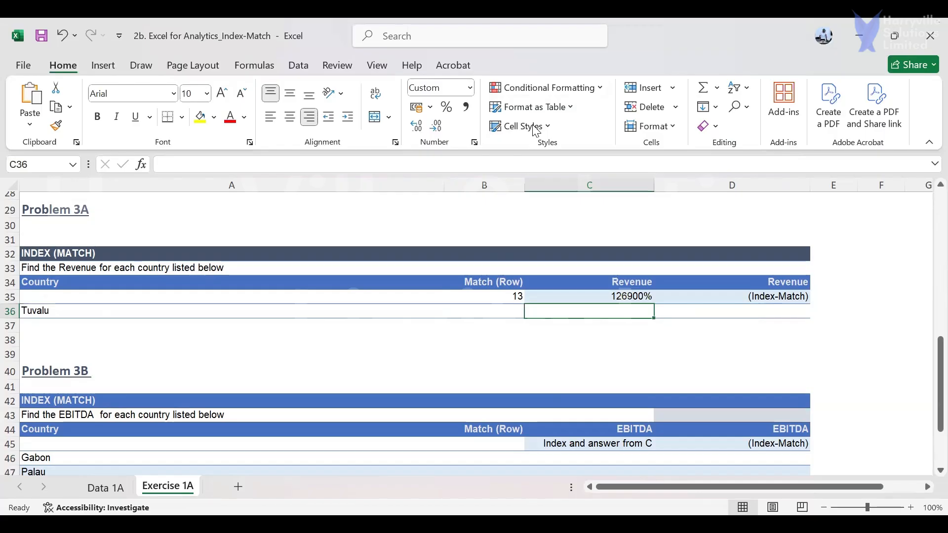
Format the revenue in C35 as pound currency with no decimal places
{"action": "left_click", "coordinate": [623, 297]}
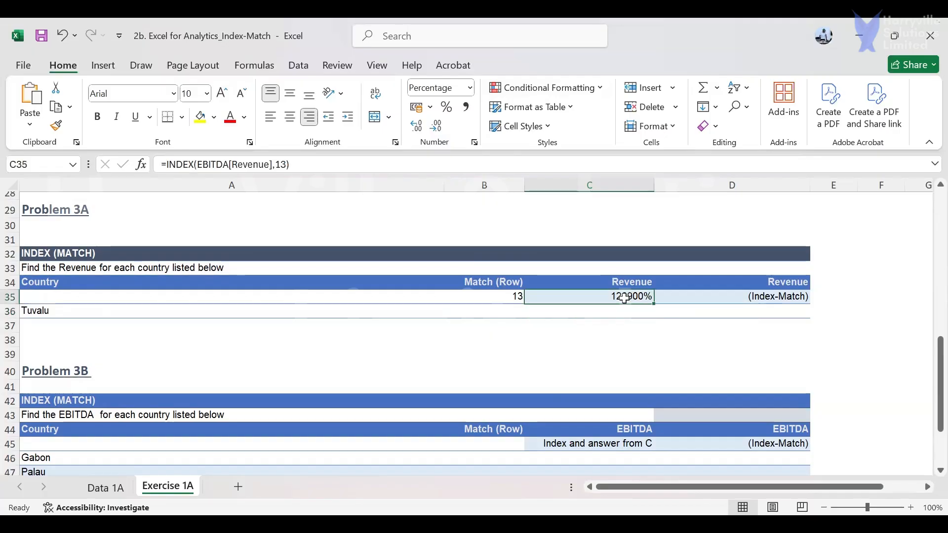
{"action": "left_click", "coordinate": [469, 88]}
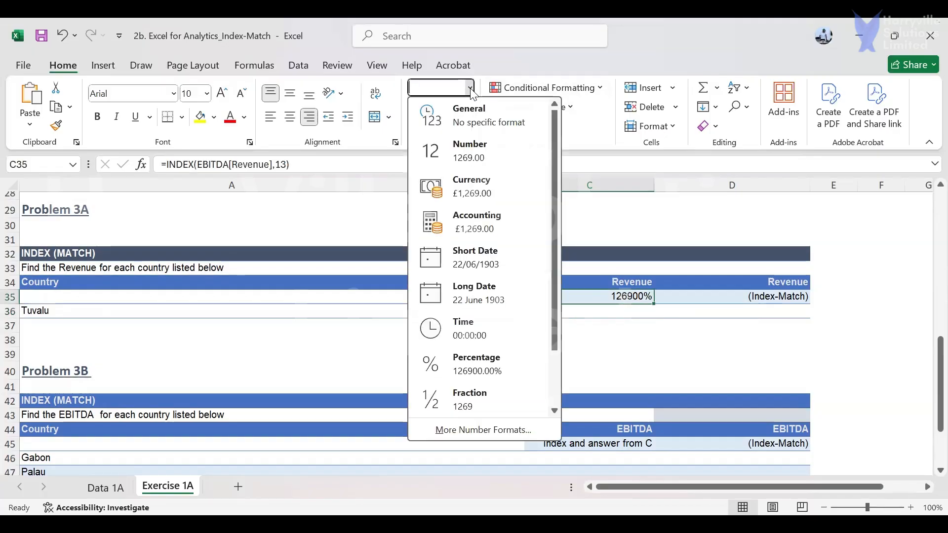
{"action": "left_click", "coordinate": [483, 192]}
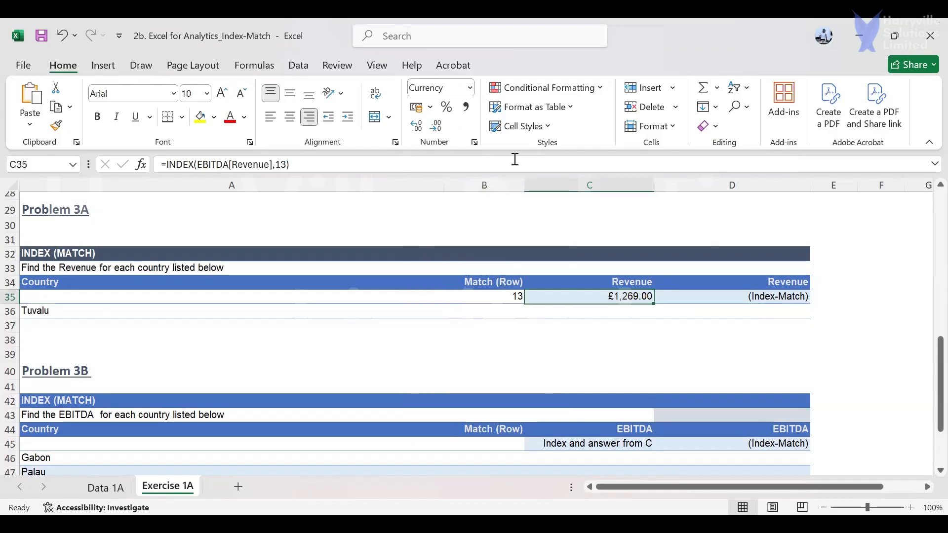
{"action": "left_click", "coordinate": [420, 130]}
{"action": "left_click", "coordinate": [435, 127]}
{"action": "left_click", "coordinate": [435, 128]}
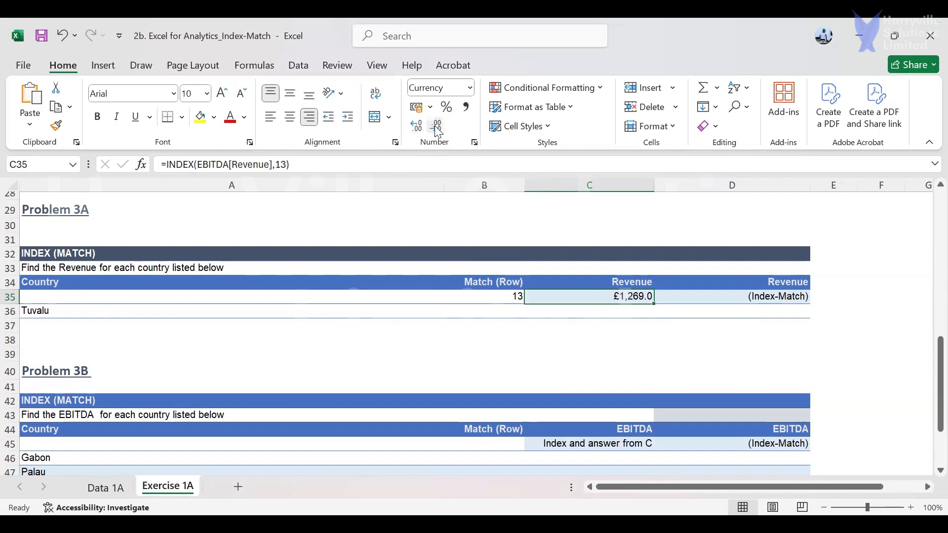
{"action": "left_click", "coordinate": [437, 129]}
Apply the $ English (United States) accounting format to the revenue in C35 and reduce its decimal places
{"action": "left_click", "coordinate": [430, 107]}
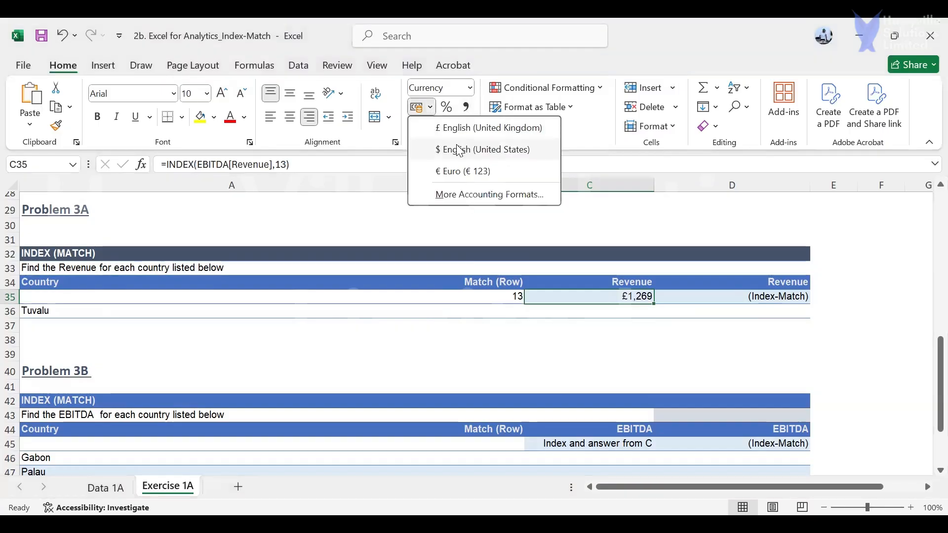
{"action": "left_click", "coordinate": [460, 151]}
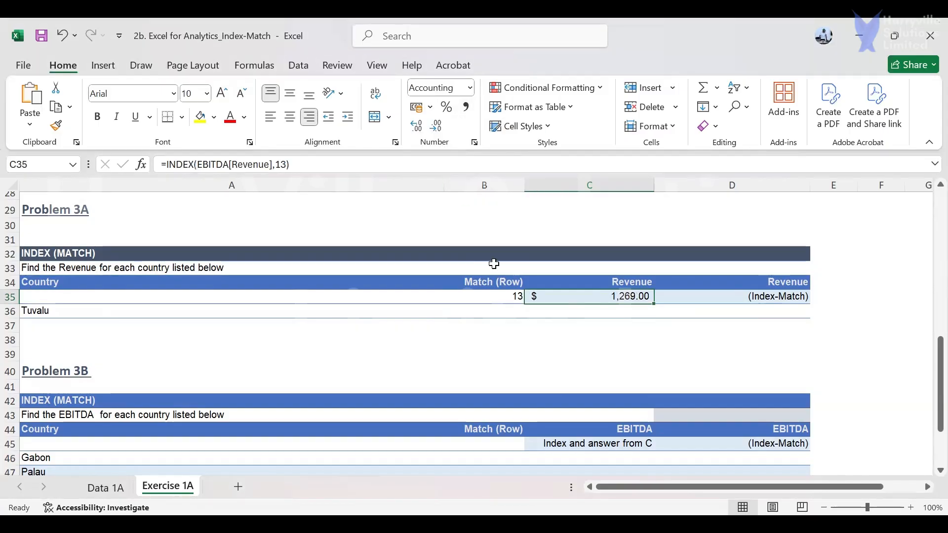
{"action": "left_click", "coordinate": [439, 126]}
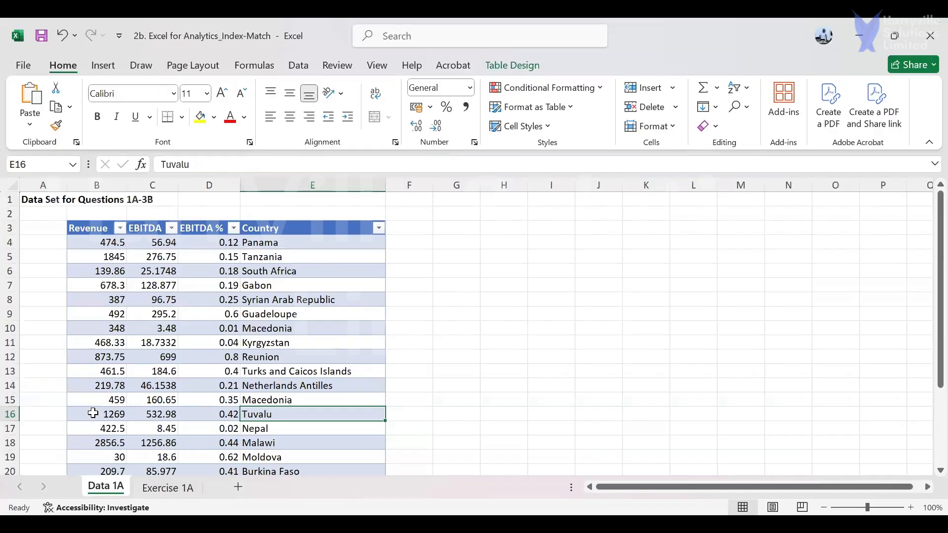
Check Tuvalu's revenue on the Data 1A sheet, and review the MATCH and INDEX formulas in B35 and C35 on Exercise 1A
{"action": "left_click", "coordinate": [93, 414]}
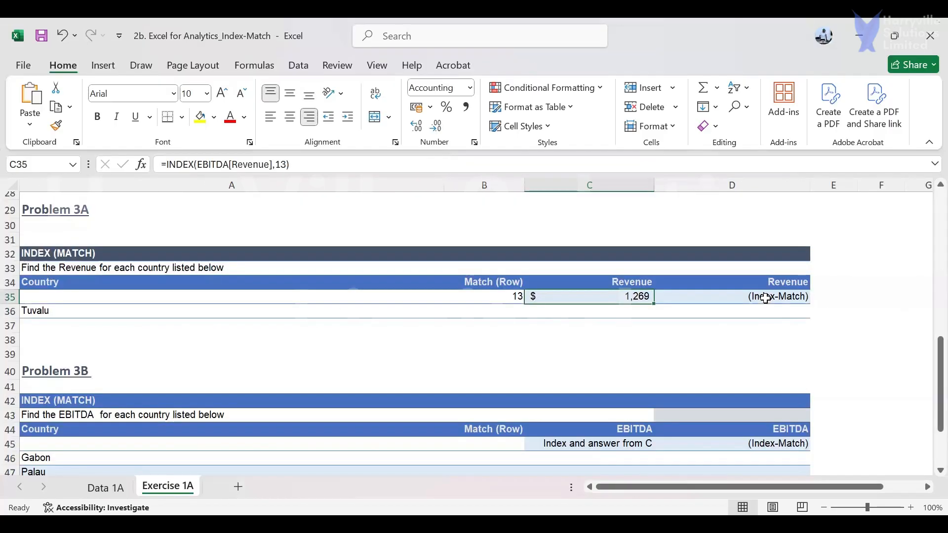
{"action": "left_click", "coordinate": [765, 295]}
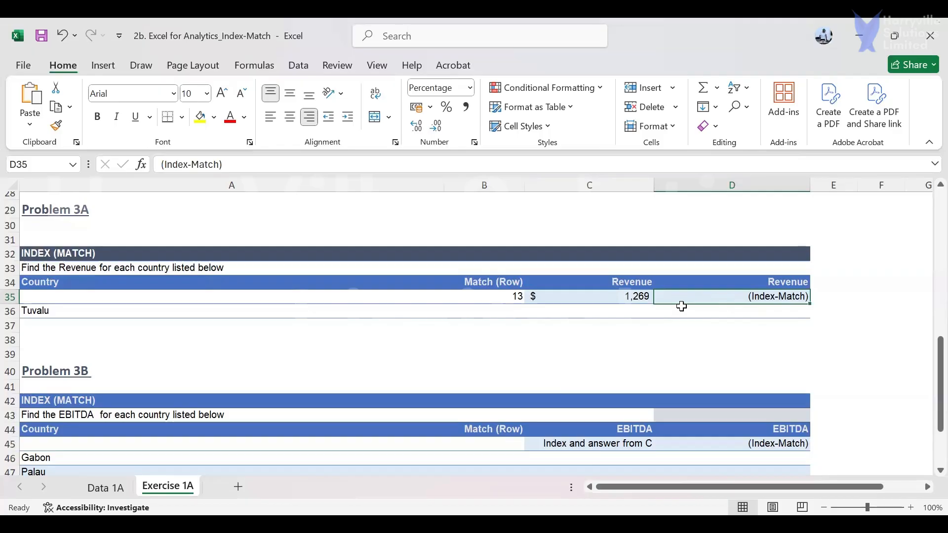
{"action": "left_click", "coordinate": [628, 296]}
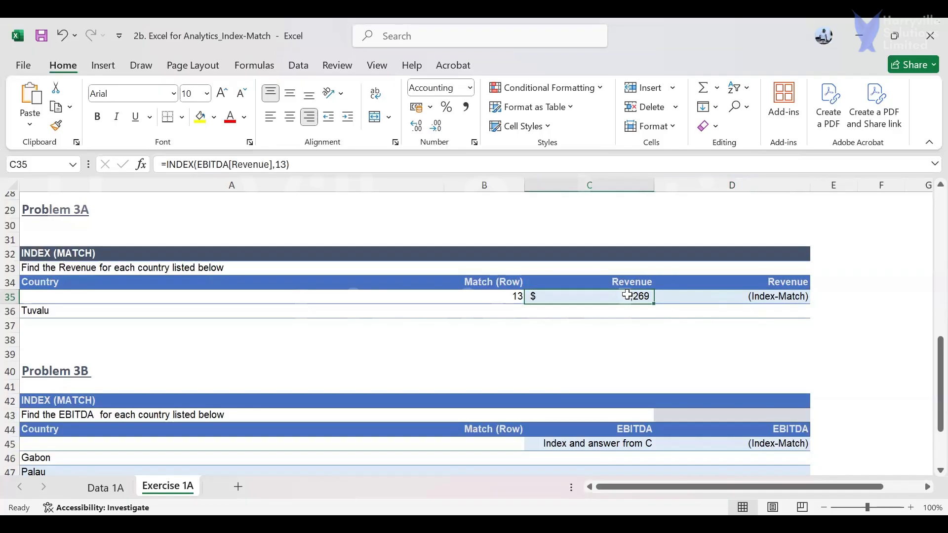
{"action": "left_click", "coordinate": [490, 298]}
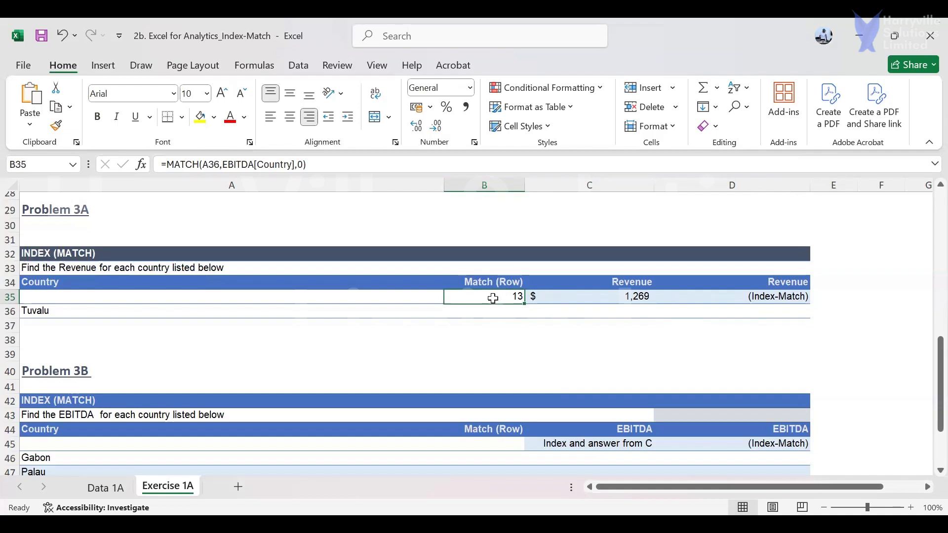
{"action": "left_click", "coordinate": [589, 299]}
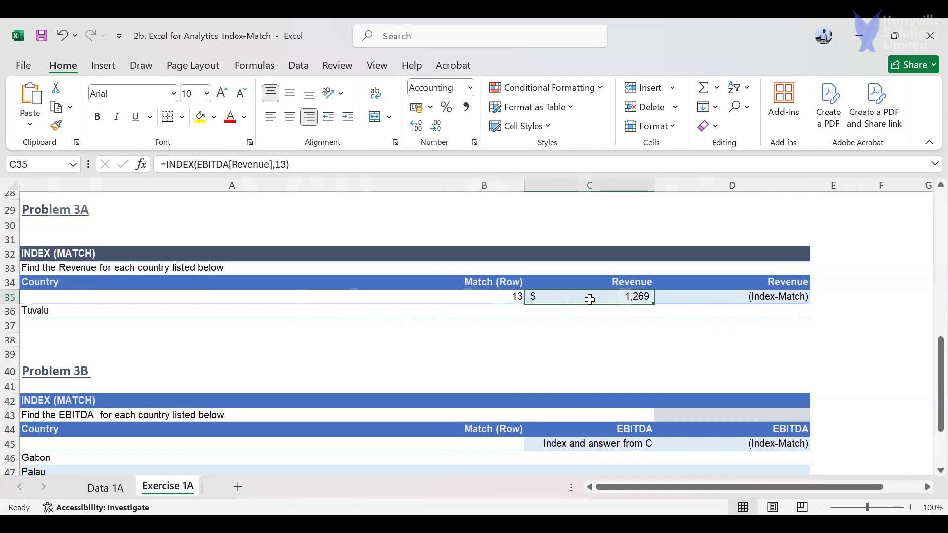
Start an INDEX formula in D35 with EBITDA[Revenue] as the array, ready for the row number argument
{"action": "left_click", "coordinate": [736, 298]}
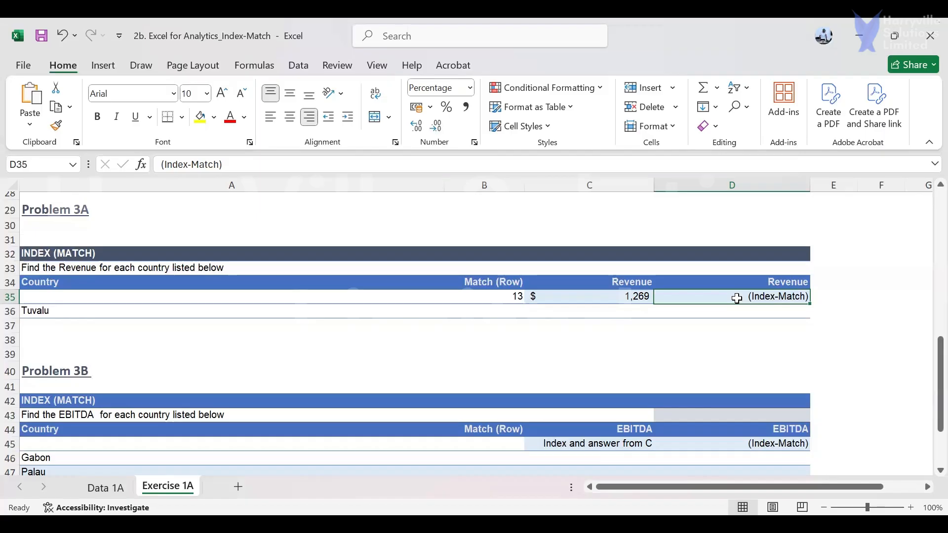
{"action": "type", "text": "="}
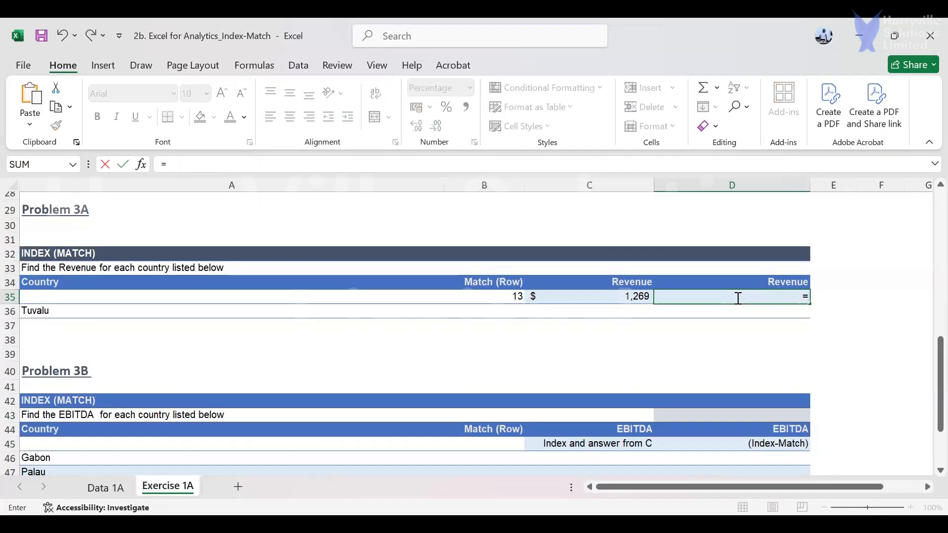
{"action": "type", "text": "INDEX("}
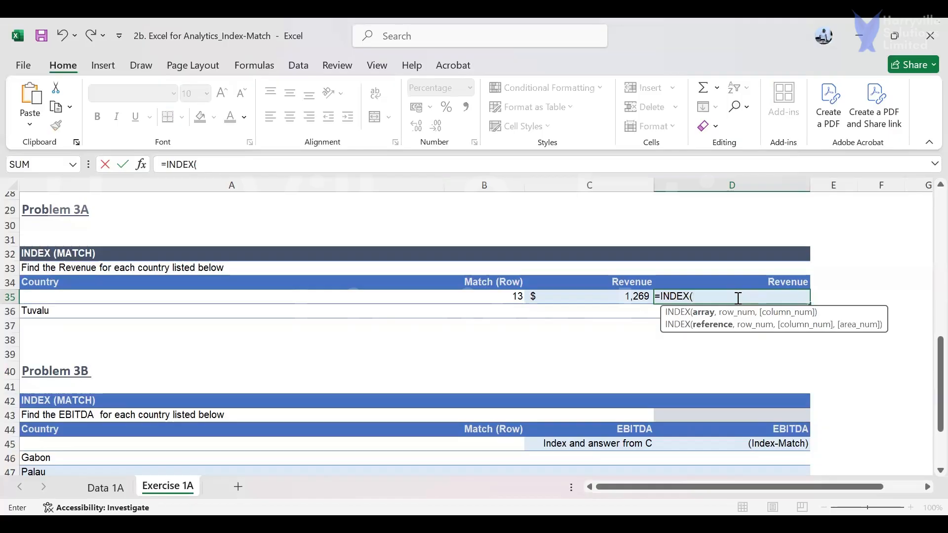
{"action": "type", "text": "EBITDA"}
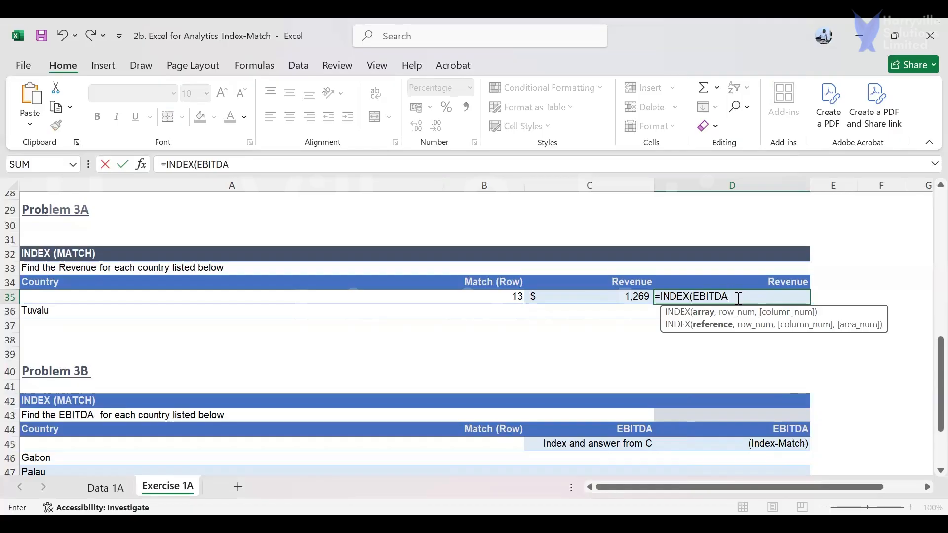
{"action": "type", "text": "["}
{"action": "key", "text": "Down"}
{"action": "key", "text": "Tab"}
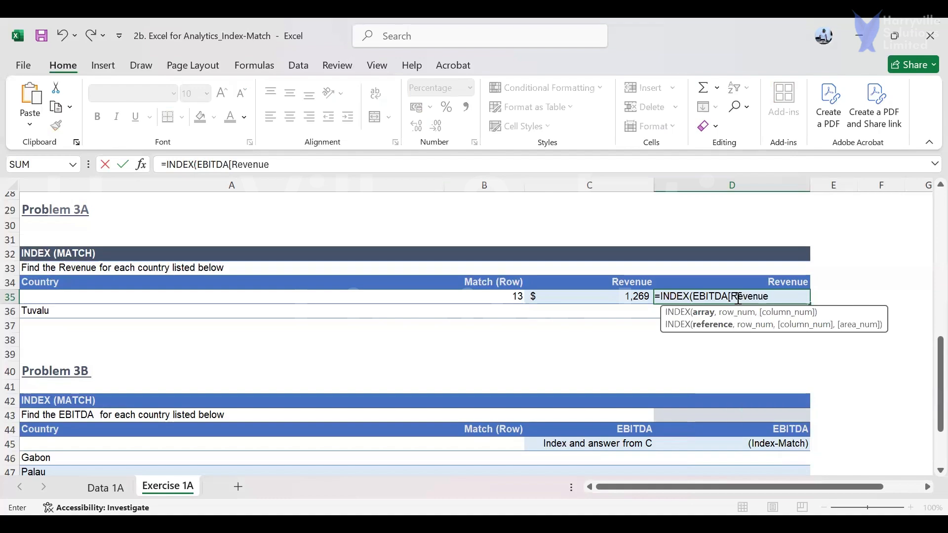
{"action": "type", "text": "],"}
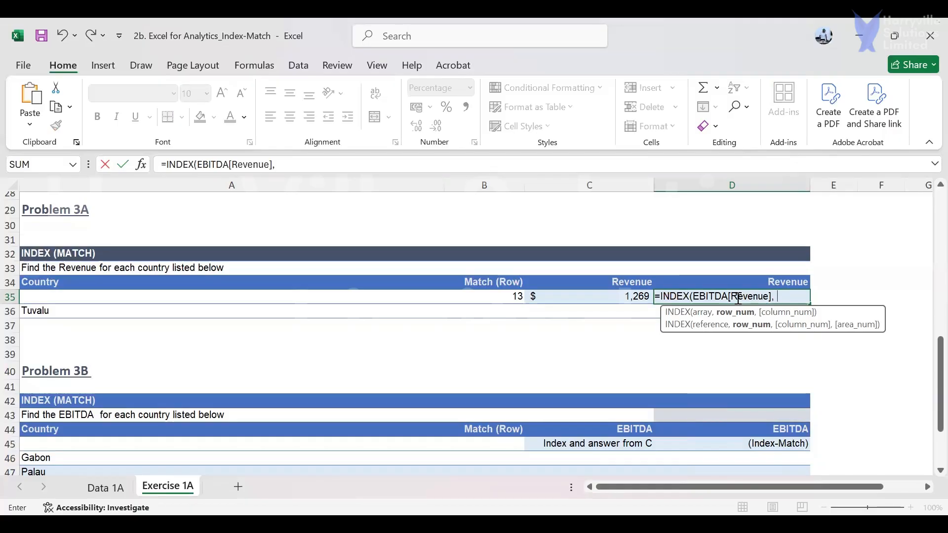
Nest a MATCH function as the row number in D35's INDEX formula, with A36 as the lookup value
{"action": "type", "text": "ma"}
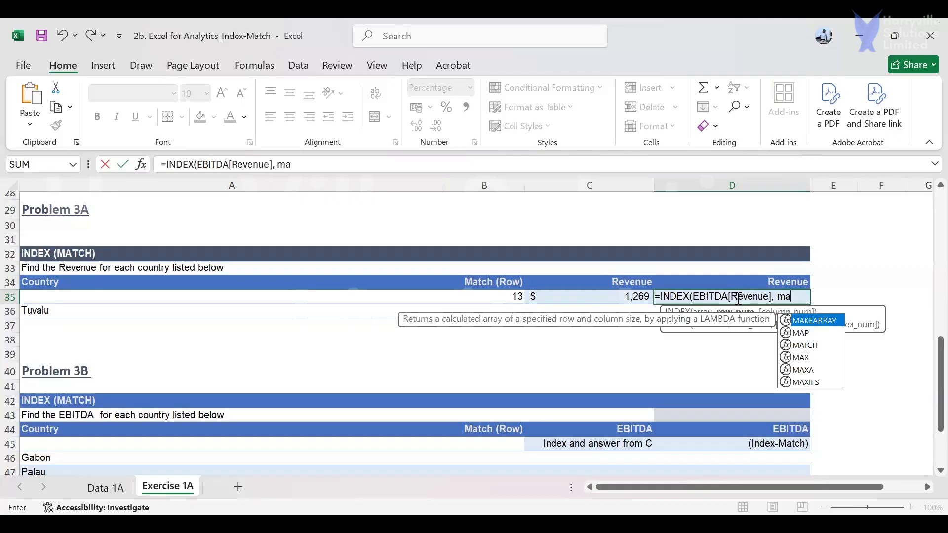
{"action": "type", "text": "t"}
{"action": "key", "text": "Tab"}
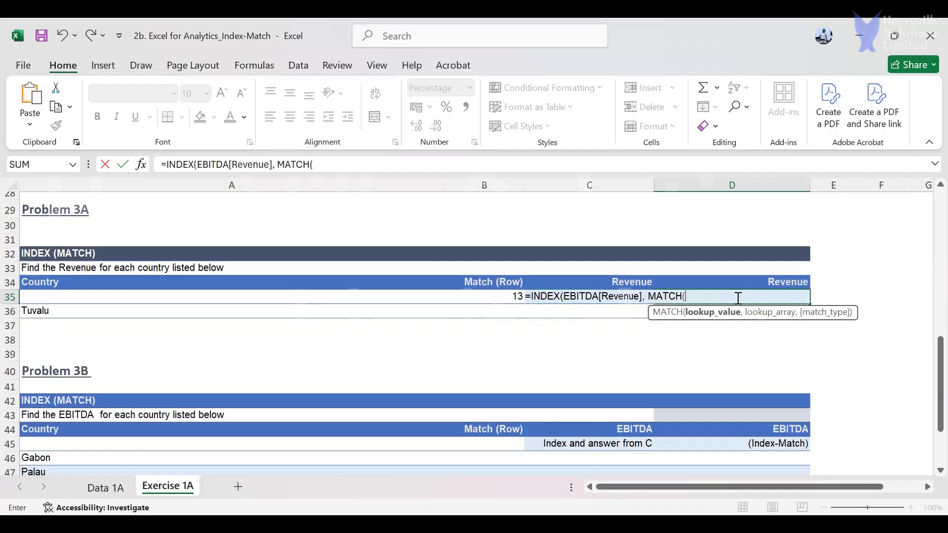
{"action": "left_click", "coordinate": [127, 307]}
{"action": "type", "text": ","}
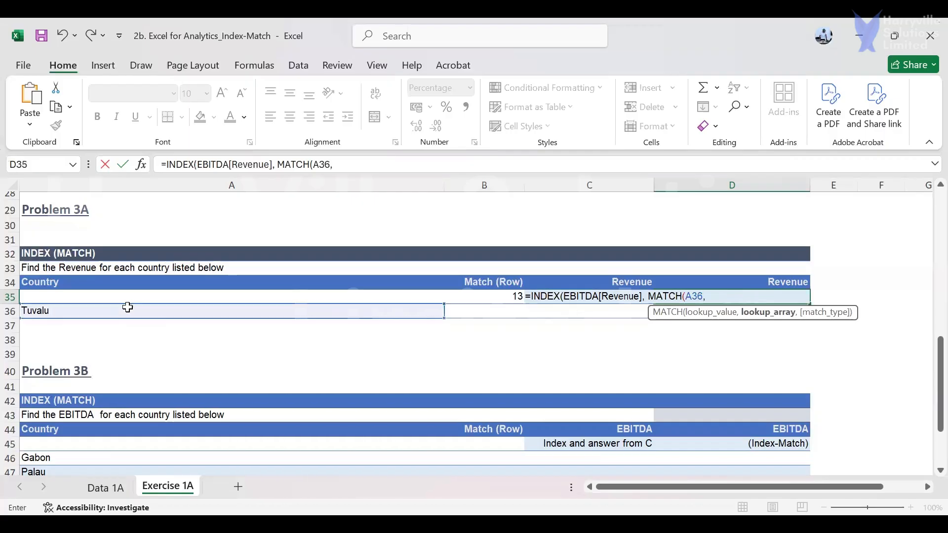
Complete D35's nested MATCH with EBITDA[Country] as the lookup array and match type 0, and enter the formula
{"action": "type", "text": "ebi"}
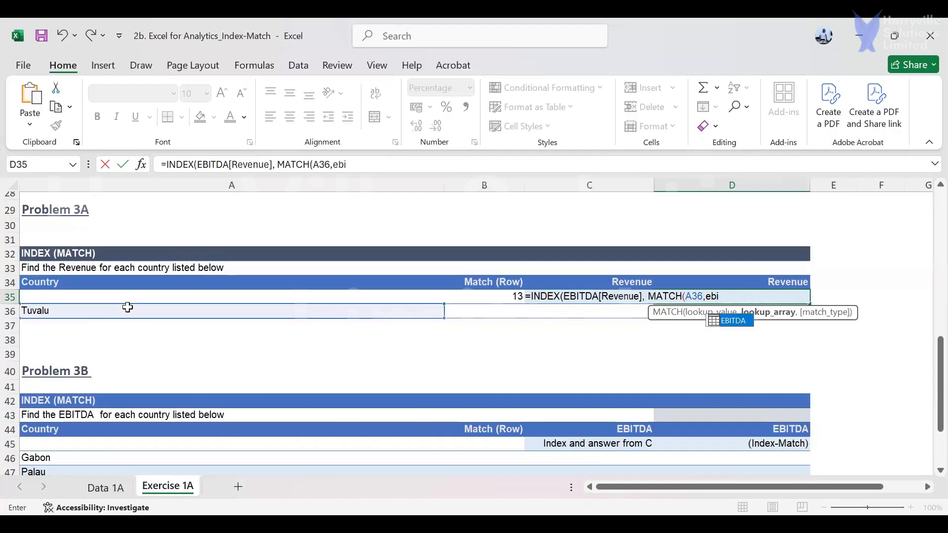
{"action": "type", "text": "t"}
{"action": "key", "text": "Tab"}
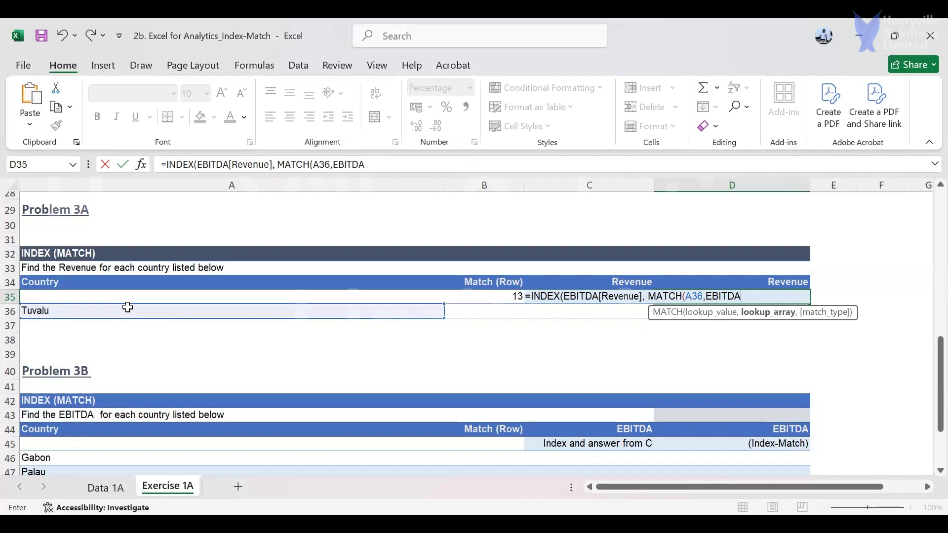
{"action": "type", "text": "["}
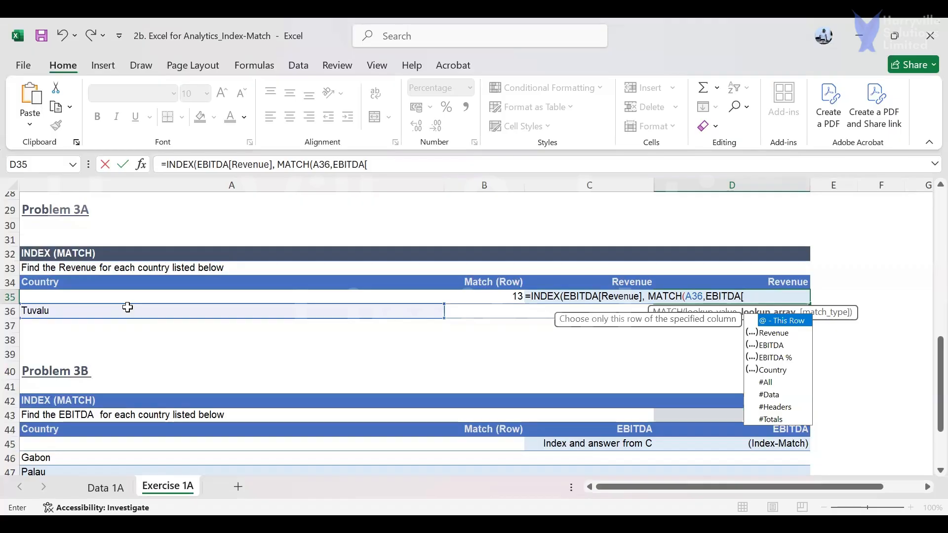
{"action": "key", "text": "Down"}
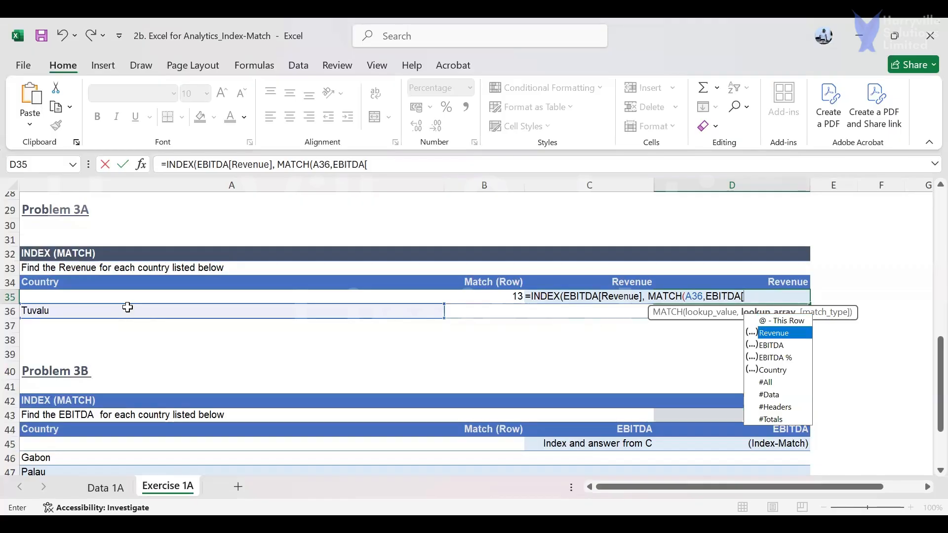
{"action": "key", "text": "Down"}
{"action": "key", "text": "Down"}
{"action": "key", "text": "Down"}
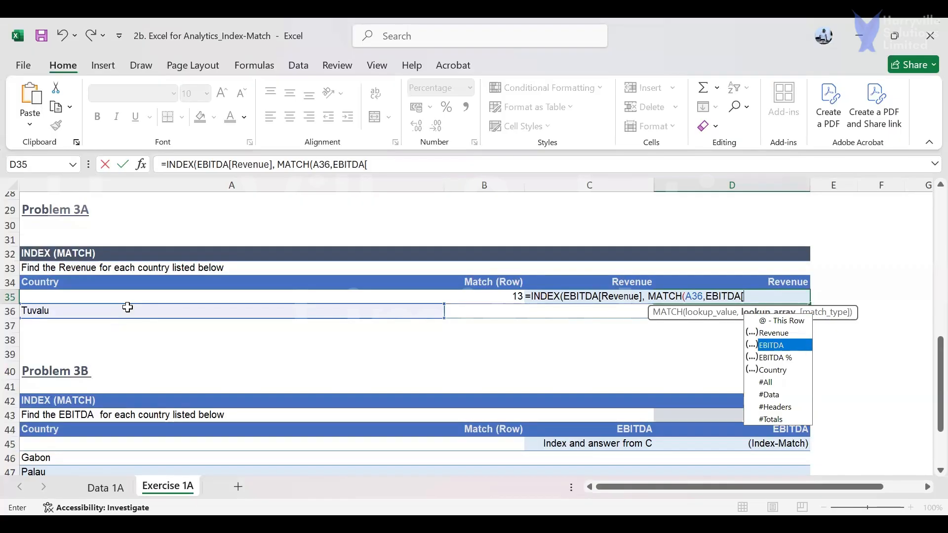
{"action": "key", "text": "Tab"}
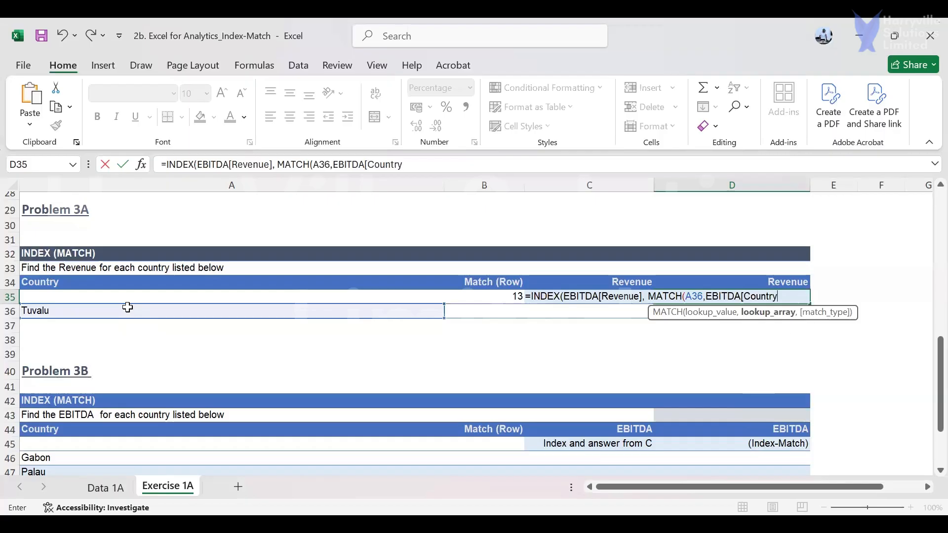
{"action": "type", "text": "],"}
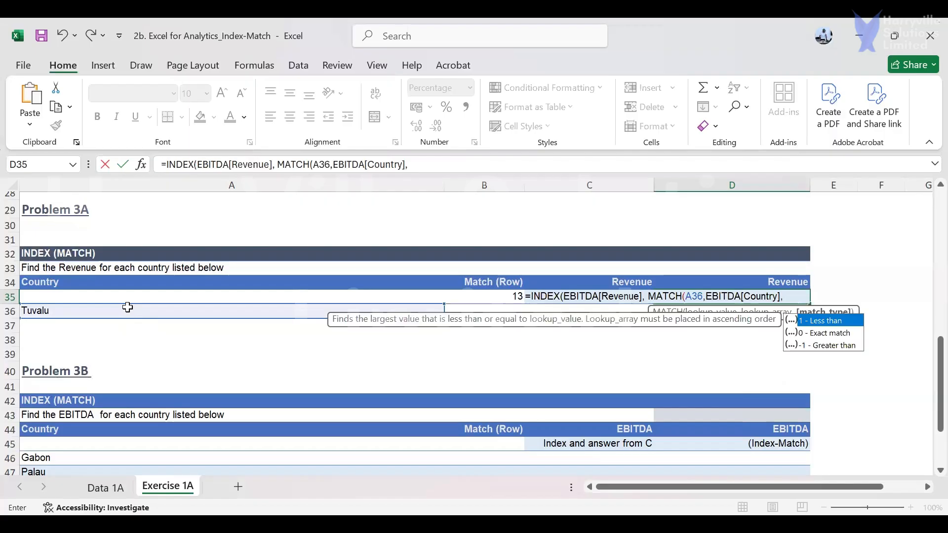
{"action": "type", "text": "0"}
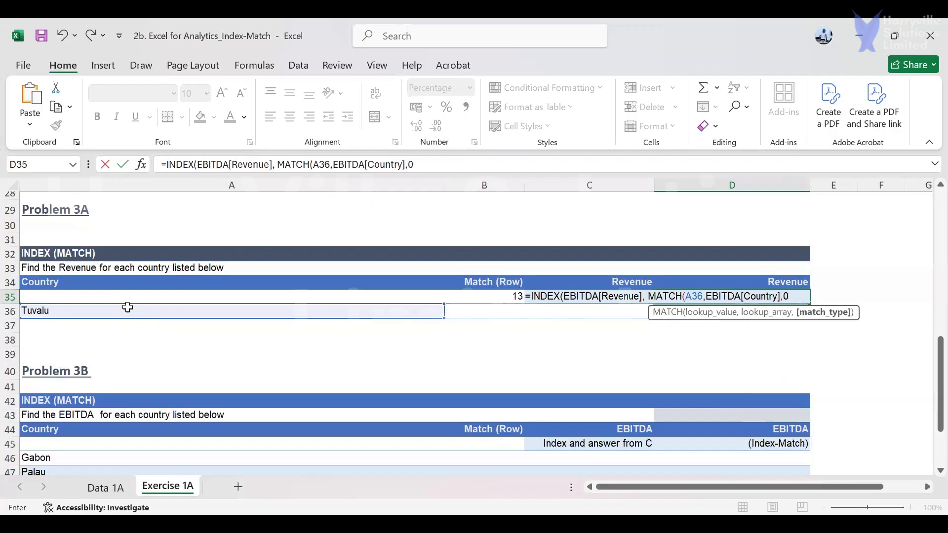
{"action": "type", "text": ")"}
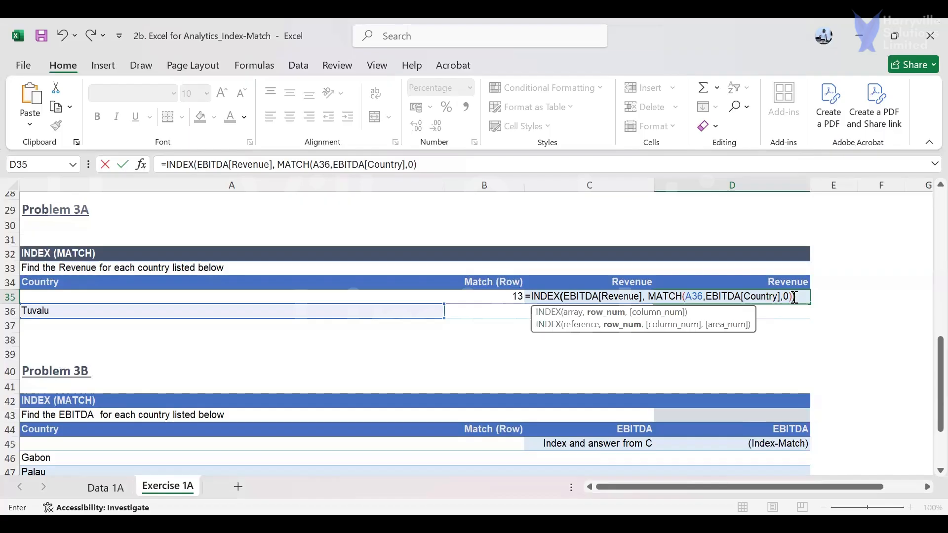
{"action": "type", "text": ")"}
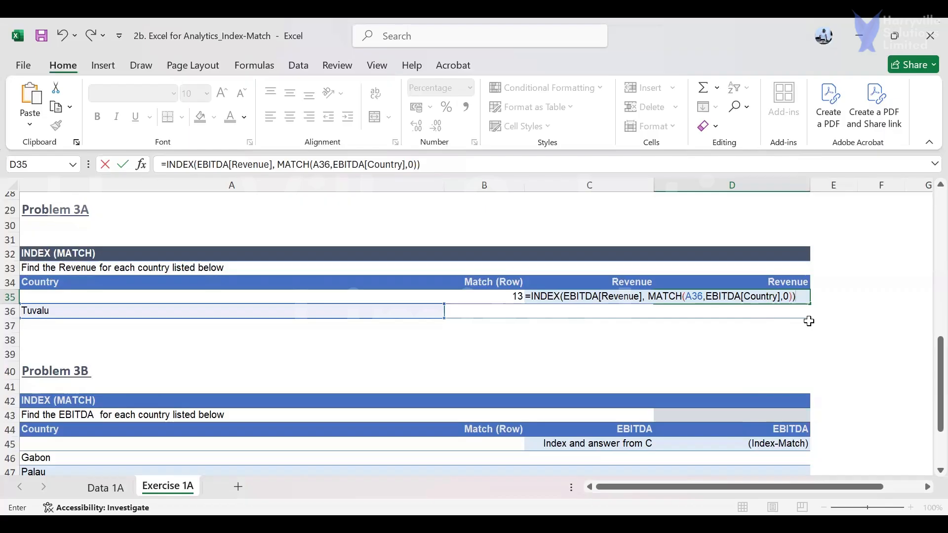
{"action": "key", "text": "Return"}
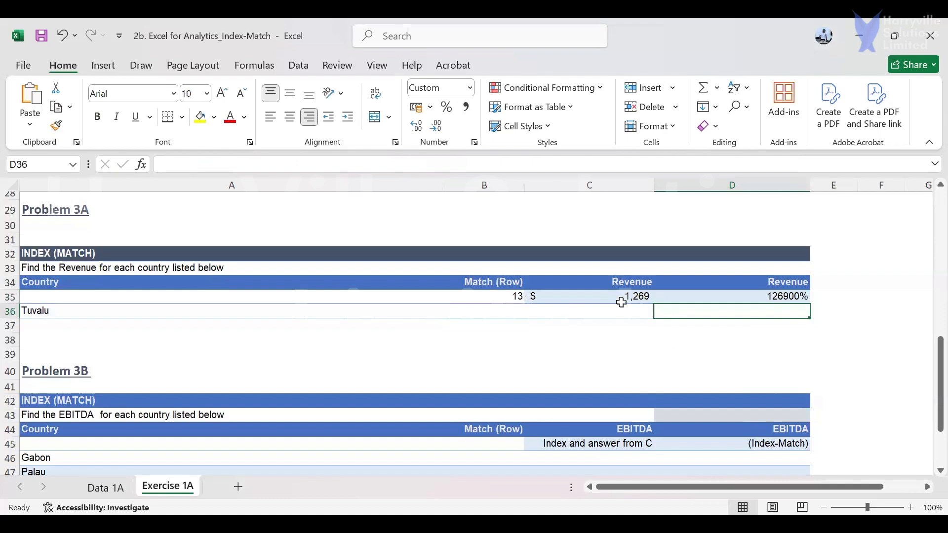
Apply the $ English (United States) accounting format with no decimal places to D35, and save the workbook
{"action": "left_click", "coordinate": [736, 299]}
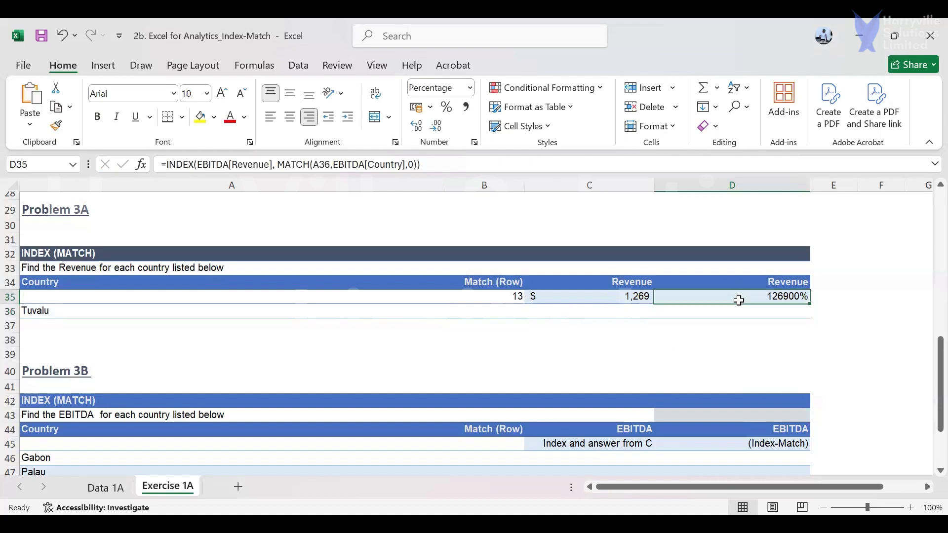
{"action": "left_click", "coordinate": [471, 93]}
{"action": "left_click", "coordinate": [465, 175]}
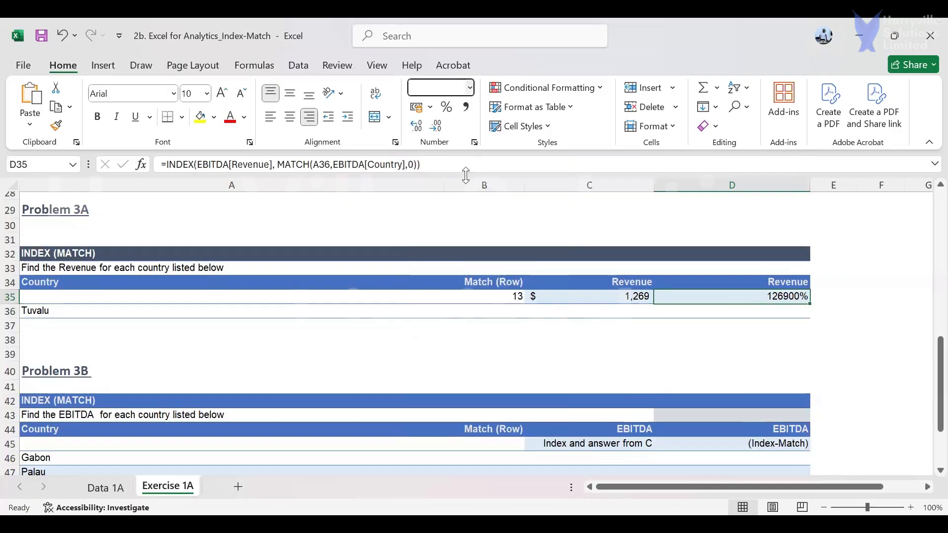
{"action": "left_click", "coordinate": [437, 127]}
{"action": "left_click", "coordinate": [438, 127]}
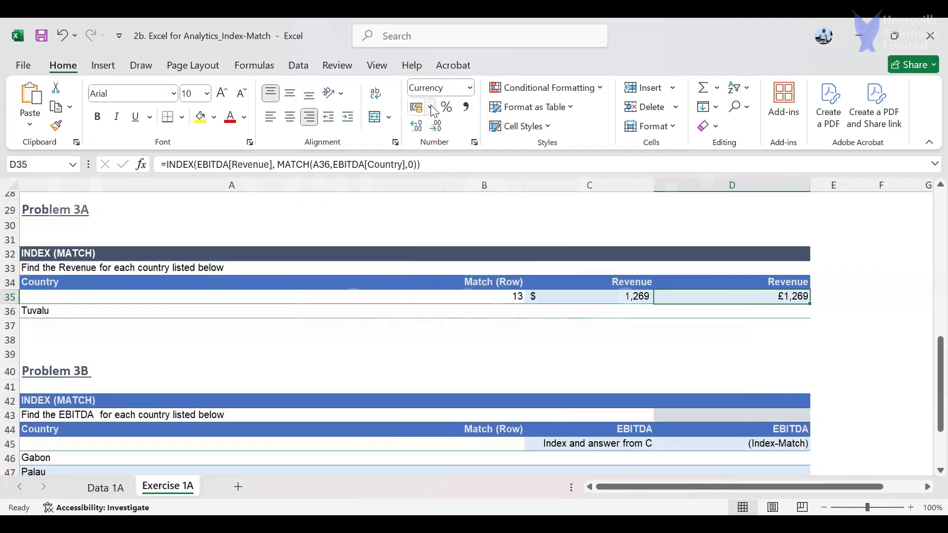
{"action": "left_click", "coordinate": [430, 107]}
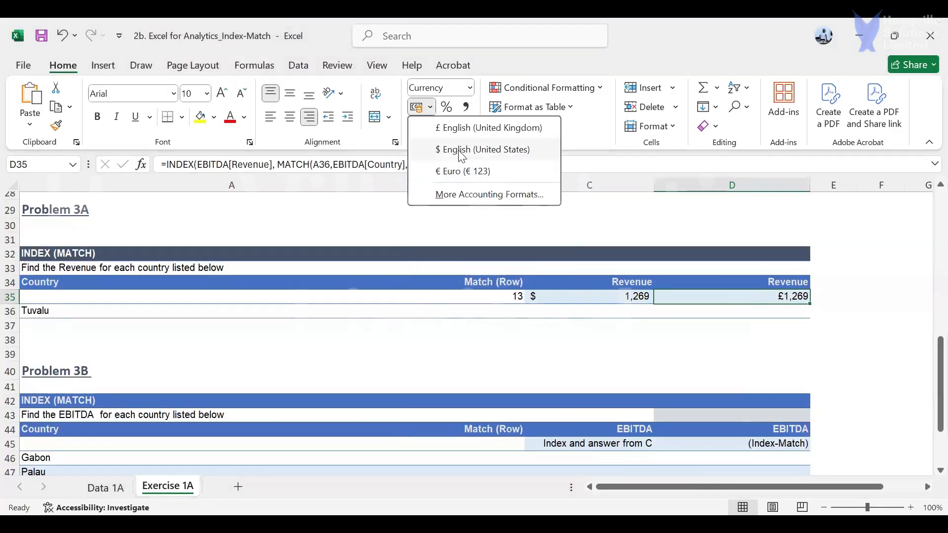
{"action": "left_click", "coordinate": [459, 150]}
{"action": "left_click", "coordinate": [439, 126]}
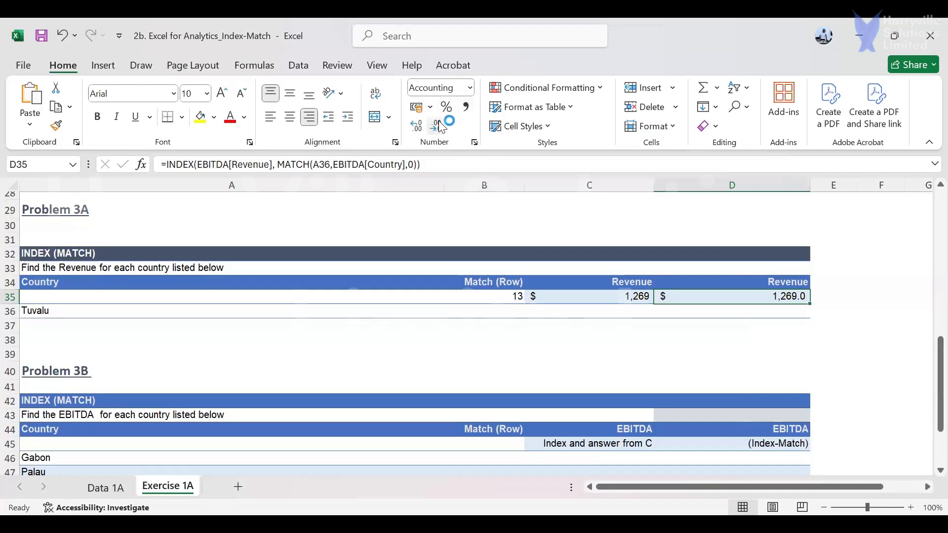
{"action": "left_click", "coordinate": [439, 122]}
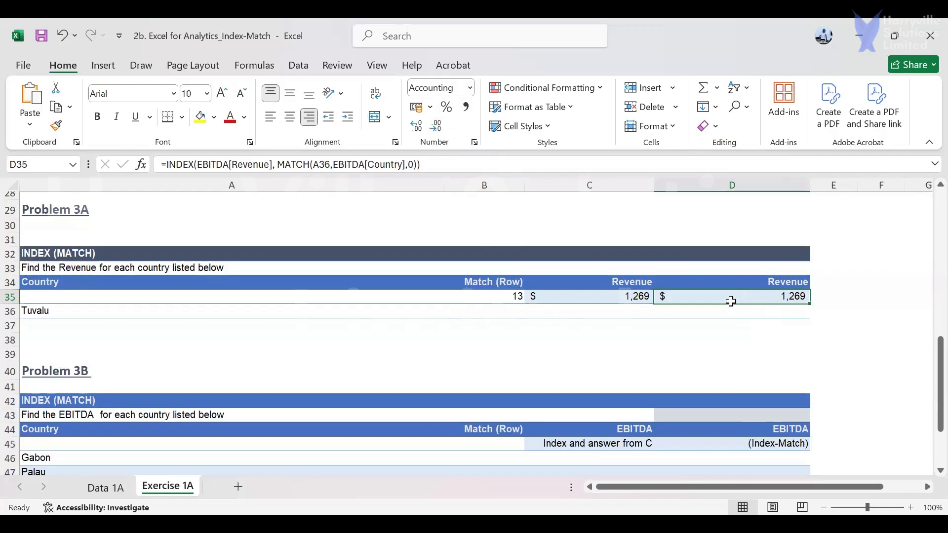
{"action": "left_click", "coordinate": [41, 37]}
Start a MATCH formula in B46 of Problem 3B with A46 as the lookup value, ready for the lookup array
{"action": "scroll", "coordinate": [300, 309], "scroll_direction": "down", "scroll_amount": 3}
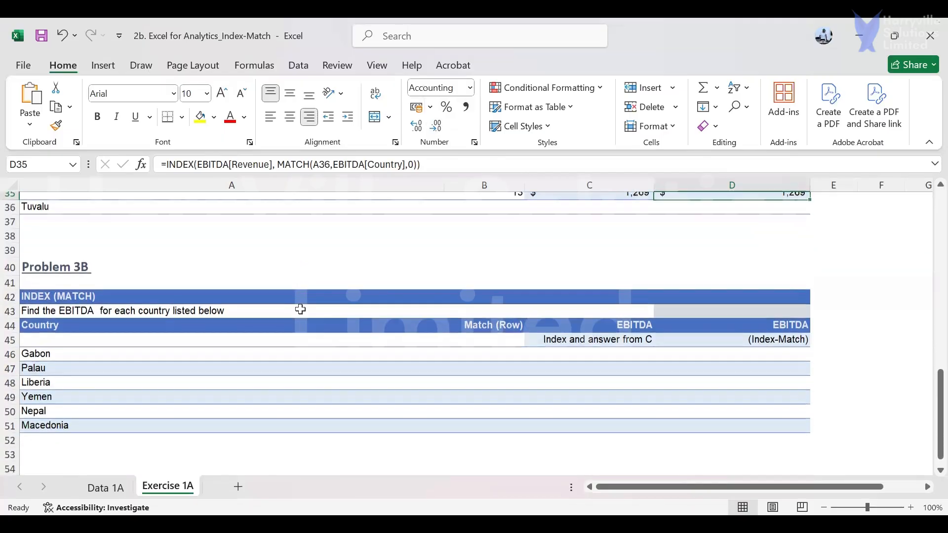
{"action": "scroll", "coordinate": [300, 309], "scroll_direction": "down", "scroll_amount": 2}
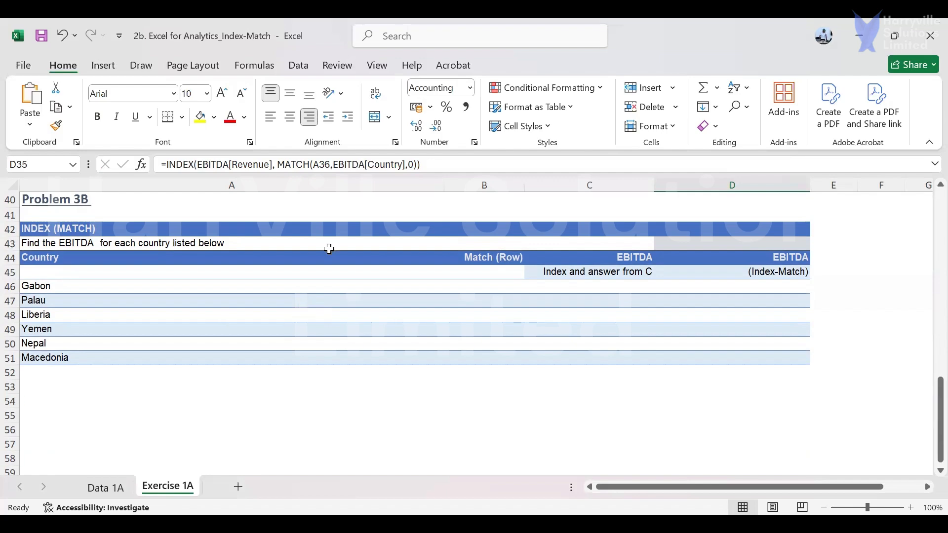
{"action": "left_click", "coordinate": [492, 286]}
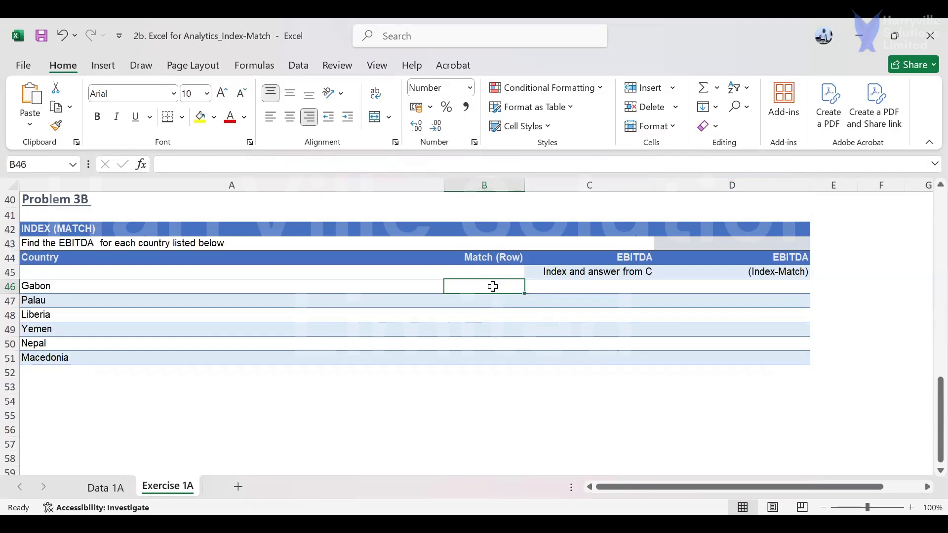
{"action": "scroll", "coordinate": [492, 286], "scroll_direction": "up", "scroll_amount": 4}
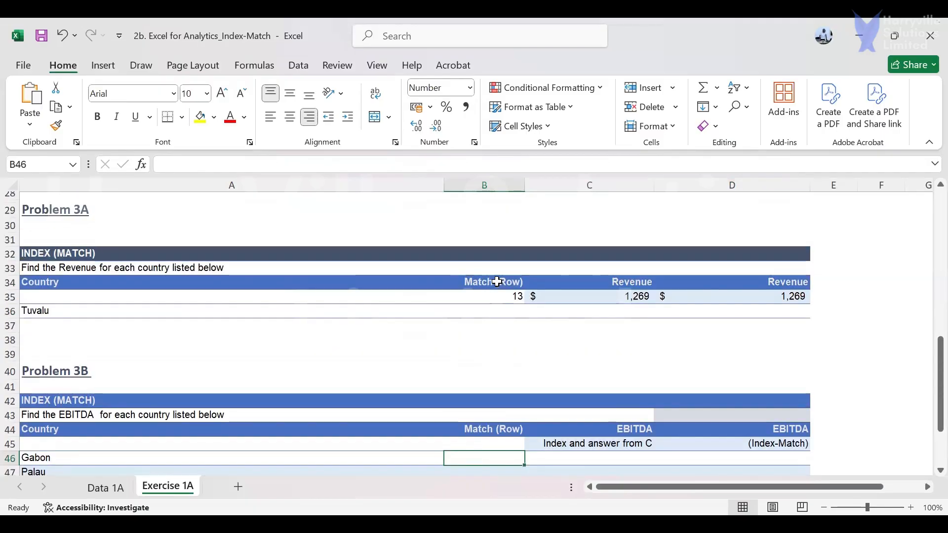
{"action": "scroll", "coordinate": [497, 281], "scroll_direction": "down", "scroll_amount": 4}
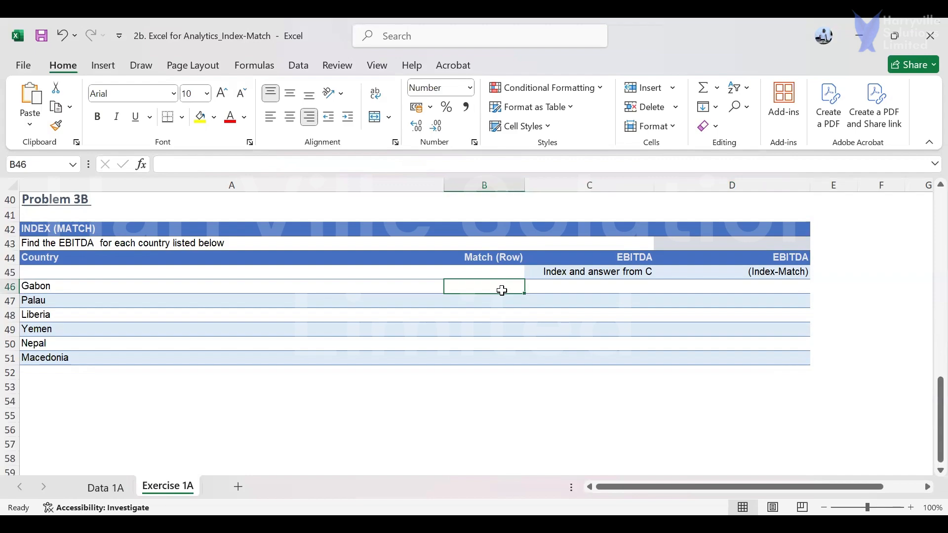
{"action": "type", "text": "="}
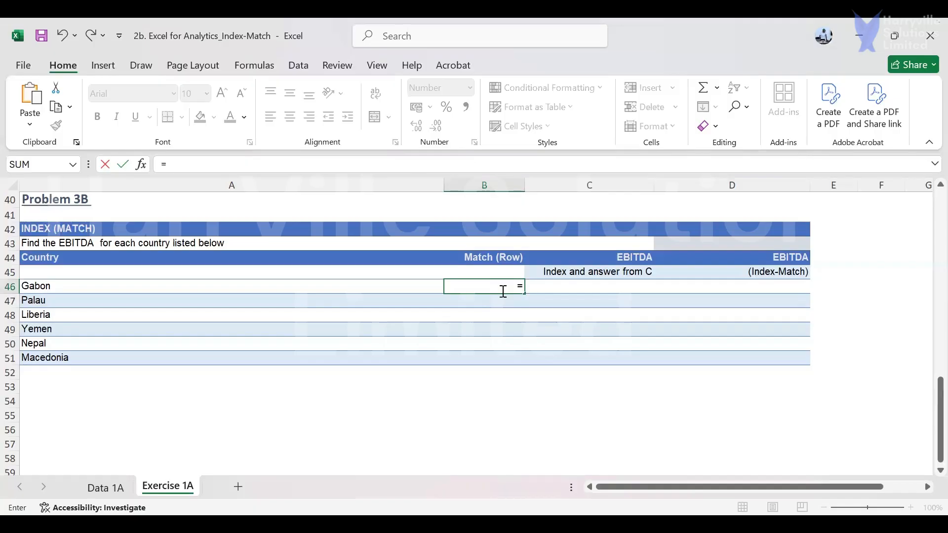
{"action": "type", "text": "MATCH("}
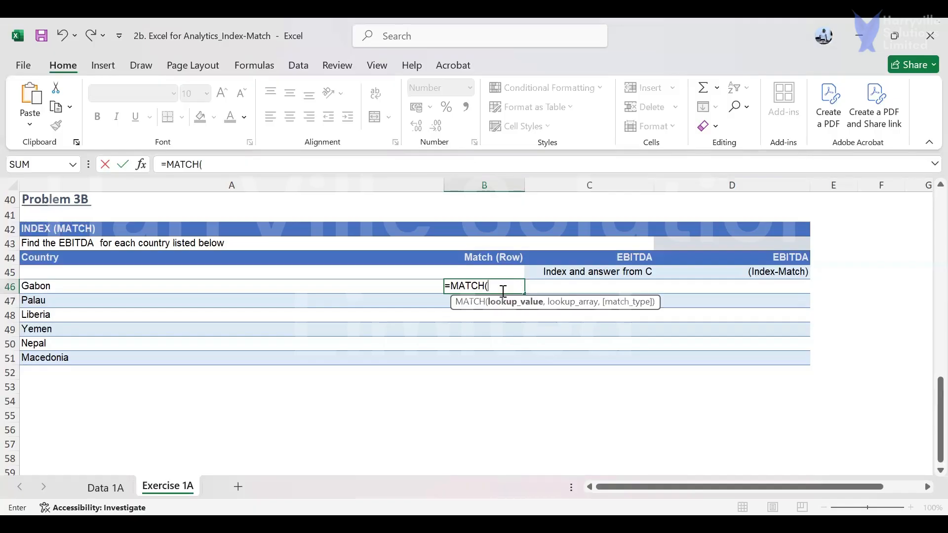
{"action": "left_click", "coordinate": [122, 288]}
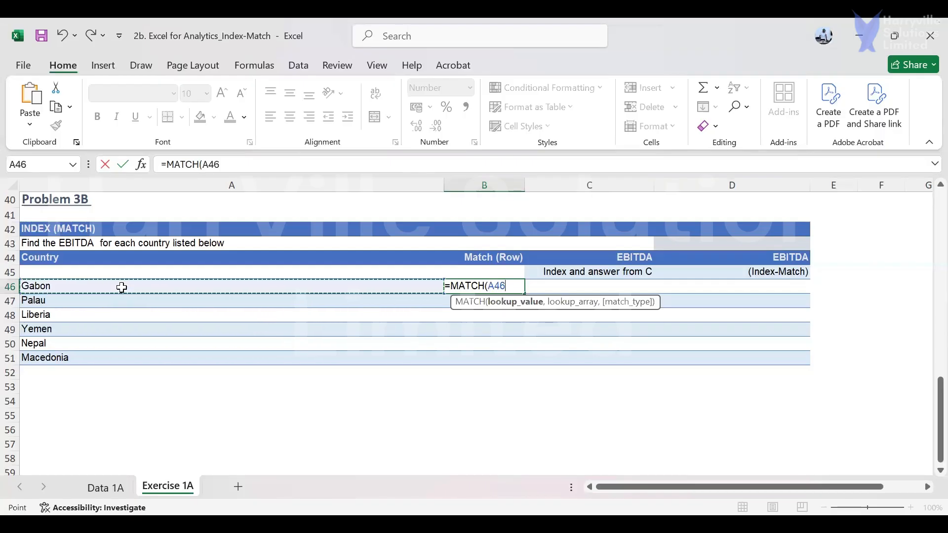
{"action": "type", "text": ","}
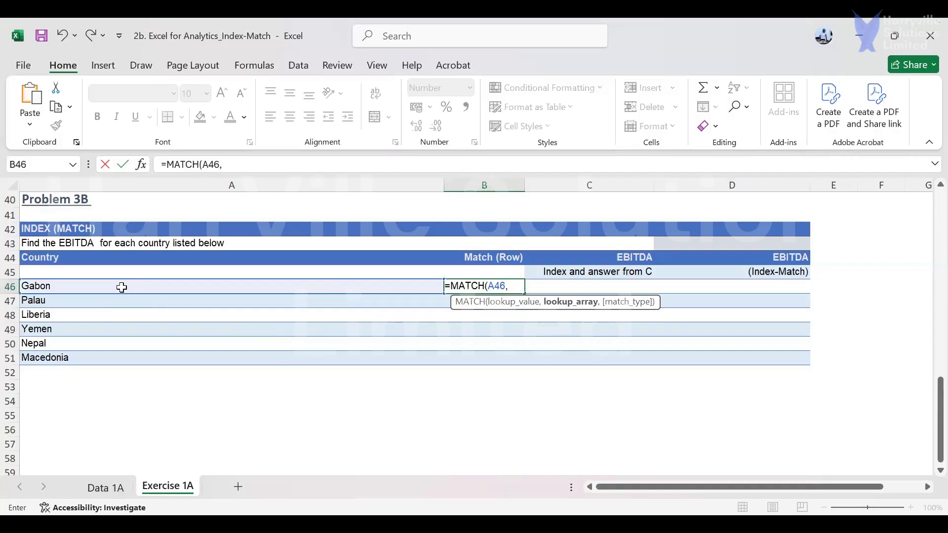
Complete B46's MATCH formula with EBITDA[Country] as the lookup array and match type 0, and fill it down through B51
{"action": "type", "text": "ebit"}
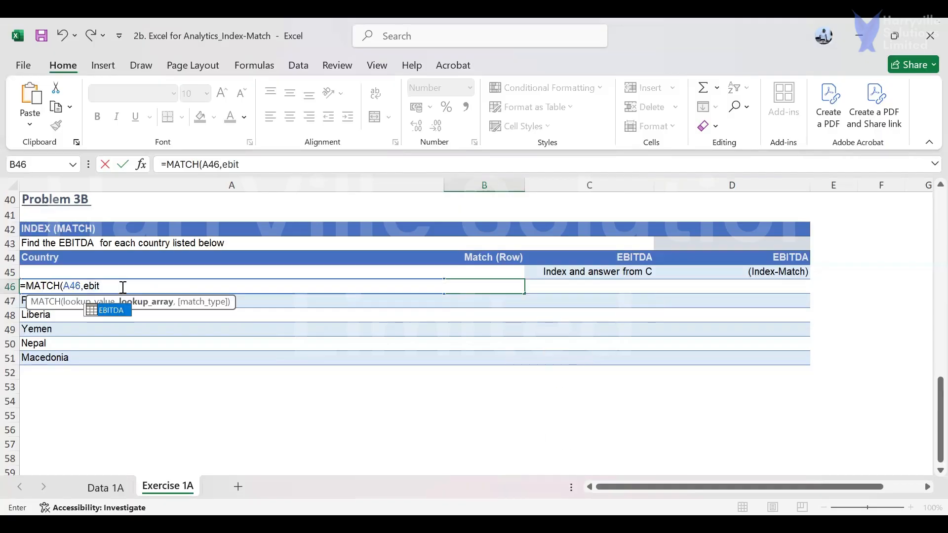
{"action": "key", "text": "Tab"}
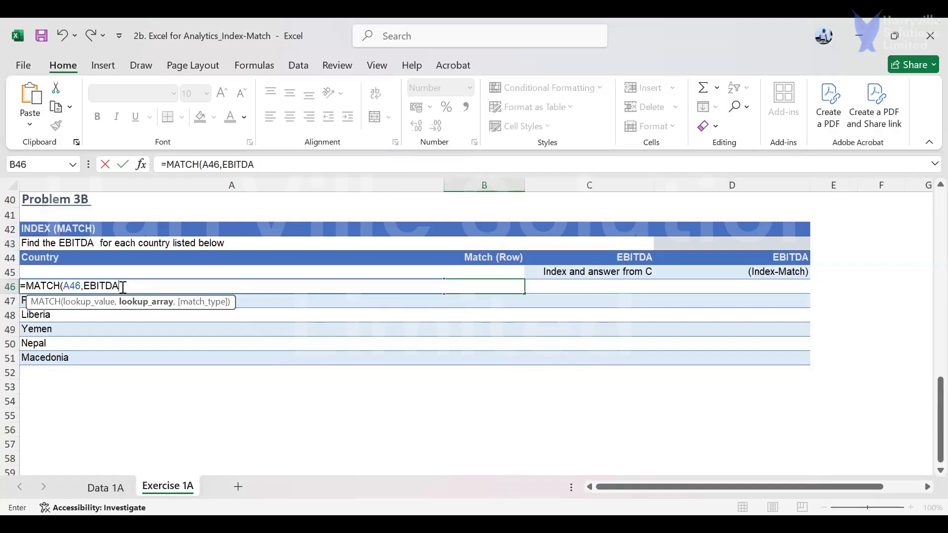
{"action": "type", "text": "["}
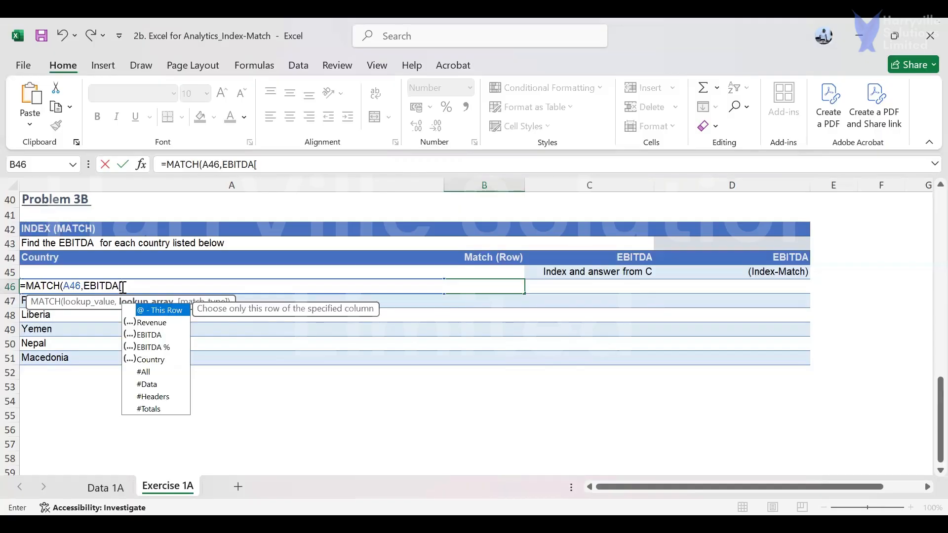
{"action": "key", "text": "Down"}
{"action": "key", "text": "Down"}
{"action": "key", "text": "Down"}
{"action": "key", "text": "Down"}
{"action": "key", "text": "Tab"}
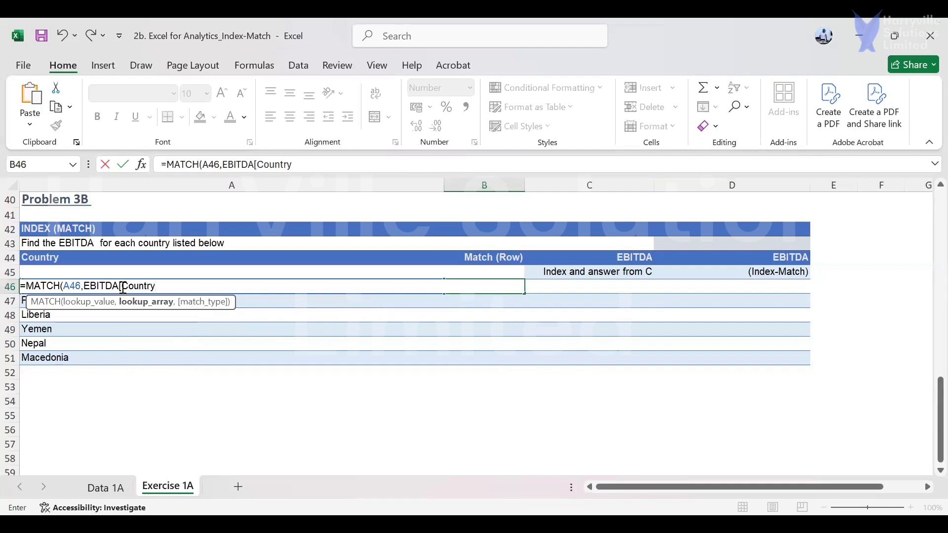
{"action": "type", "text": "],0)"}
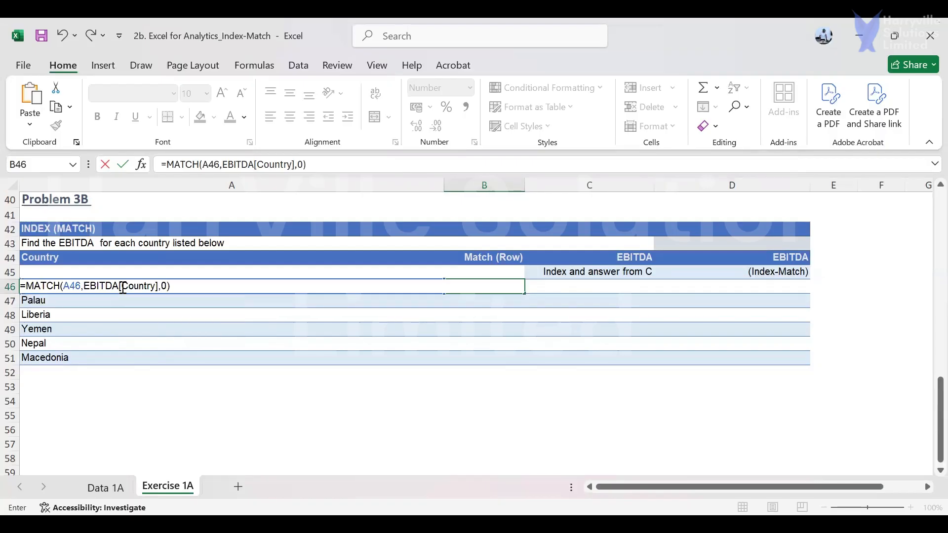
{"action": "key", "text": "Return"}
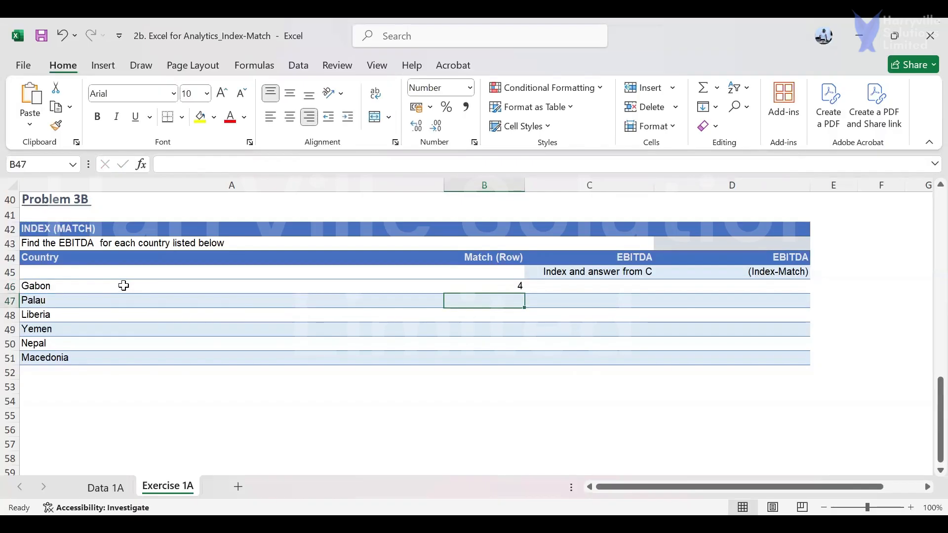
{"action": "left_click", "coordinate": [488, 284]}
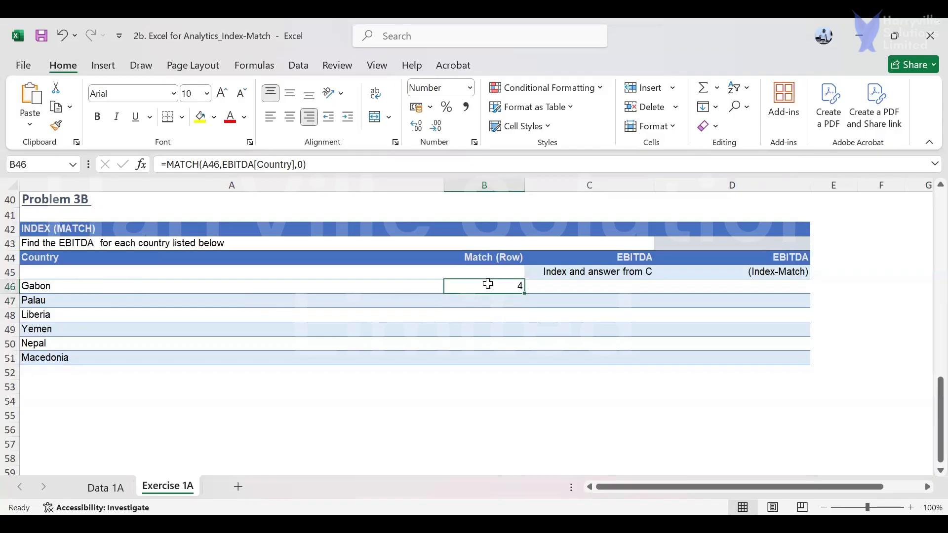
{"action": "double_click", "coordinate": [524, 293]}
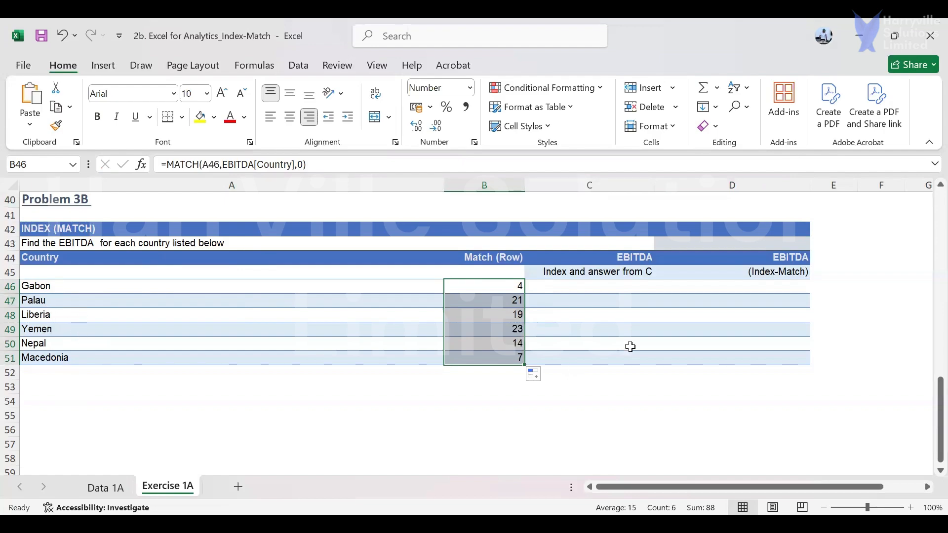
Enter an INDEX formula in C46 with EBITDA[EBITDA] as the array and B46 as the row number
{"action": "left_click", "coordinate": [618, 293]}
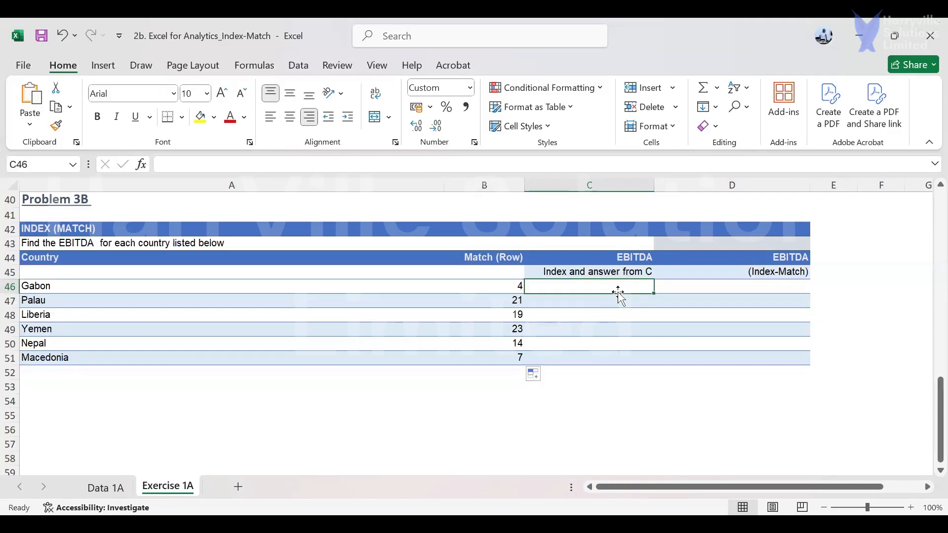
{"action": "type", "text": "="}
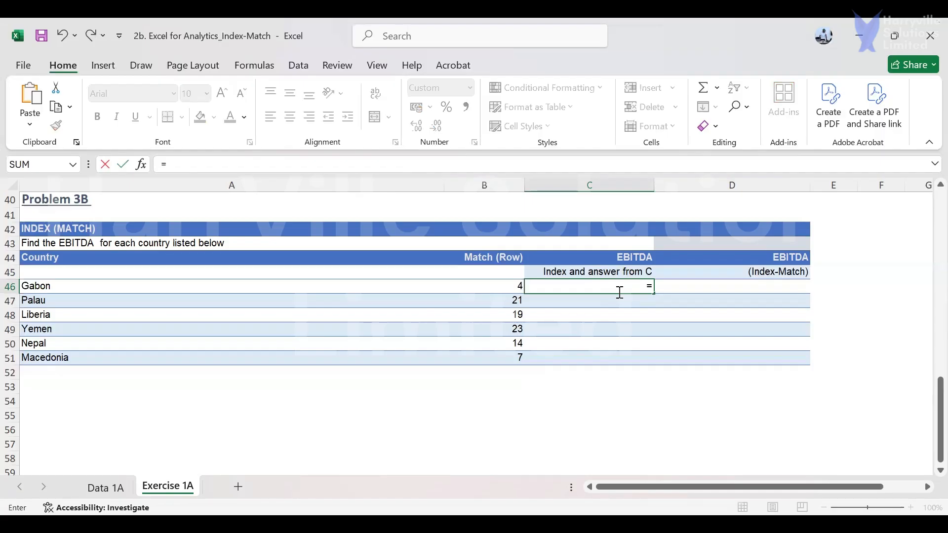
{"action": "type", "text": "INDEX(ebit"}
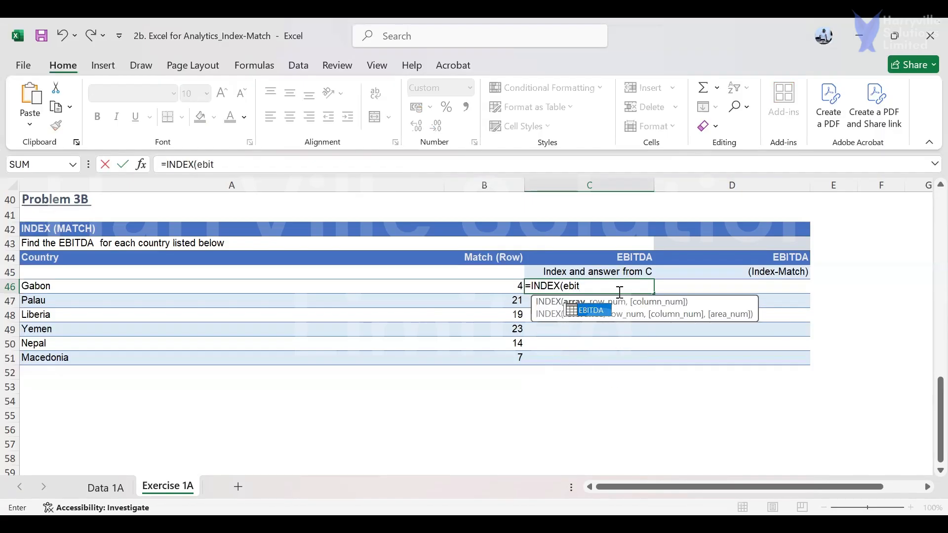
{"action": "key", "text": "Tab"}
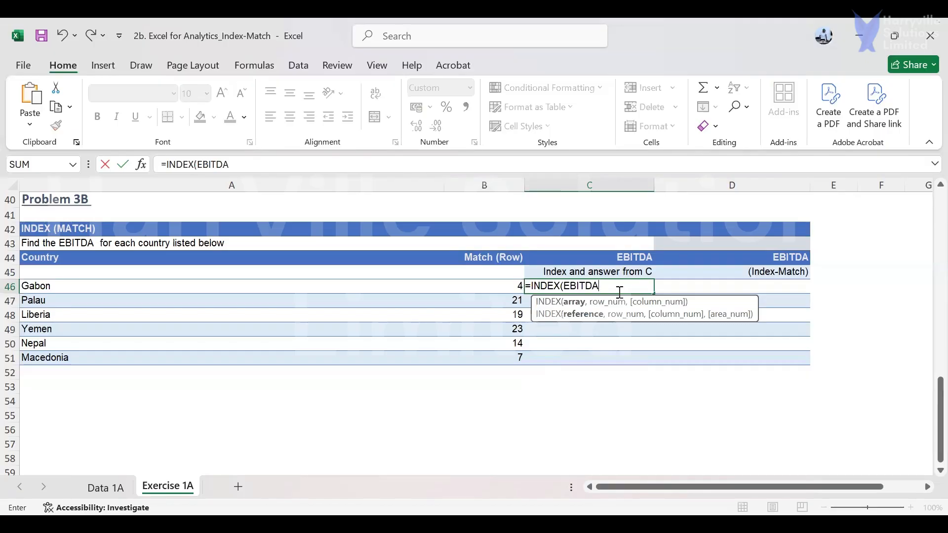
{"action": "type", "text": "["}
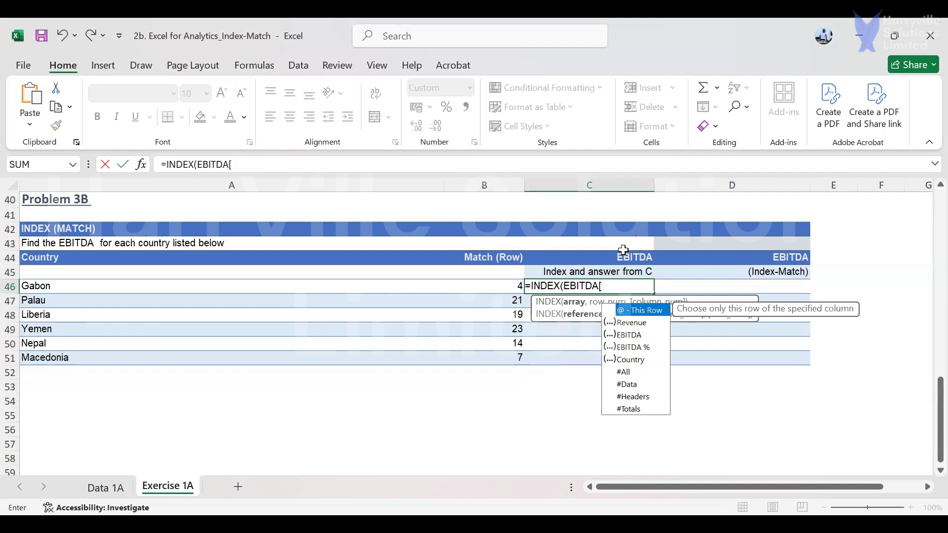
{"action": "left_click", "coordinate": [635, 333]}
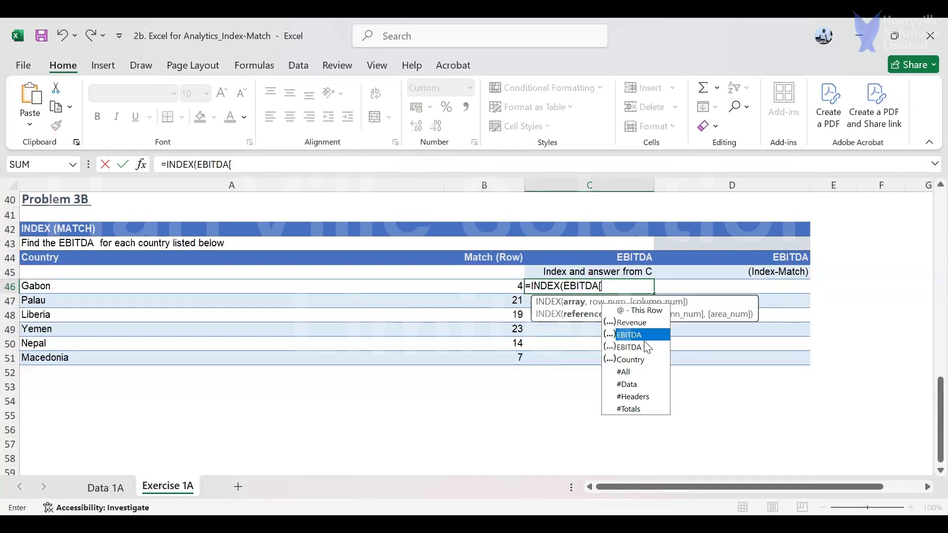
{"action": "key", "text": "Tab"}
{"action": "type", "text": "]"}
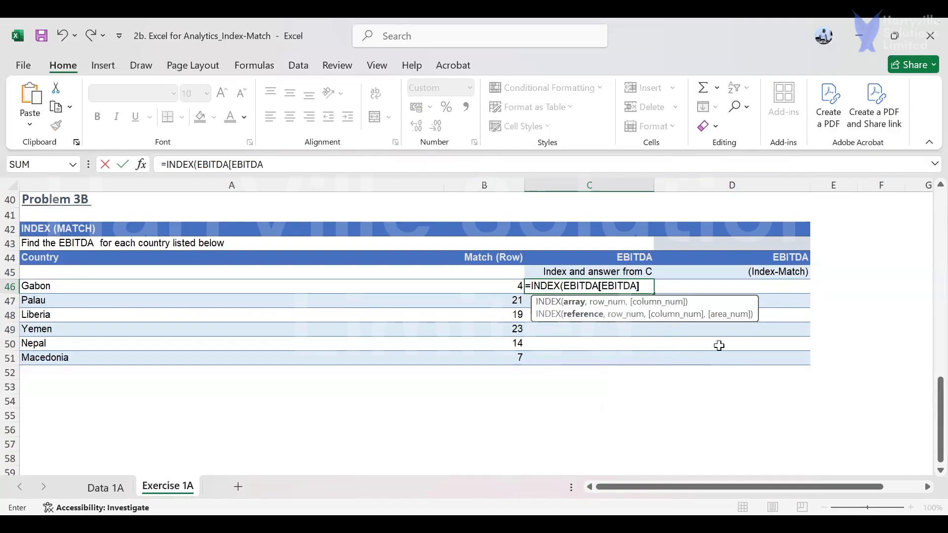
{"action": "type", "text": ","}
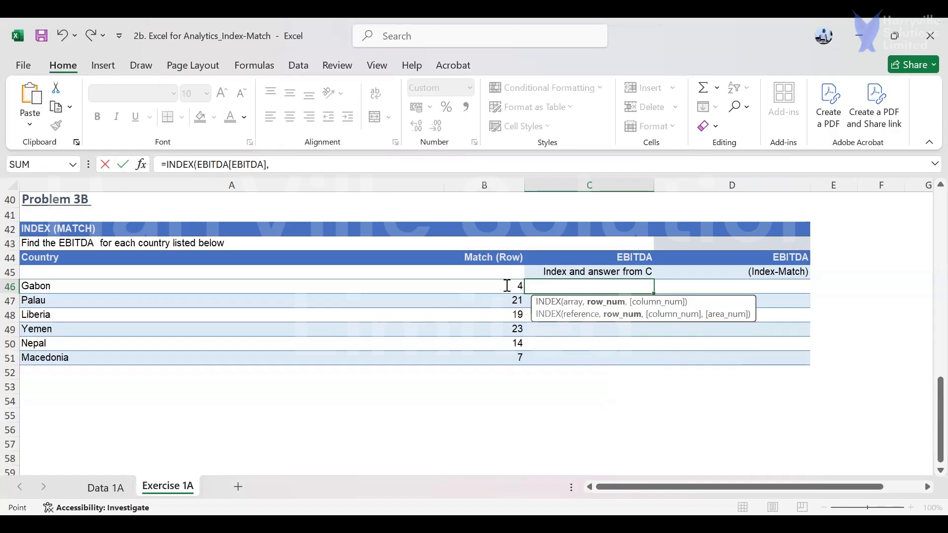
{"action": "left_click", "coordinate": [506, 285]}
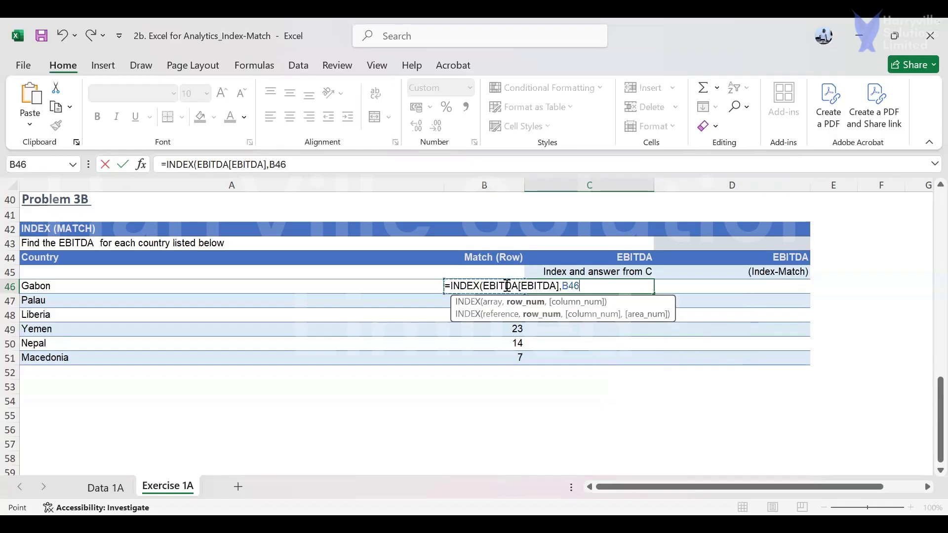
{"action": "type", "text": ")"}
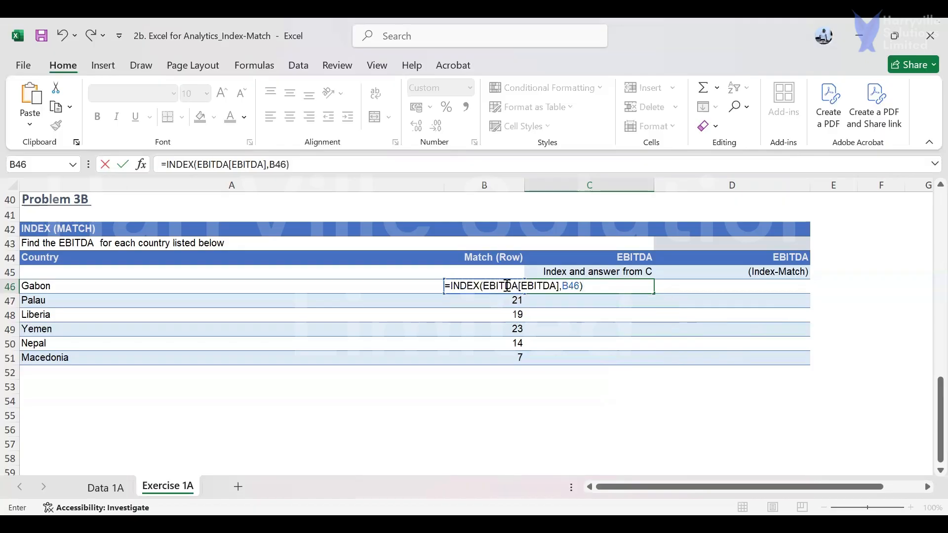
{"action": "key", "text": "Return"}
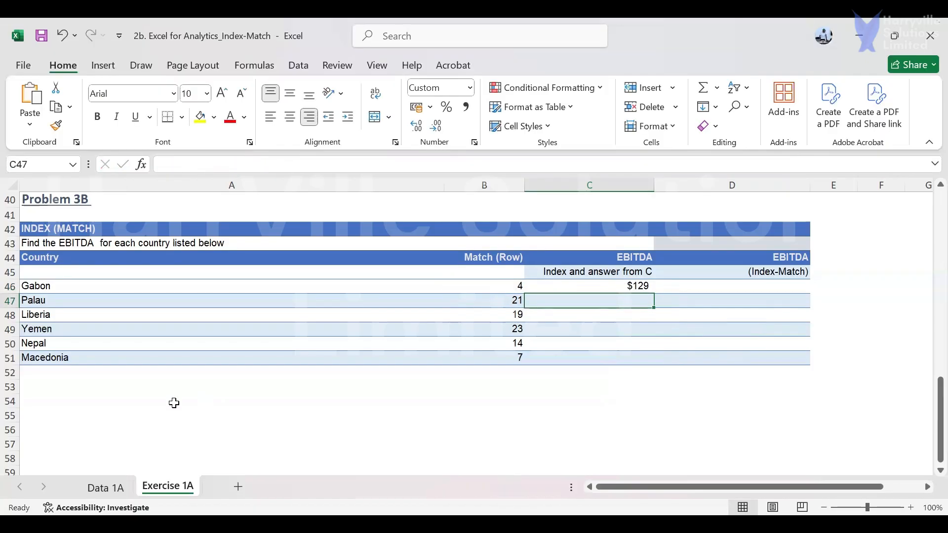
Check Gabon's EBITDA value in the Data 1A table, and return to the Exercise 1A sheet
{"action": "left_click", "coordinate": [107, 489]}
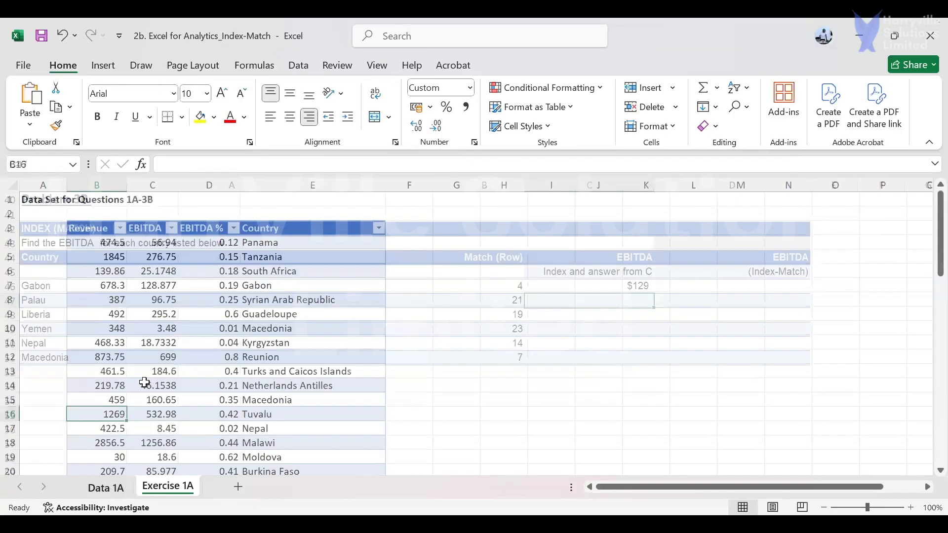
{"action": "left_click", "coordinate": [300, 285]}
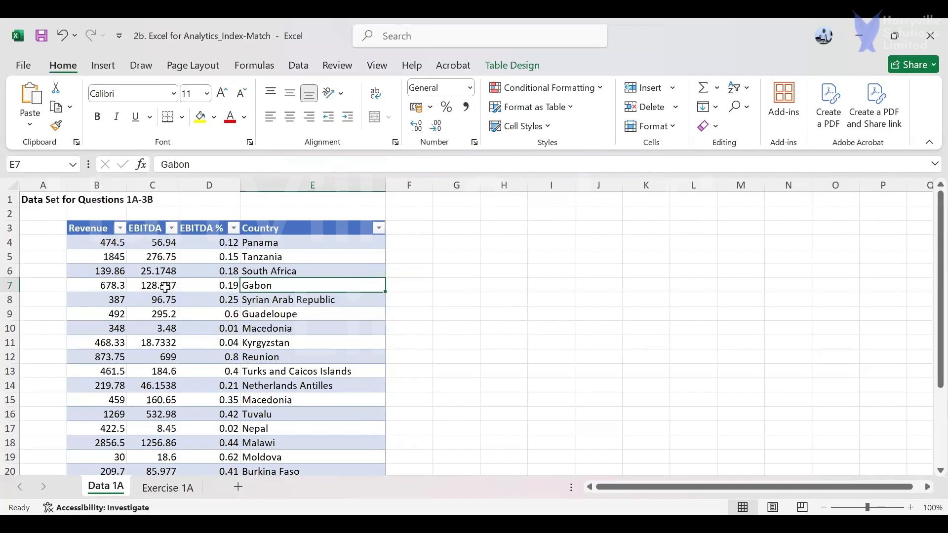
{"action": "left_click", "coordinate": [168, 487]}
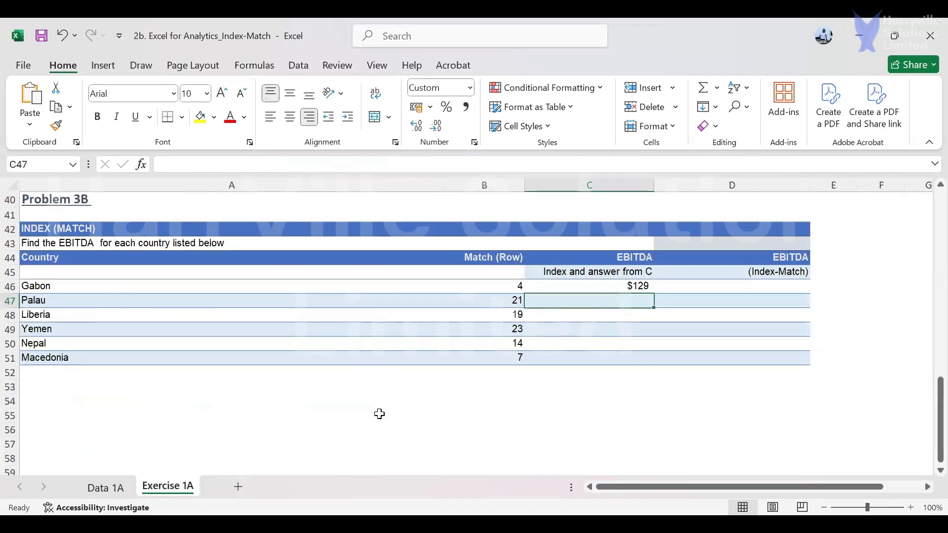
Fill C46's INDEX formula down through C51 for the remaining countries, and inspect Liberia's result
{"action": "left_click", "coordinate": [607, 286]}
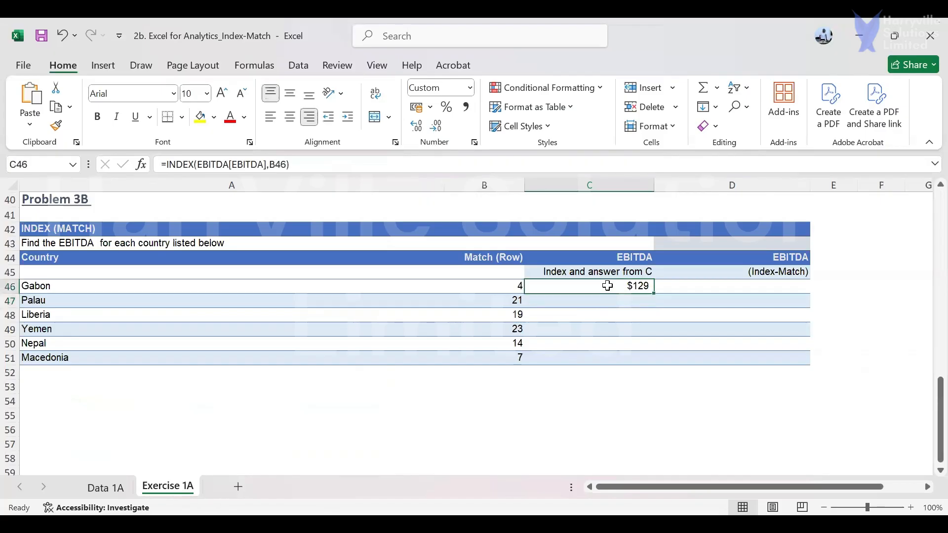
{"action": "double_click", "coordinate": [656, 295]}
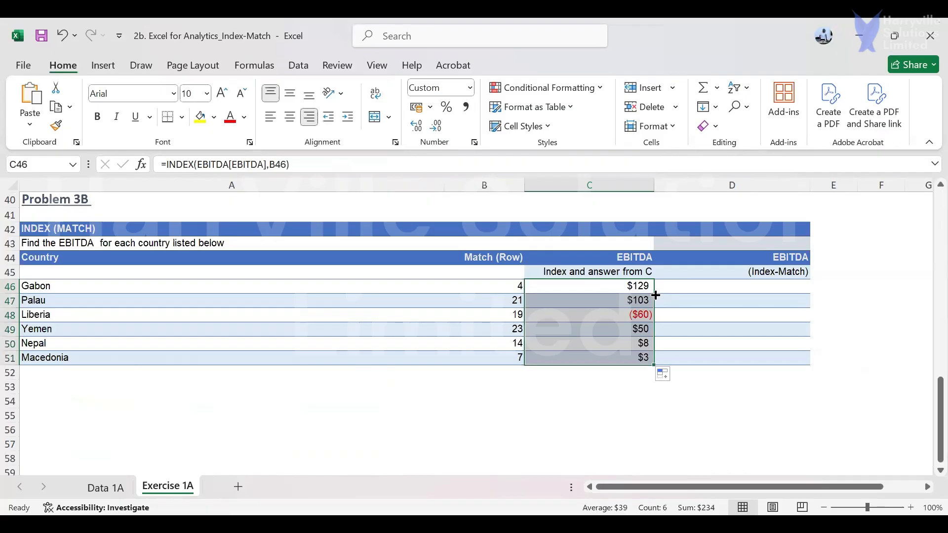
{"action": "left_click", "coordinate": [603, 312]}
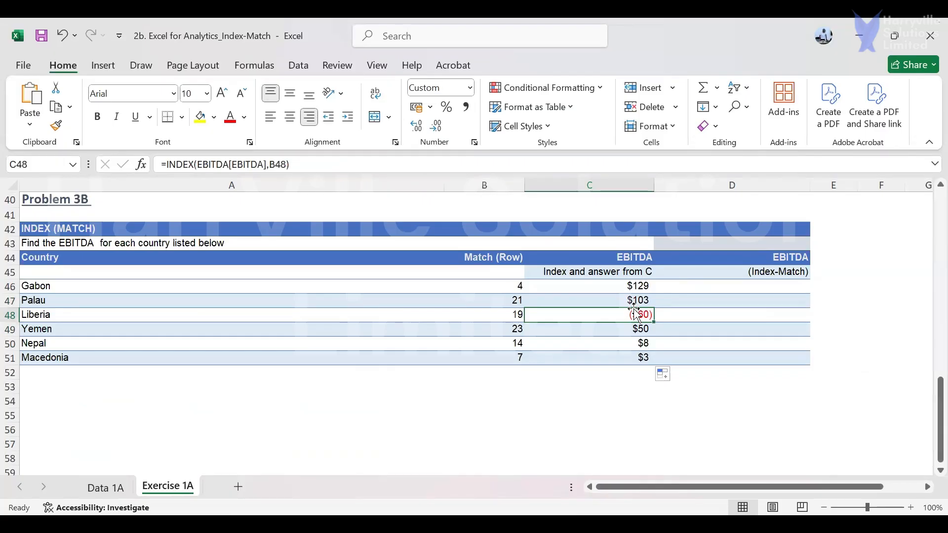
{"action": "left_click", "coordinate": [425, 414]}
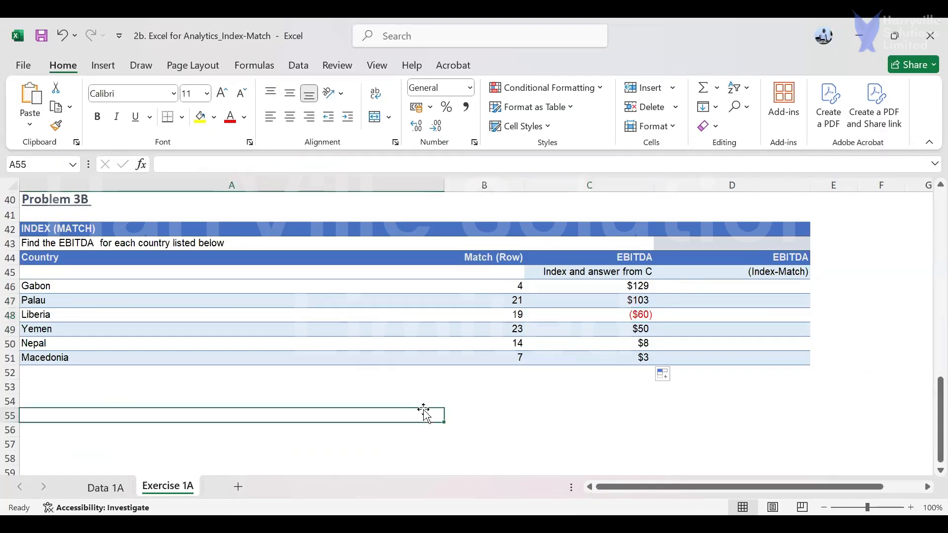
Enter (1) in cell A55 as a trial of bracketed negative notation, and clear the cell
{"action": "type", "text": "("}
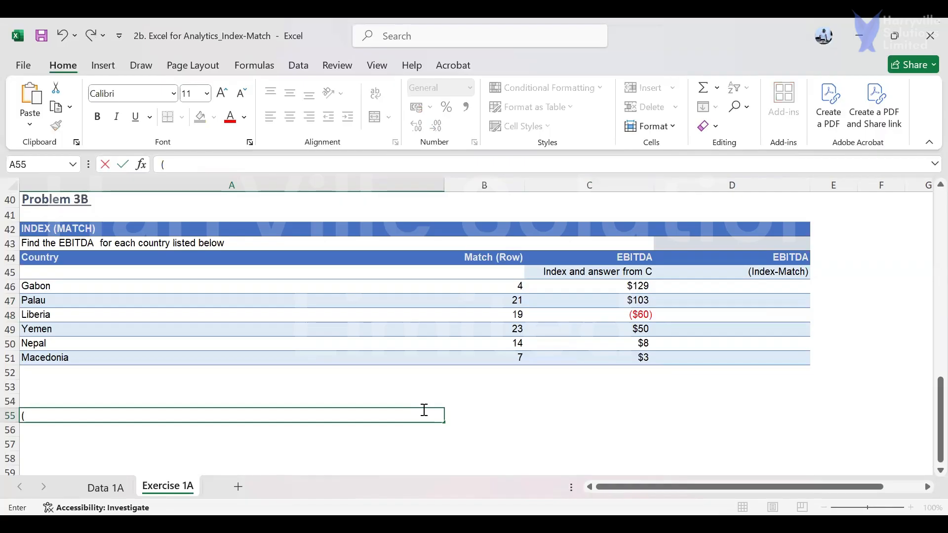
{"action": "type", "text": "1)"}
{"action": "key", "text": "Return"}
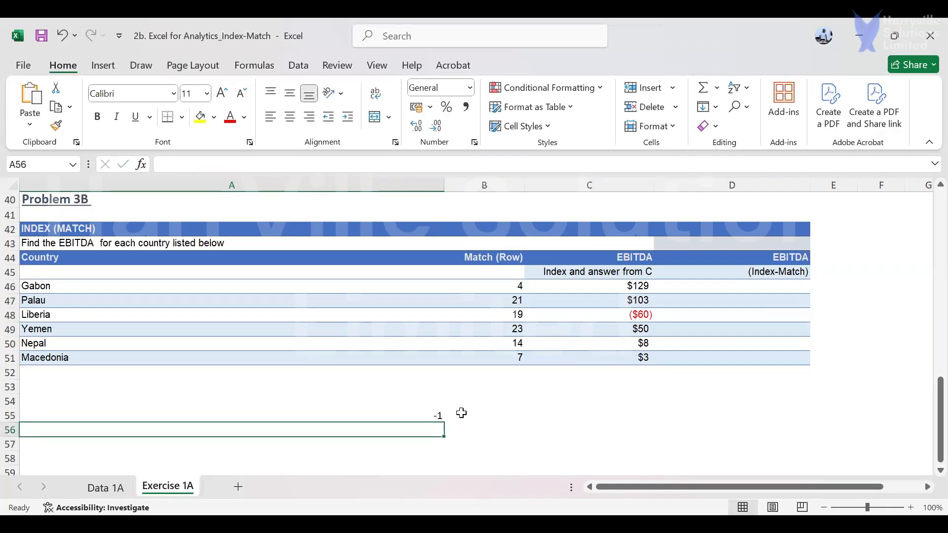
{"action": "left_click", "coordinate": [412, 415]}
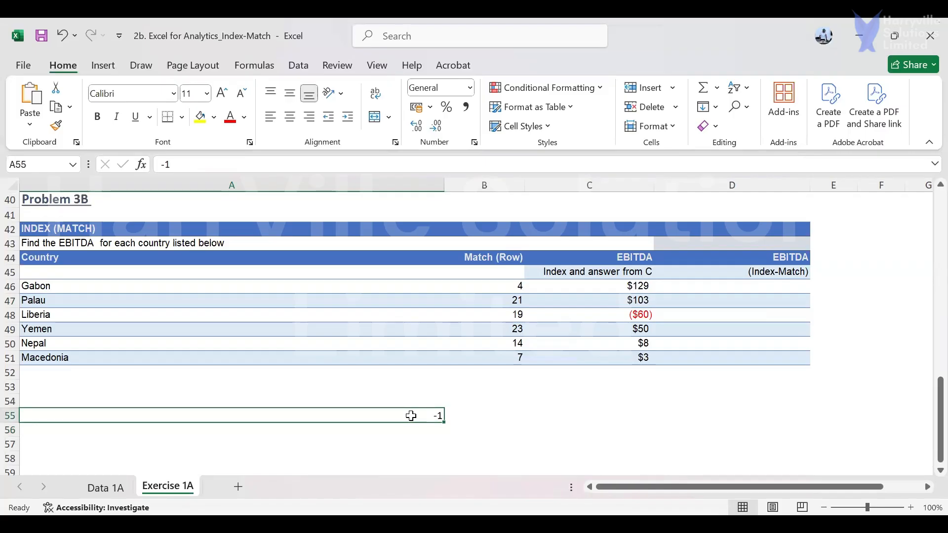
{"action": "key", "text": "Delete"}
{"action": "key", "text": "Return"}
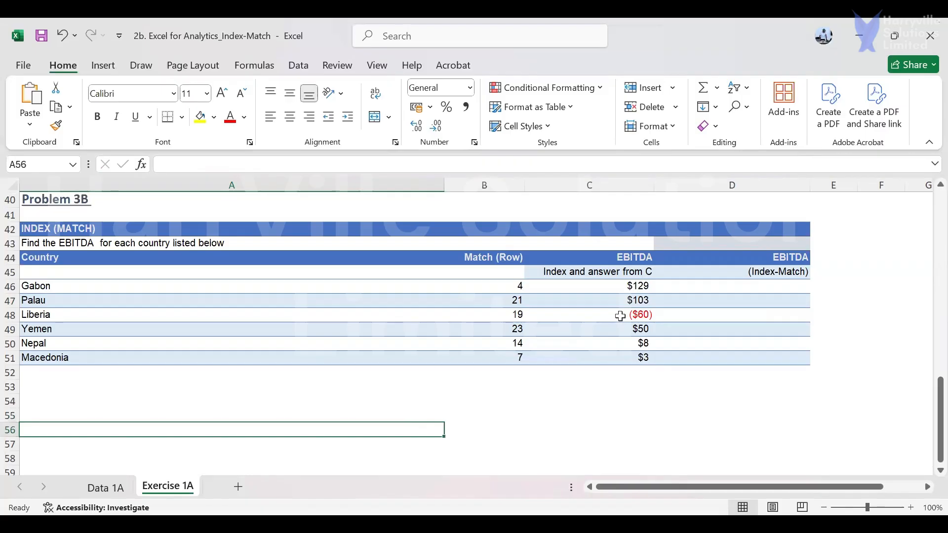
Check Liberia's EBITDA value in the Data 1A table, and return to the Exercise 1A sheet
{"action": "left_click", "coordinate": [106, 488]}
{"action": "scroll", "coordinate": [320, 348], "scroll_direction": "down", "scroll_amount": 5}
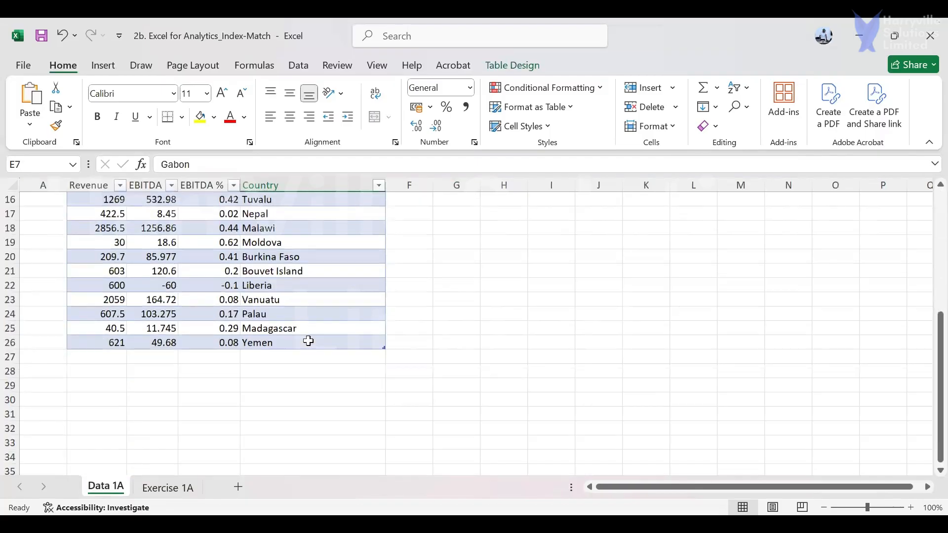
{"action": "left_click", "coordinate": [157, 288]}
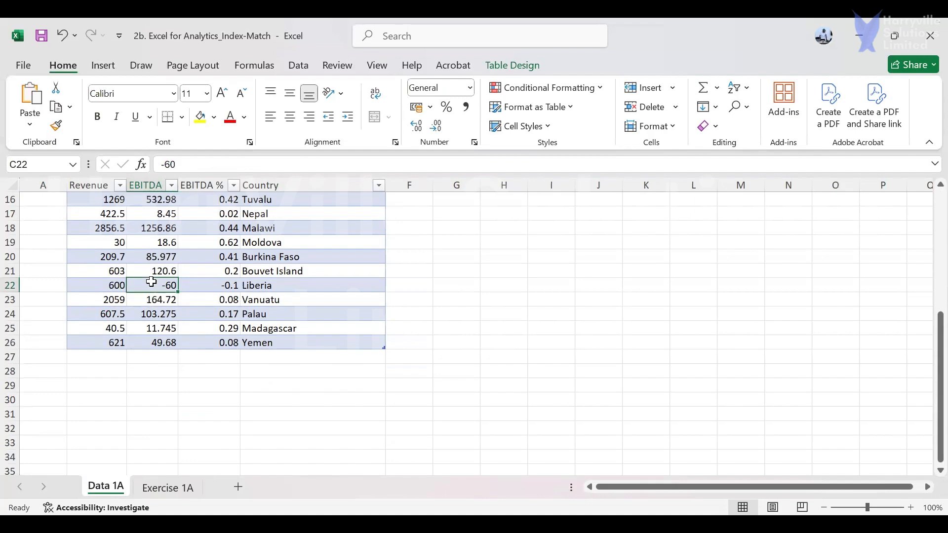
{"action": "left_click", "coordinate": [168, 488]}
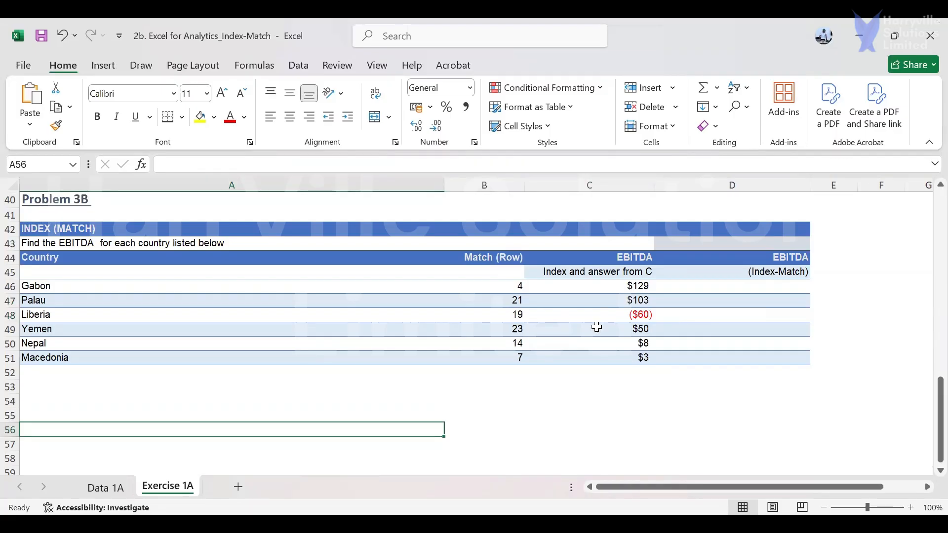
Begin an INDEX formula in D46 with EBITDA[EBITDA] as the array
{"action": "left_click", "coordinate": [778, 273]}
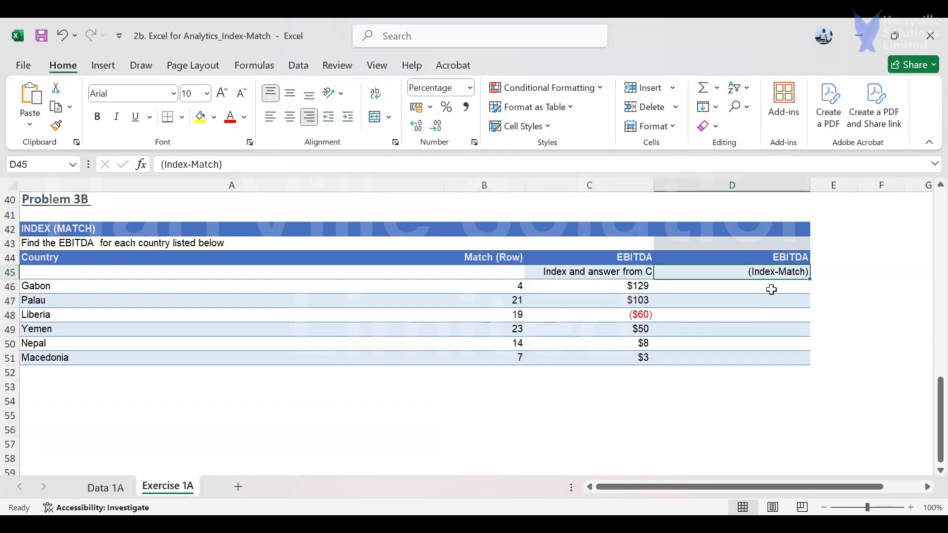
{"action": "left_click", "coordinate": [772, 287]}
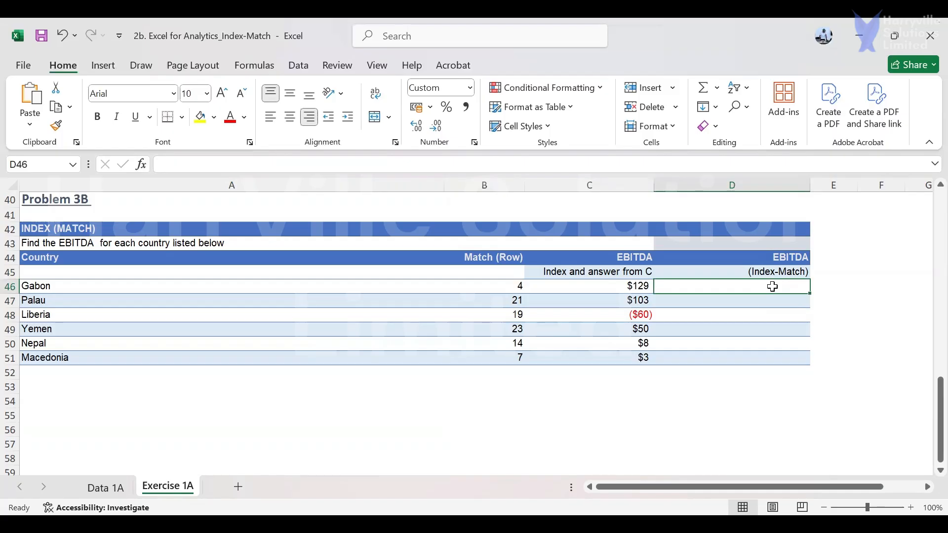
{"action": "type", "text": "="}
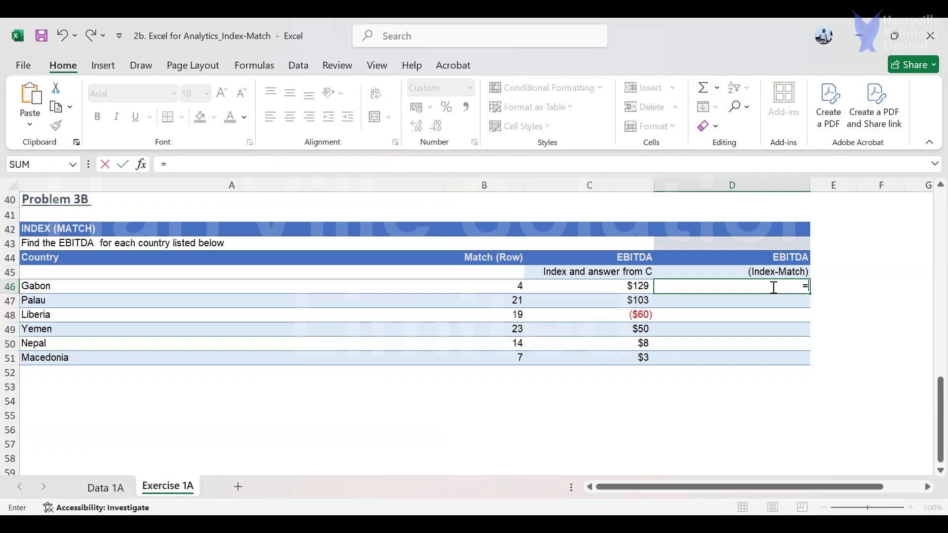
{"action": "type", "text": "INDEX("}
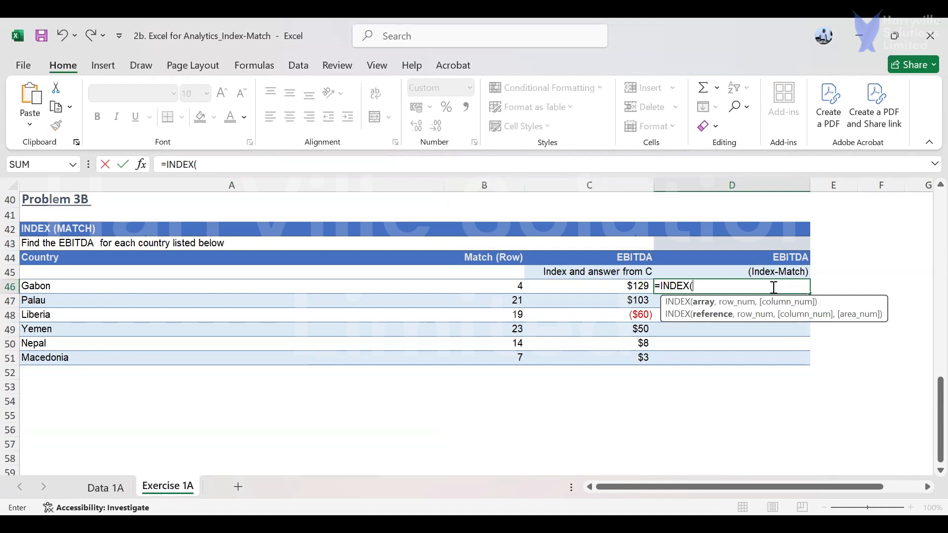
{"action": "type", "text": "ebt"}
{"action": "key", "text": "BackSpace"}
{"action": "key", "text": "Tab"}
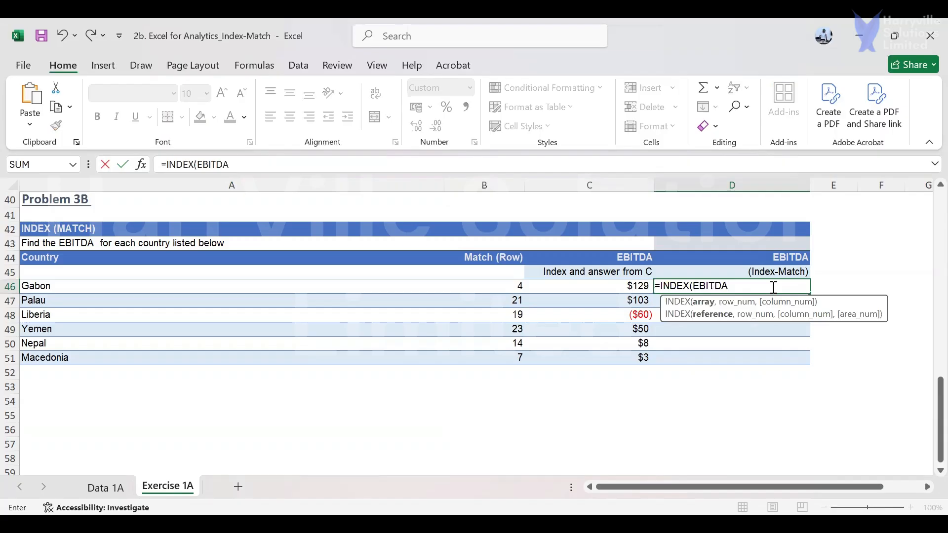
{"action": "type", "text": "["}
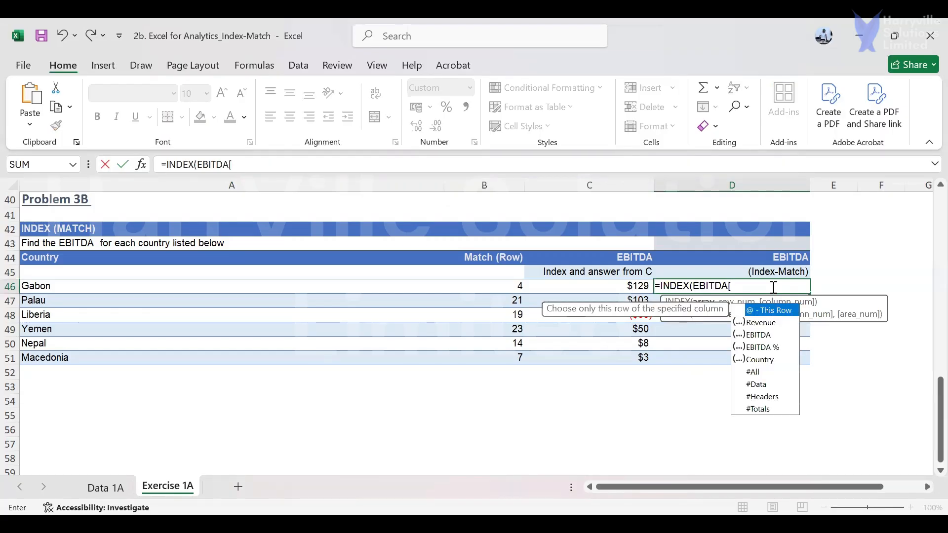
{"action": "type", "text": "ebit"}
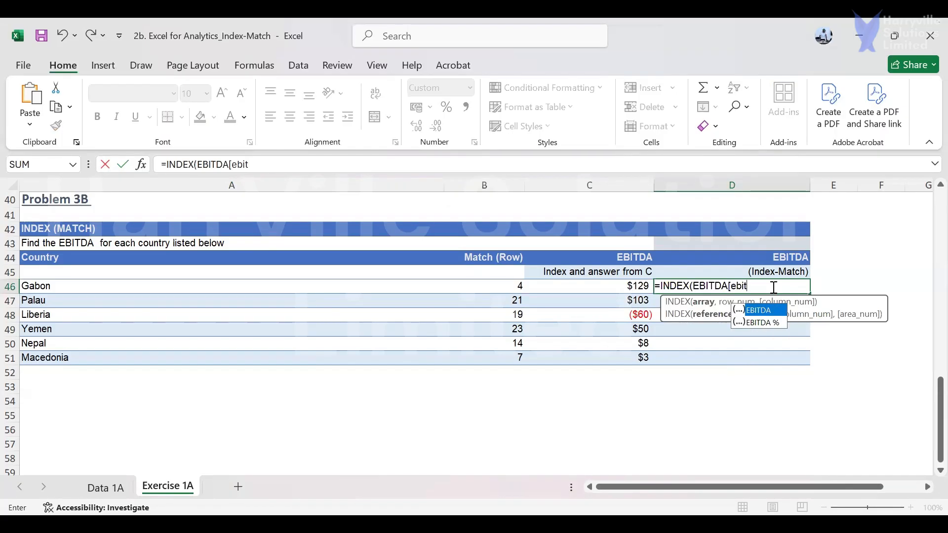
{"action": "key", "text": "Tab"}
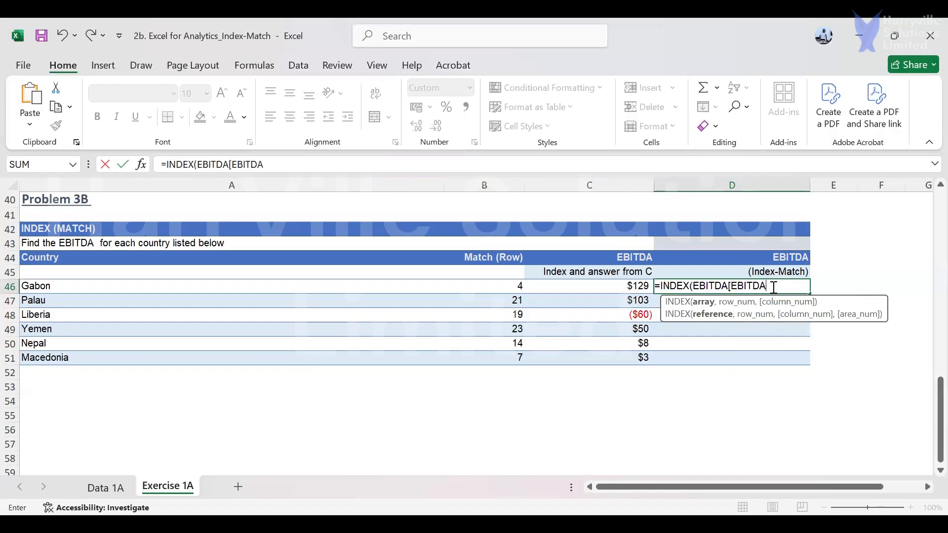
{"action": "type", "text": "],"}
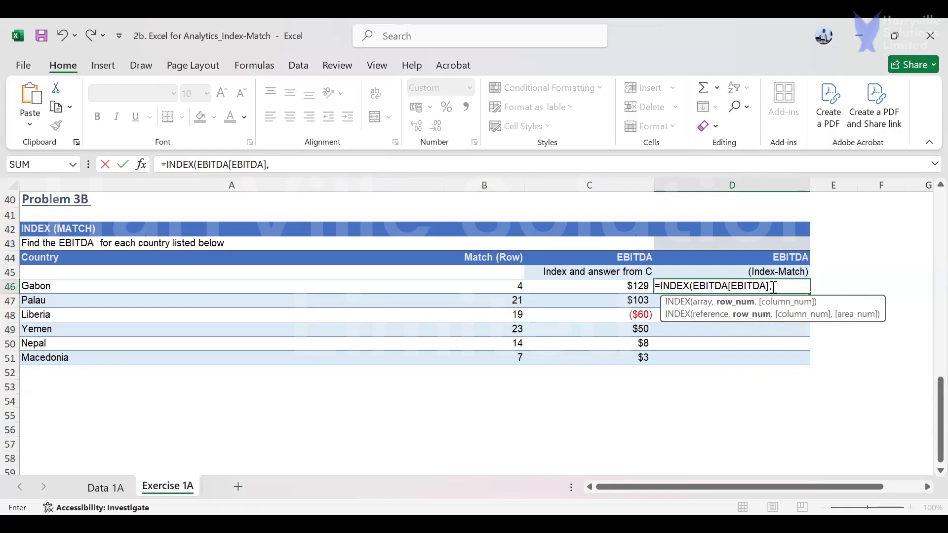
Nest a MATCH function as D46's row number, with A46 as lookup value and EBITDA[Country] as lookup array
{"action": "type", "text": "m"}
{"action": "key", "text": "Tab"}
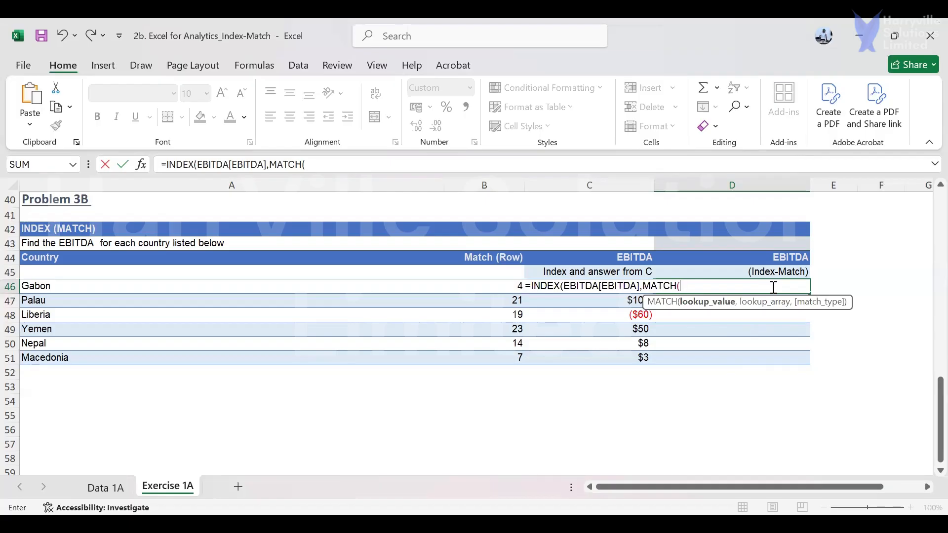
{"action": "left_click", "coordinate": [187, 289]}
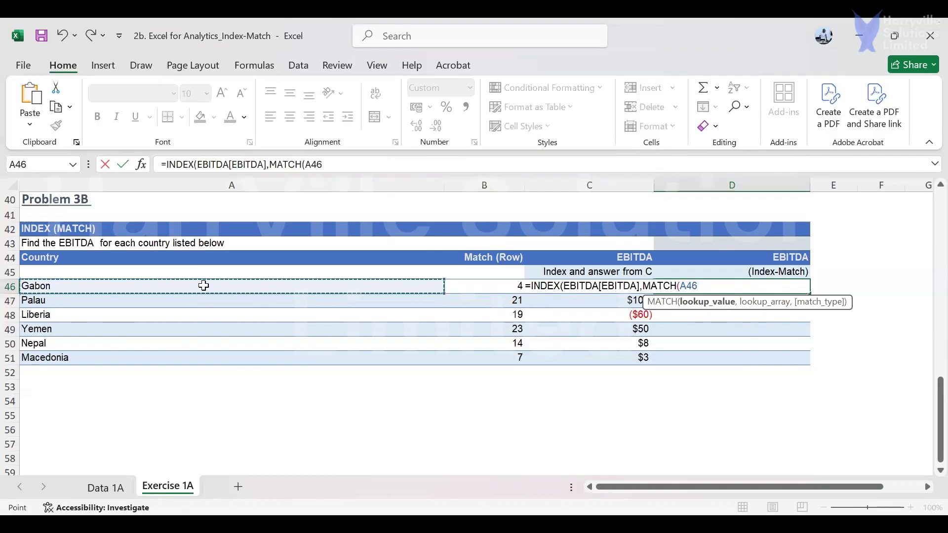
{"action": "type", "text": ","}
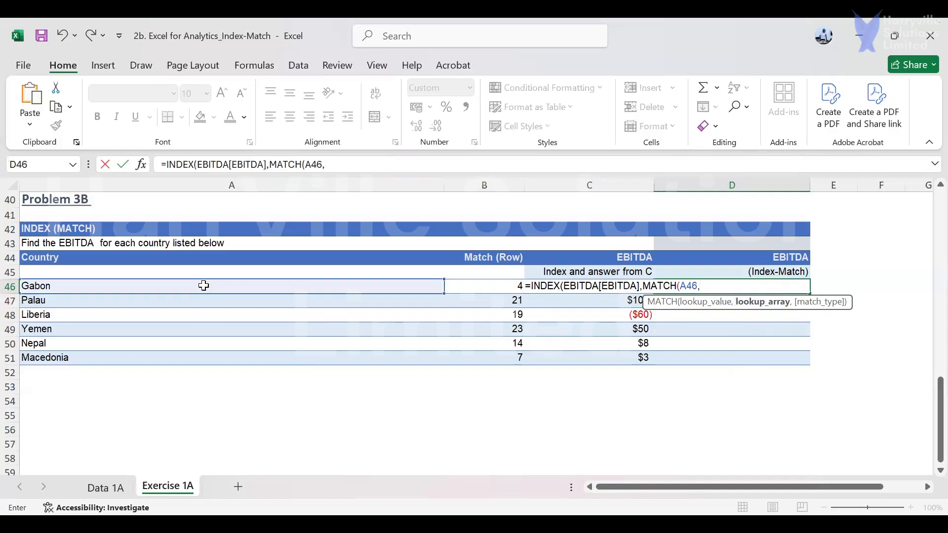
{"action": "type", "text": "ebi"}
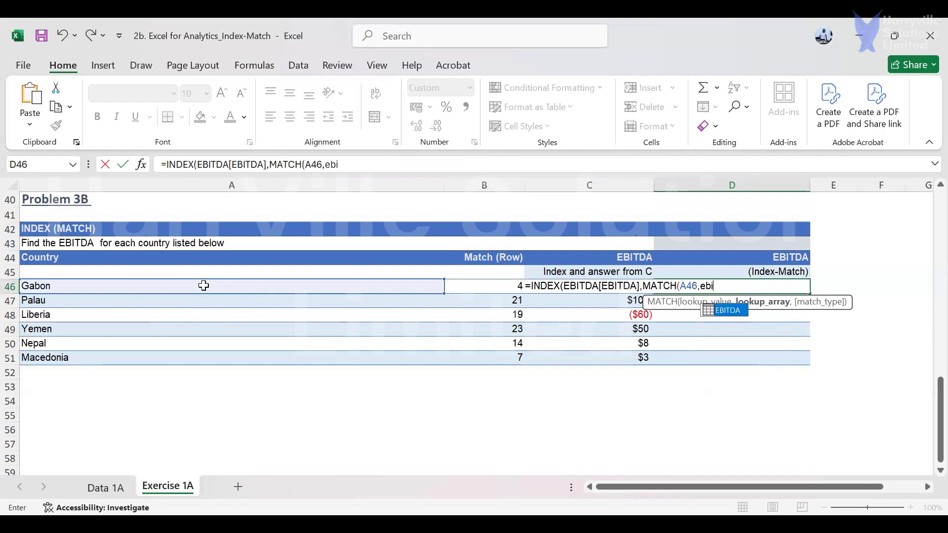
{"action": "key", "text": "Tab"}
{"action": "type", "text": "["}
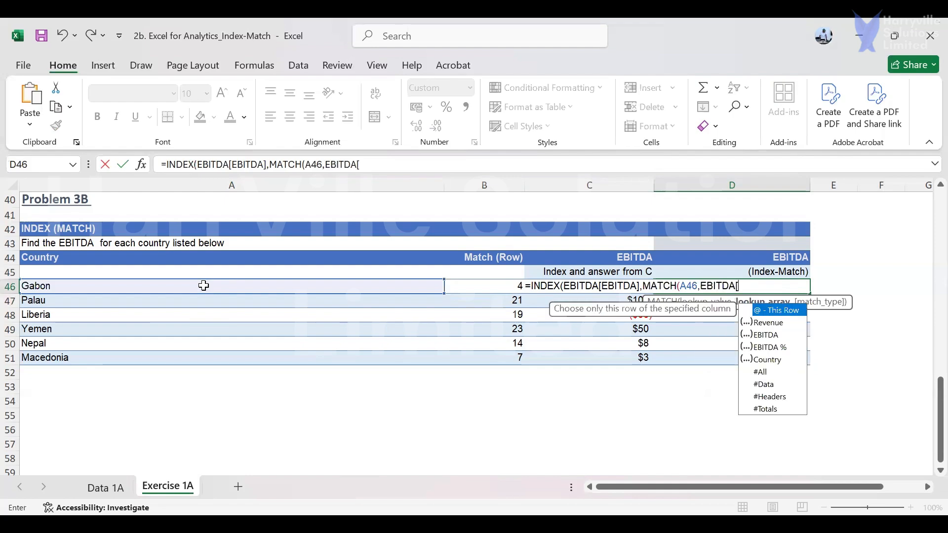
{"action": "key", "text": "Down"}
{"action": "key", "text": "Down"}
{"action": "key", "text": "Down"}
{"action": "key", "text": "Down"}
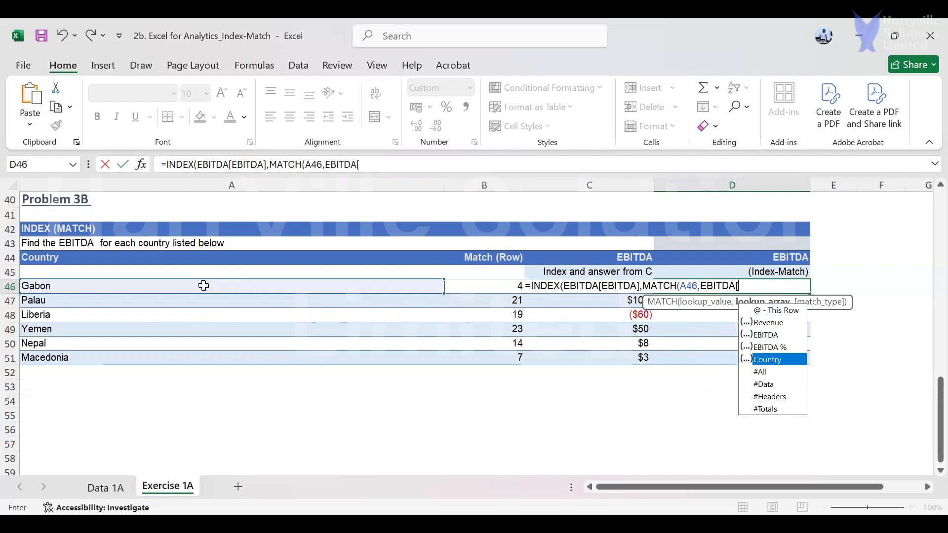
{"action": "key", "text": "Tab"}
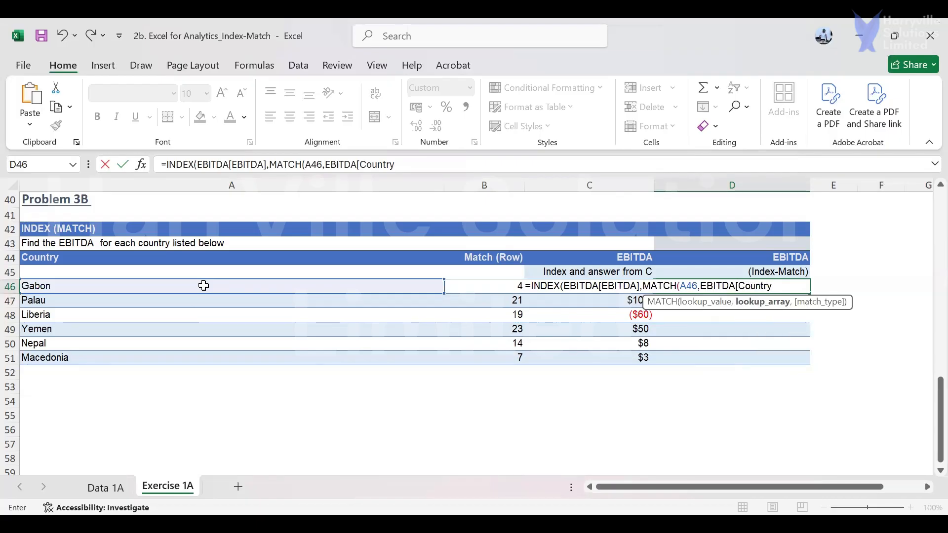
Complete D46's INDEX-MATCH formula with match type 0 for an exact match, and fill it down through D51
{"action": "type", "text": "],"}
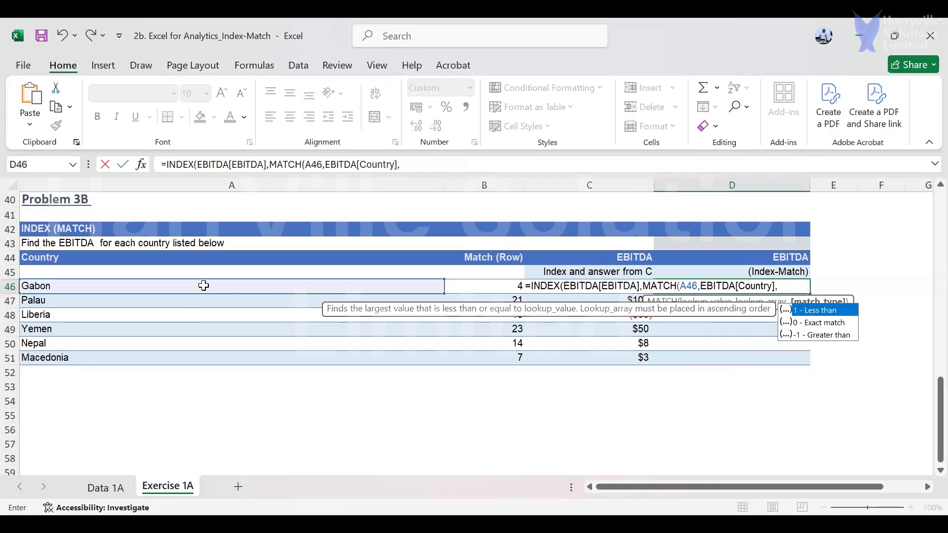
{"action": "key", "text": "Down"}
{"action": "key", "text": "Tab"}
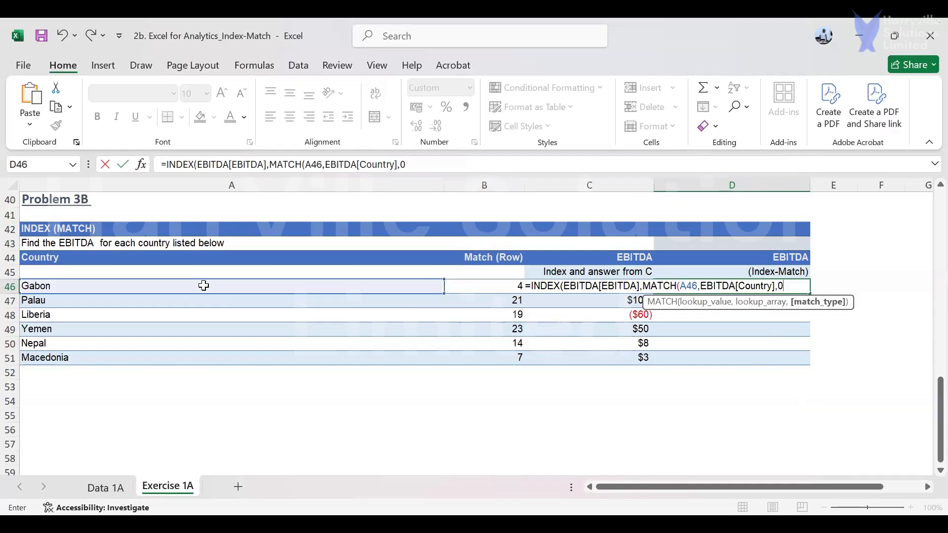
{"action": "type", "text": ")"}
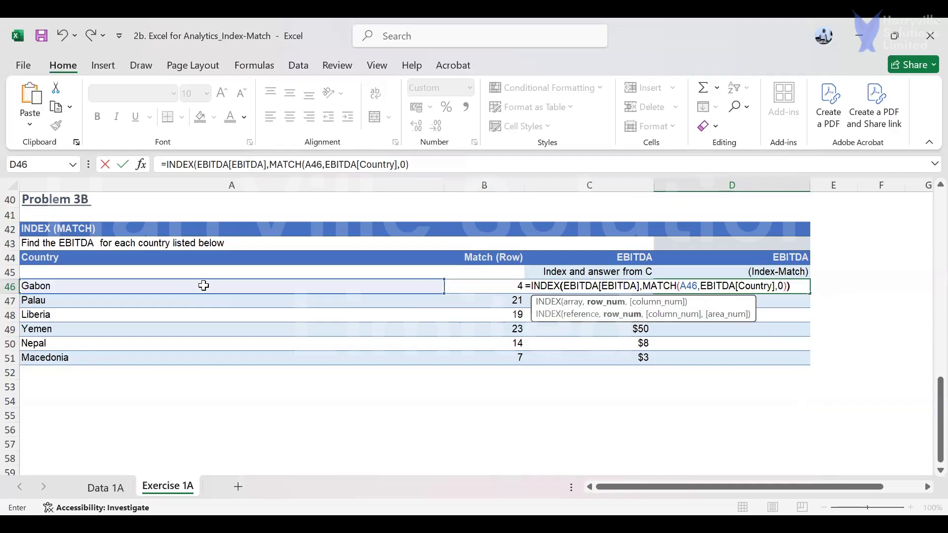
{"action": "type", "text": ")"}
{"action": "key", "text": "Return"}
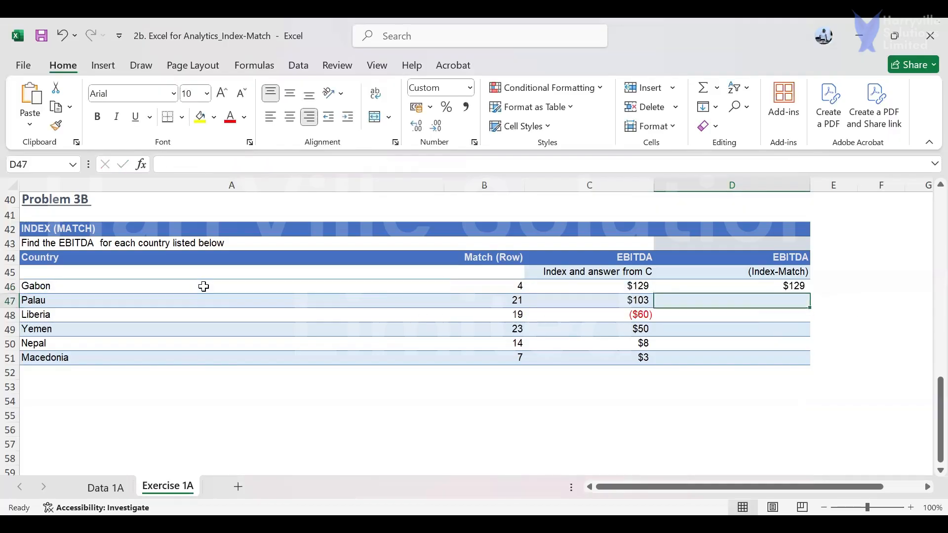
{"action": "left_click", "coordinate": [766, 285]}
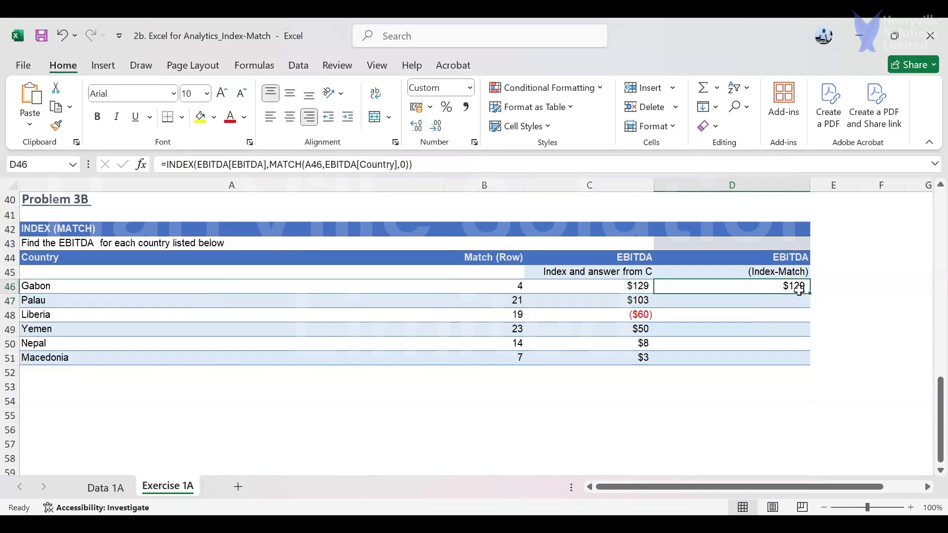
{"action": "double_click", "coordinate": [810, 294]}
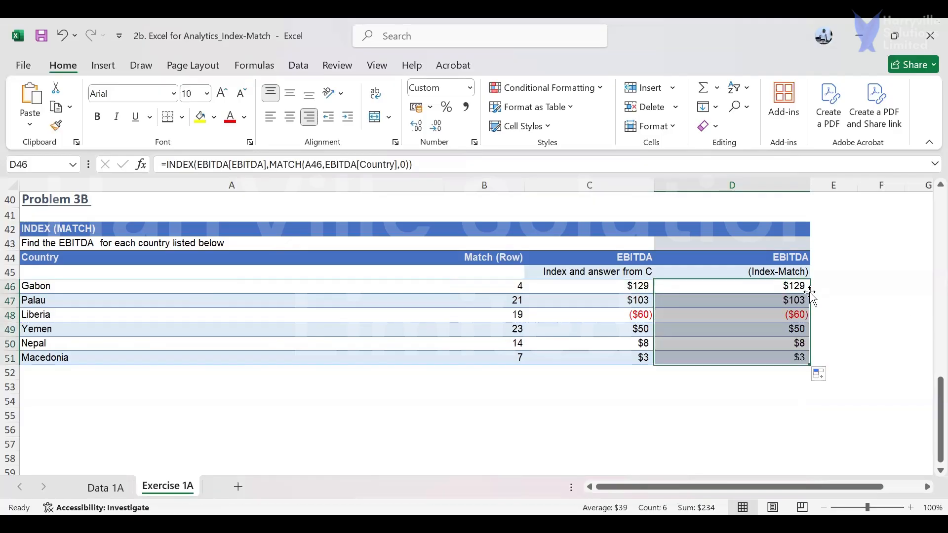
Switch to the Acrobat slides, review the INDEX-MATCH syntax page, and show the Logical Functions title page in full screen
{"action": "left_click", "coordinate": [555, 317]}
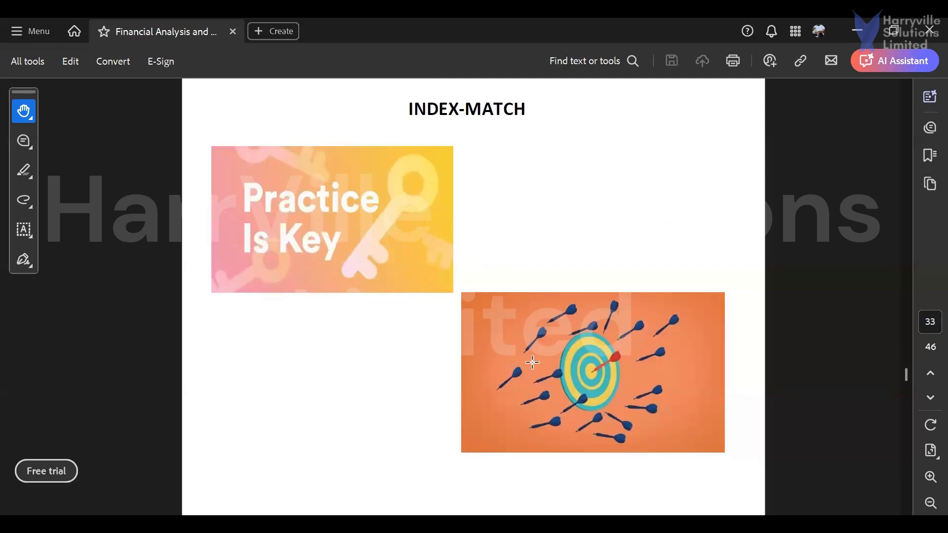
{"action": "scroll", "coordinate": [533, 363], "scroll_direction": "up", "scroll_amount": 1}
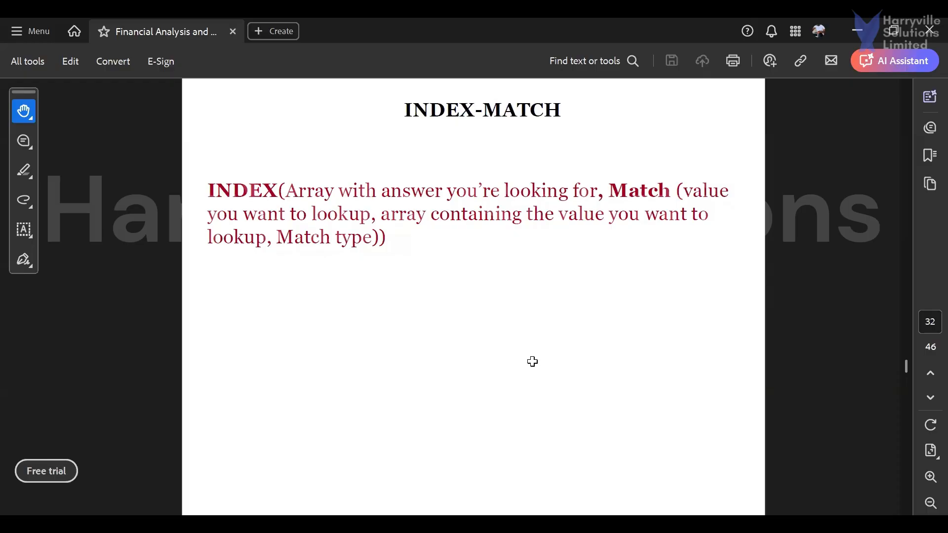
{"action": "key", "text": "alt+Tab"}
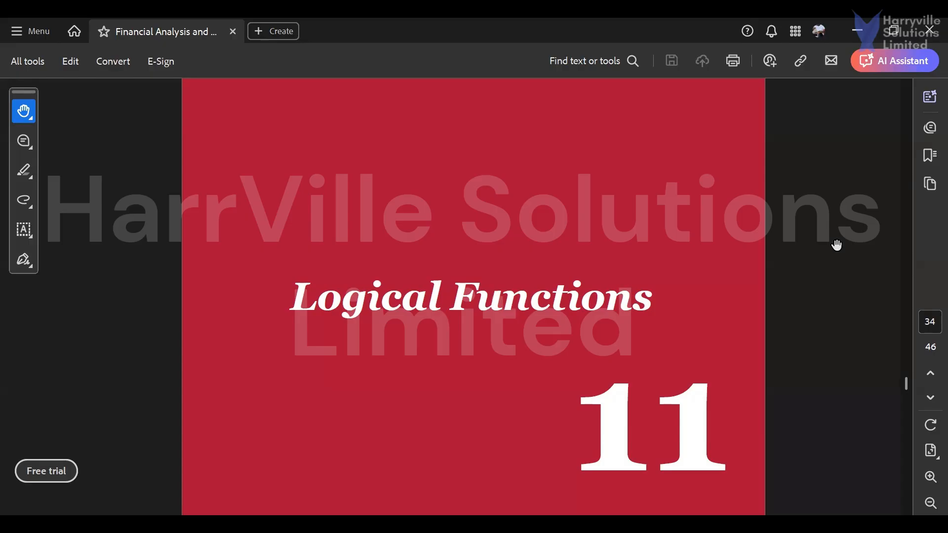
{"action": "key", "text": "ctrl+l"}
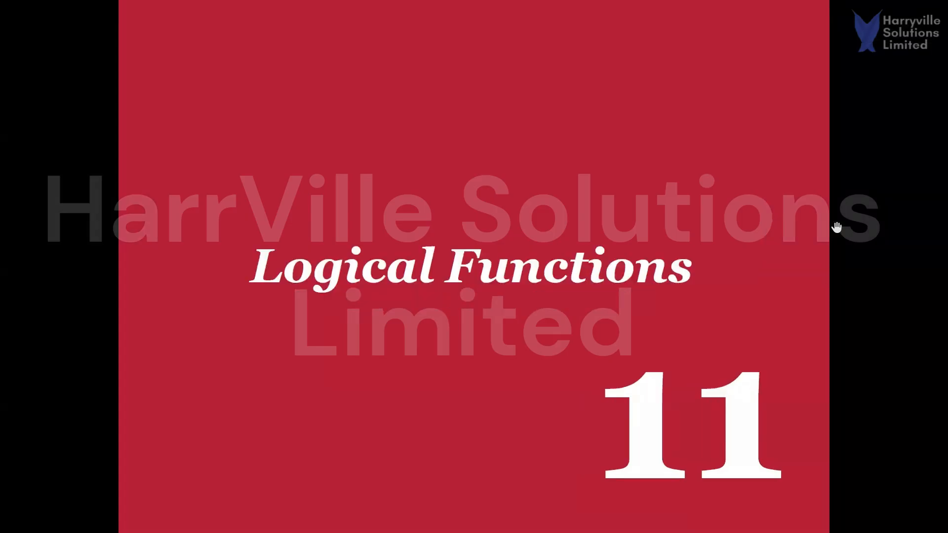
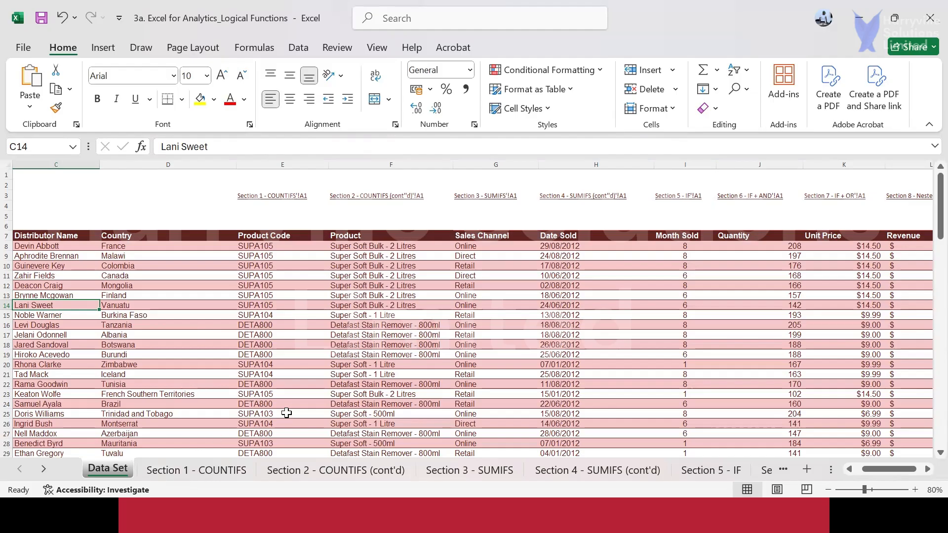
Look through the Data Set sheet of the Logical Functions workbook down to its last records
{"action": "scroll", "coordinate": [273, 403], "scroll_direction": "down", "scroll_amount": 6}
{"action": "scroll", "coordinate": [272, 403], "scroll_direction": "down", "scroll_amount": 20}
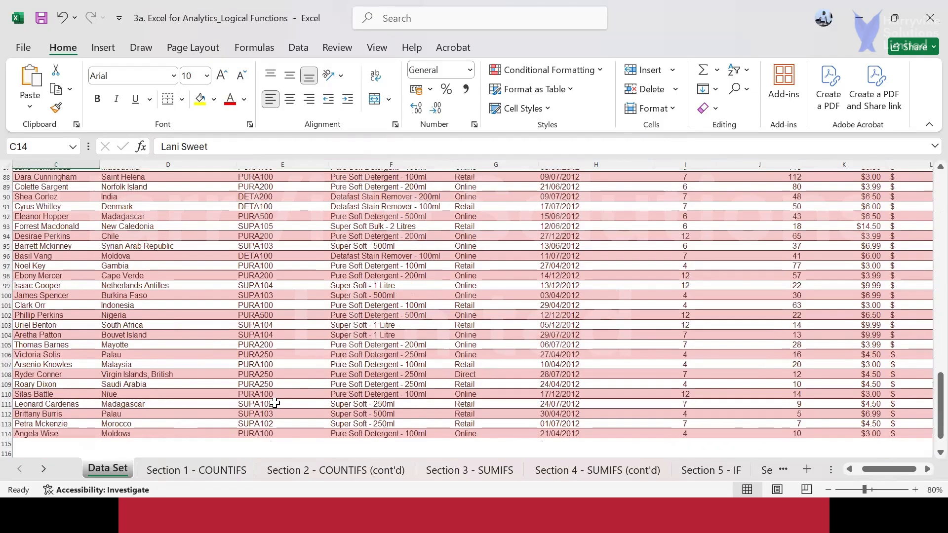
Return to the start of the Data Set sheet and review the row 7 headers from Distributor ID to Sales Channel
{"action": "scroll", "coordinate": [274, 403], "scroll_direction": "up", "scroll_amount": 20}
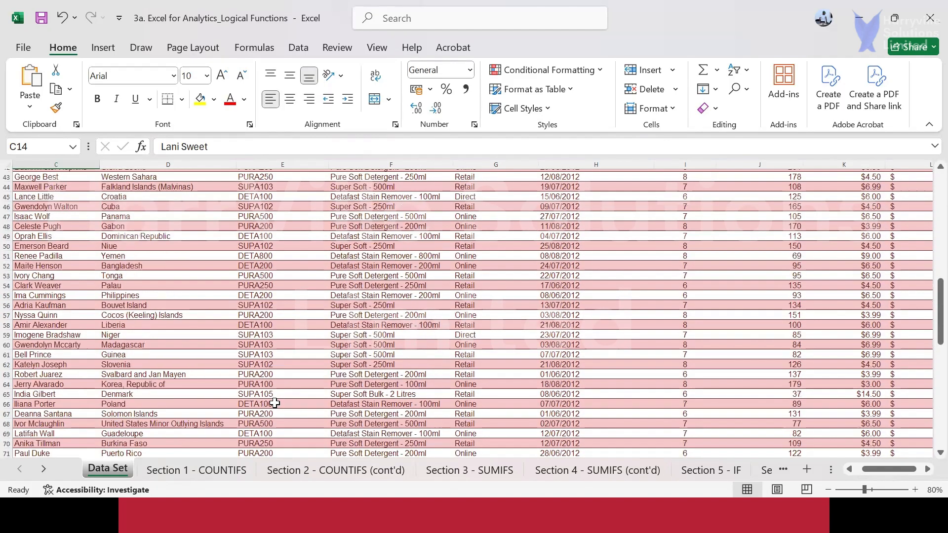
{"action": "scroll", "coordinate": [275, 404], "scroll_direction": "up", "scroll_amount": 7}
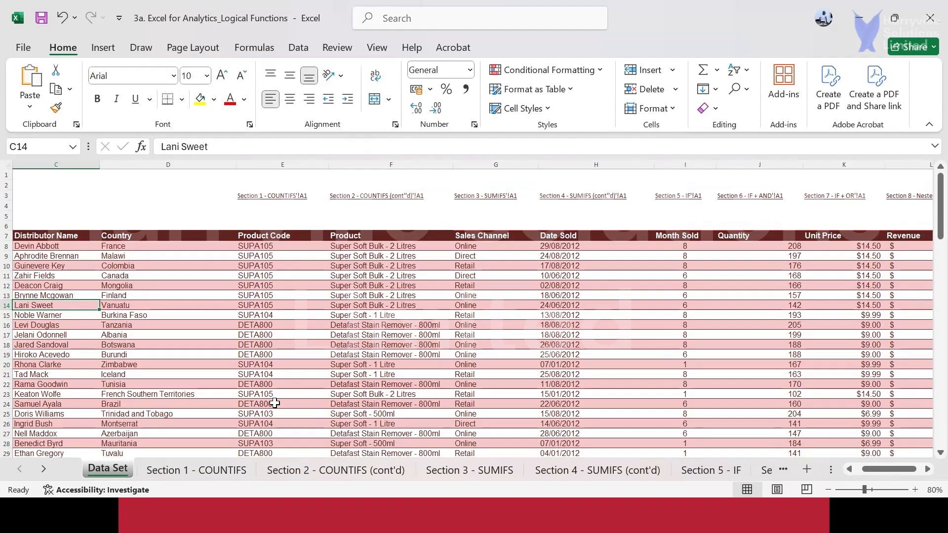
{"action": "left_click", "coordinate": [845, 466]}
{"action": "left_click", "coordinate": [845, 465]}
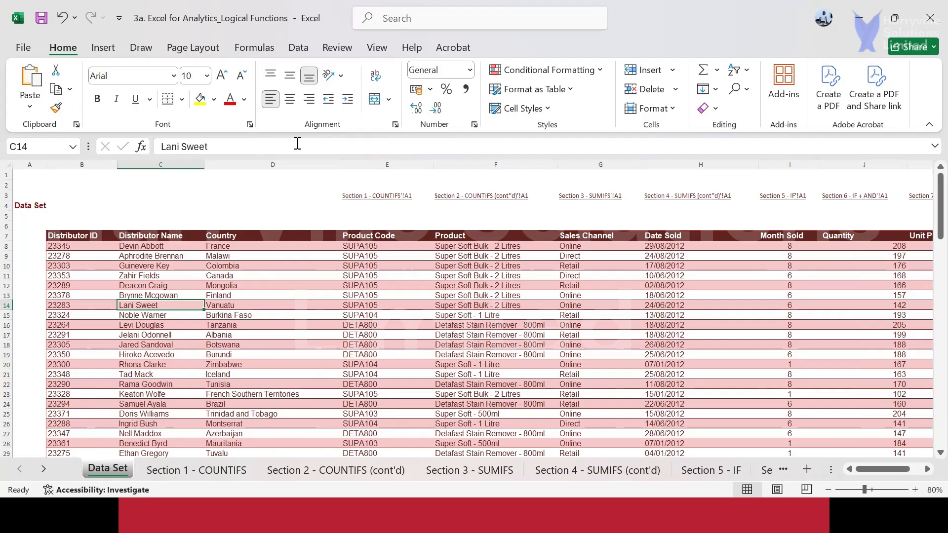
{"action": "left_click", "coordinate": [92, 234]}
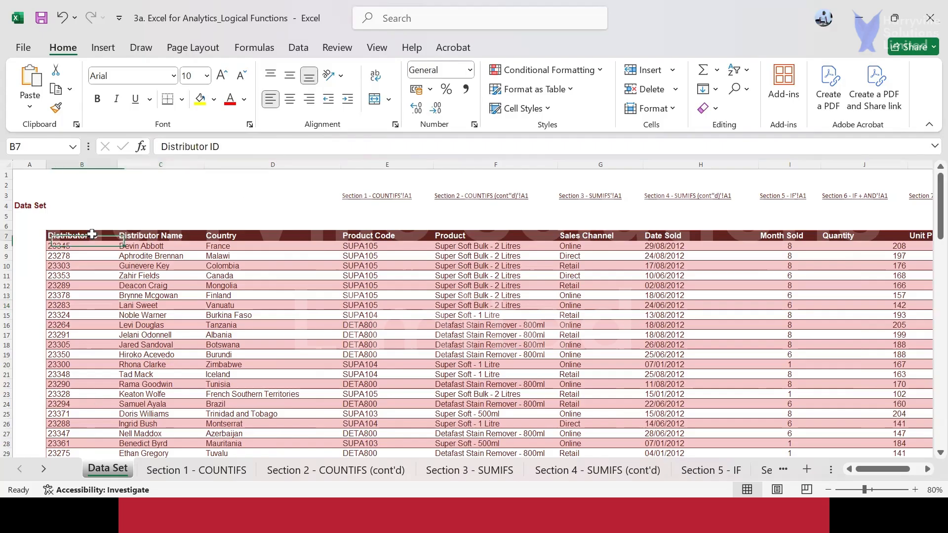
{"action": "left_click", "coordinate": [168, 237]}
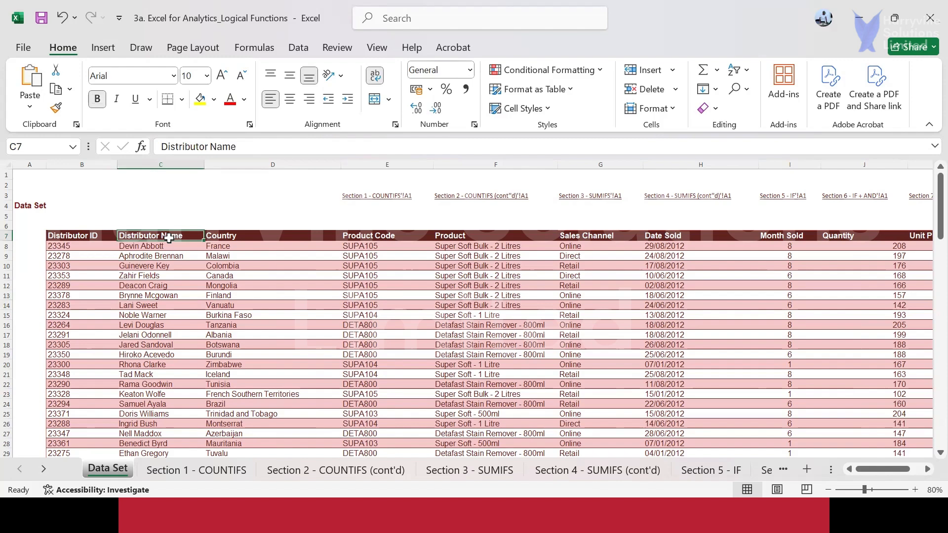
{"action": "left_click", "coordinate": [255, 239]}
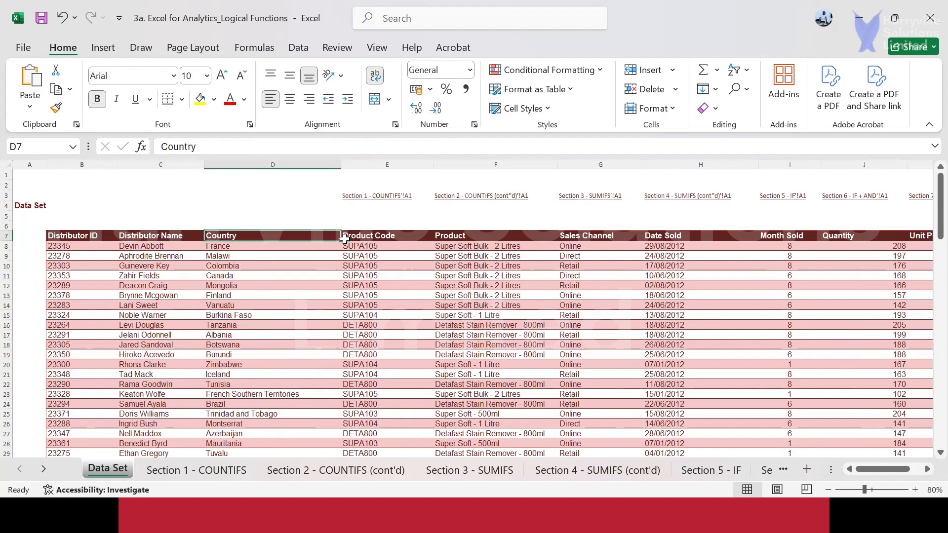
{"action": "left_click", "coordinate": [391, 237]}
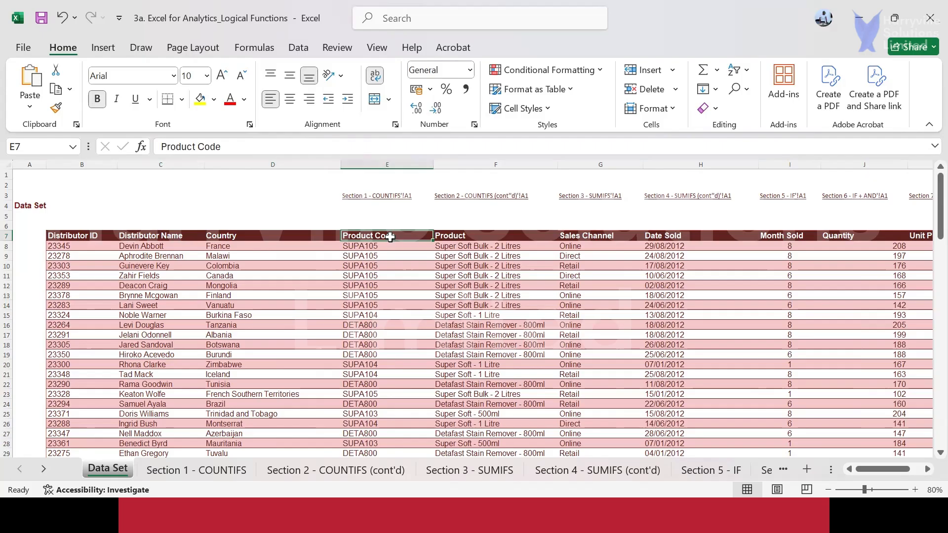
{"action": "left_click", "coordinate": [475, 235]}
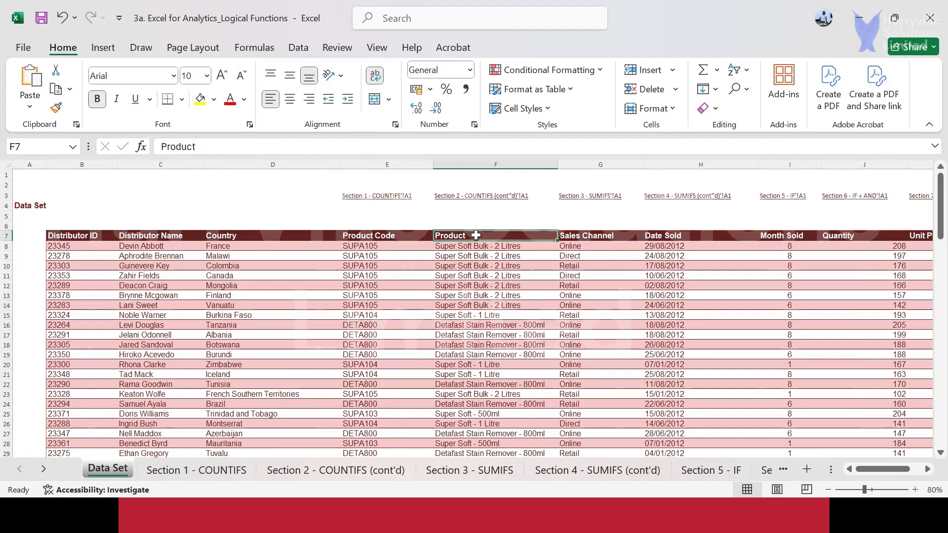
{"action": "left_click", "coordinate": [616, 233]}
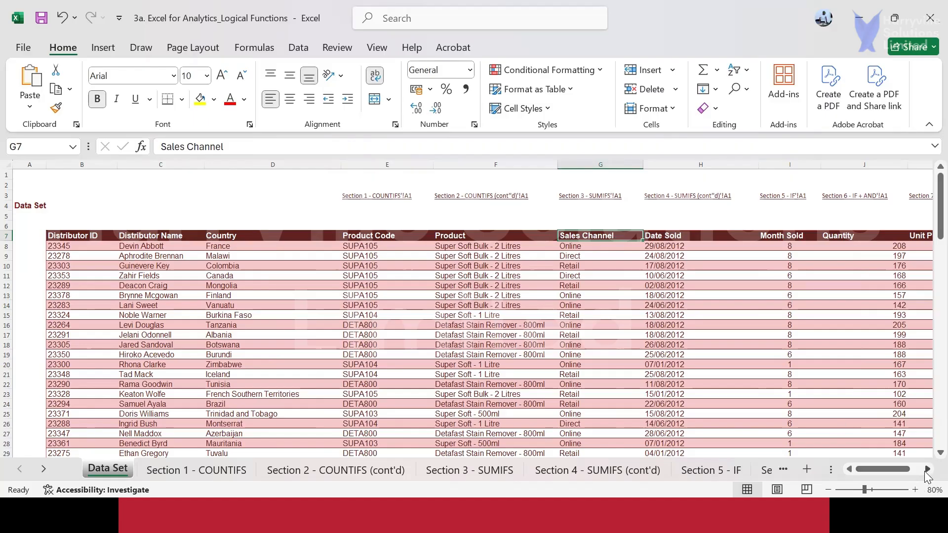
Examine the remaining data set columns through Revenue, comparing the Date Sold column with the Month Sold column
{"action": "left_click", "coordinate": [927, 469]}
{"action": "left_click", "coordinate": [927, 469]}
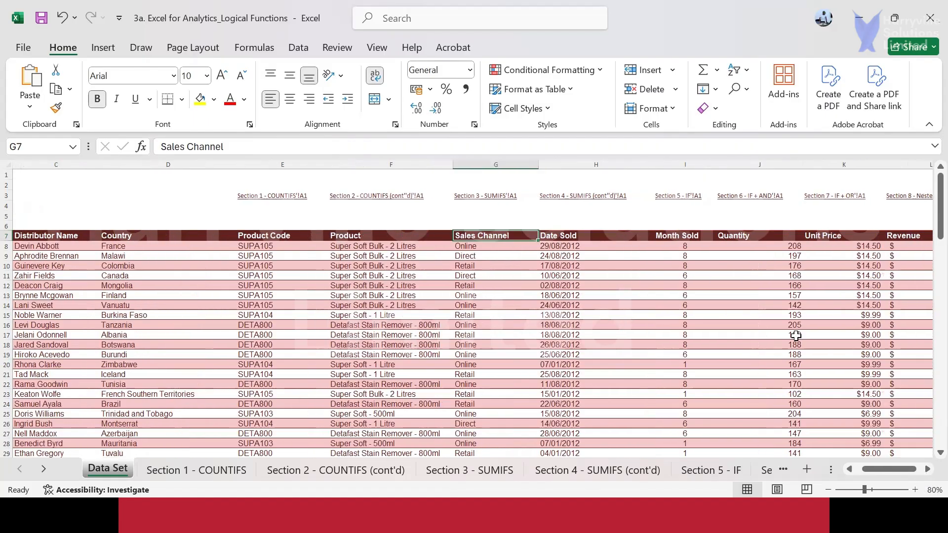
{"action": "left_click", "coordinate": [752, 238]}
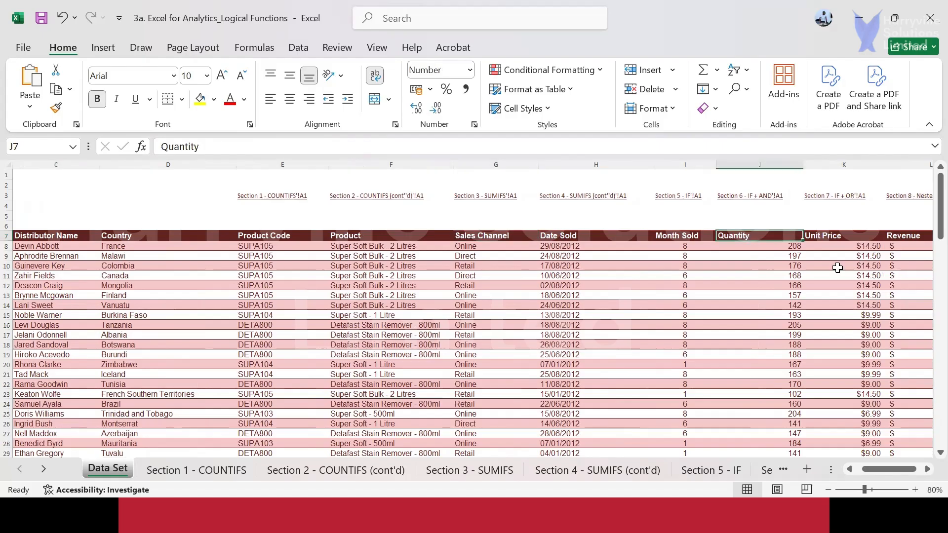
{"action": "left_click", "coordinate": [927, 470]}
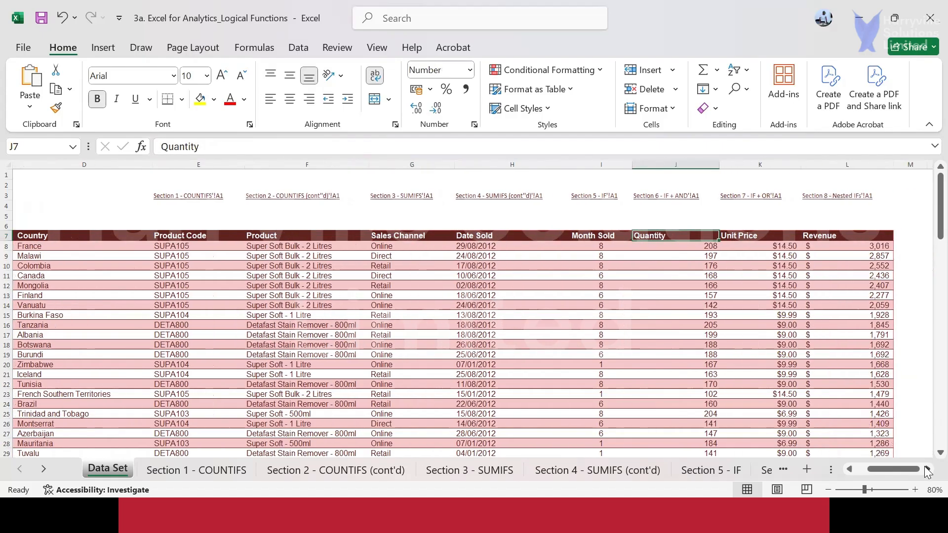
{"action": "left_click", "coordinate": [848, 469]}
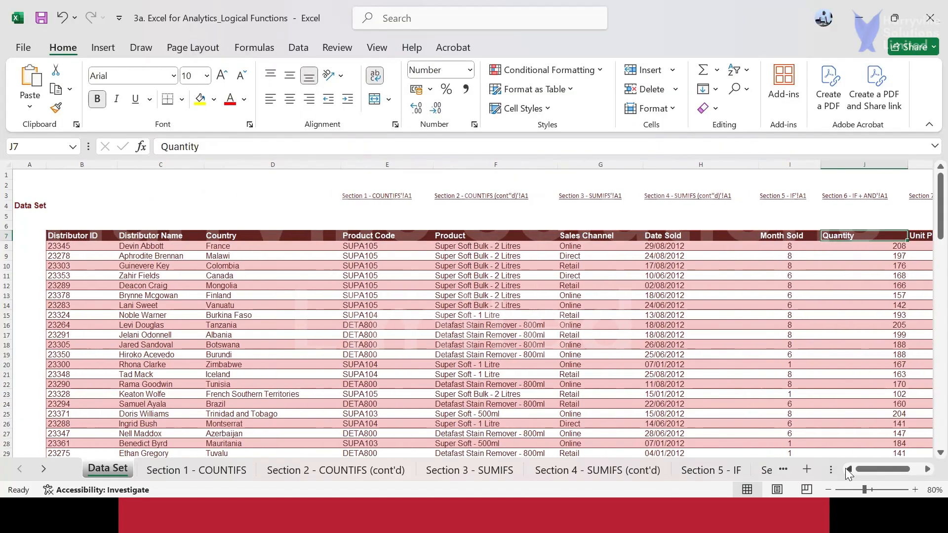
{"action": "left_click", "coordinate": [927, 469]}
{"action": "scroll", "coordinate": [382, 285], "scroll_direction": "down", "scroll_amount": 2}
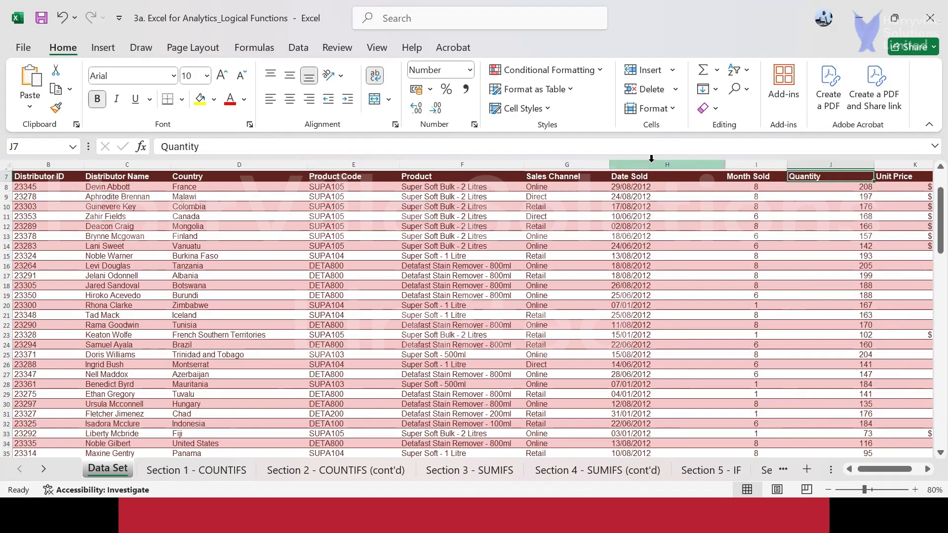
{"action": "left_click", "coordinate": [652, 161]}
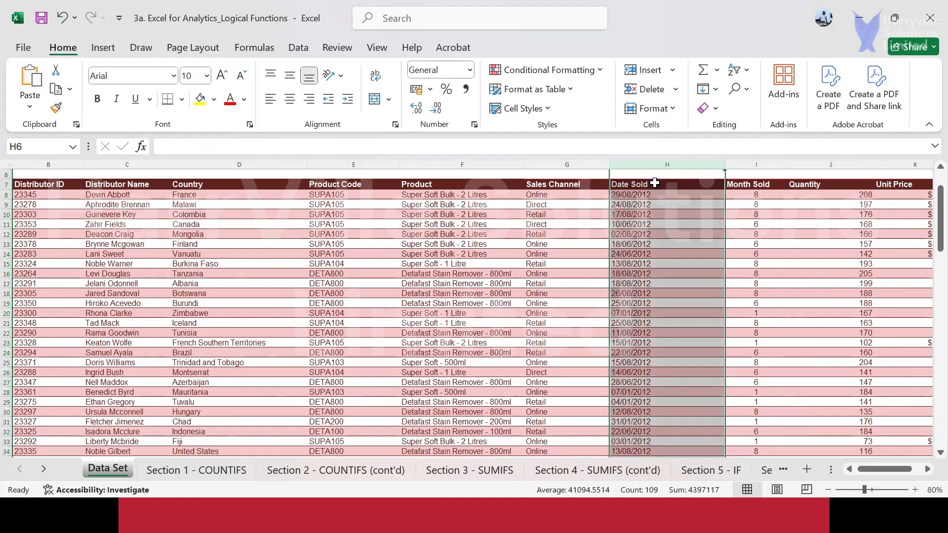
{"action": "left_click", "coordinate": [655, 183]}
{"action": "left_click", "coordinate": [737, 183]}
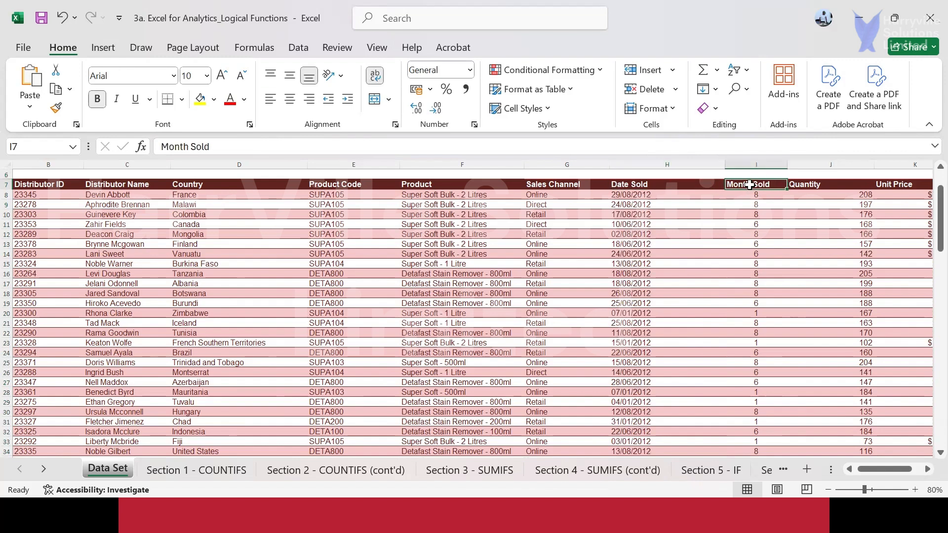
{"action": "left_click", "coordinate": [648, 183]}
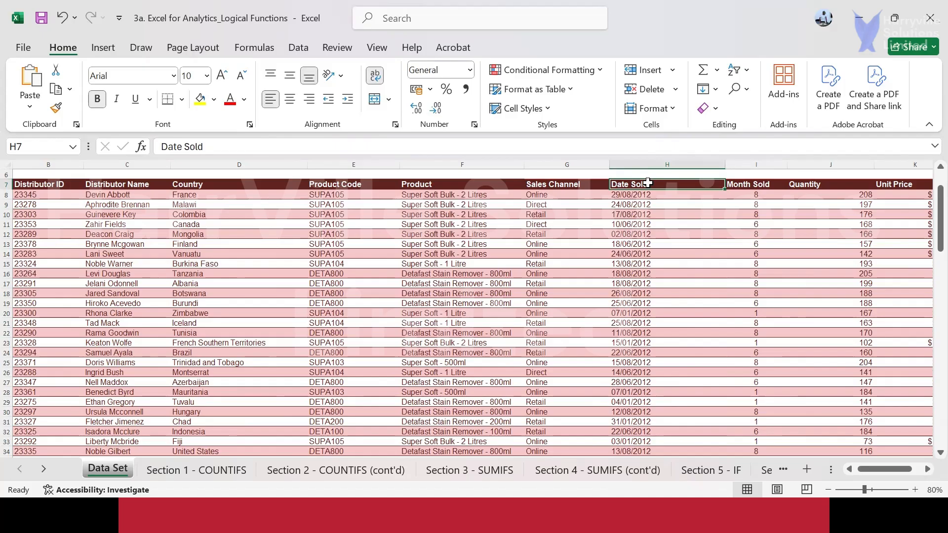
{"action": "left_click", "coordinate": [753, 183]}
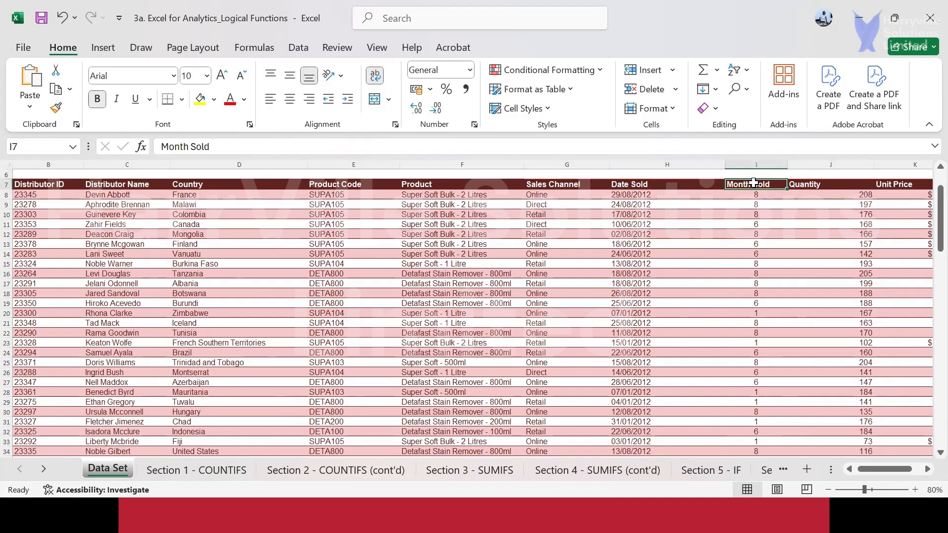
Insert three blank columns between the Date Sold and Month Sold columns
{"action": "left_click", "coordinate": [746, 160]}
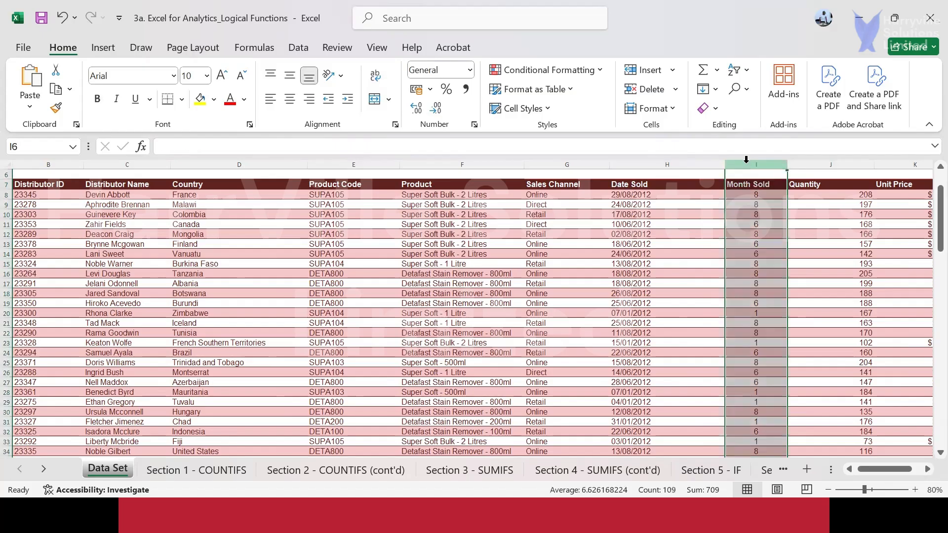
{"action": "right_click", "coordinate": [746, 159]}
{"action": "left_click", "coordinate": [777, 312]}
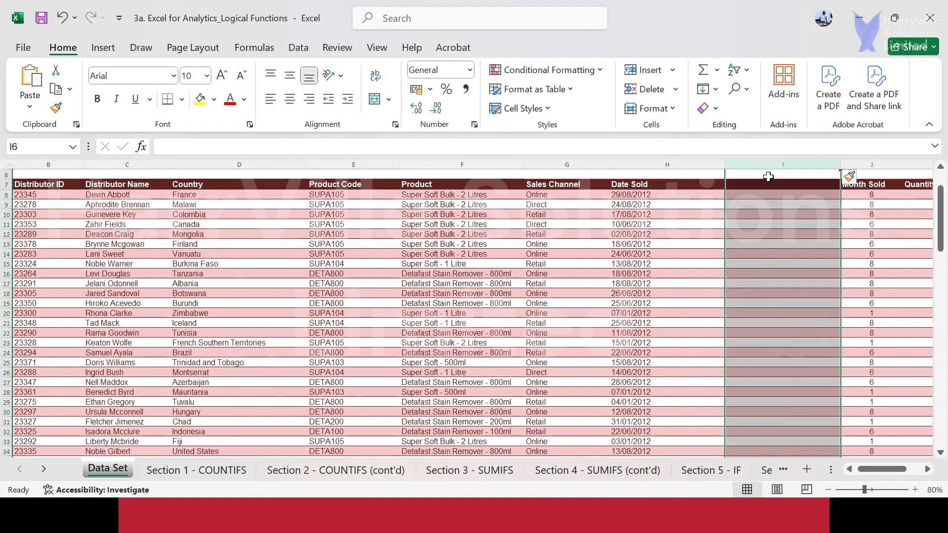
{"action": "right_click", "coordinate": [768, 161]}
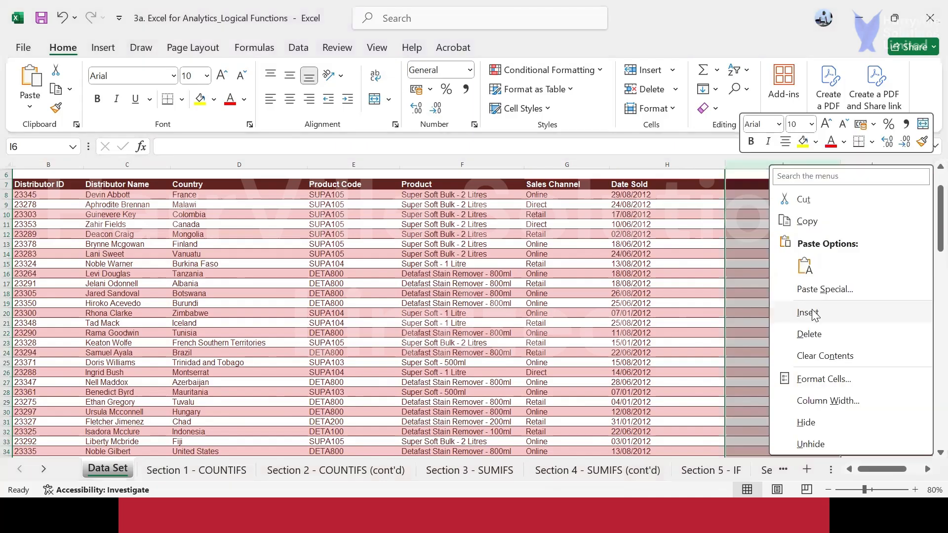
{"action": "left_click", "coordinate": [810, 312]}
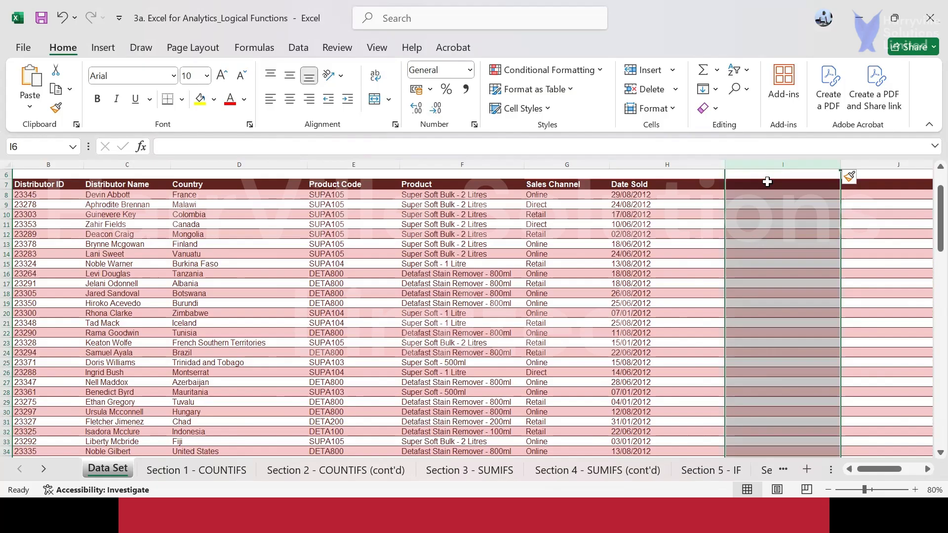
{"action": "right_click", "coordinate": [768, 160]}
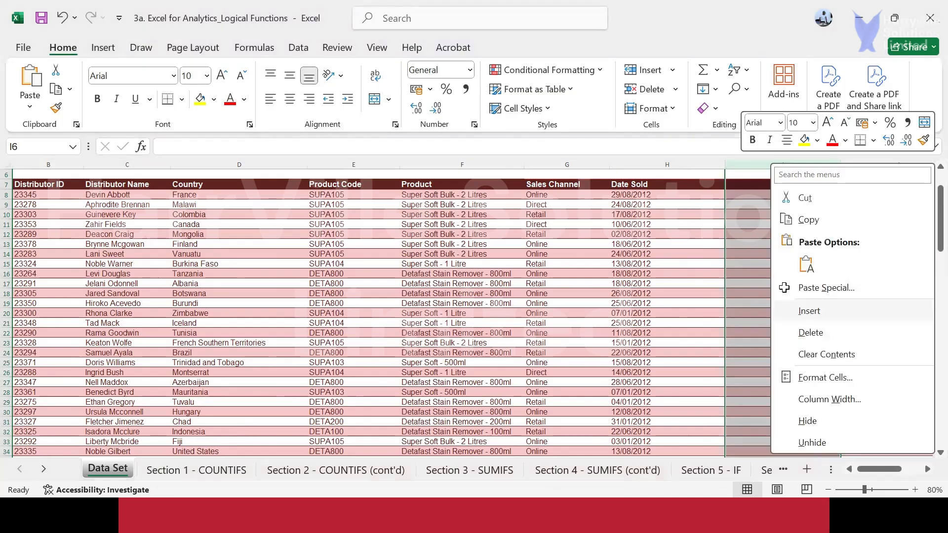
{"action": "key", "text": "Escape"}
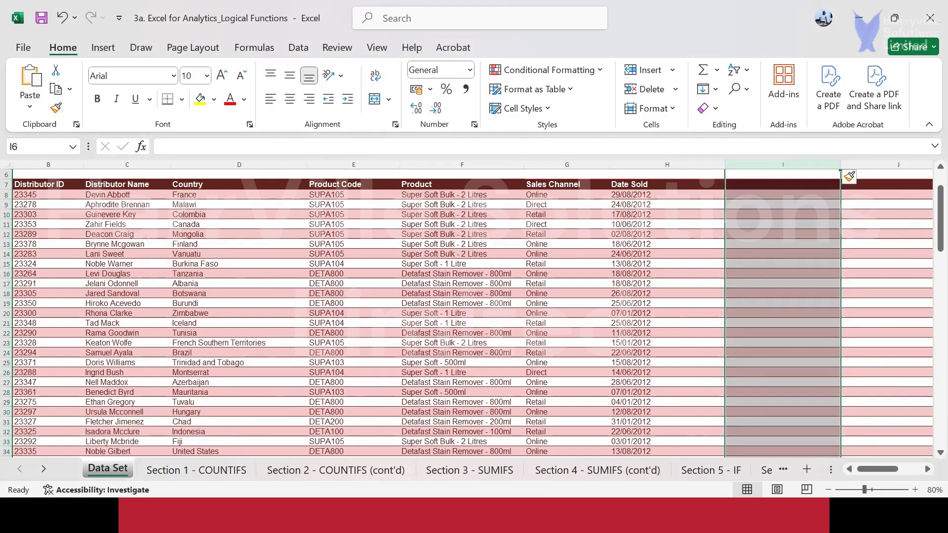
Enter the headers Day, Month and Year in I7, J7 and K7 of the new columns
{"action": "left_click", "coordinate": [928, 469]}
{"action": "left_click", "coordinate": [927, 469]}
{"action": "left_click", "coordinate": [616, 185]}
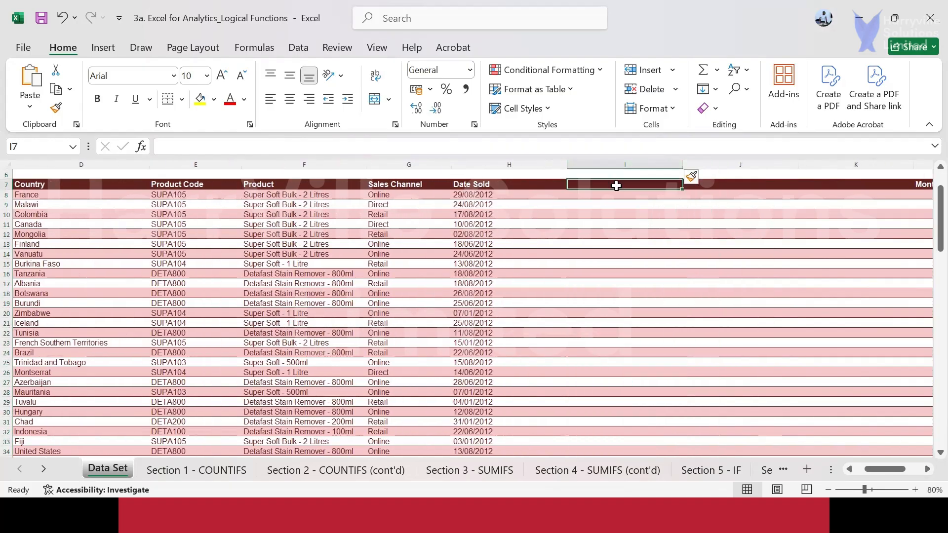
{"action": "type", "text": "Day"}
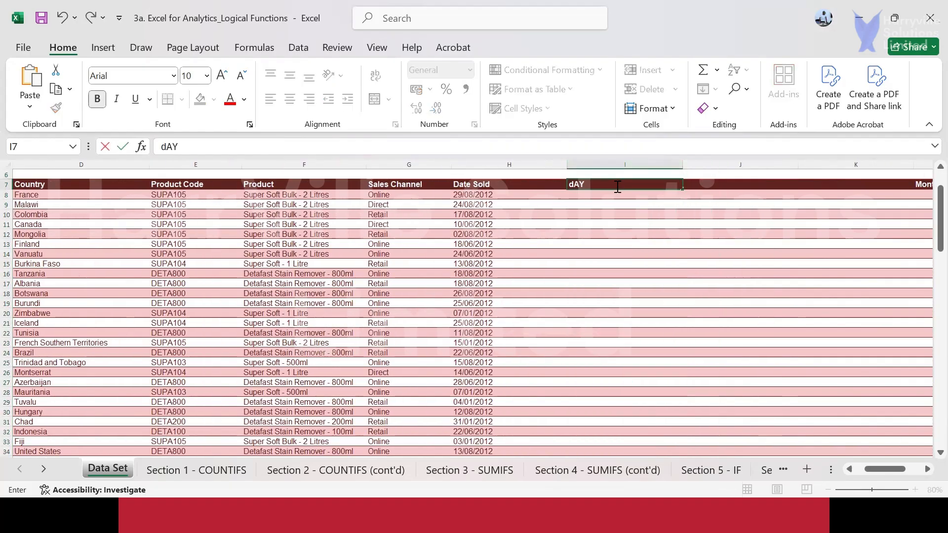
{"action": "key", "text": "Tab"}
{"action": "type", "text": "Month"}
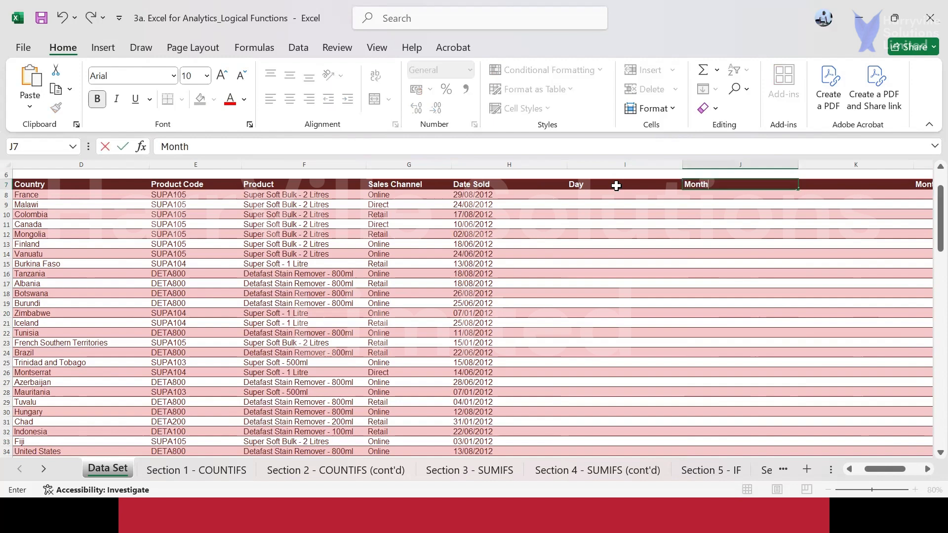
{"action": "key", "text": "Tab"}
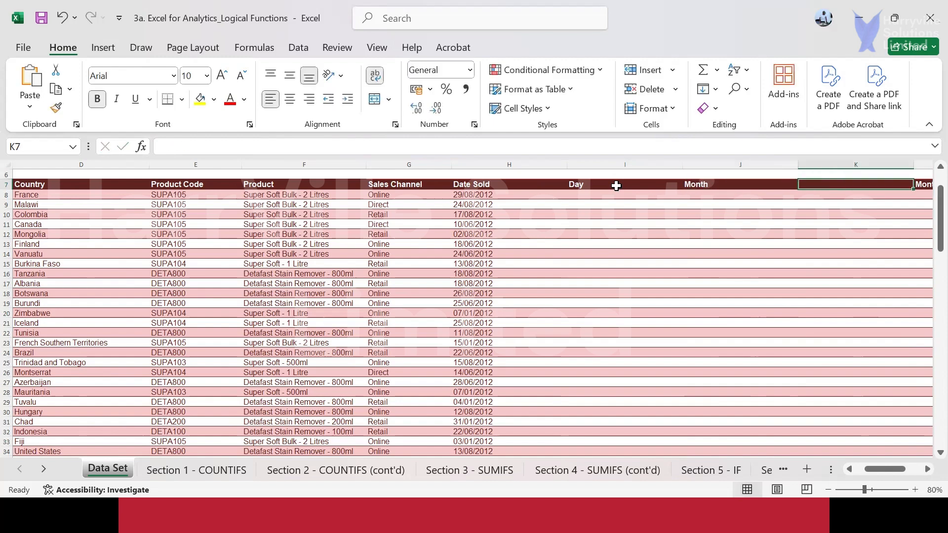
{"action": "type", "text": "Year"}
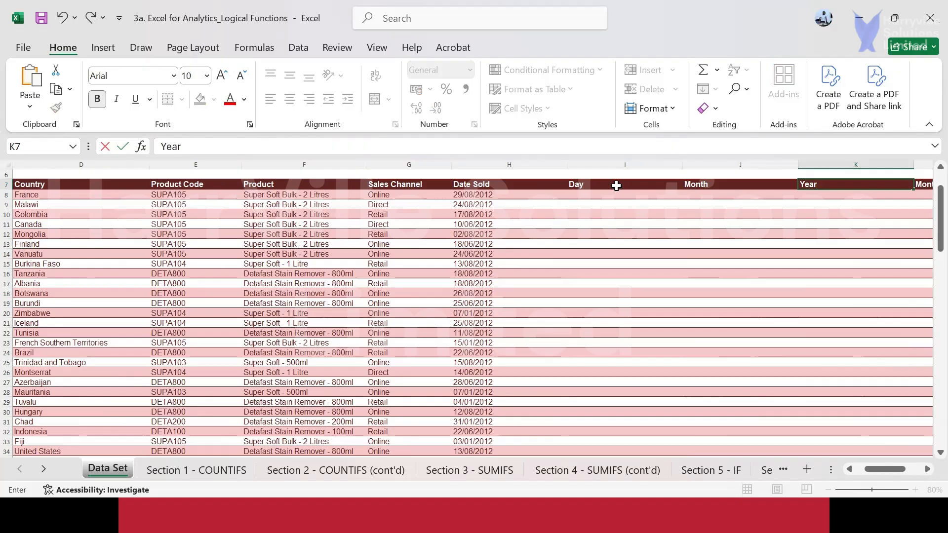
{"action": "key", "text": "Return"}
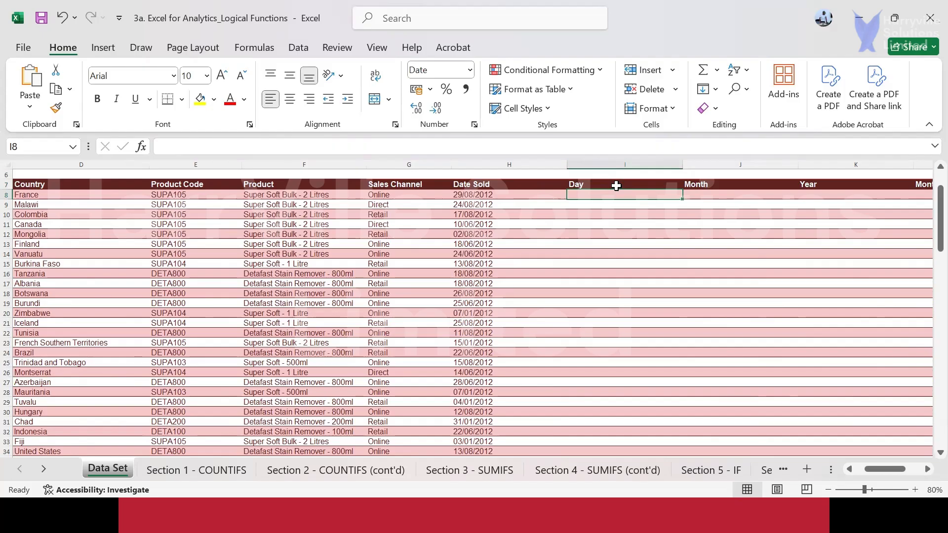
Enter the formula =TEXT(H8,"ddd") in I8 to extract the abbreviated weekday from the first Date Sold value
{"action": "type", "text": "="}
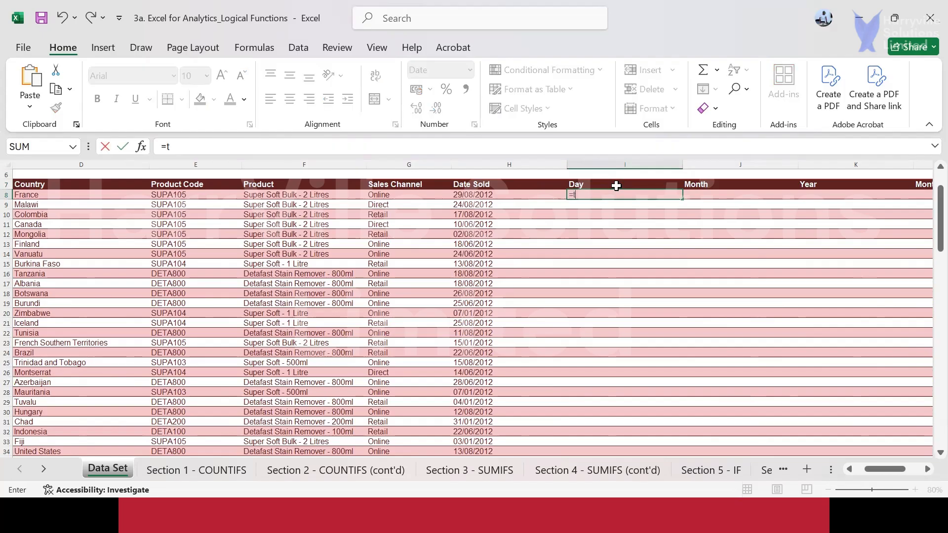
{"action": "type", "text": "text("}
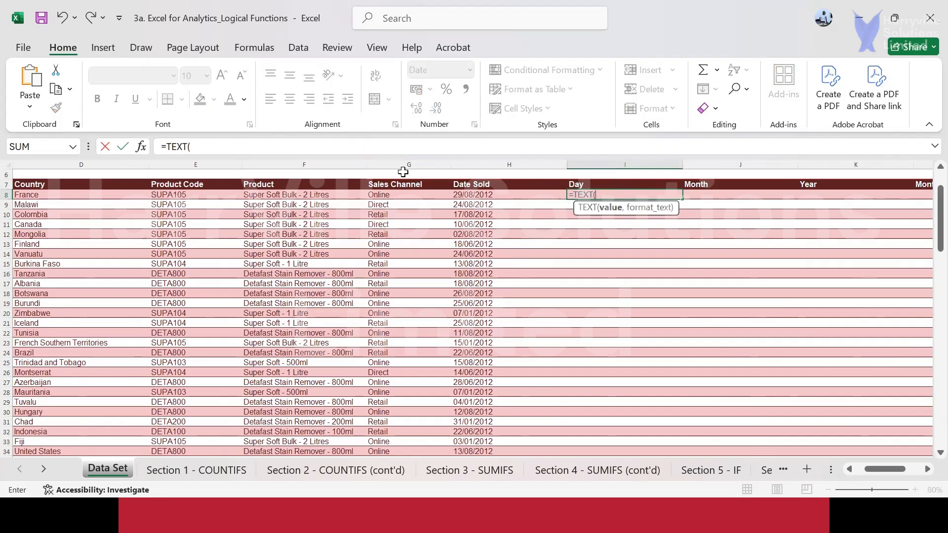
{"action": "left_click", "coordinate": [462, 195]}
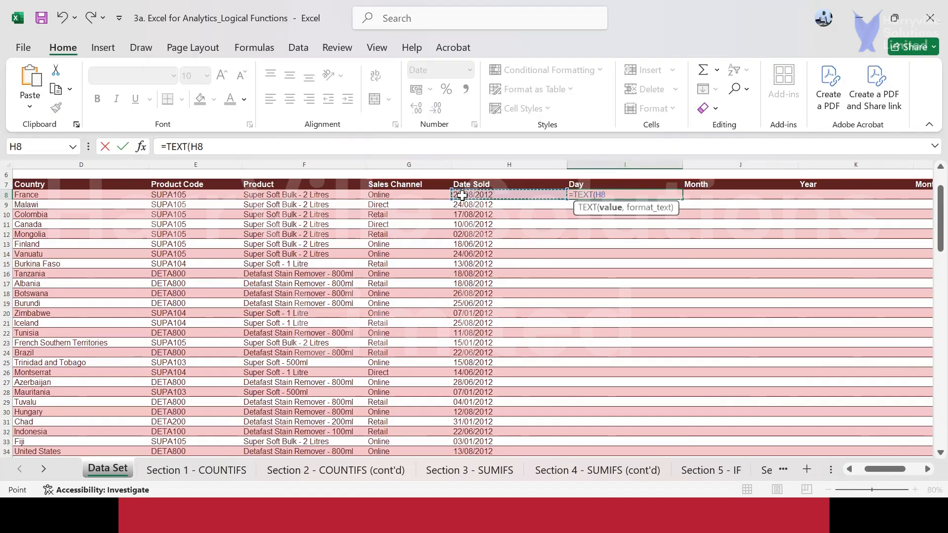
{"action": "type", "text": ","}
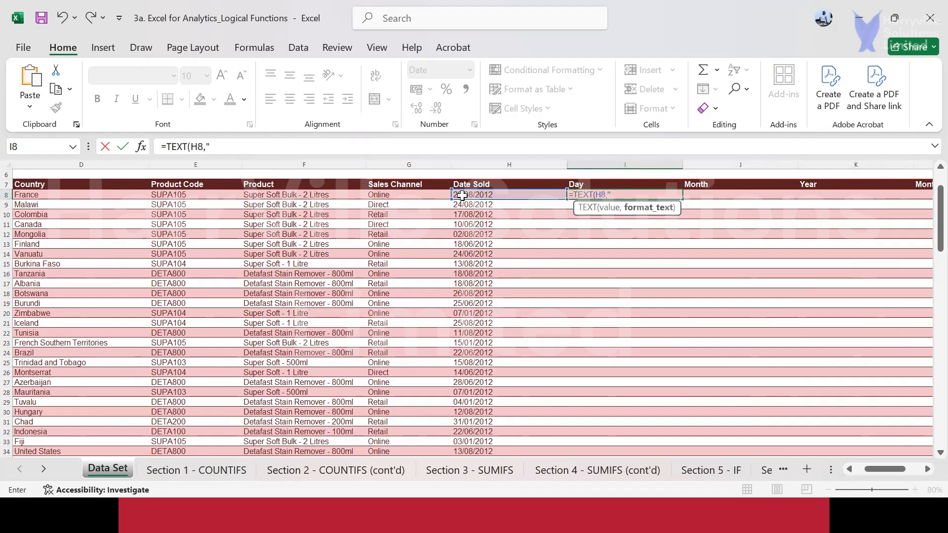
{"action": "type", "text": "ddd\")"}
{"action": "key", "text": "Return"}
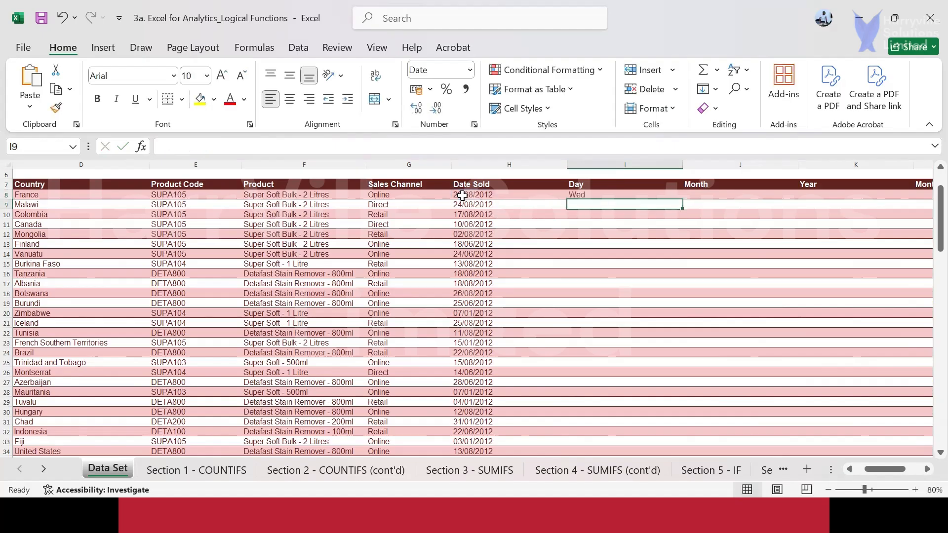
Change the I8 formula to =TEXT(H8,"dddd") for full weekday names and fill it down the Day column
{"action": "left_click", "coordinate": [584, 195]}
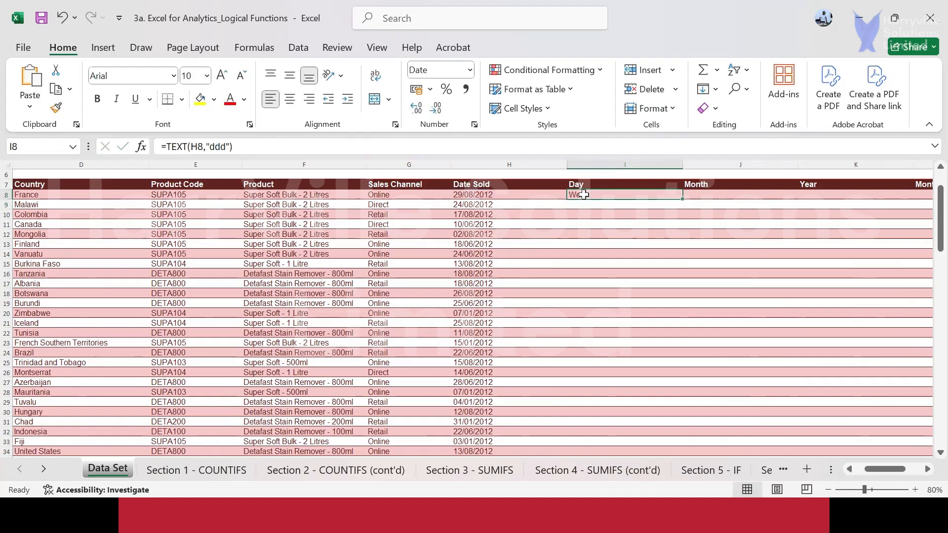
{"action": "left_click", "coordinate": [228, 146]}
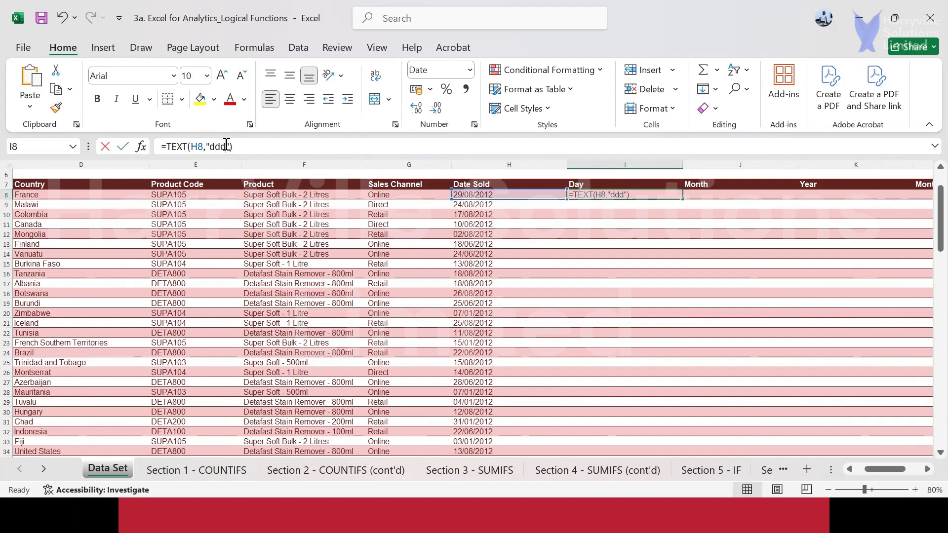
{"action": "type", "text": "d"}
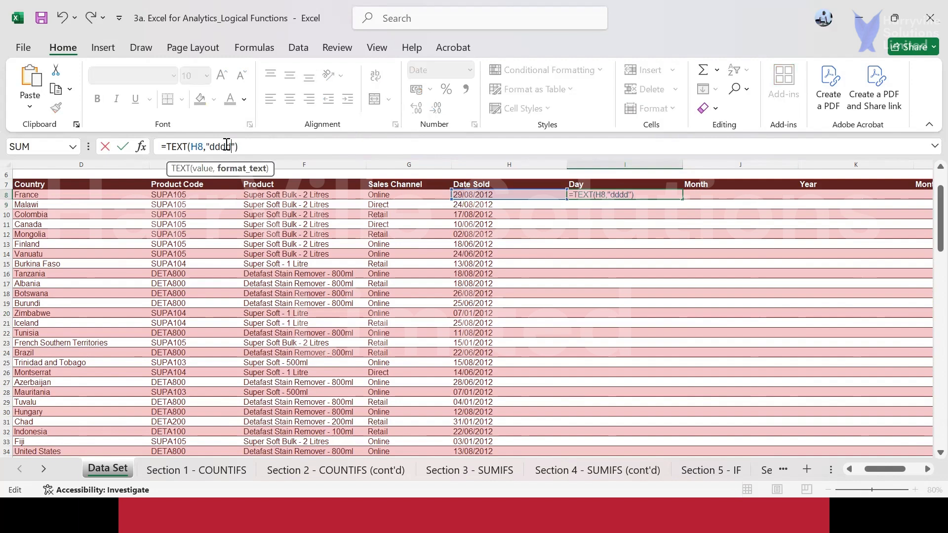
{"action": "key", "text": "Return"}
{"action": "left_click", "coordinate": [647, 194]}
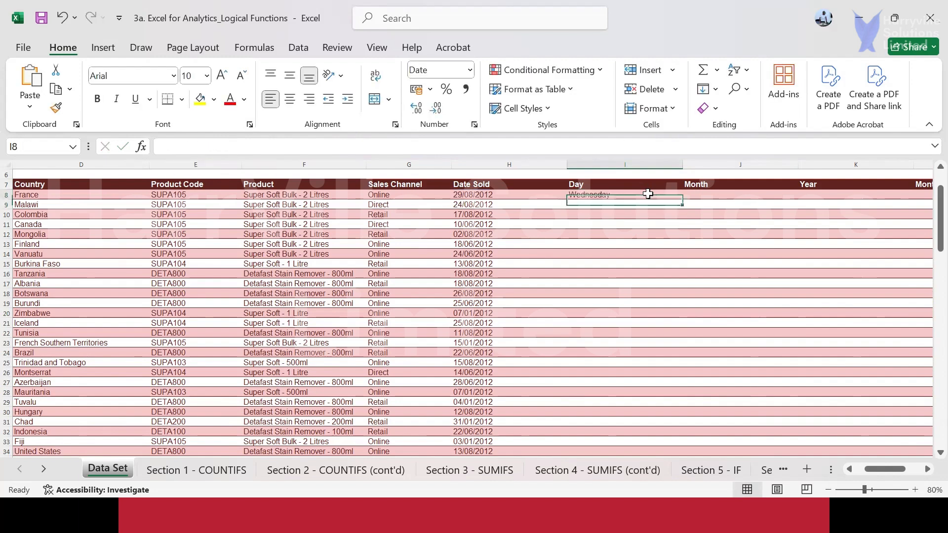
{"action": "double_click", "coordinate": [682, 200]}
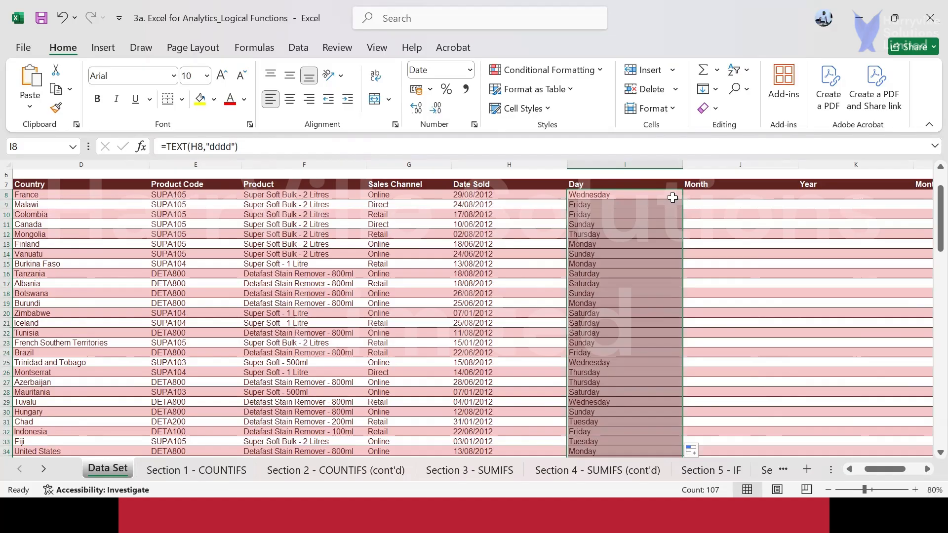
Enter =TEXT(H8,"mmmm") in J8 to extract the full month name and fill it down the Month column
{"action": "left_click", "coordinate": [747, 195]}
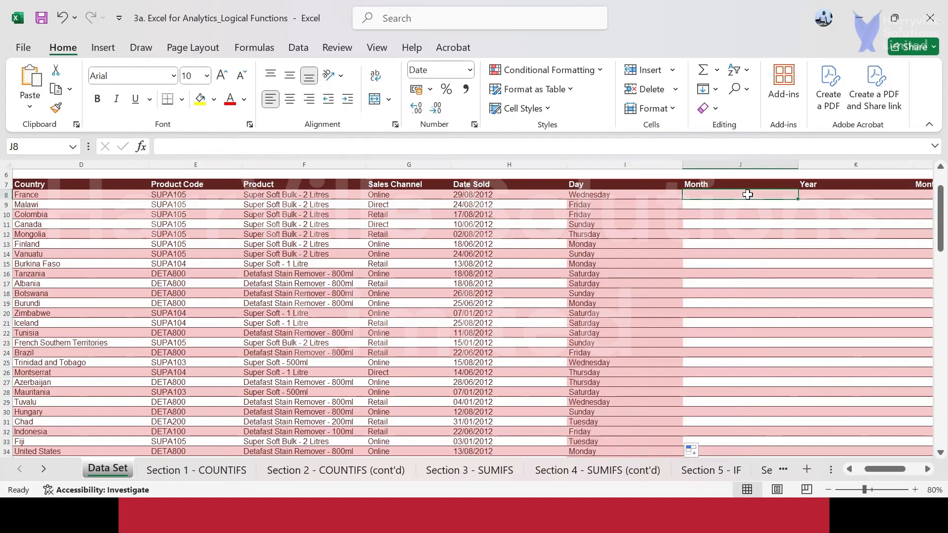
{"action": "type", "text": "="}
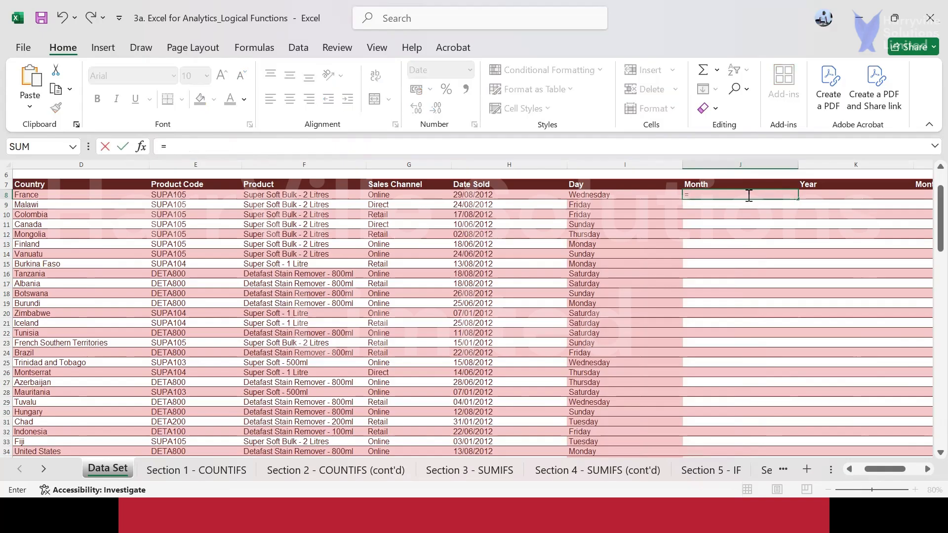
{"action": "type", "text": "te"}
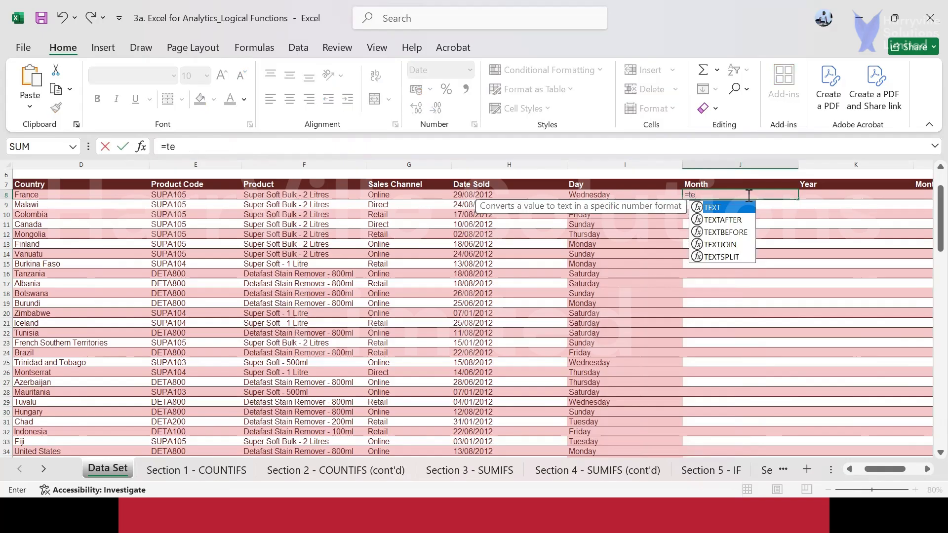
{"action": "key", "text": "Tab"}
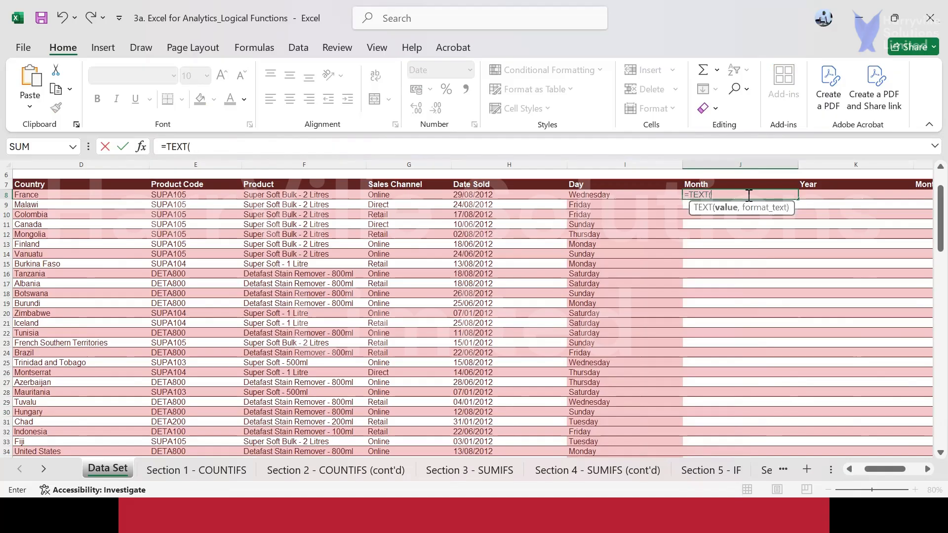
{"action": "left_click", "coordinate": [495, 194]}
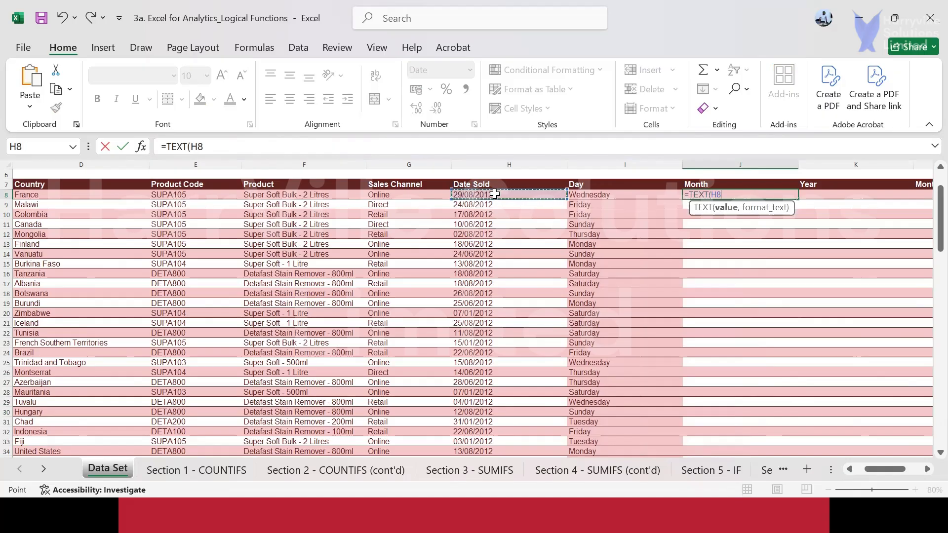
{"action": "type", "text": ","}
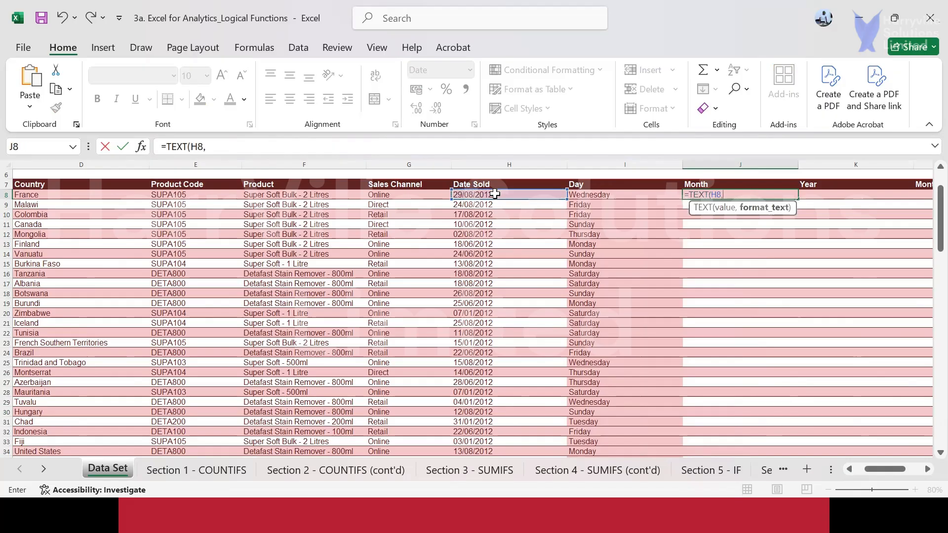
{"action": "type", "text": "\"M"}
{"action": "key", "text": "BackSpace"}
{"action": "type", "text": "mmmm\""}
{"action": "key", "text": "Return"}
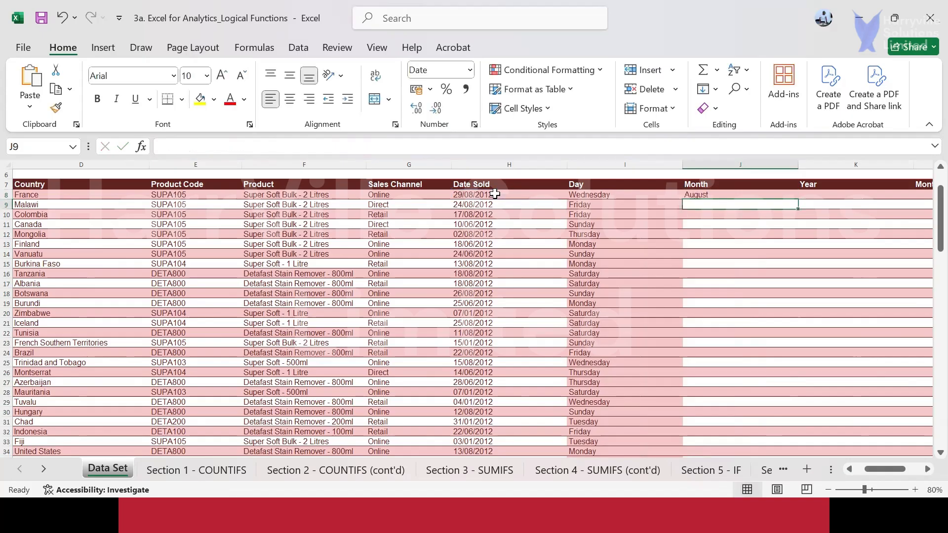
{"action": "left_click", "coordinate": [730, 194]}
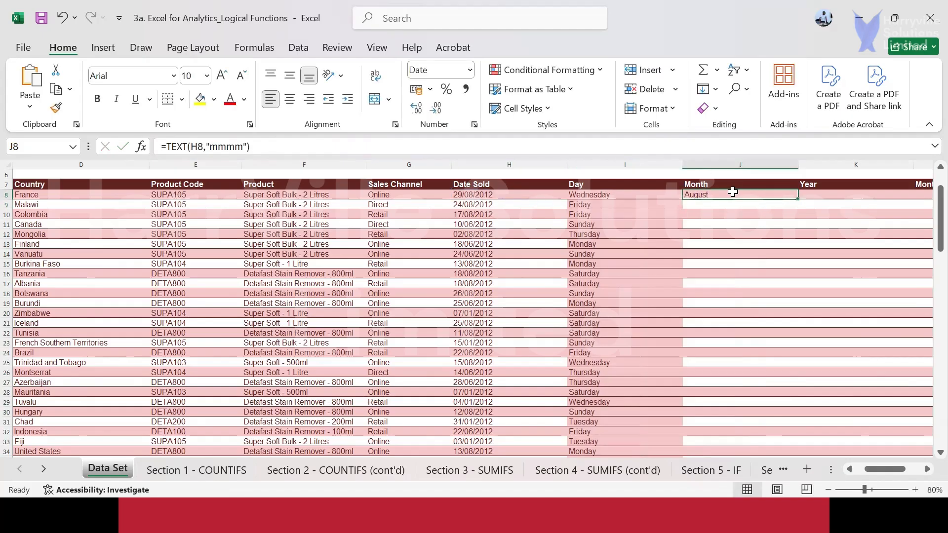
{"action": "double_click", "coordinate": [799, 198]}
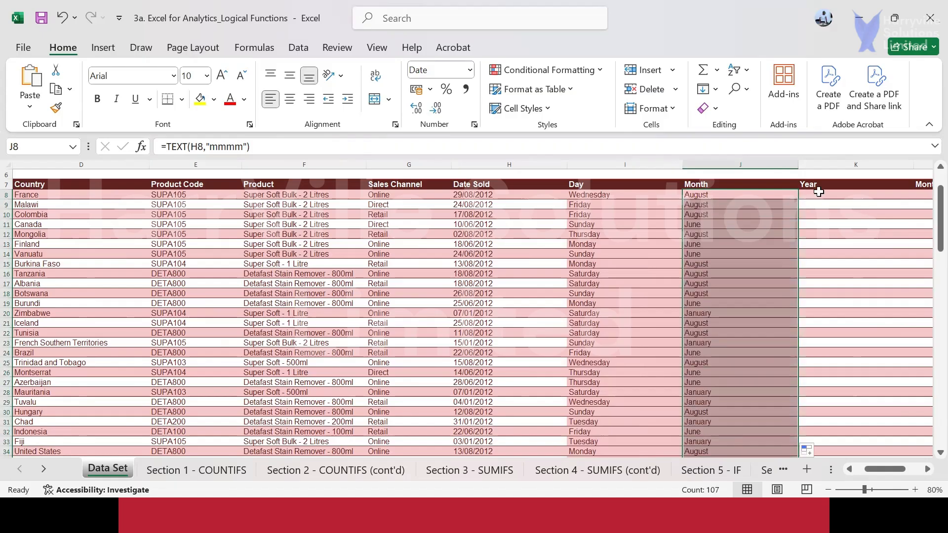
Enter =TEXT(H8,"yyyy") in K8 to extract the four-digit year and fill it down the Year column
{"action": "left_click", "coordinate": [822, 193]}
{"action": "type", "text": "="}
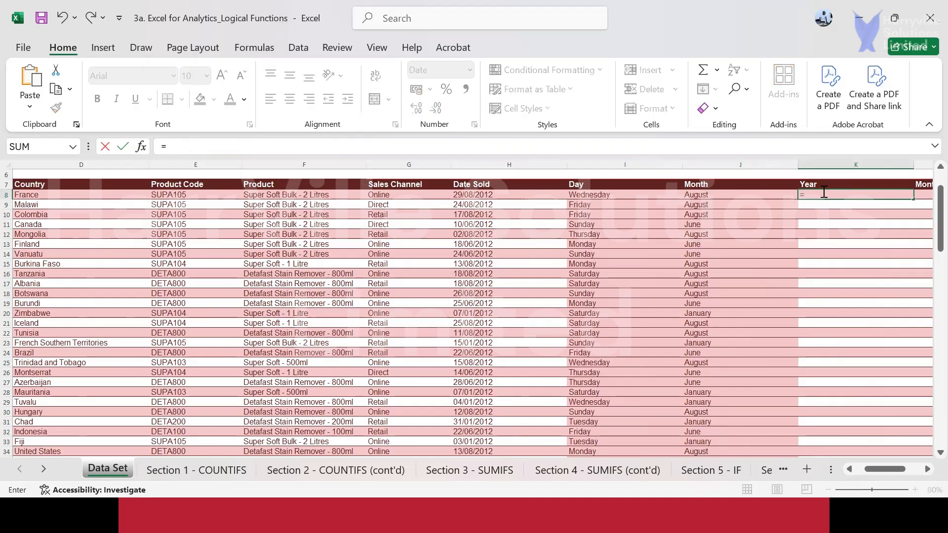
{"action": "type", "text": "text"}
{"action": "key", "text": "Tab"}
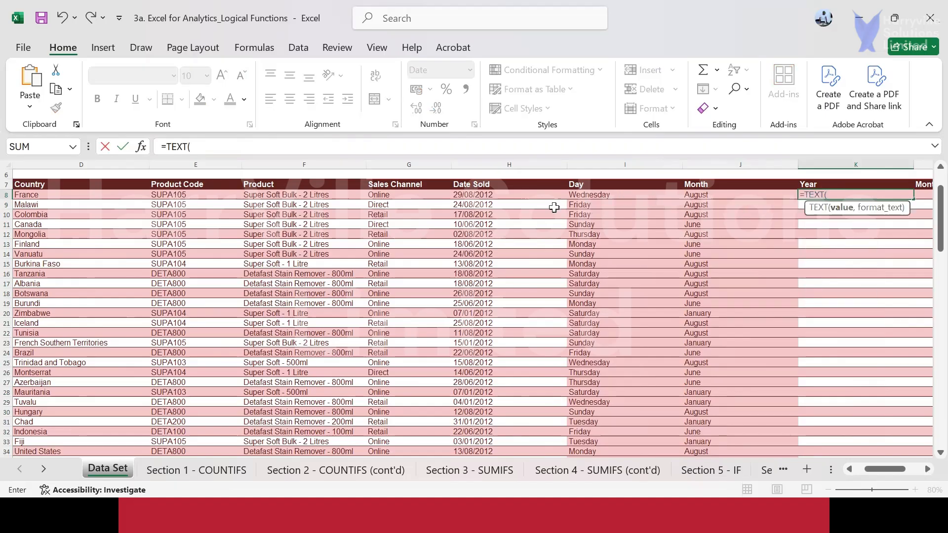
{"action": "left_click", "coordinate": [539, 193]}
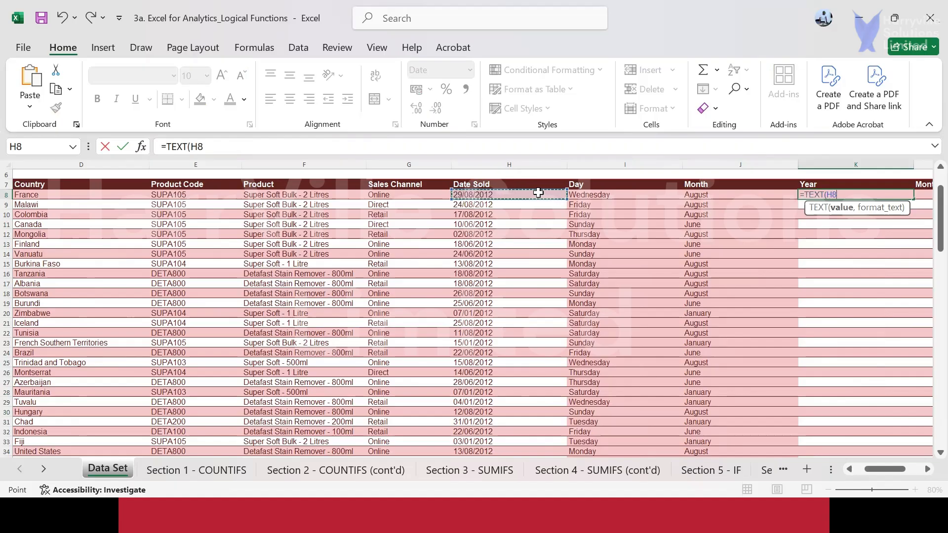
{"action": "type", "text": ",\""}
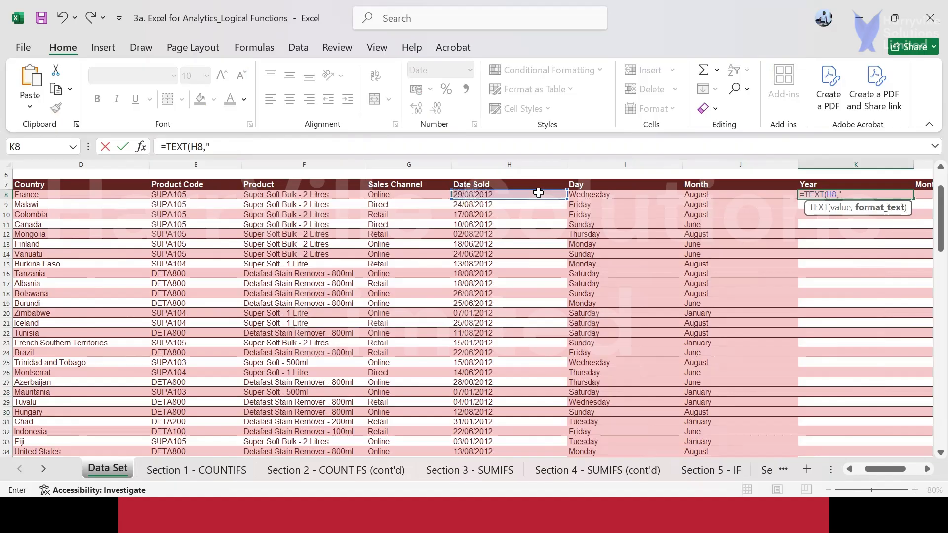
{"action": "type", "text": "yyyy\""}
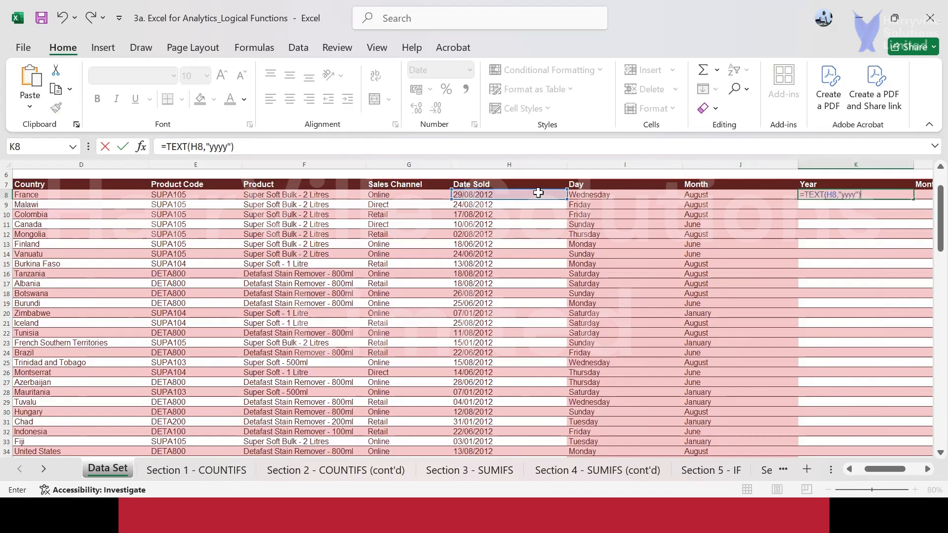
{"action": "key", "text": "Return"}
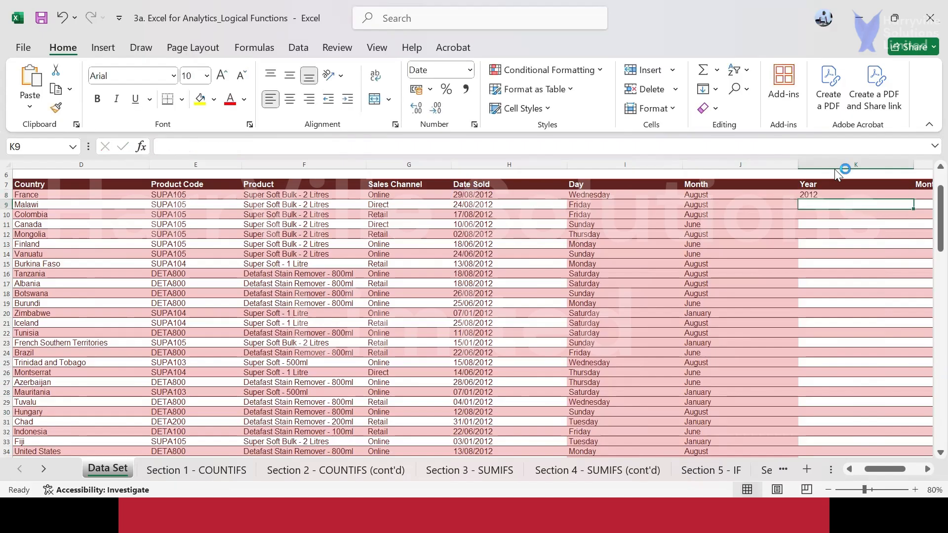
{"action": "left_click", "coordinate": [882, 195]}
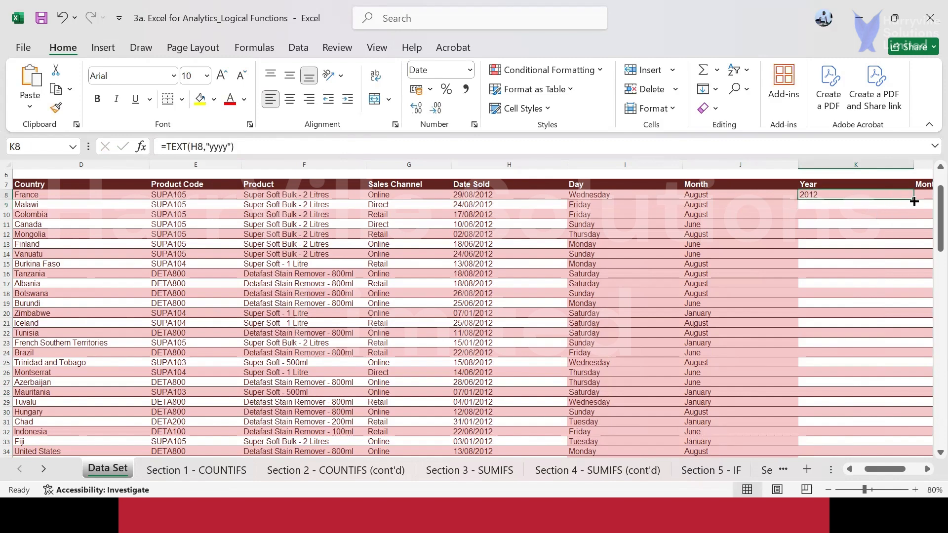
{"action": "double_click", "coordinate": [914, 200]}
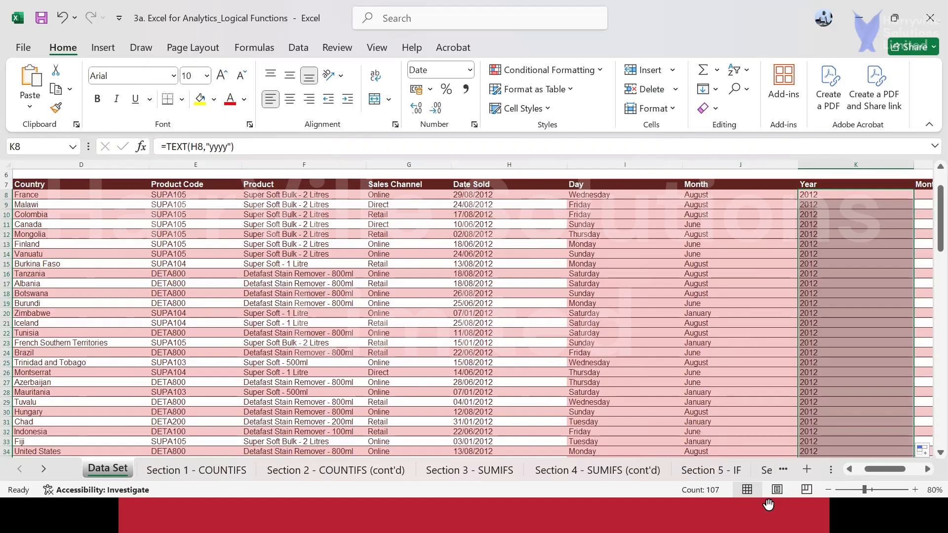
{"action": "scroll", "coordinate": [923, 467], "scroll_direction": "right", "scroll_amount": 3}
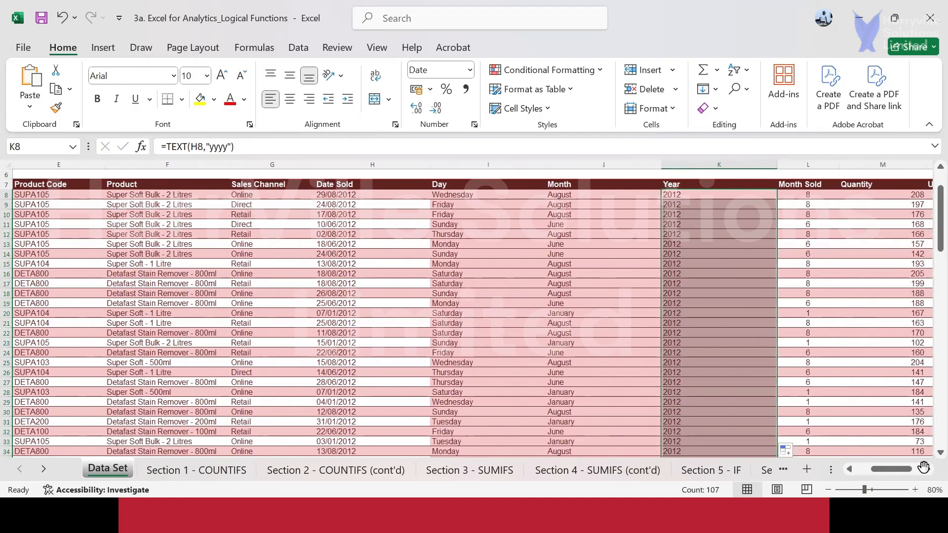
{"action": "scroll", "coordinate": [923, 466], "scroll_direction": "right", "scroll_amount": 2}
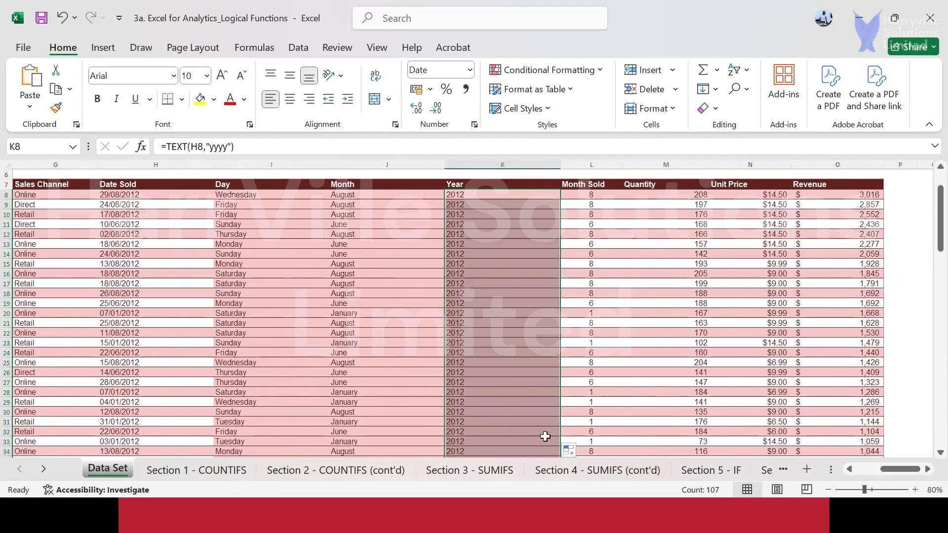
Convert the sales data in B7:O114 on the Data Set sheet into a table with headers
{"action": "left_click_drag", "start_coordinate": [902, 470], "coordinate": [847, 470]}
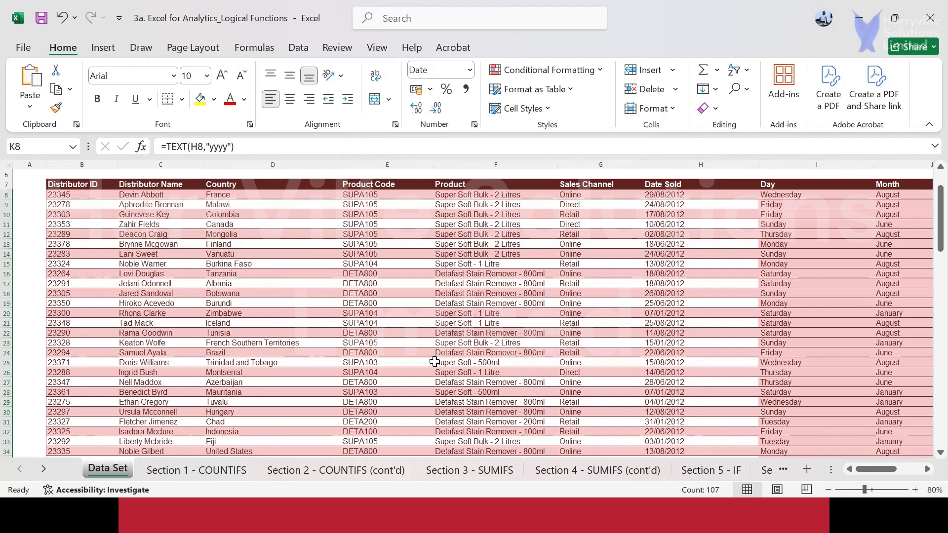
{"action": "left_click", "coordinate": [239, 473]}
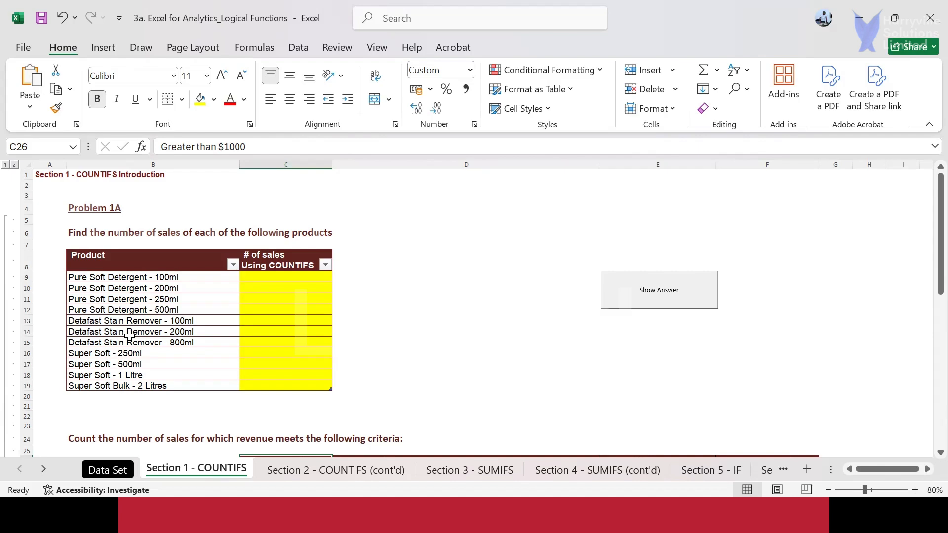
{"action": "left_click", "coordinate": [108, 469]}
{"action": "left_click", "coordinate": [264, 281]}
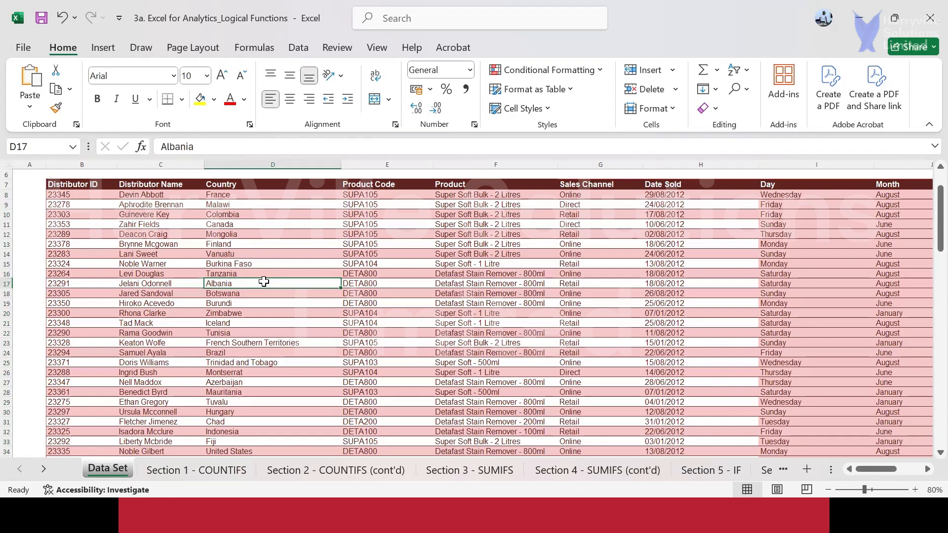
{"action": "key", "text": "ctrl+a"}
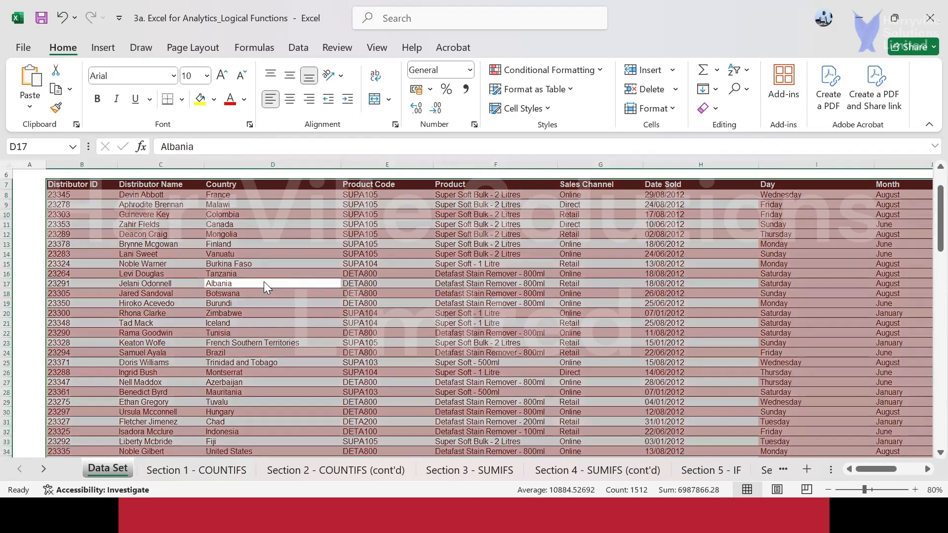
{"action": "key", "text": "ctrl+t"}
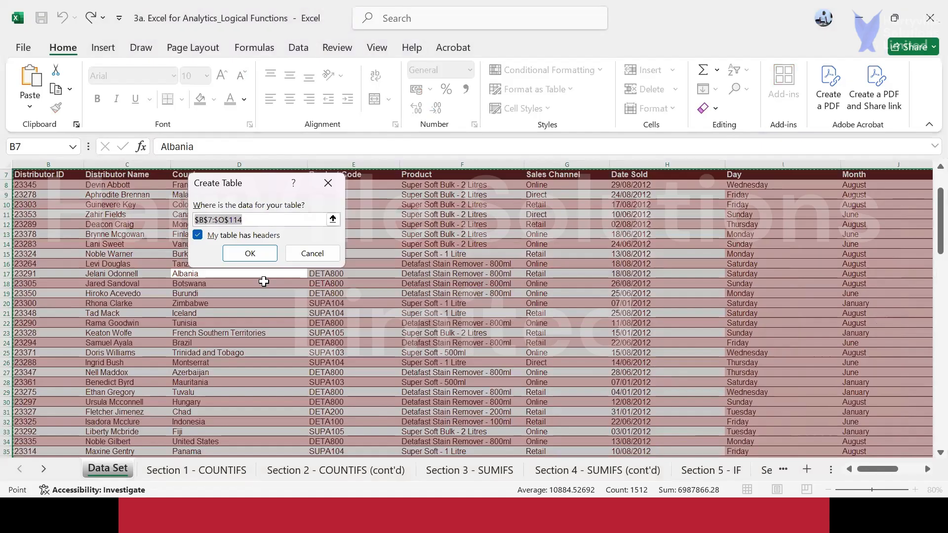
{"action": "key", "text": "Return"}
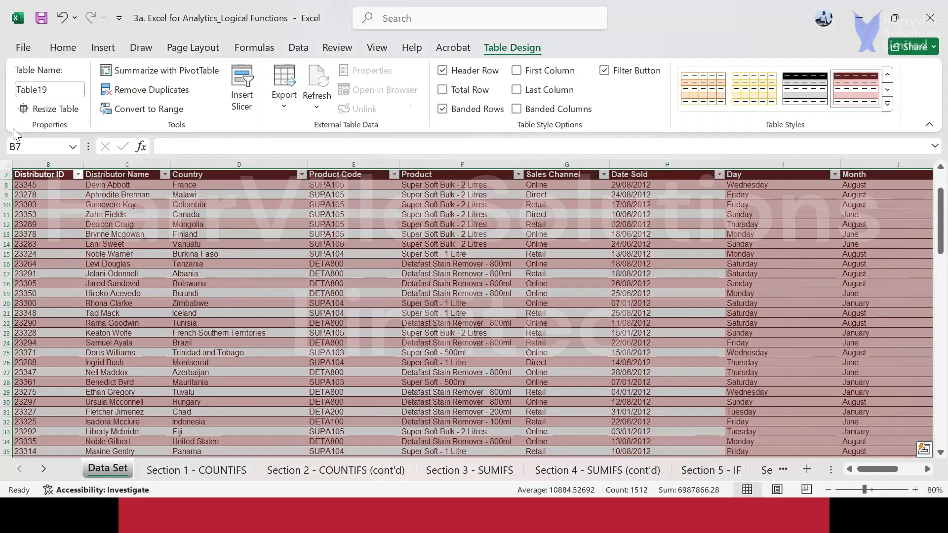
Name the new sales data table Dataset
{"action": "left_click", "coordinate": [66, 88]}
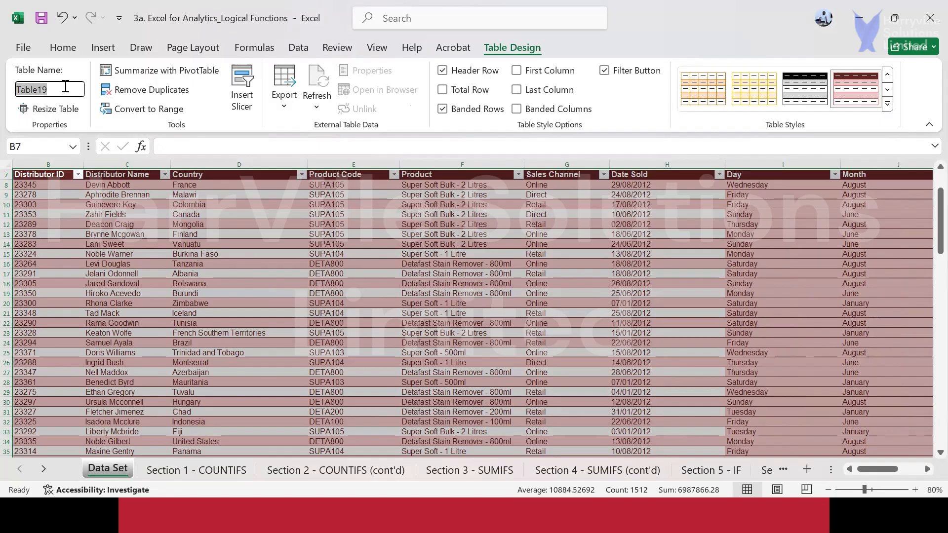
{"action": "type", "text": "Dataset"}
{"action": "key", "text": "Return"}
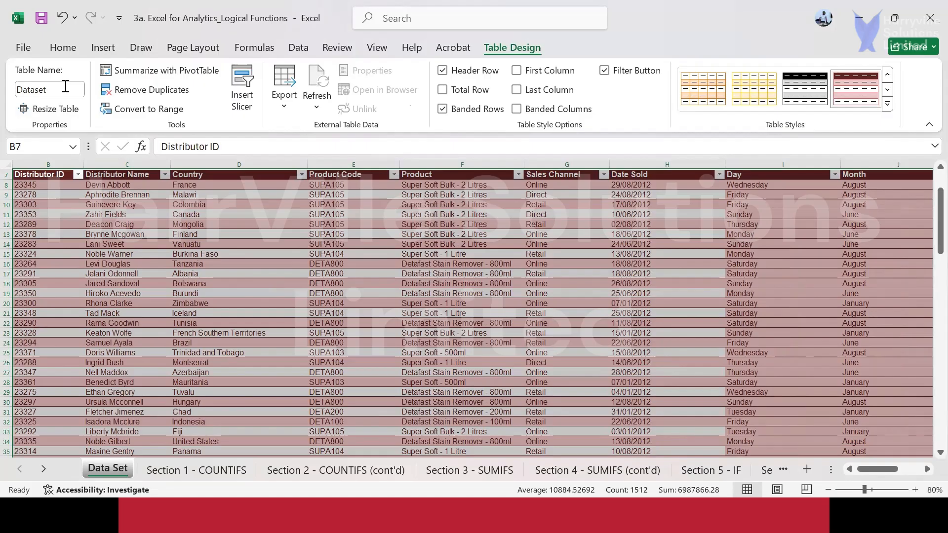
{"action": "left_click", "coordinate": [169, 191]}
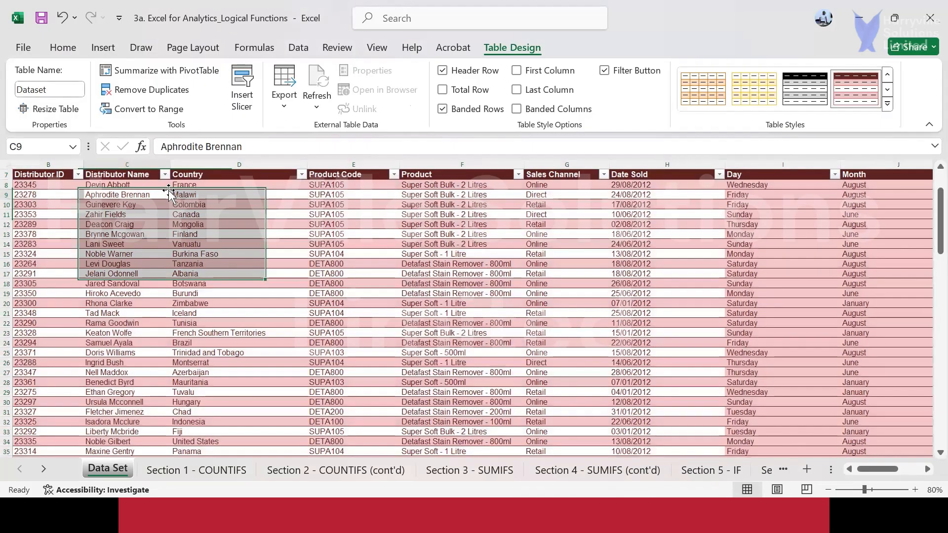
{"action": "left_click", "coordinate": [63, 48]}
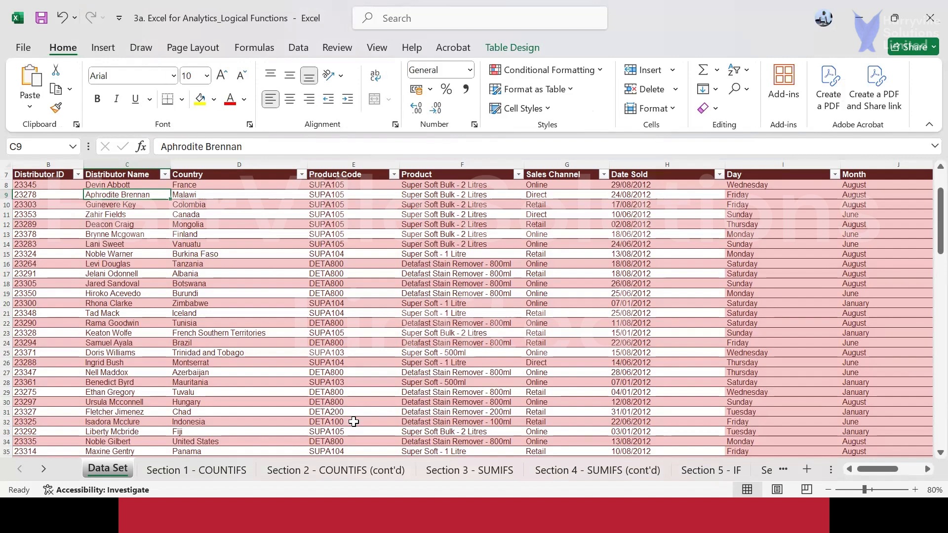
Start a COUNTIF formula in cell C9 of the Section 1 - COUNTIFS sheet for Pure Soft Detergent - 100ml
{"action": "left_click", "coordinate": [199, 468]}
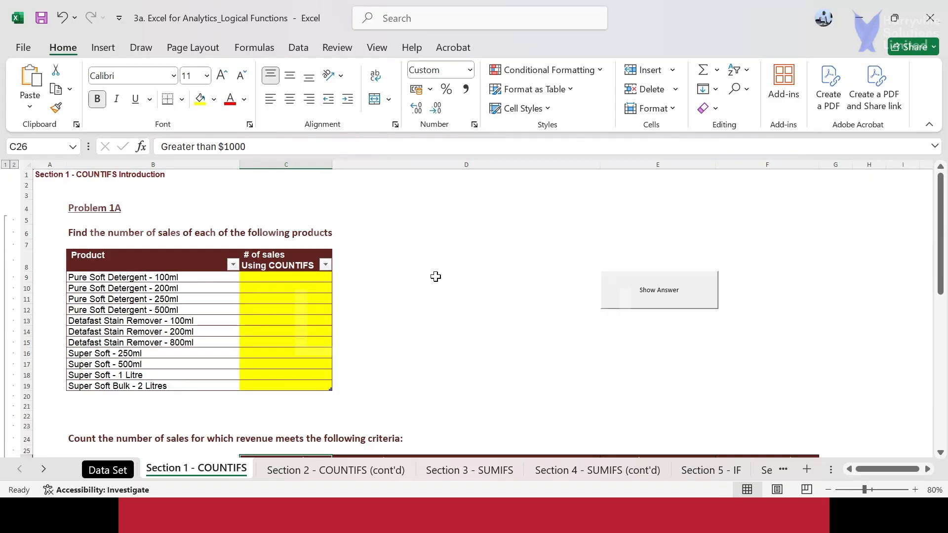
{"action": "left_click", "coordinate": [279, 275]}
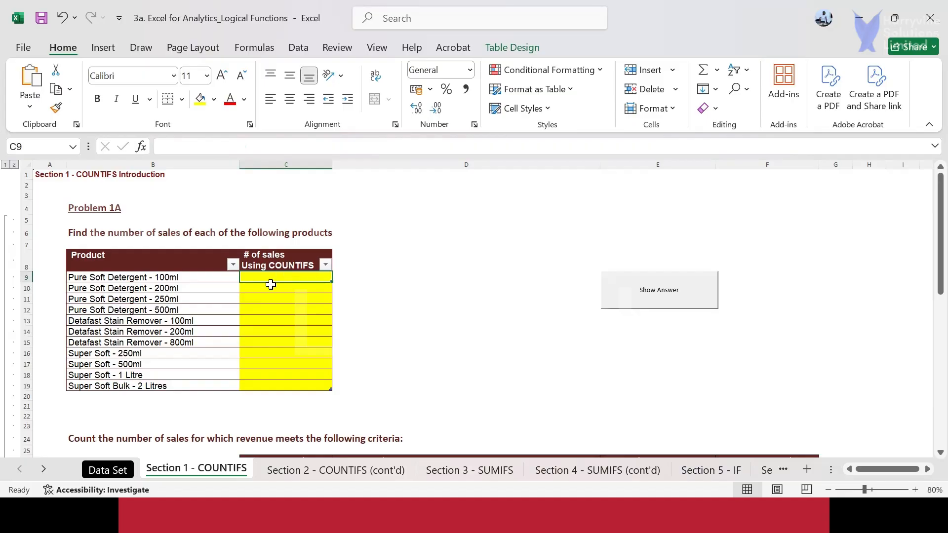
{"action": "left_click", "coordinate": [107, 469]}
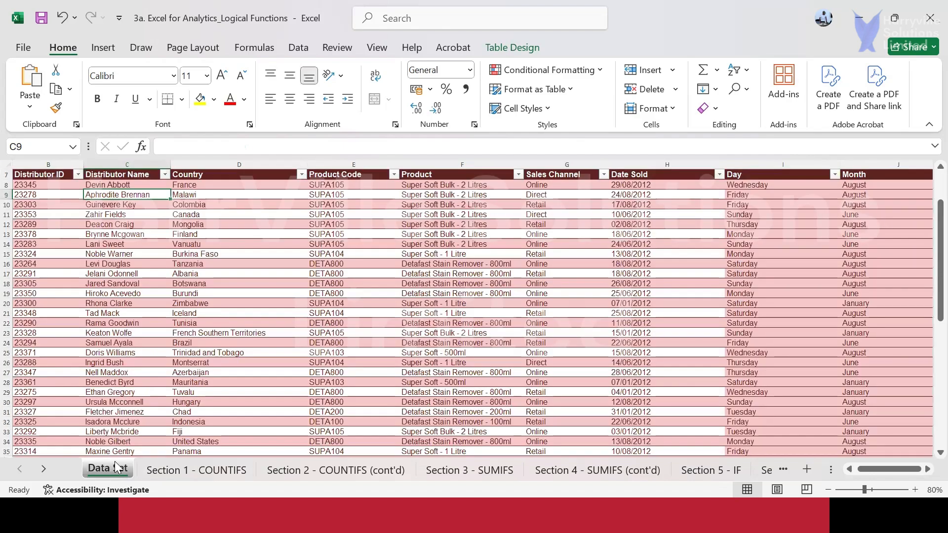
{"action": "left_click", "coordinate": [194, 469]}
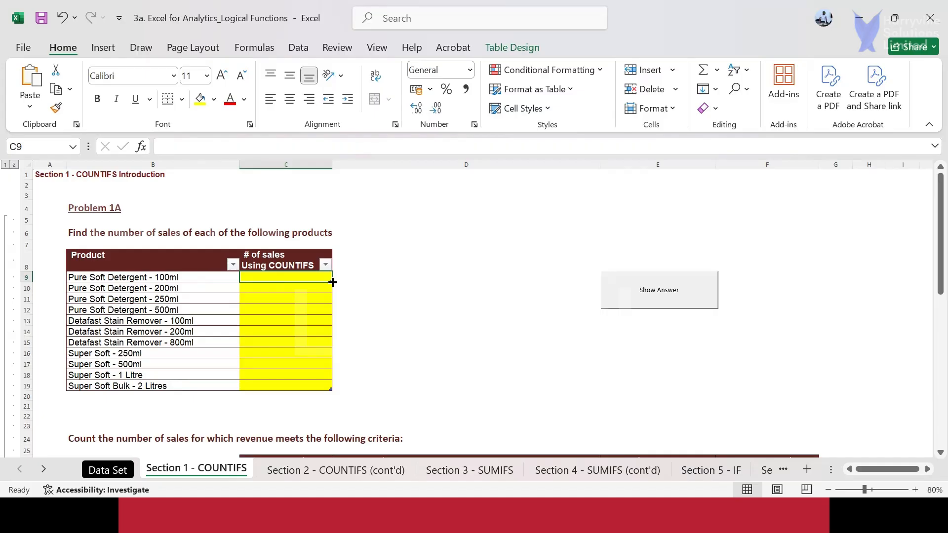
{"action": "type", "text": "="}
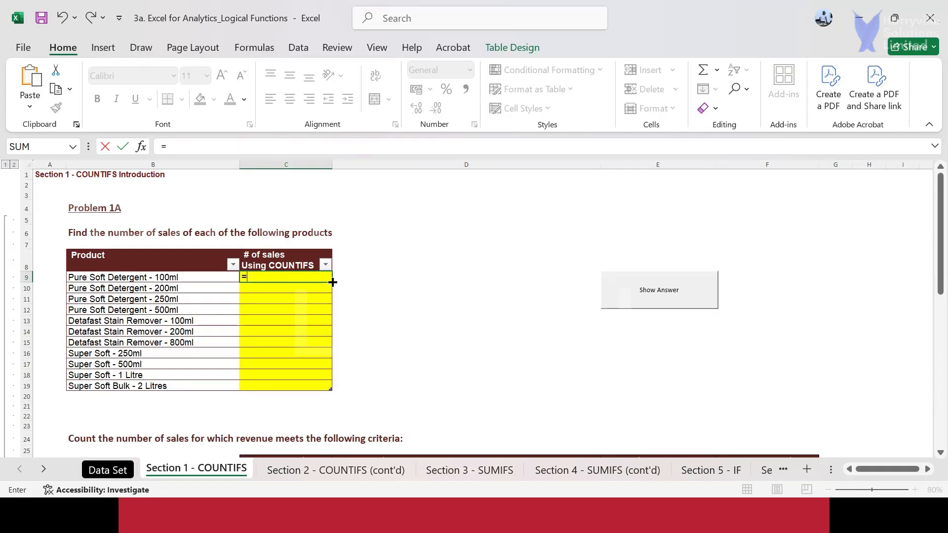
{"action": "type", "text": "count"}
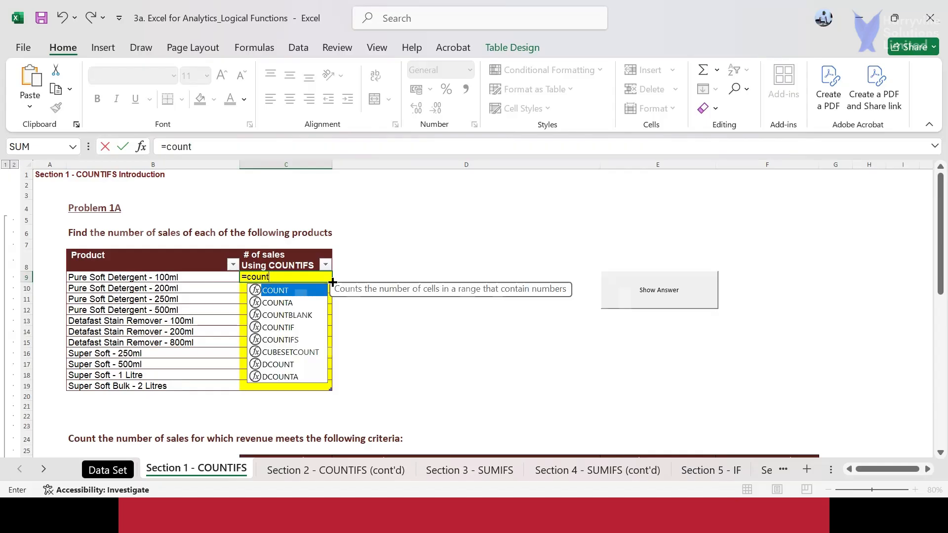
{"action": "type", "text": "i"}
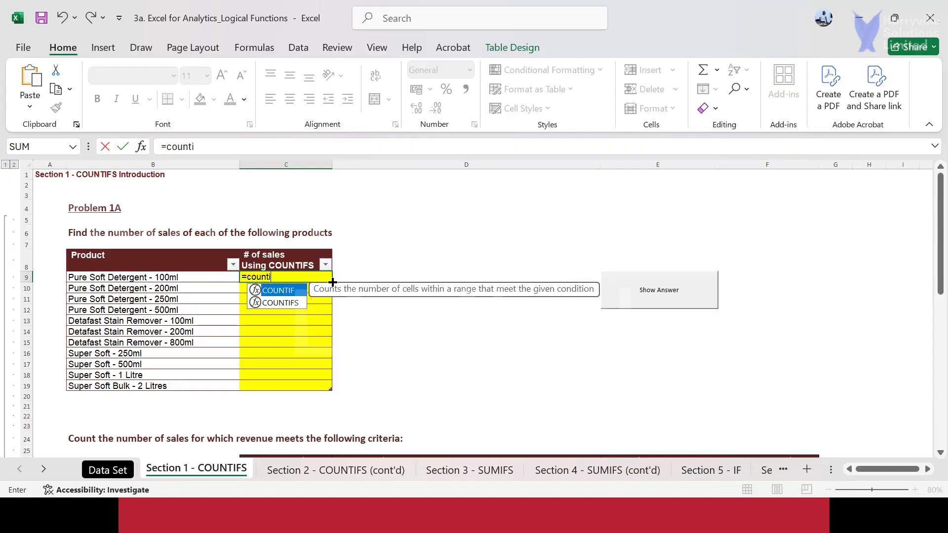
{"action": "key", "text": "Down"}
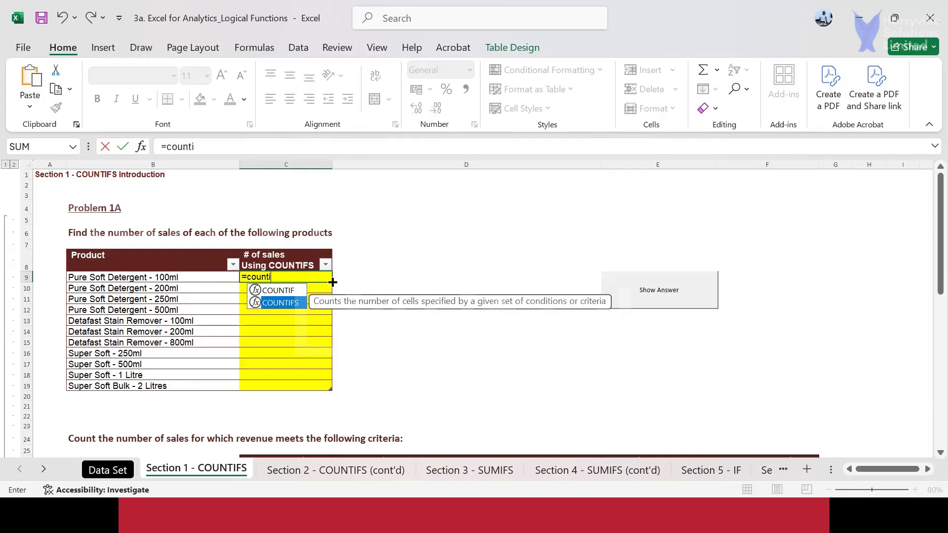
{"action": "key", "text": "Up"}
{"action": "key", "text": "Tab"}
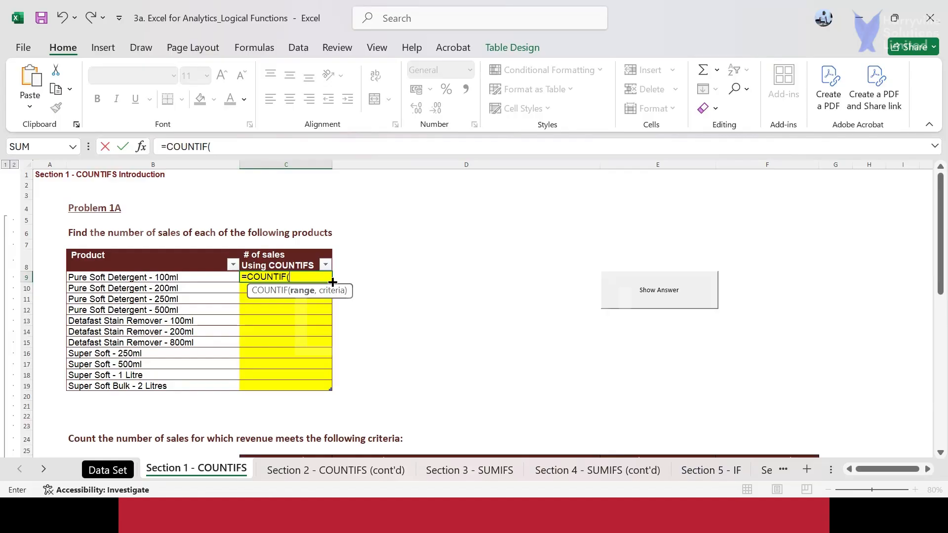
Set the COUNTIF range to the Product column of the Dataset table, Dataset[Product]
{"action": "type", "text": "d"}
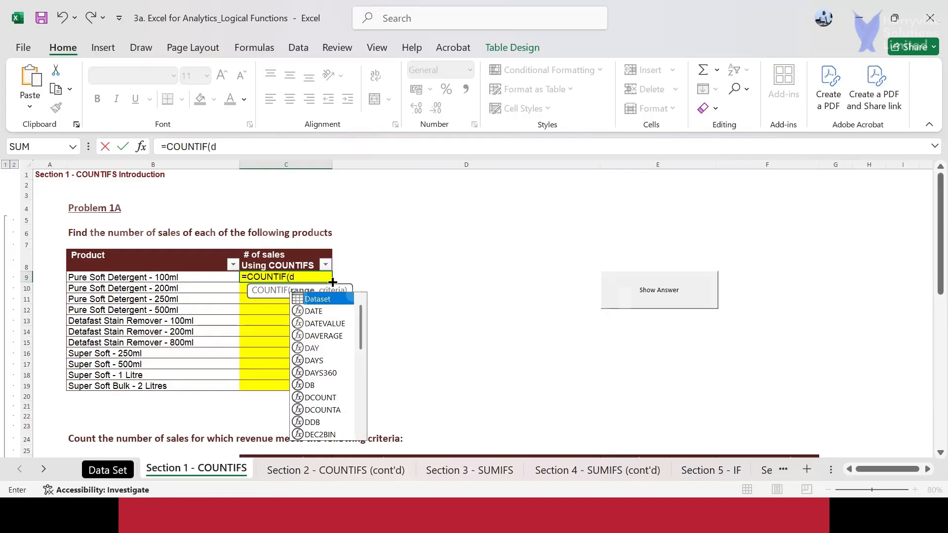
{"action": "type", "text": "a"}
{"action": "key", "text": "Tab"}
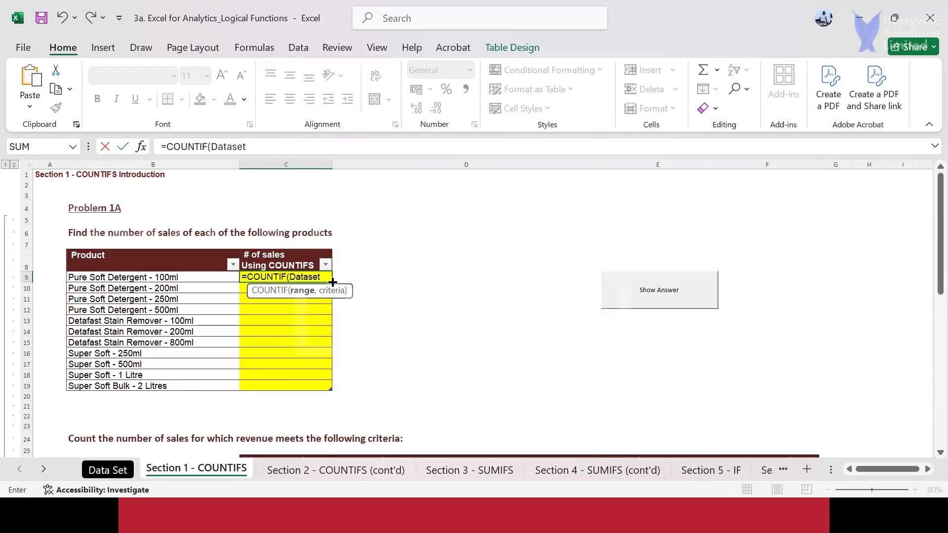
{"action": "type", "text": "["}
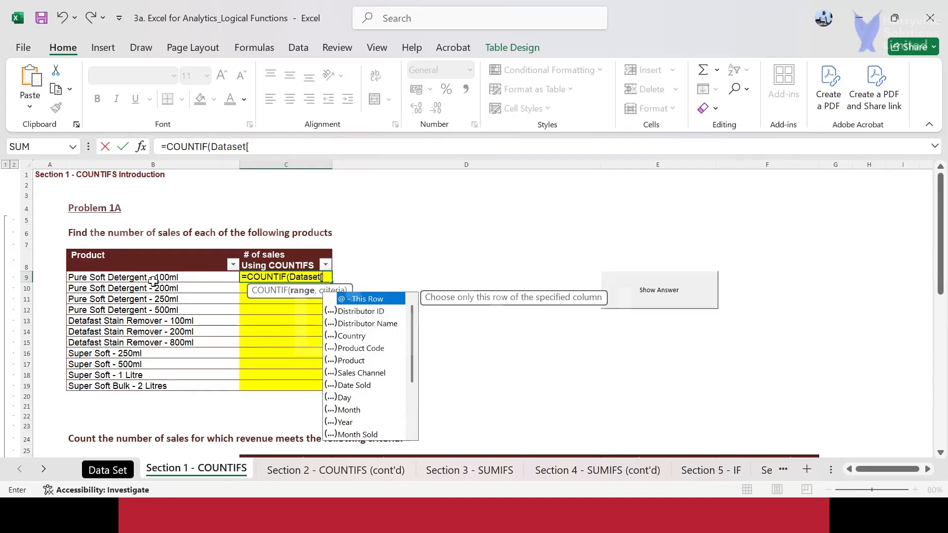
{"action": "type", "text": "pro"}
{"action": "key", "text": "Down"}
{"action": "key", "text": "Tab"}
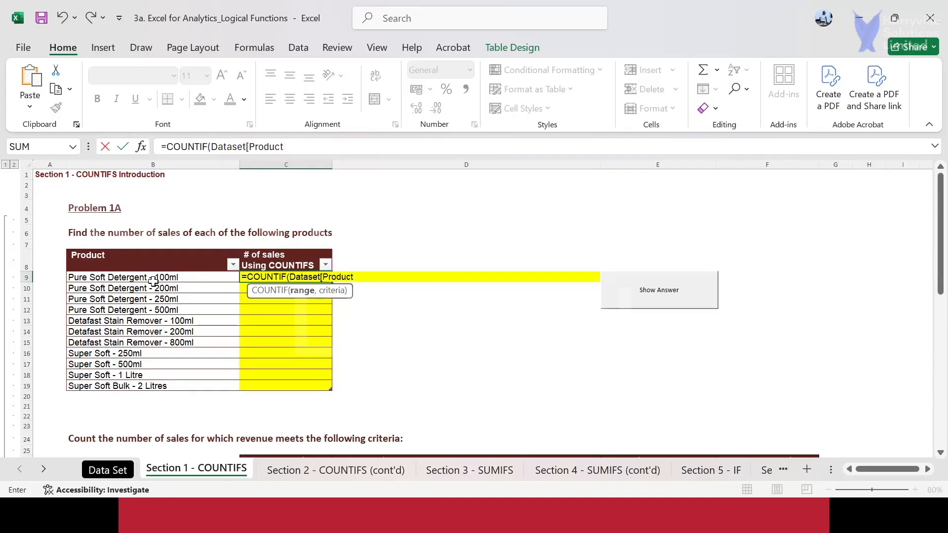
{"action": "type", "text": "],"}
{"action": "left_click", "coordinate": [173, 274]}
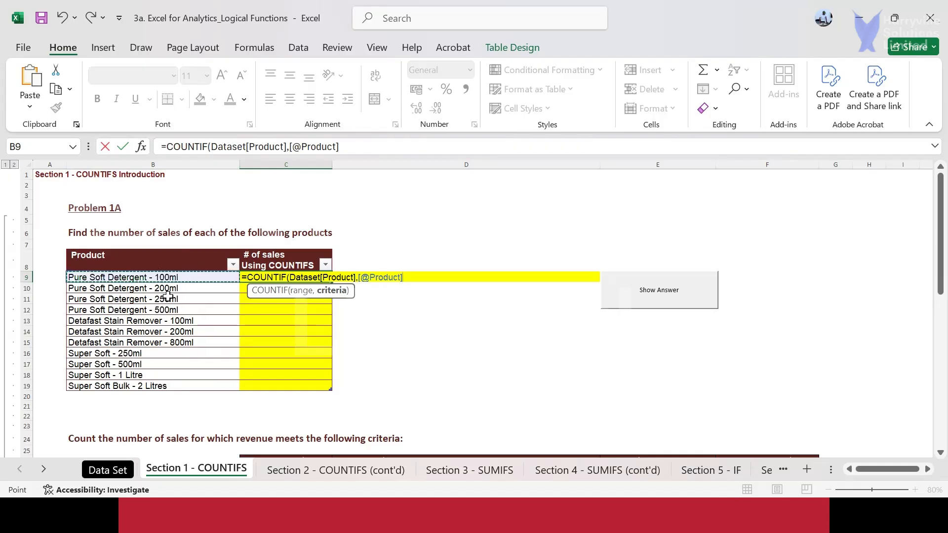
{"action": "key", "text": "BackSpace"}
{"action": "key", "text": "BackSpace"}
{"action": "key", "text": "BackSpace"}
{"action": "key", "text": "BackSpace"}
{"action": "key", "text": "BackSpace"}
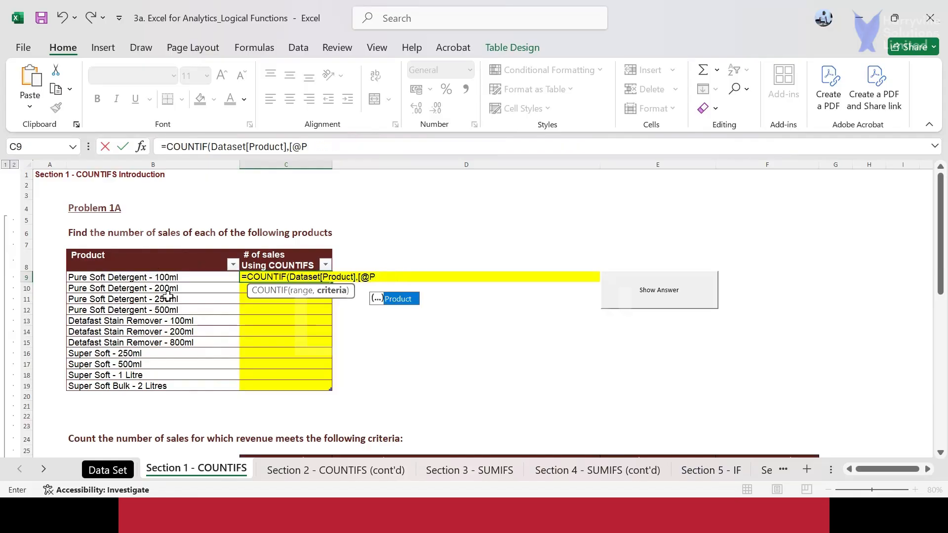
{"action": "key", "text": "BackSpace"}
{"action": "key", "text": "BackSpace"}
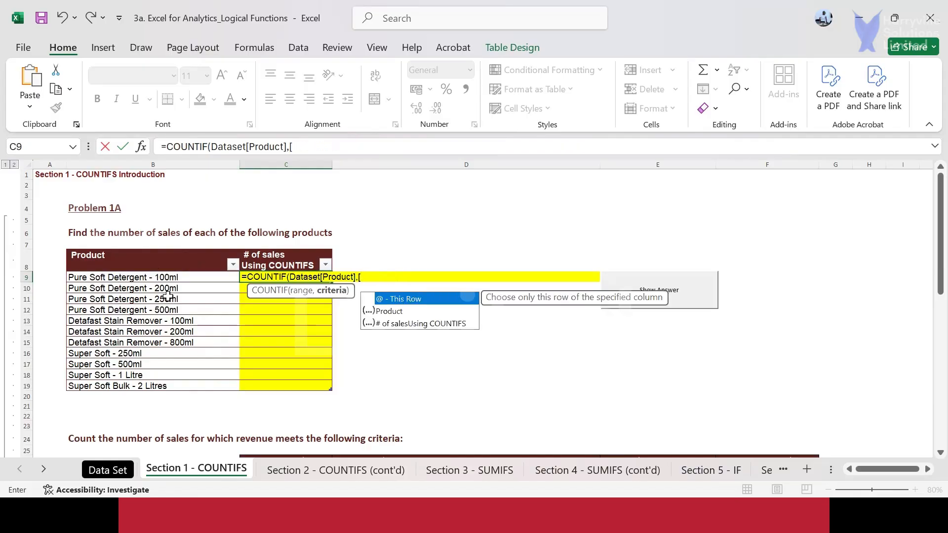
{"action": "type", "text": "B9"}
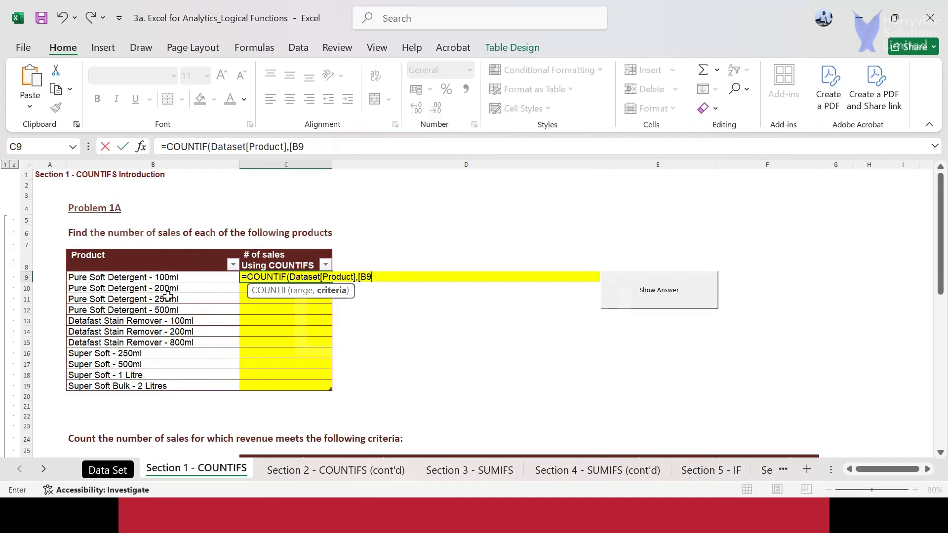
{"action": "key", "text": "BackSpace"}
{"action": "key", "text": "BackSpace"}
{"action": "key", "text": "BackSpace"}
Use B9 as the criteria and complete the formula =COUNTIF(Dataset[Product],B9) to fill the number of sales column
{"action": "type", "text": "B9"}
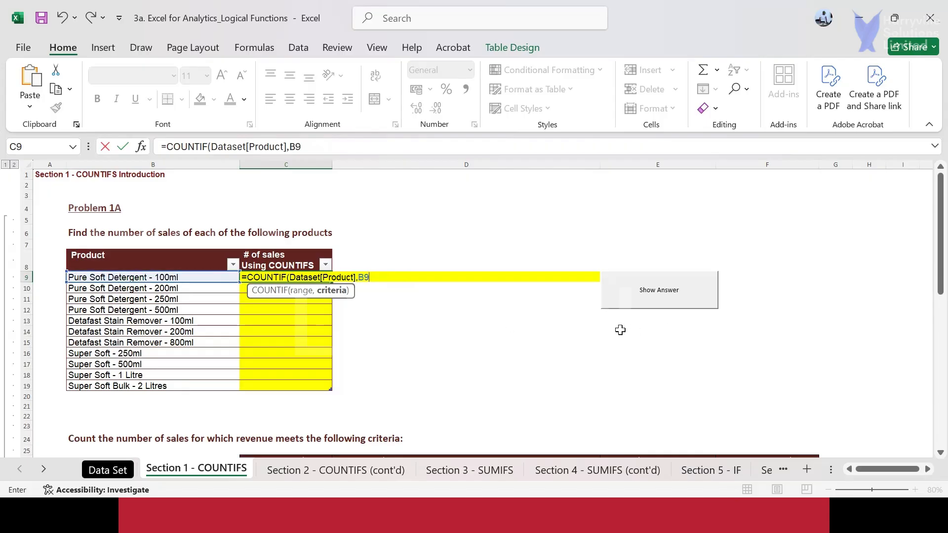
{"action": "type", "text": ")"}
{"action": "key", "text": "Return"}
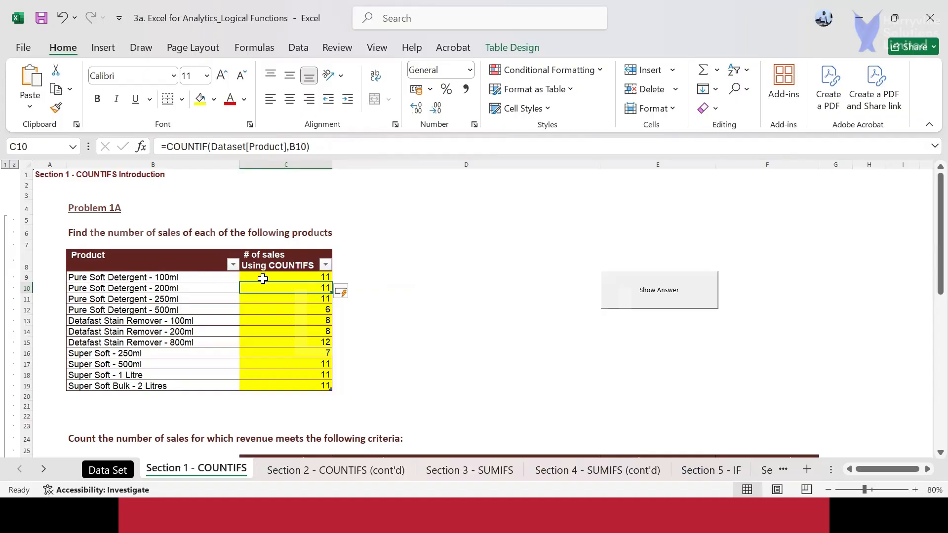
Filter the Product column of the Dataset table to show only Pure Soft Detergent - 100ml
{"action": "left_click", "coordinate": [105, 472]}
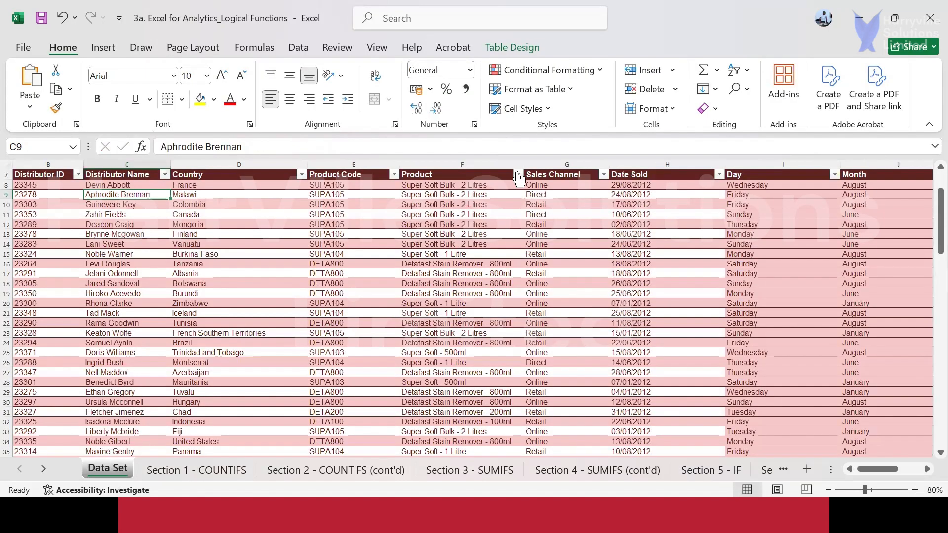
{"action": "left_click", "coordinate": [518, 174]}
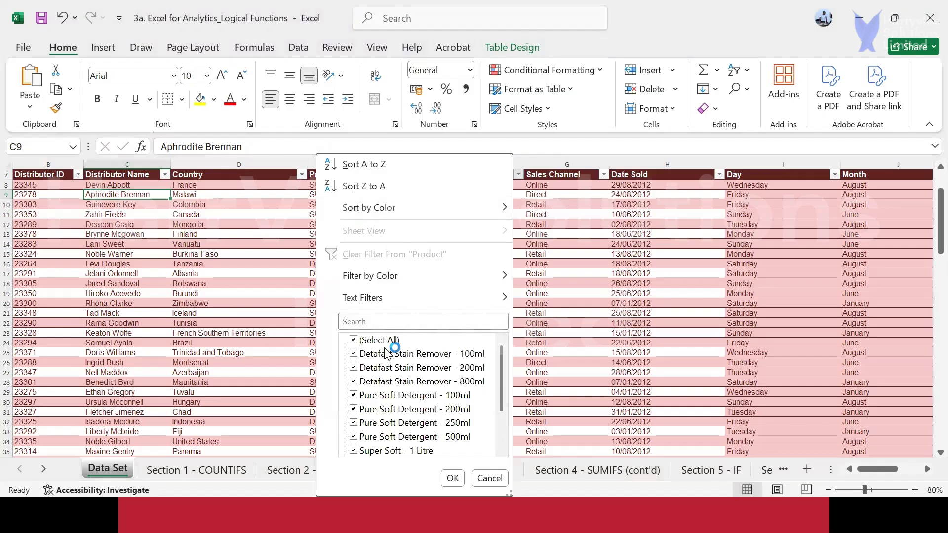
{"action": "left_click", "coordinate": [353, 340]}
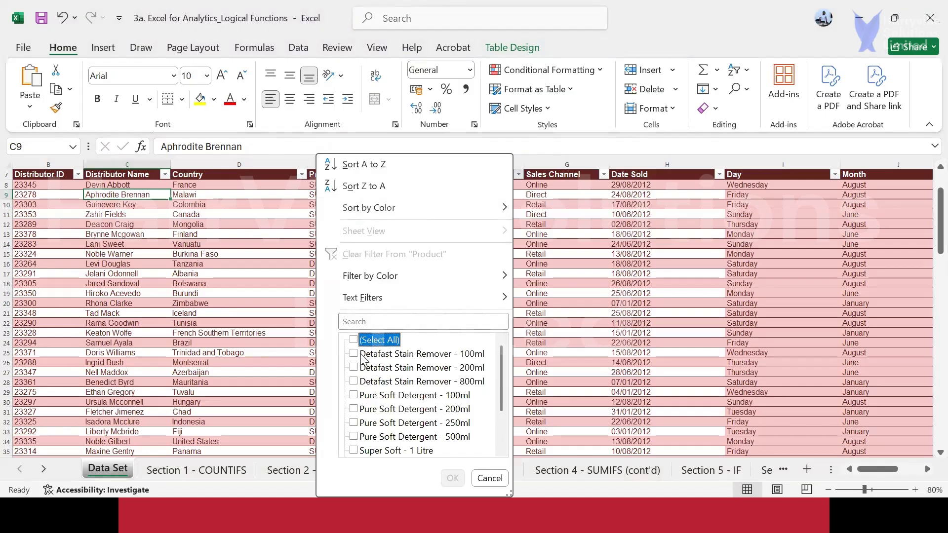
{"action": "left_click", "coordinate": [354, 395]}
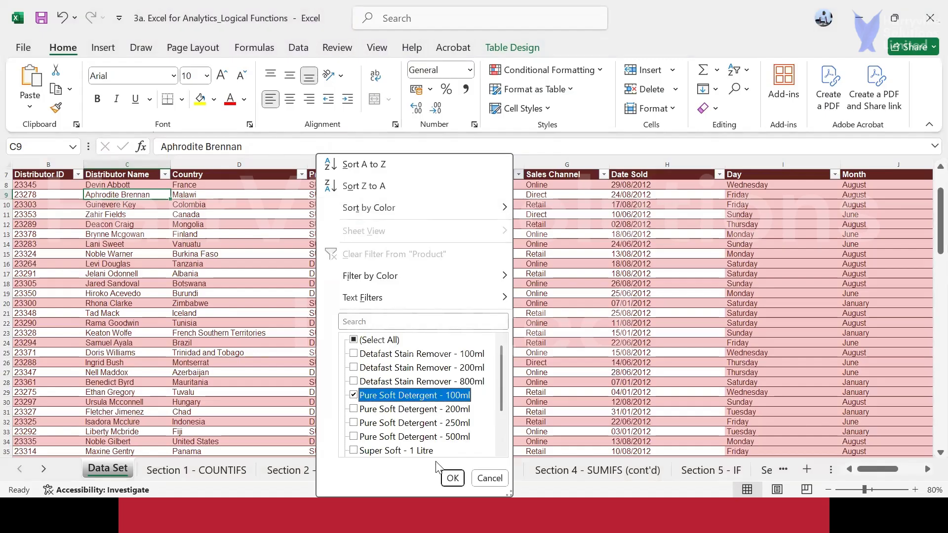
{"action": "left_click", "coordinate": [452, 479]}
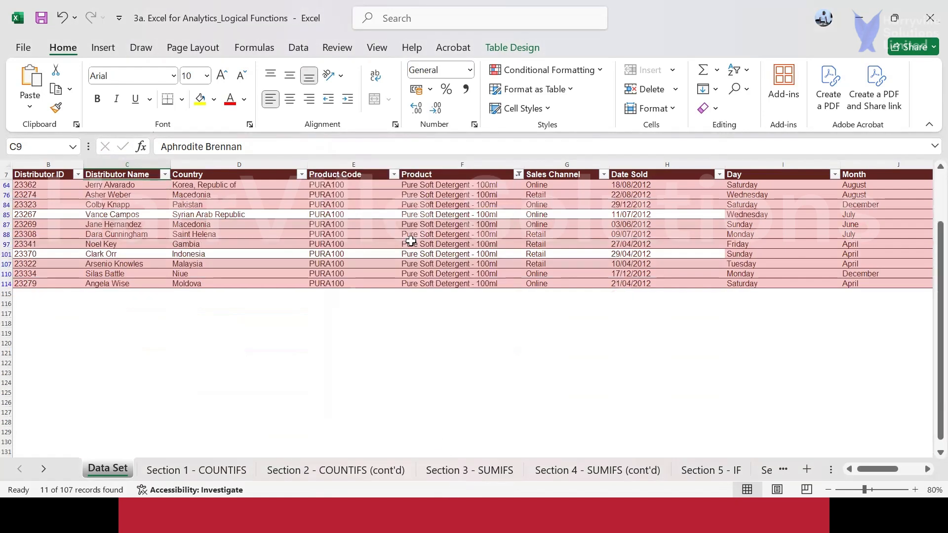
{"action": "left_click", "coordinate": [441, 186]}
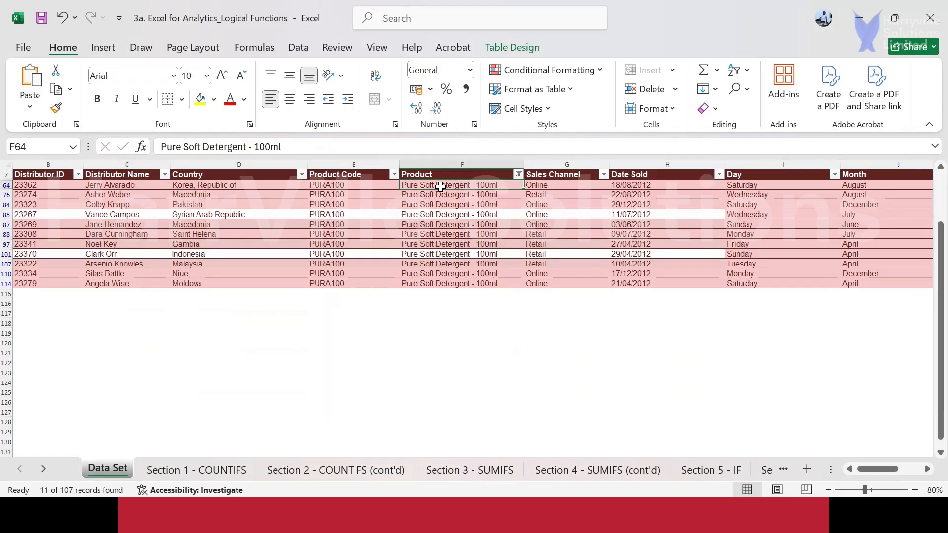
Go through the filtered Pure Soft Detergent - 100ml rows in the Product column one by one to check their number
{"action": "key", "text": "Down"}
{"action": "key", "text": "Down"}
{"action": "key", "text": "Down"}
{"action": "key", "text": "Down"}
{"action": "key", "text": "Down"}
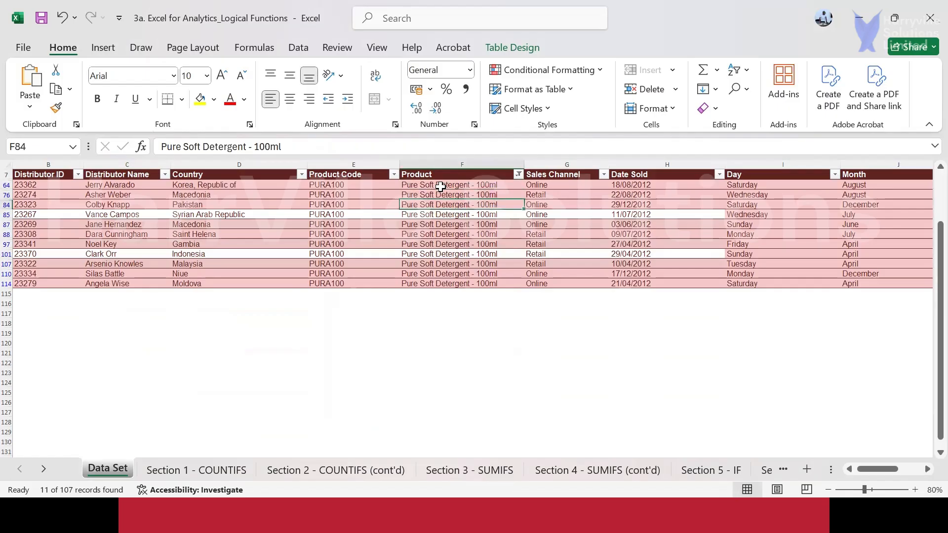
{"action": "key", "text": "Down"}
{"action": "key", "text": "Down"}
{"action": "key", "text": "Down"}
{"action": "key", "text": "Down"}
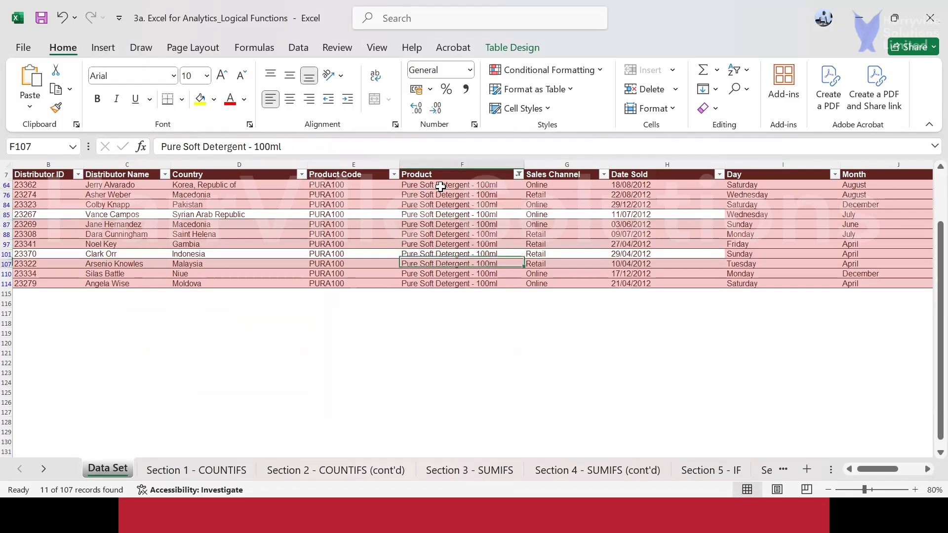
{"action": "key", "text": "Down"}
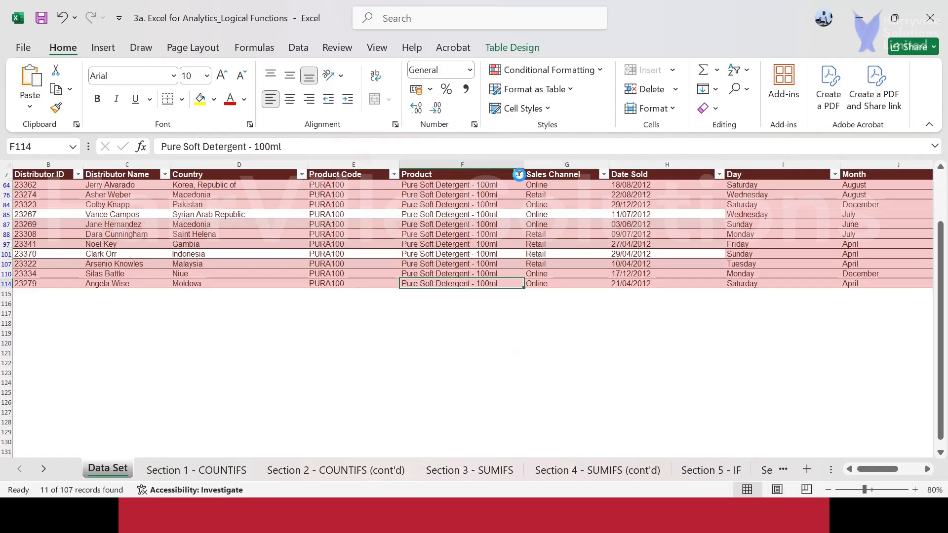
Clear the filter from the Product column and return to the Section 1 - COUNTIFS sheet
{"action": "left_click", "coordinate": [518, 173]}
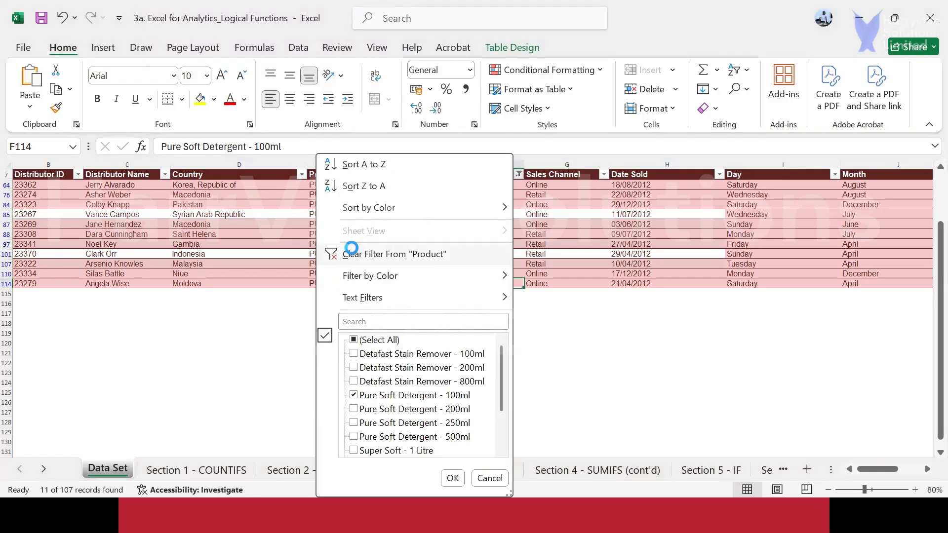
{"action": "left_click", "coordinate": [351, 247]}
{"action": "left_click", "coordinate": [181, 468]}
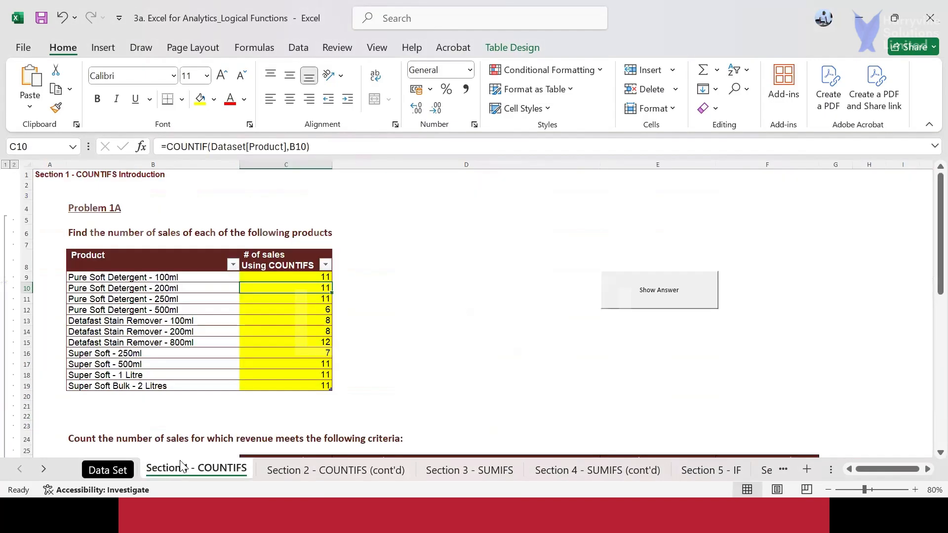
Delete the COUNTIF formulas in the number of sales column, C9:C19
{"action": "left_click", "coordinate": [306, 278]}
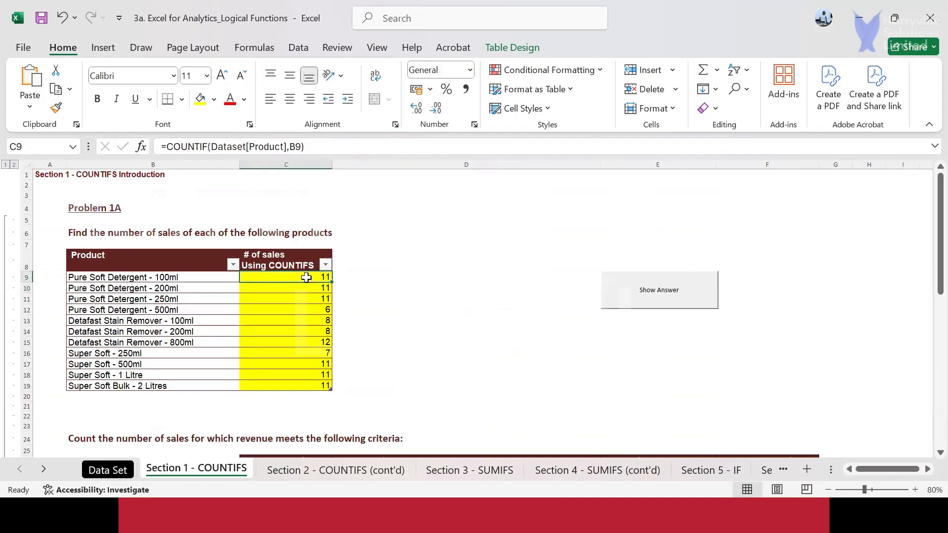
{"action": "key", "text": "ctrl+shift+Down"}
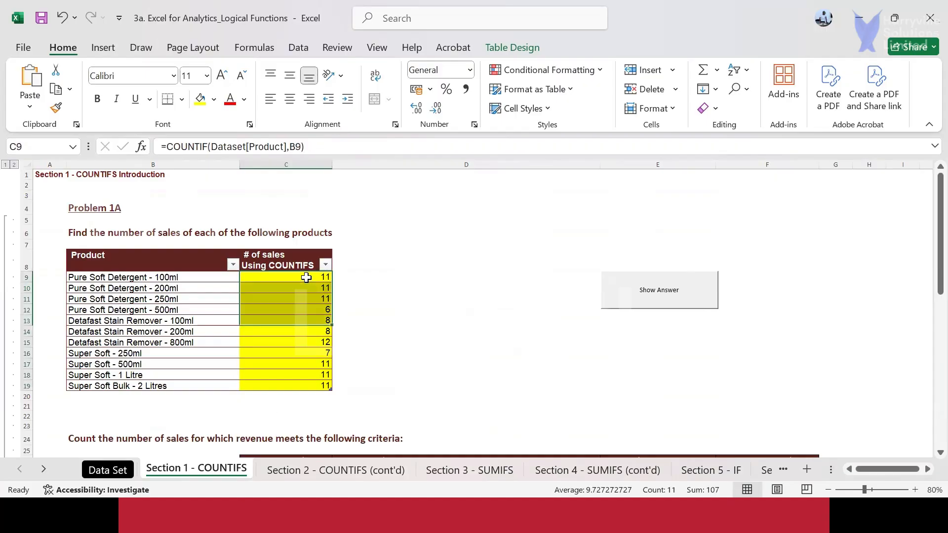
{"action": "key", "text": "Delete"}
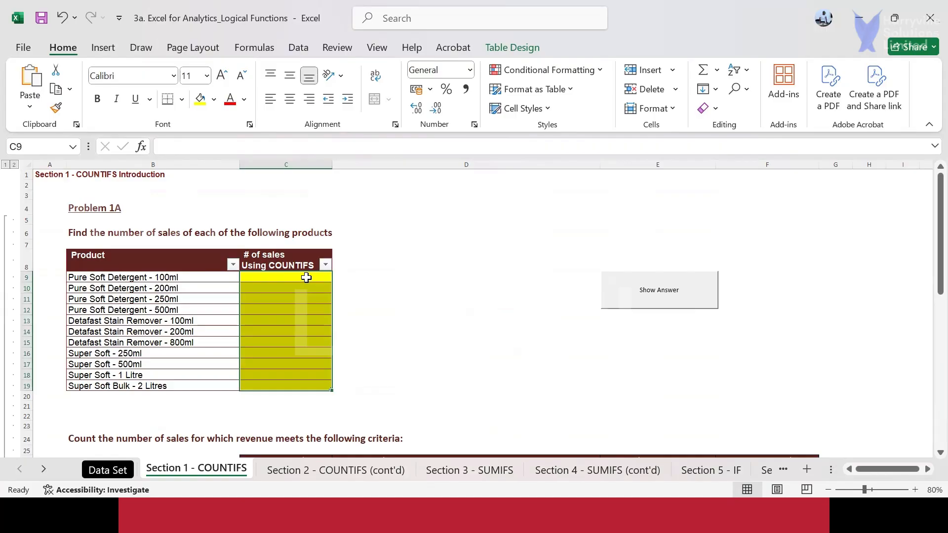
Start a COUNTIFS formula in cell C9 for Pure Soft Detergent - 100ml
{"action": "key", "text": "Up"}
{"action": "key", "text": "Down"}
{"action": "type", "text": "=c"}
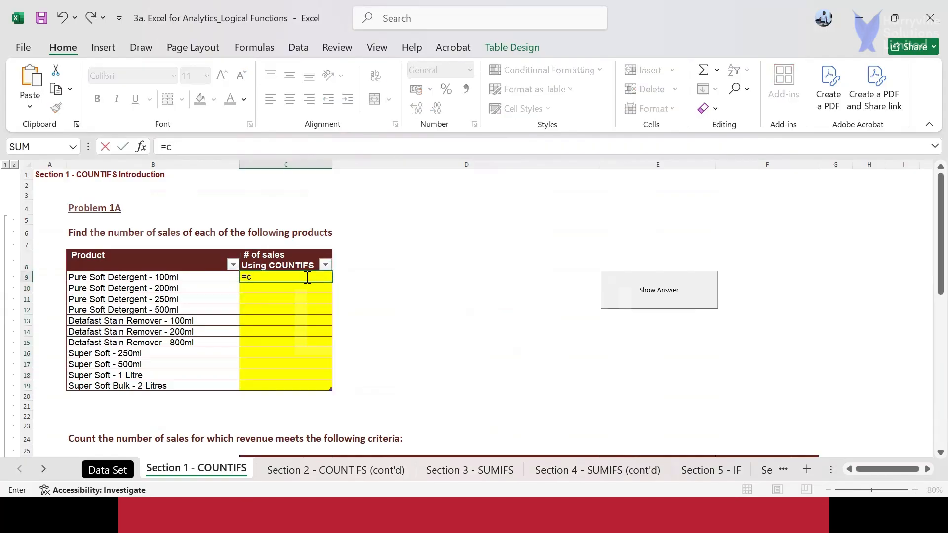
{"action": "type", "text": "ountifs"}
{"action": "key", "text": "Tab"}
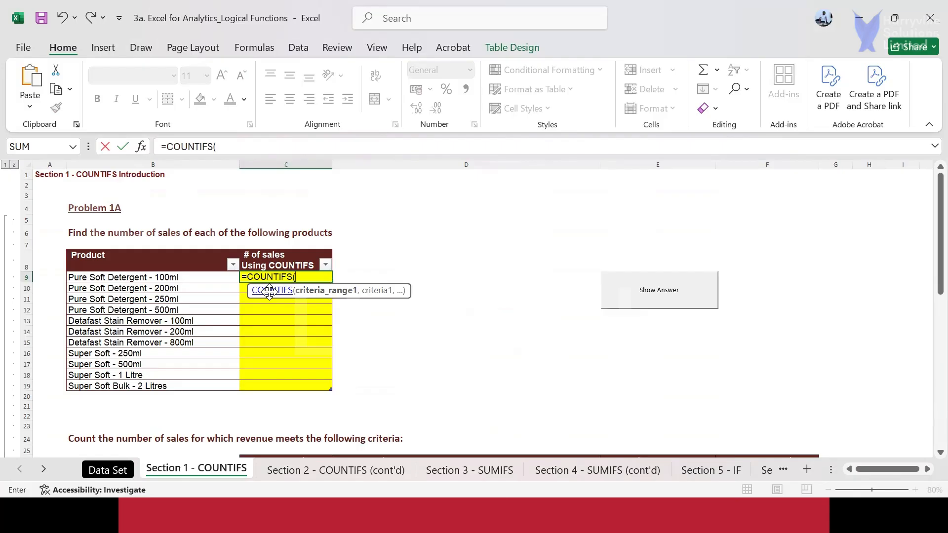
{"action": "type", "text": "d"}
{"action": "key", "text": "Tab"}
{"action": "type", "text": "[prod"}
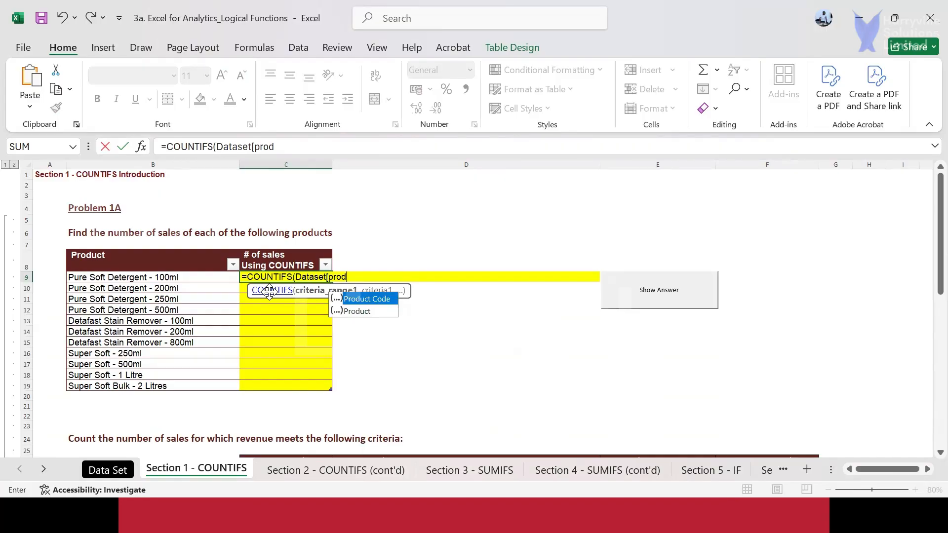
{"action": "key", "text": "Down"}
{"action": "key", "text": "Tab"}
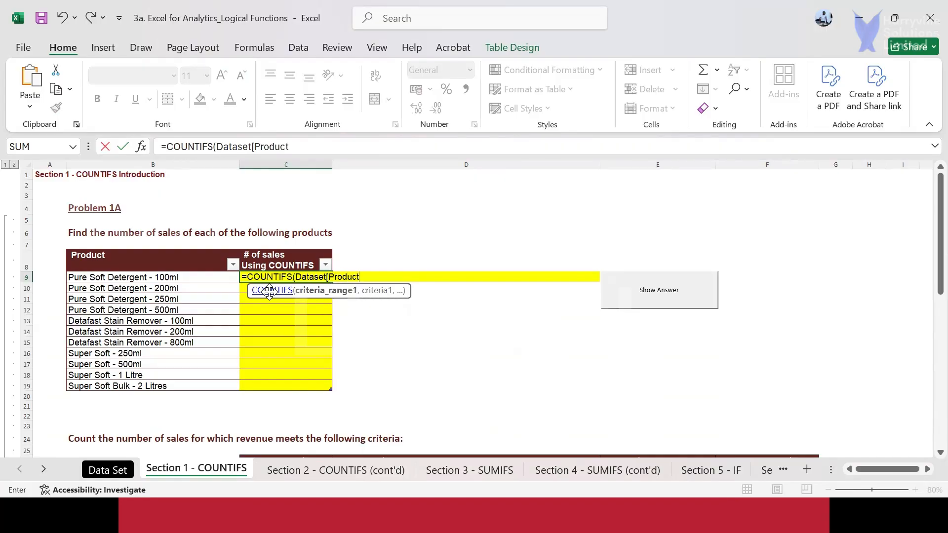
{"action": "type", "text": "],"}
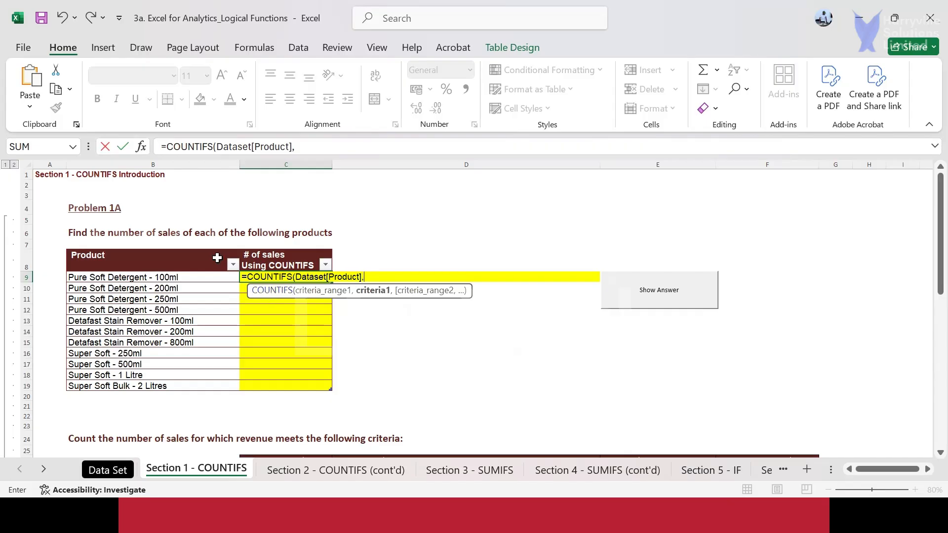
{"action": "left_click", "coordinate": [193, 279]}
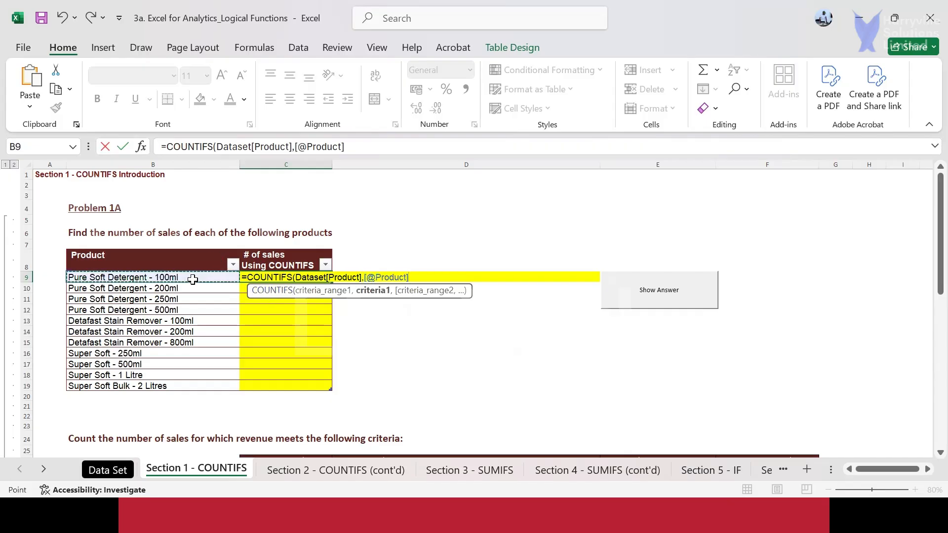
{"action": "type", "text": ")"}
{"action": "key", "text": "Return"}
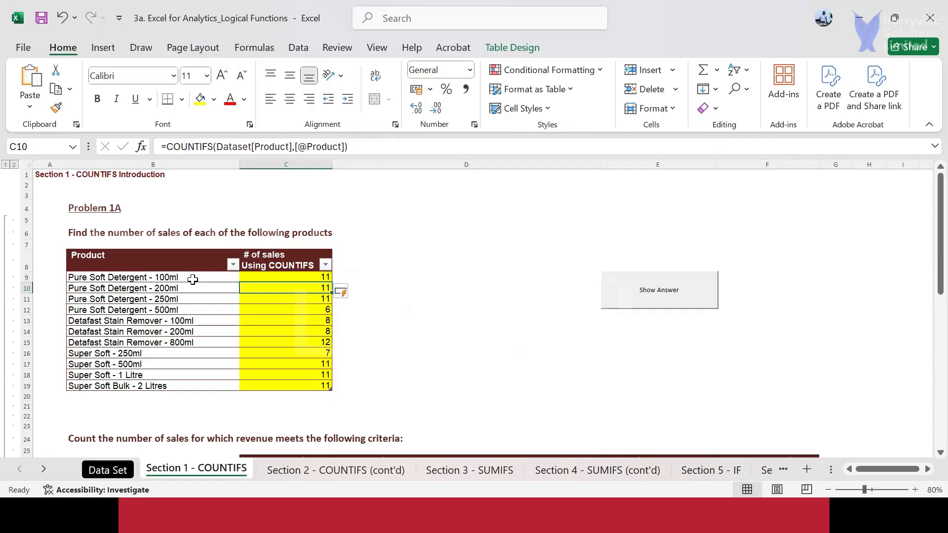
Start a COUNTIF formula in cell C27, under the Greater than $1000 heading
{"action": "scroll", "coordinate": [232, 267], "scroll_direction": "down", "scroll_amount": 2}
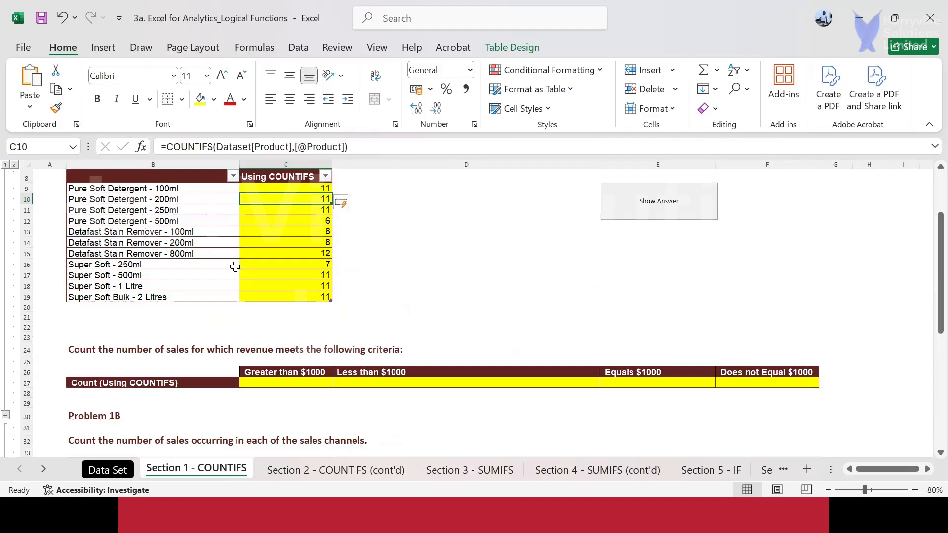
{"action": "scroll", "coordinate": [246, 308], "scroll_direction": "down", "scroll_amount": 2}
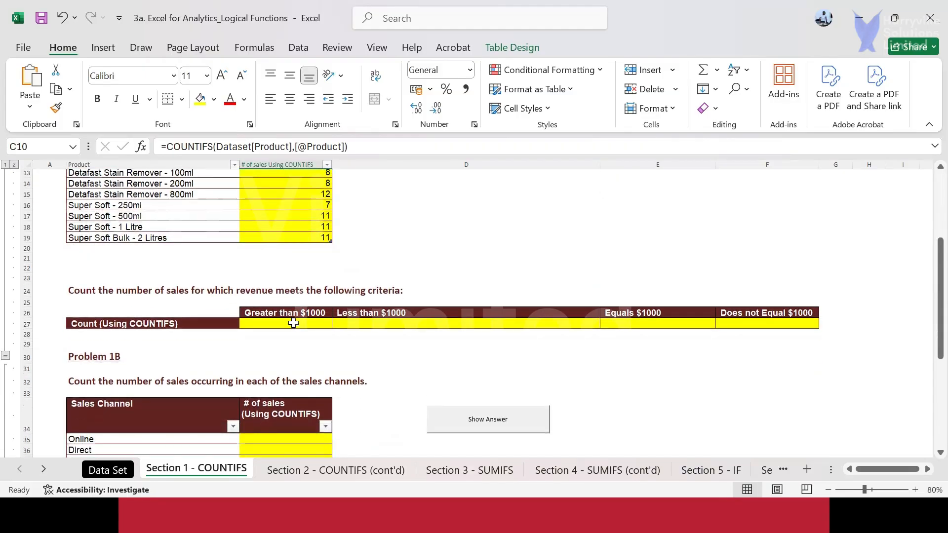
{"action": "left_click", "coordinate": [294, 323]}
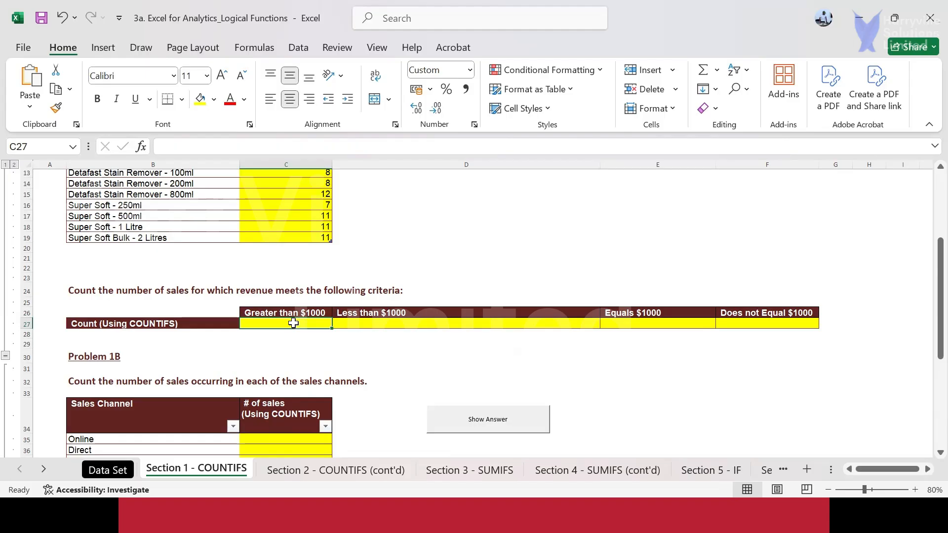
{"action": "type", "text": "="}
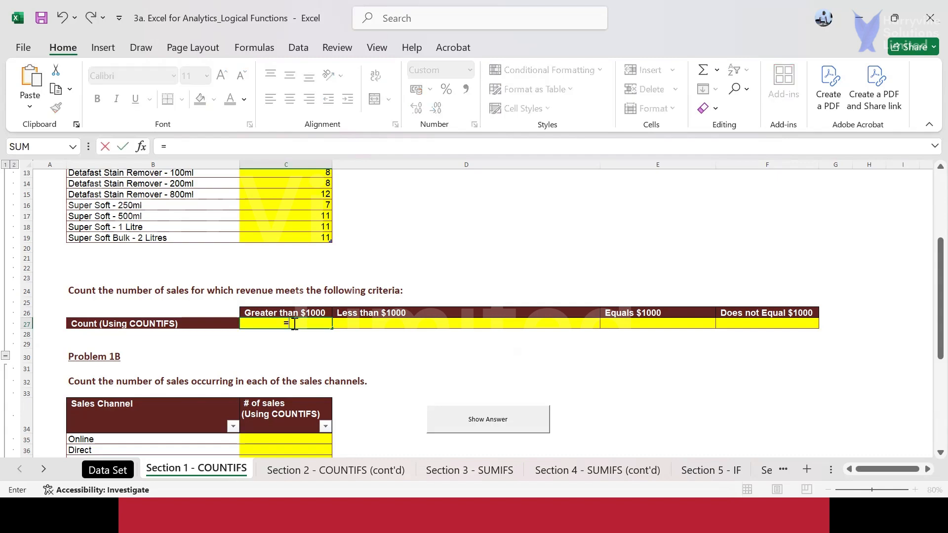
{"action": "type", "text": "couni"}
{"action": "key", "text": "Tab"}
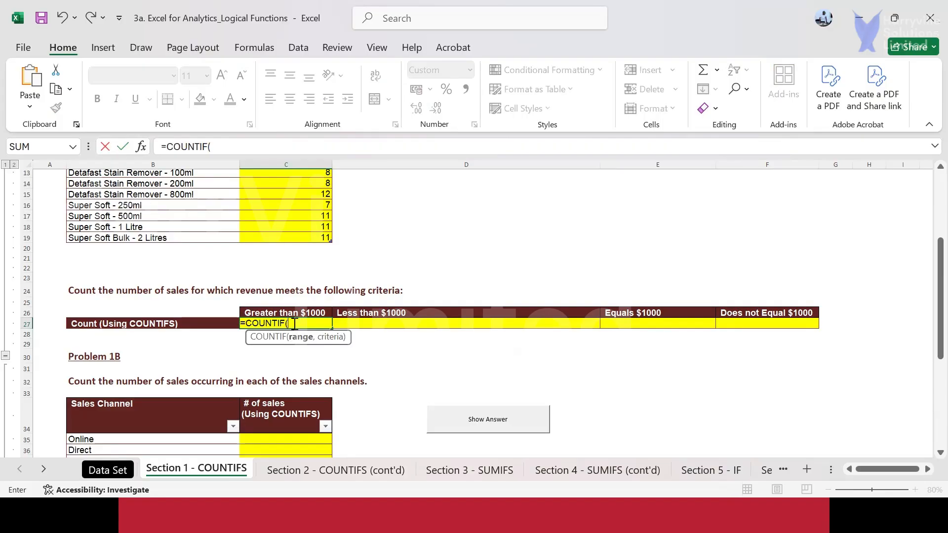
Complete the formula in C27 as =COUNTIF(Dataset[Revenue], ">1000") and select the cell to check its result
{"action": "type", "text": "d"}
{"action": "key", "text": "Tab"}
{"action": "type", "text": "["}
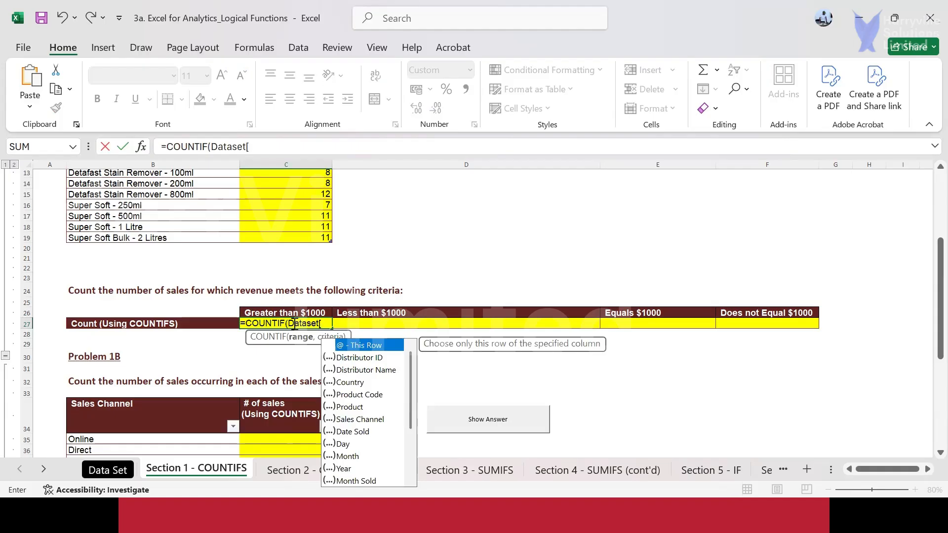
{"action": "type", "text": "re"}
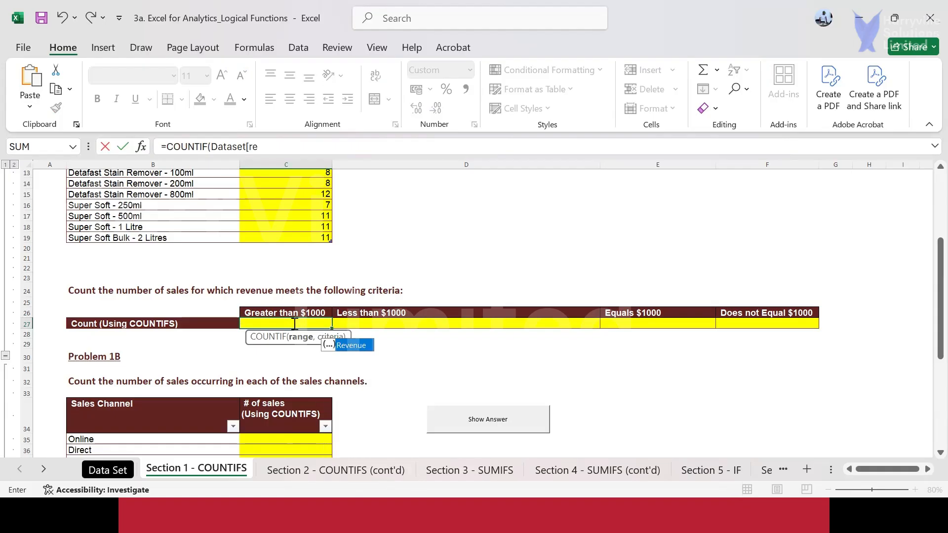
{"action": "key", "text": "Tab"}
{"action": "type", "text": "]"}
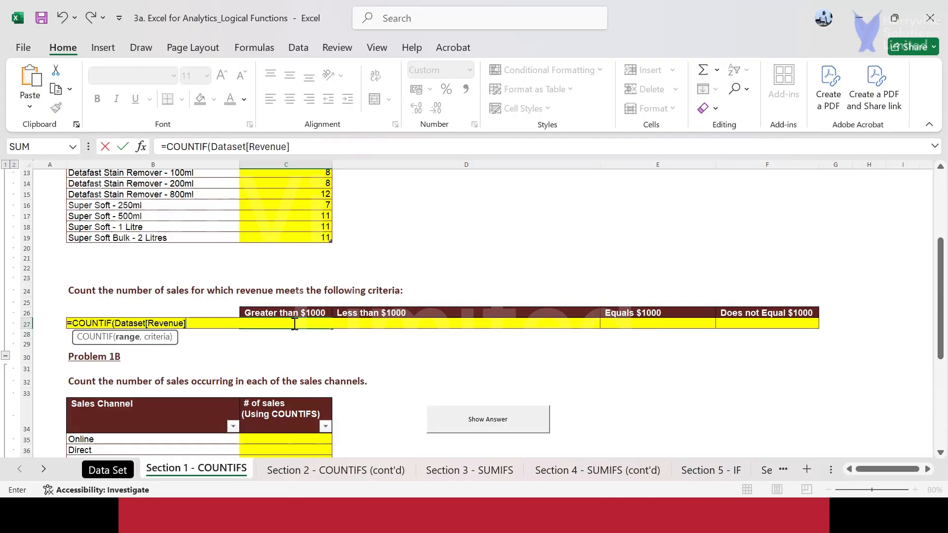
{"action": "type", "text": ","}
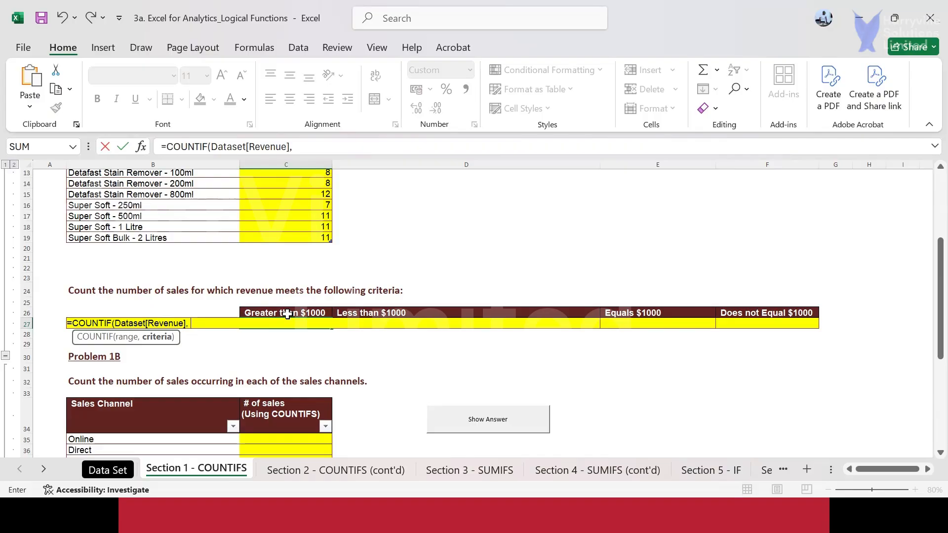
{"action": "type", "text": "\">1000\""}
{"action": "type", "text": ")"}
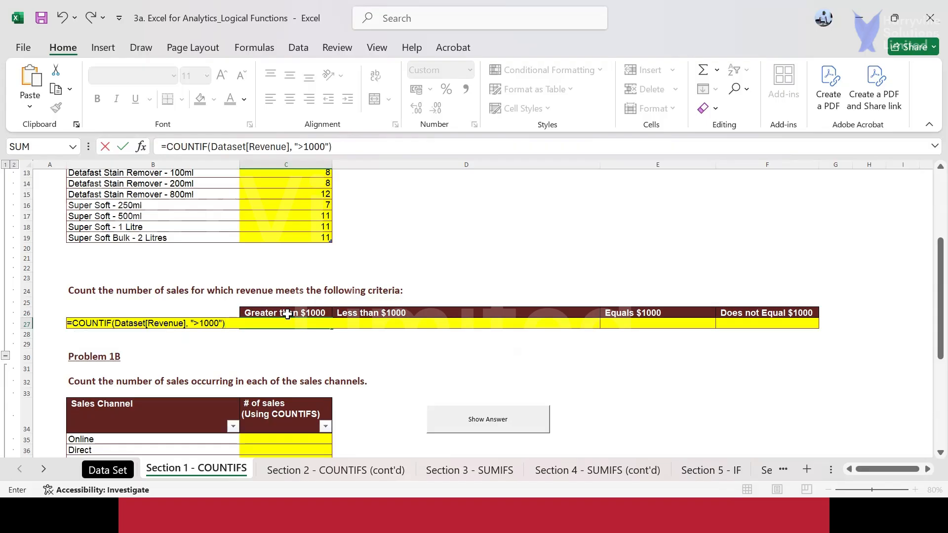
{"action": "key", "text": "Return"}
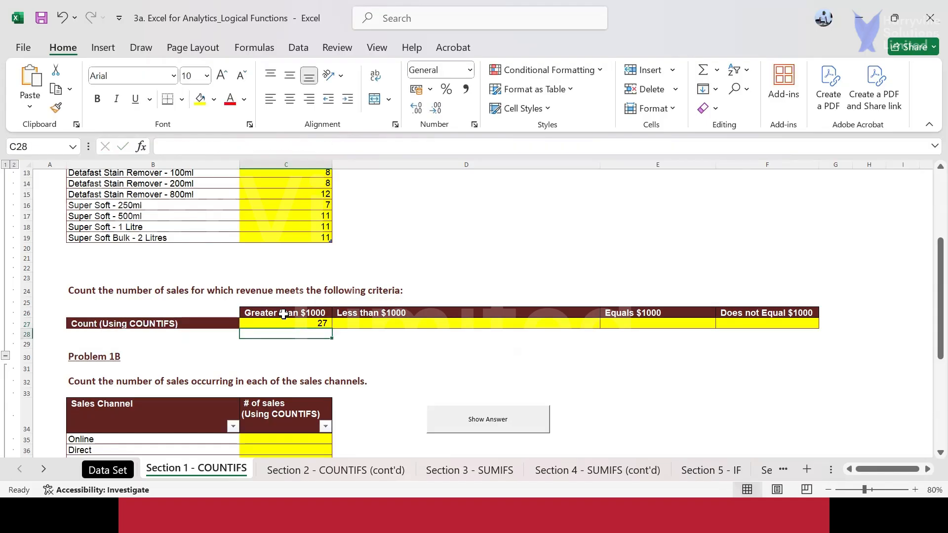
{"action": "left_click", "coordinate": [292, 325]}
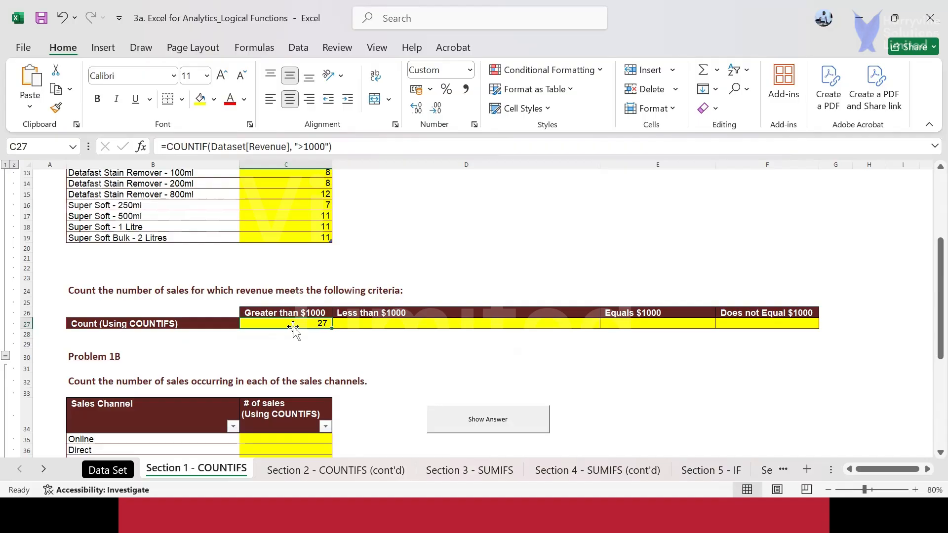
Filter the Revenue column on the Data Set sheet to show only rows with revenue greater than 1000
{"action": "left_click", "coordinate": [106, 470]}
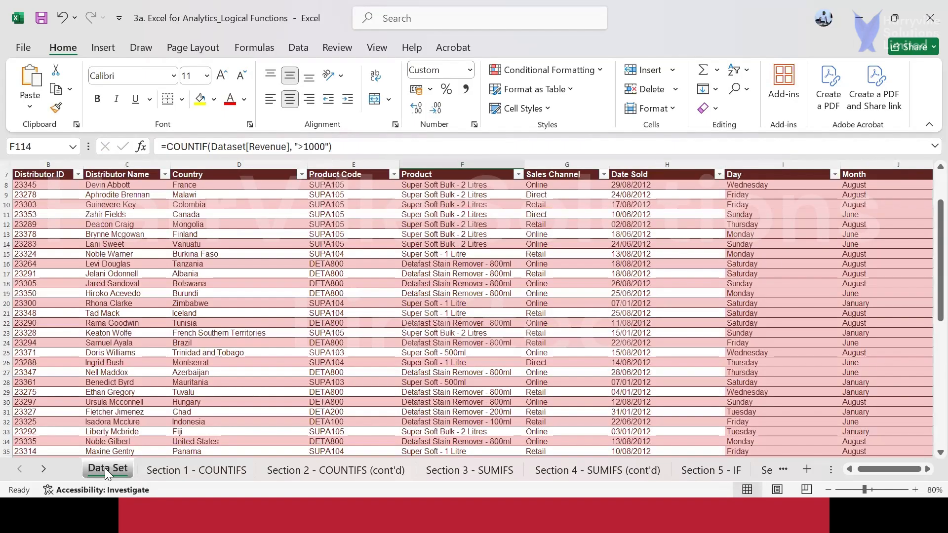
{"action": "left_click", "coordinate": [927, 470]}
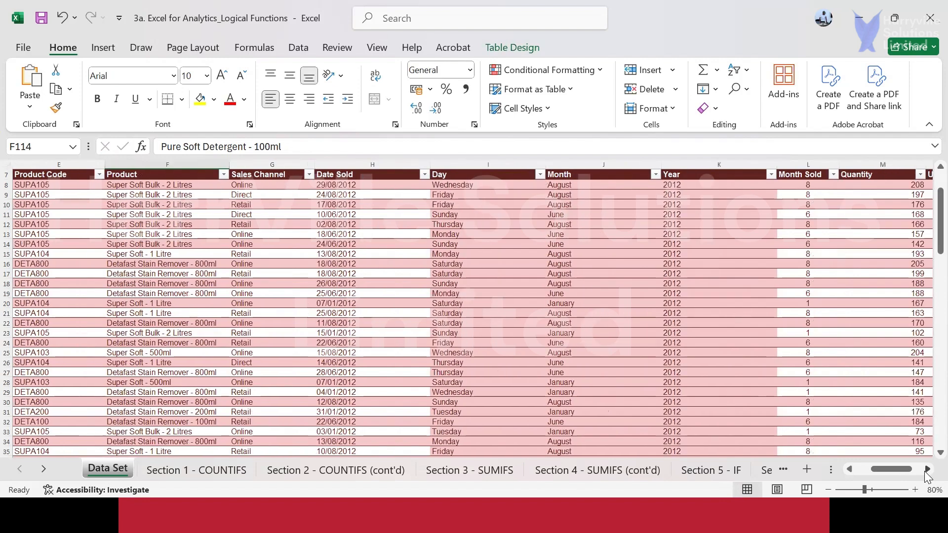
{"action": "left_click", "coordinate": [926, 470]}
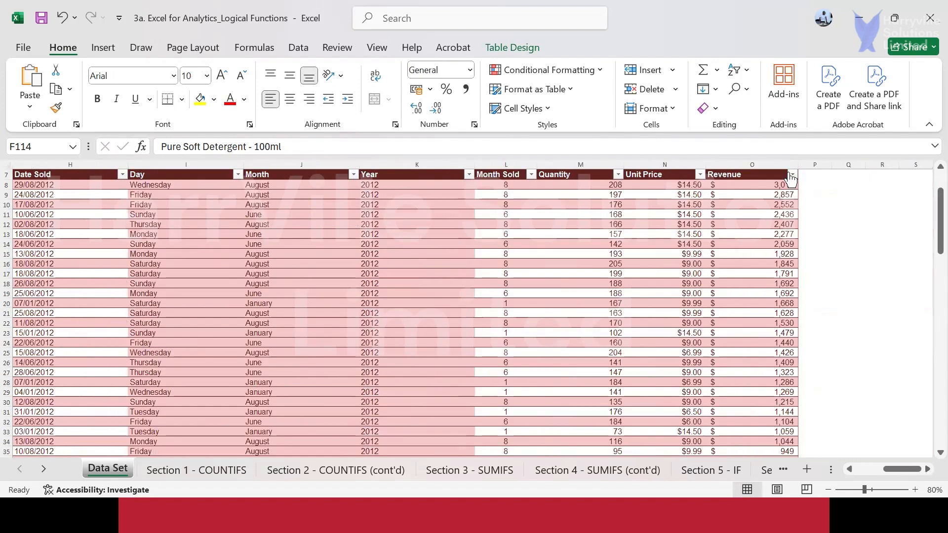
{"action": "left_click", "coordinate": [792, 176]}
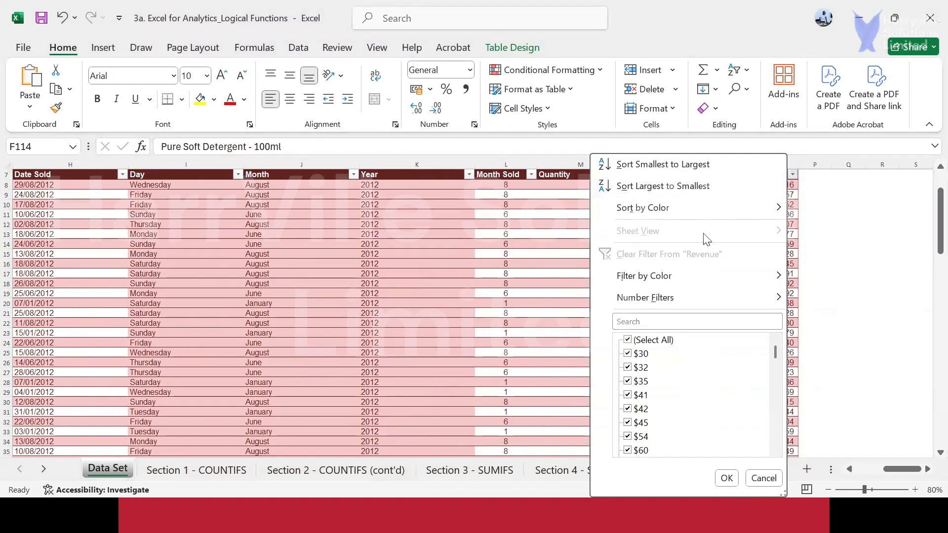
{"action": "left_click", "coordinate": [701, 298]}
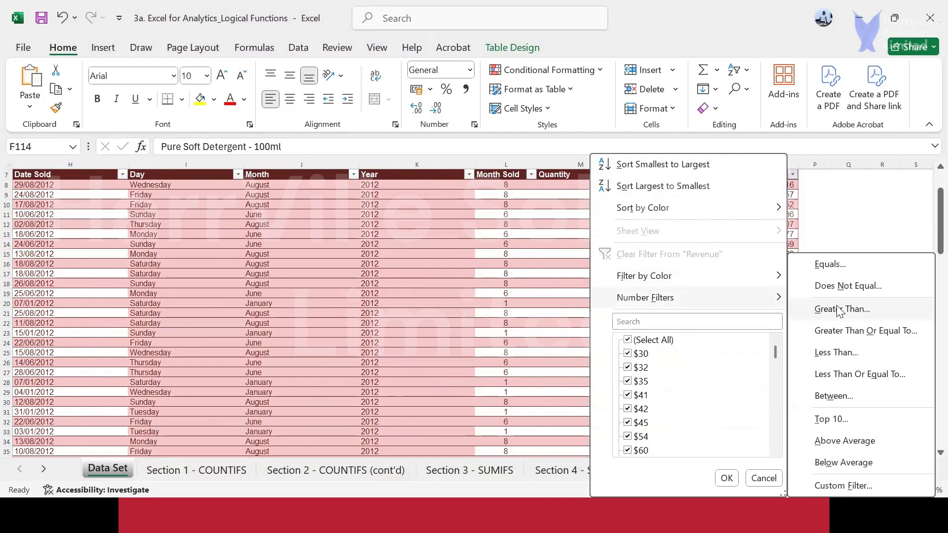
{"action": "left_click", "coordinate": [840, 311]}
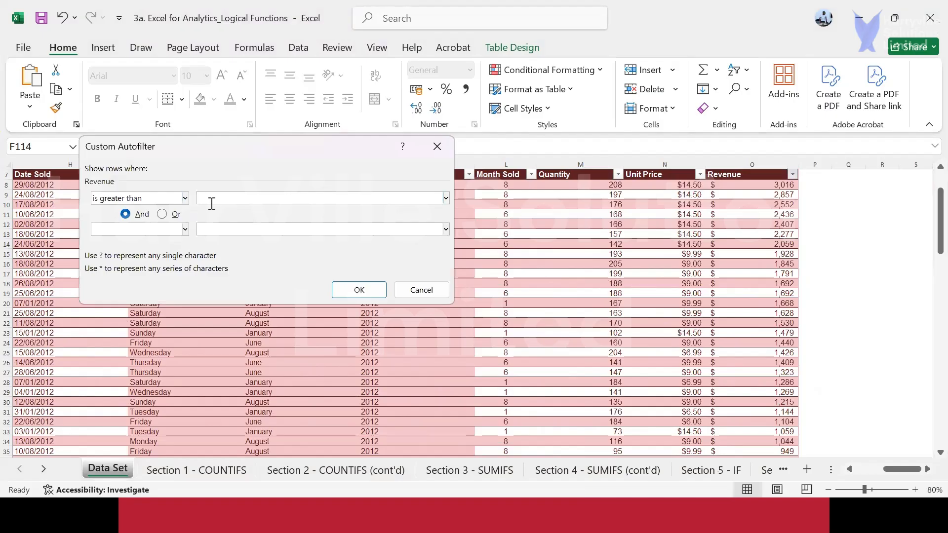
{"action": "type", "text": "1000"}
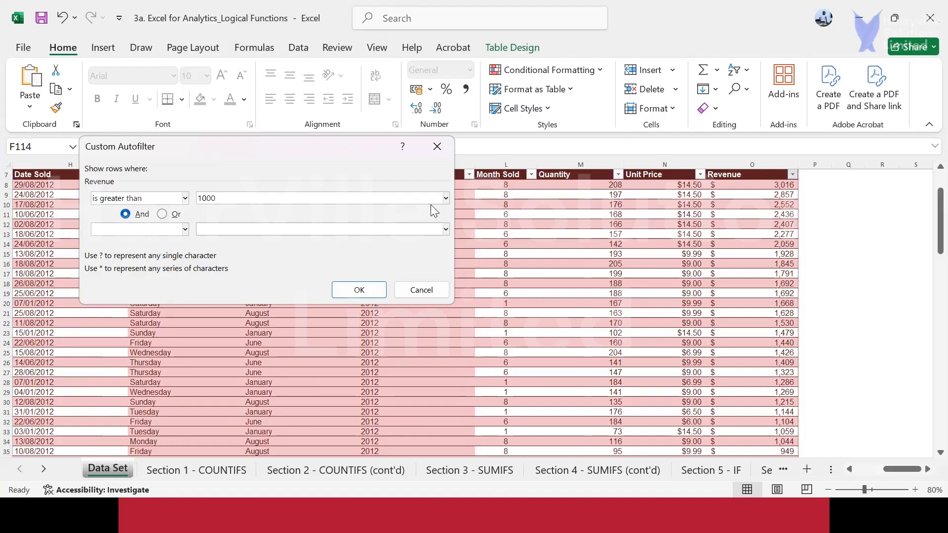
{"action": "left_click", "coordinate": [353, 288]}
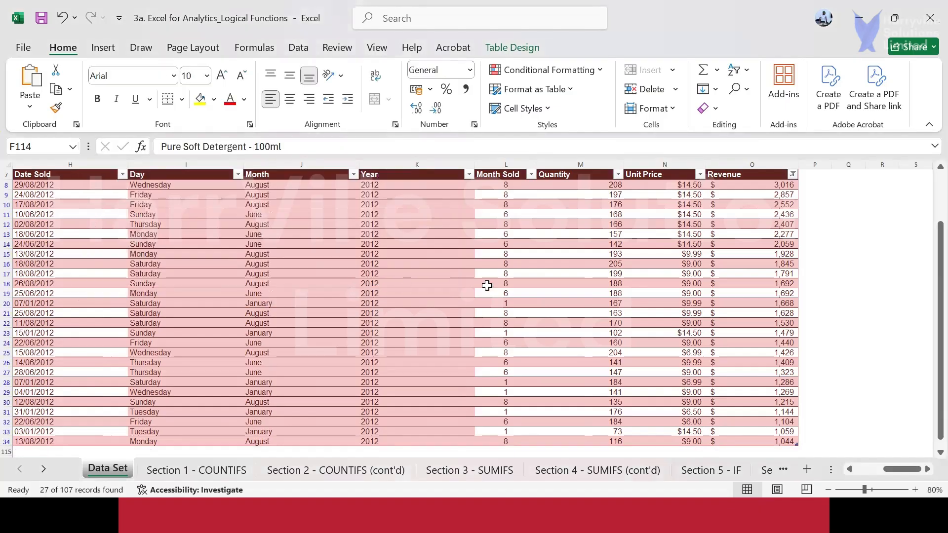
Go through the filtered Revenue values row by row, from O8 to the last row, to count the sales above 1000
{"action": "scroll", "coordinate": [641, 226], "scroll_direction": "down", "scroll_amount": 3}
{"action": "scroll", "coordinate": [642, 227], "scroll_direction": "up", "scroll_amount": 3}
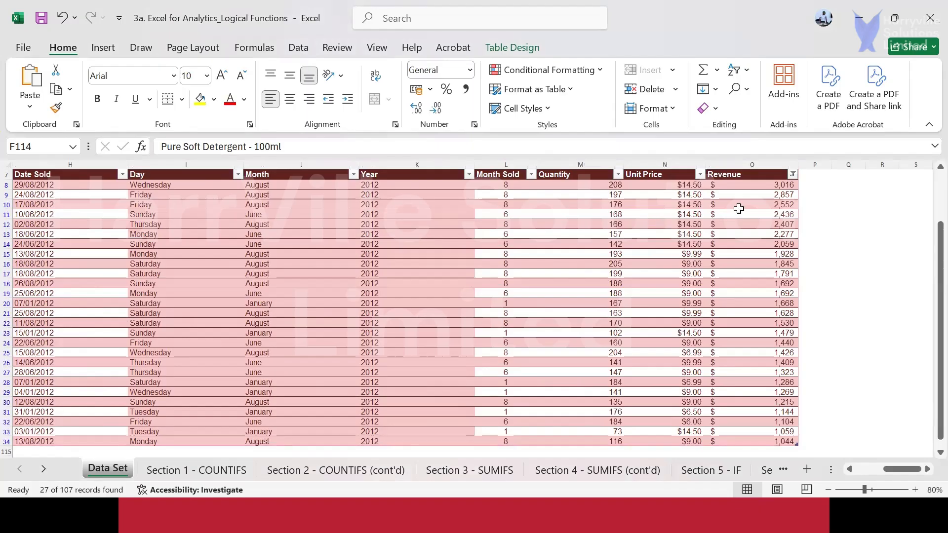
{"action": "left_click", "coordinate": [763, 185]}
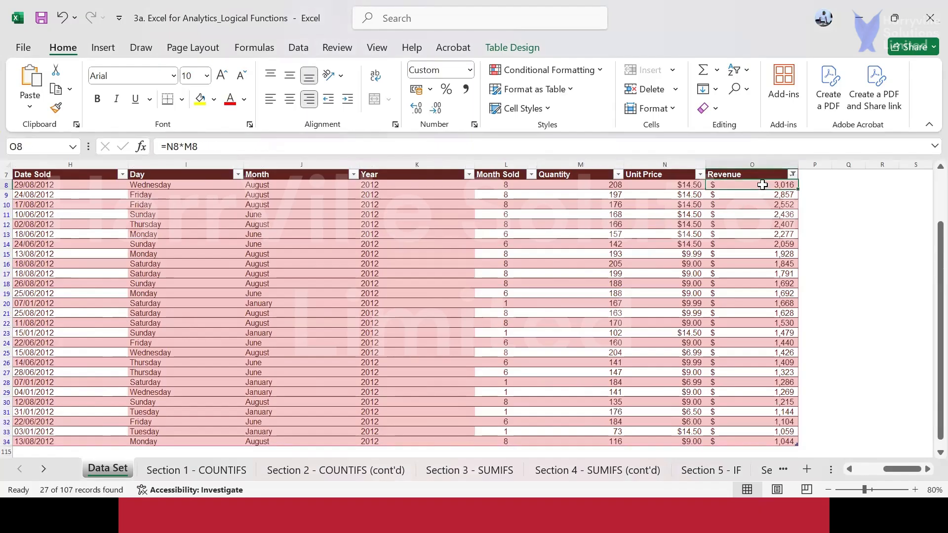
{"action": "key", "text": "Down"}
{"action": "key", "text": "Down"}
{"action": "key", "text": "Down"}
{"action": "key", "text": "Down"}
{"action": "key", "text": "Down"}
{"action": "key", "text": "Down"}
{"action": "key", "text": "Down"}
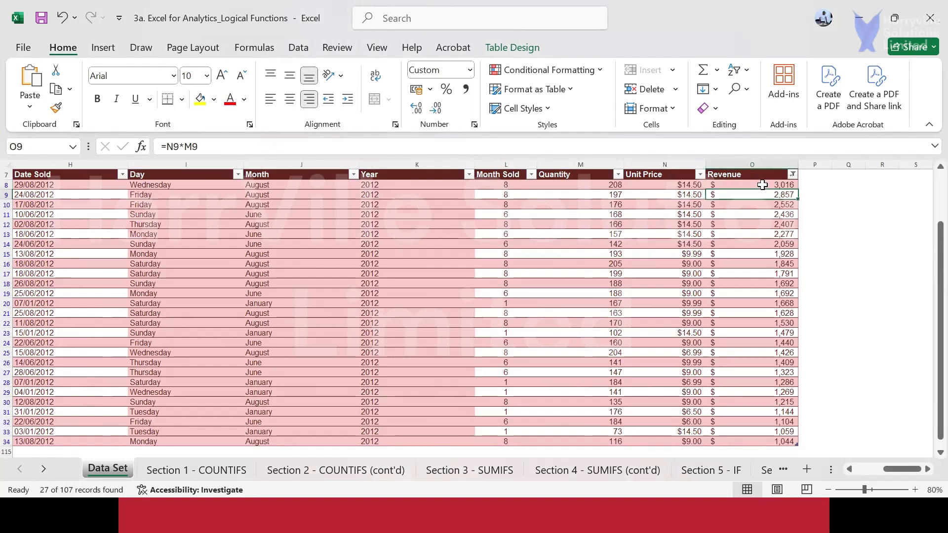
{"action": "key", "text": "Down"}
{"action": "key", "text": "Down"}
{"action": "key", "text": "Down"}
{"action": "key", "text": "Down"}
{"action": "key", "text": "Down"}
{"action": "key", "text": "Down"}
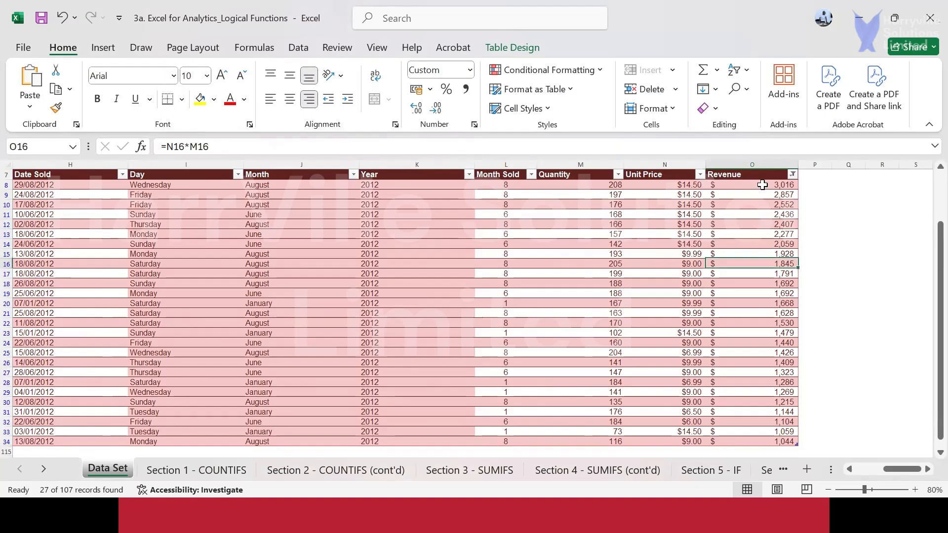
{"action": "key", "text": "Down"}
{"action": "key", "text": "Down"}
{"action": "key", "text": "Down"}
{"action": "key", "text": "Down"}
{"action": "key", "text": "Down"}
{"action": "key", "text": "Down"}
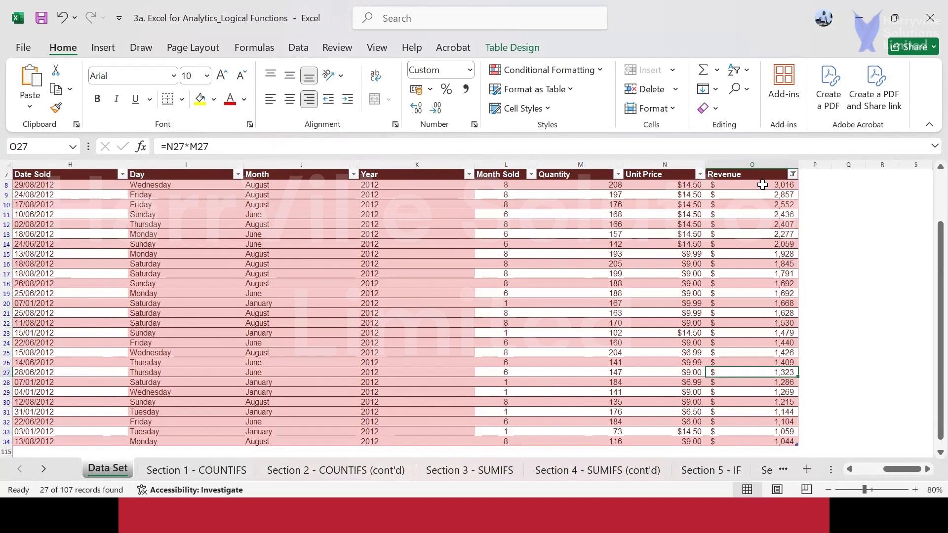
{"action": "key", "text": "Down"}
{"action": "key", "text": "Down"}
{"action": "key", "text": "Down"}
{"action": "key", "text": "Down"}
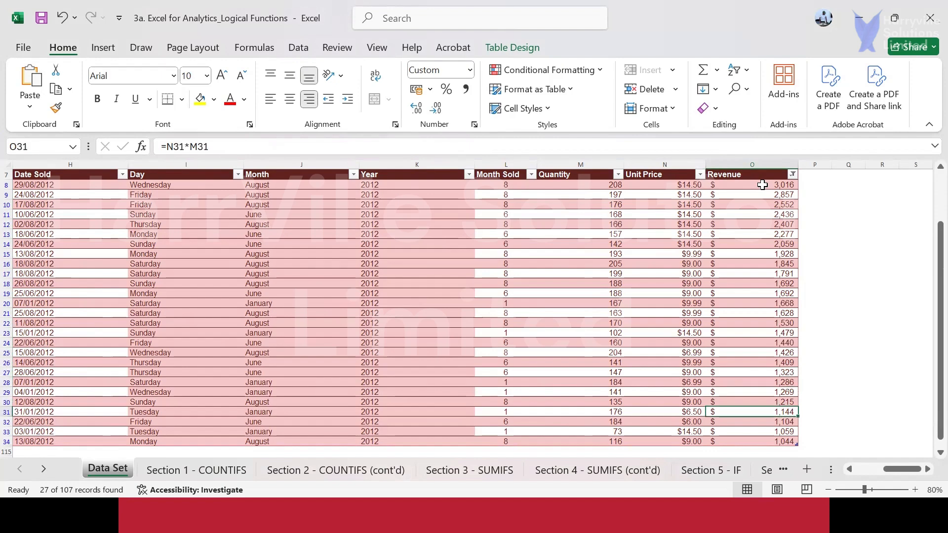
{"action": "key", "text": "Down"}
{"action": "key", "text": "Down"}
{"action": "key", "text": "Down"}
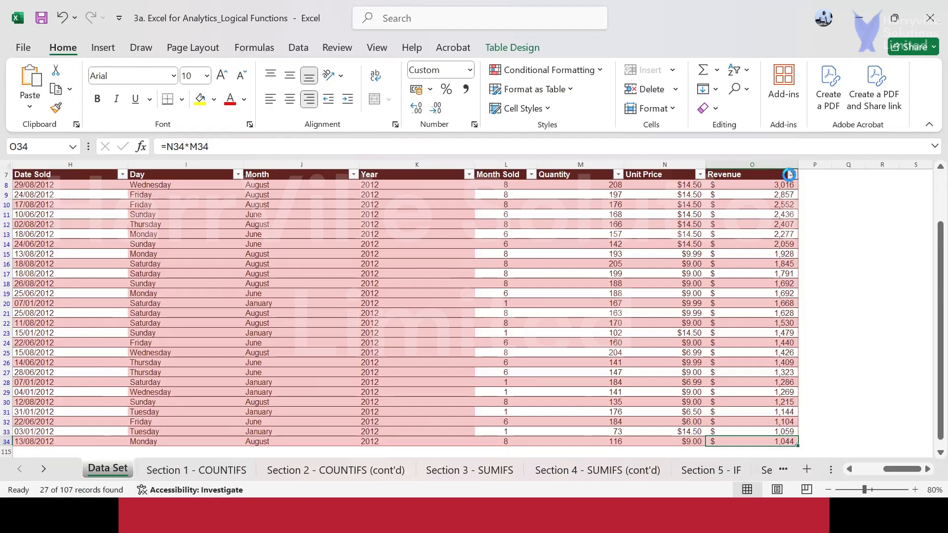
Clear the filter from the Revenue column and return to the Section 1 - COUNTIFS sheet
{"action": "left_click", "coordinate": [790, 175]}
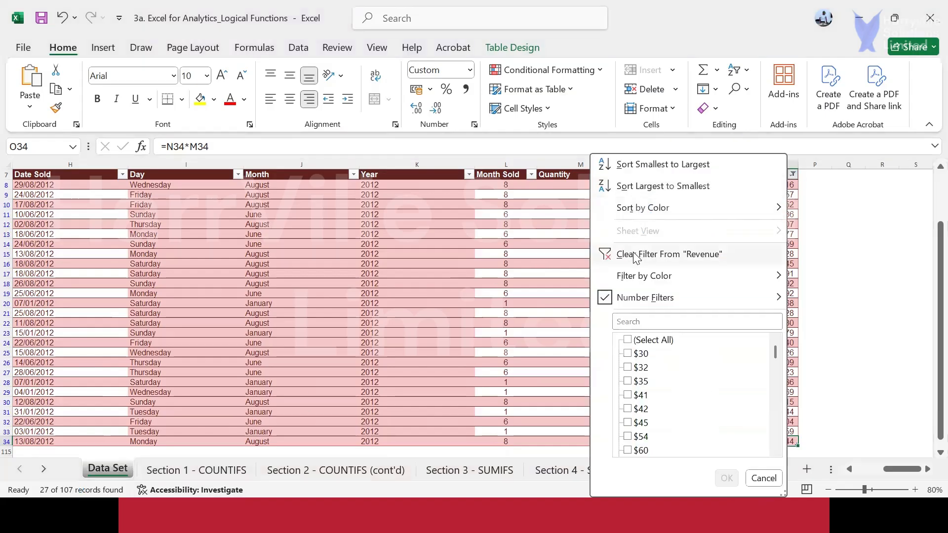
{"action": "left_click", "coordinate": [636, 255]}
{"action": "left_click", "coordinate": [232, 470]}
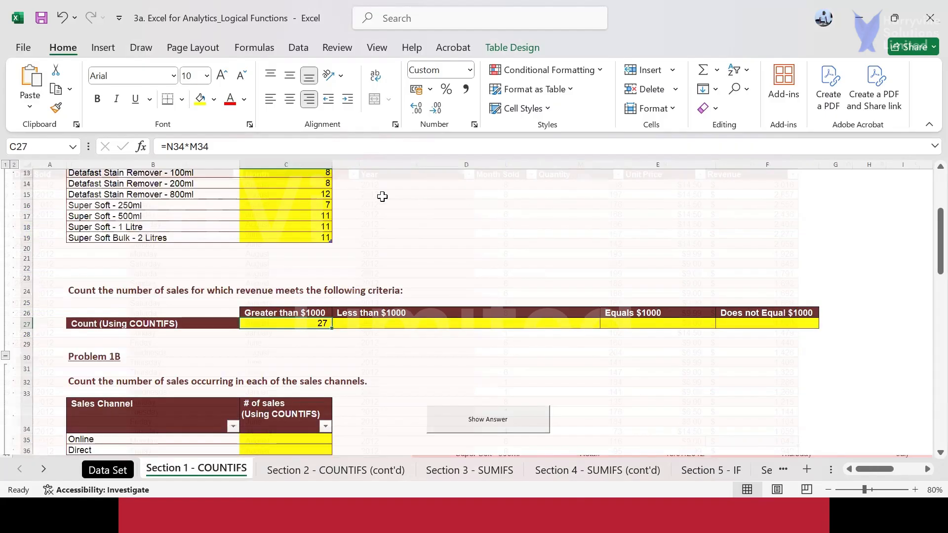
Review the formula in C27 and begin a formula in D27, under the Less than $1000 heading
{"action": "left_click", "coordinate": [447, 324]}
{"action": "left_click", "coordinate": [287, 322]}
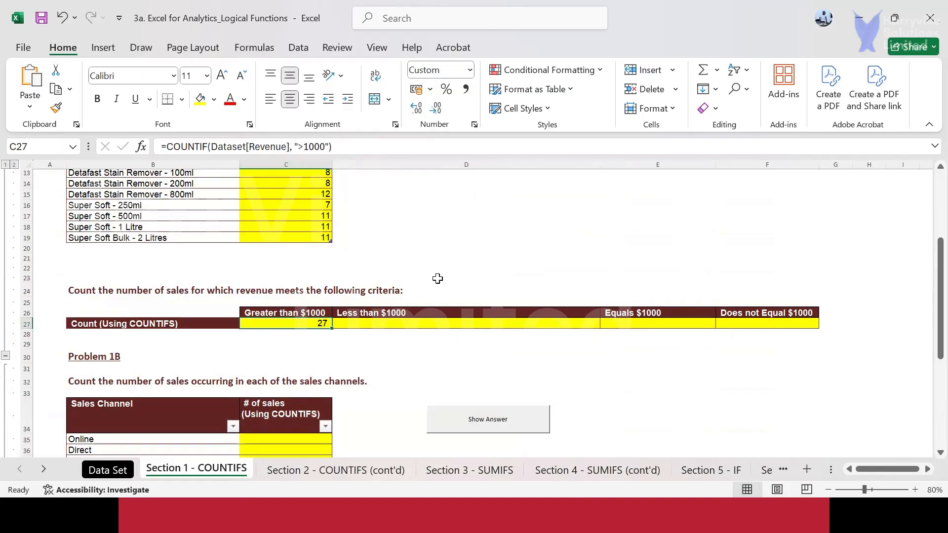
{"action": "left_click", "coordinate": [448, 326]}
{"action": "type", "text": "="}
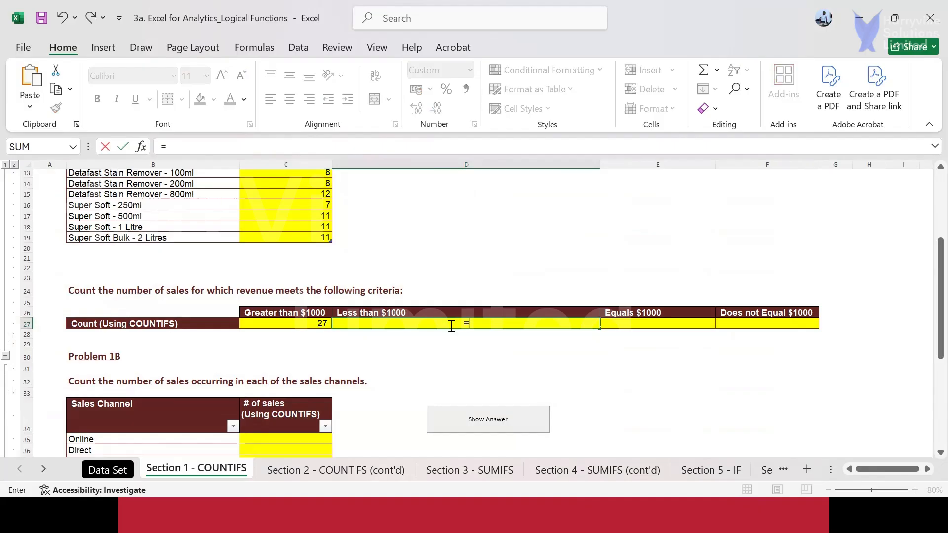
{"action": "type", "text": "d"}
{"action": "key", "text": "Tab"}
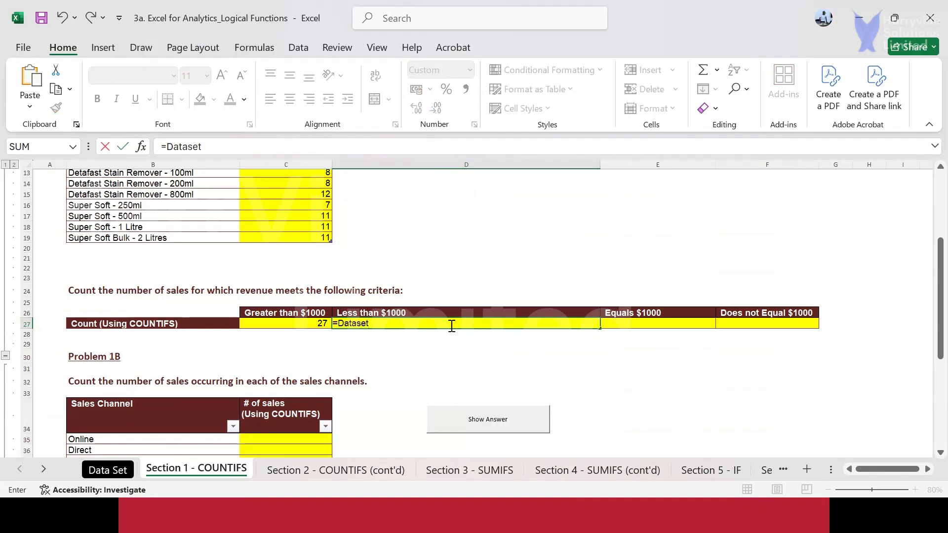
{"action": "key", "text": "BackSpace"}
{"action": "key", "text": "BackSpace"}
{"action": "key", "text": "BackSpace"}
{"action": "key", "text": "BackSpace"}
{"action": "key", "text": "BackSpace"}
{"action": "key", "text": "BackSpace"}
{"action": "key", "text": "BackSpace"}
Complete the formula in D27 as =COUNTIF(Dataset[Revenue], "<1000") and select the cell to check it
{"action": "type", "text": "count"}
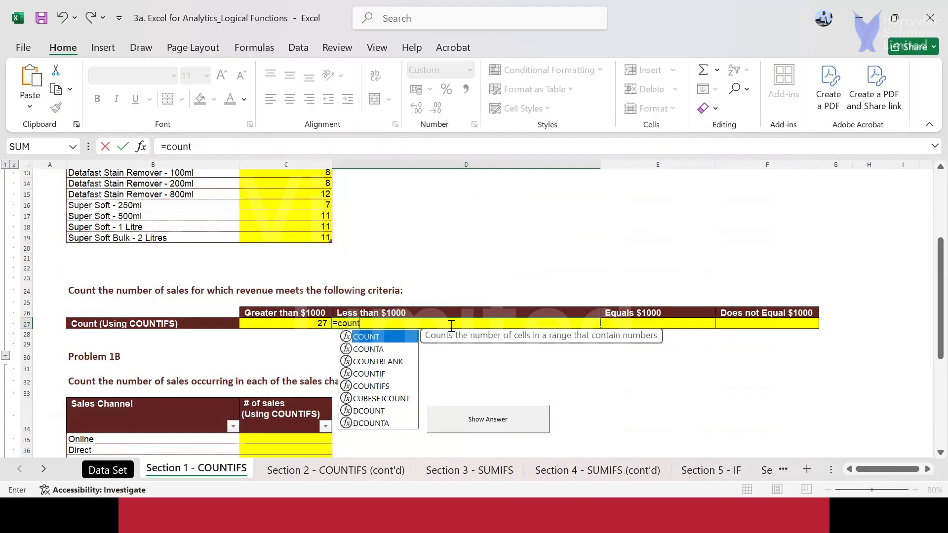
{"action": "type", "text": "if"}
{"action": "key", "text": "Tab"}
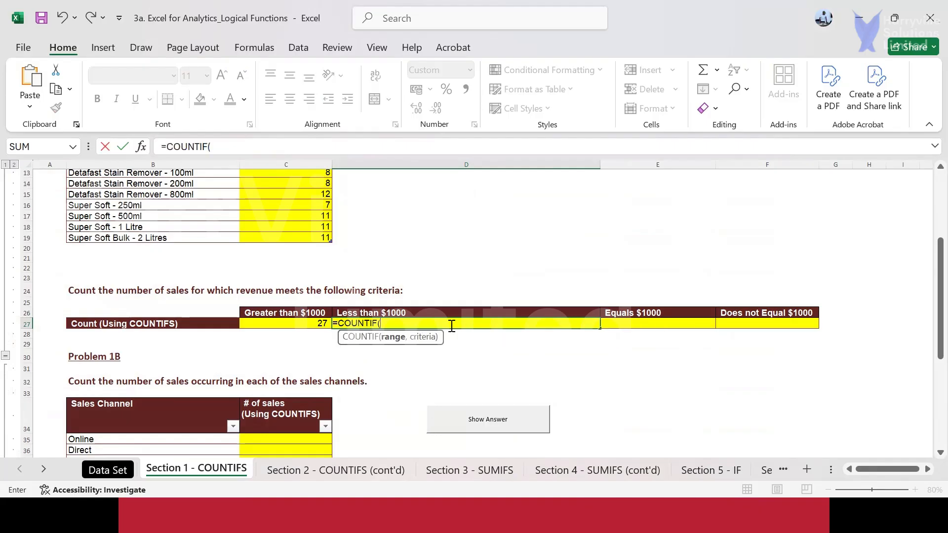
{"action": "type", "text": "d"}
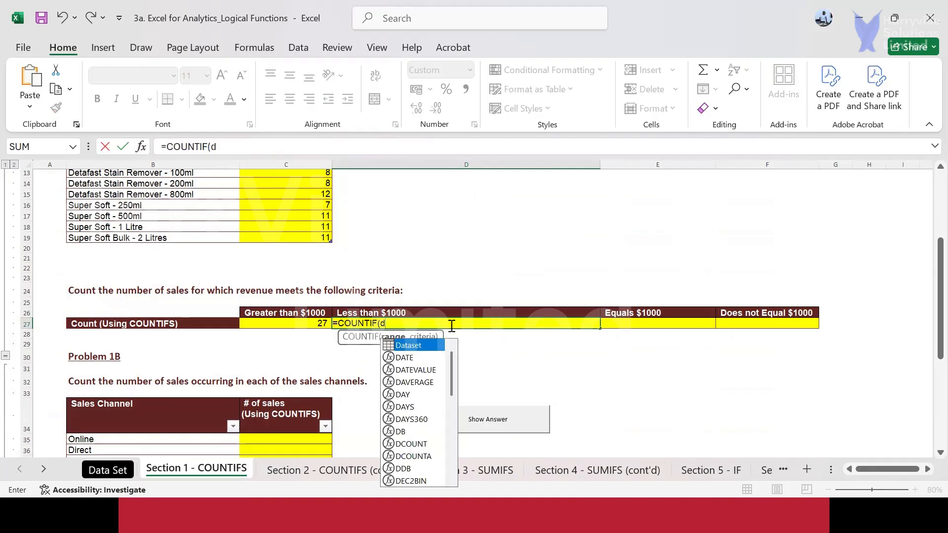
{"action": "key", "text": "Tab"}
{"action": "type", "text": "["}
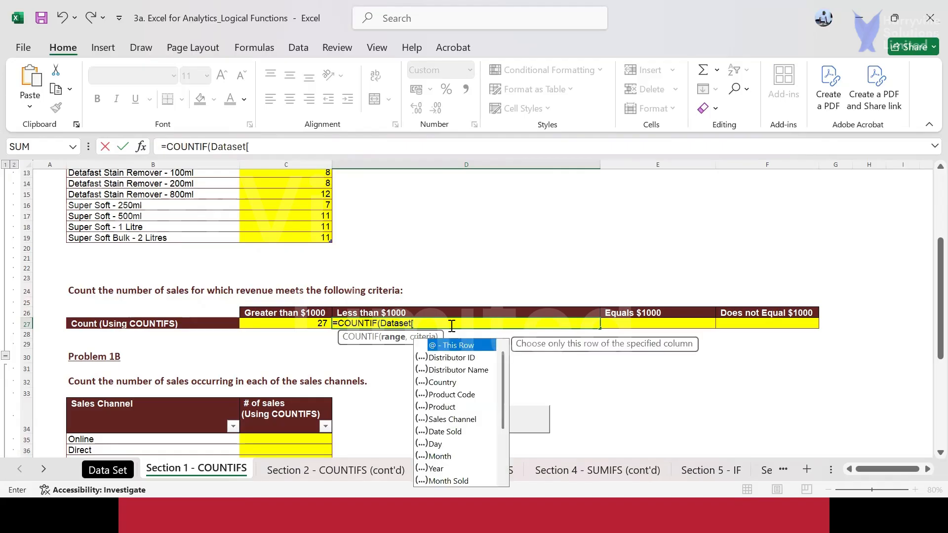
{"action": "type", "text": "Revenue"}
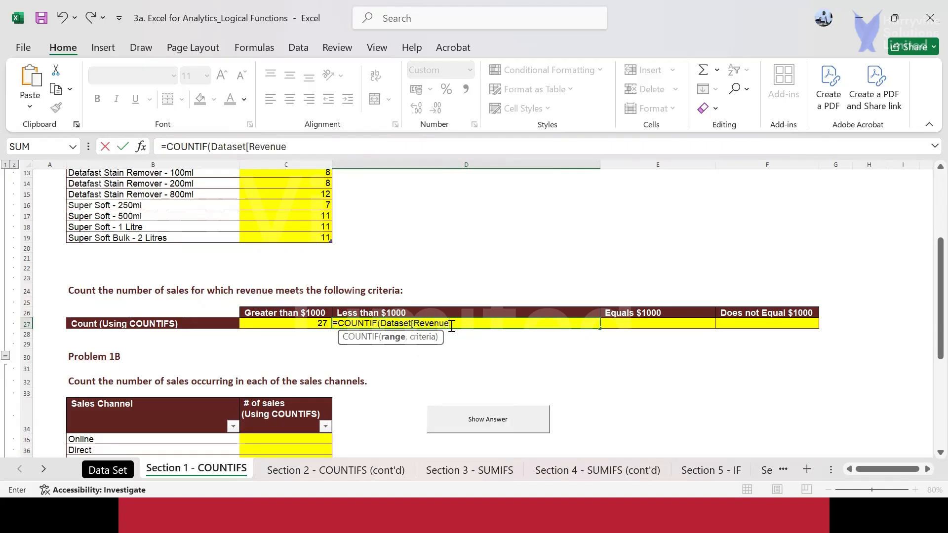
{"action": "type", "text": "], \"<1000"}
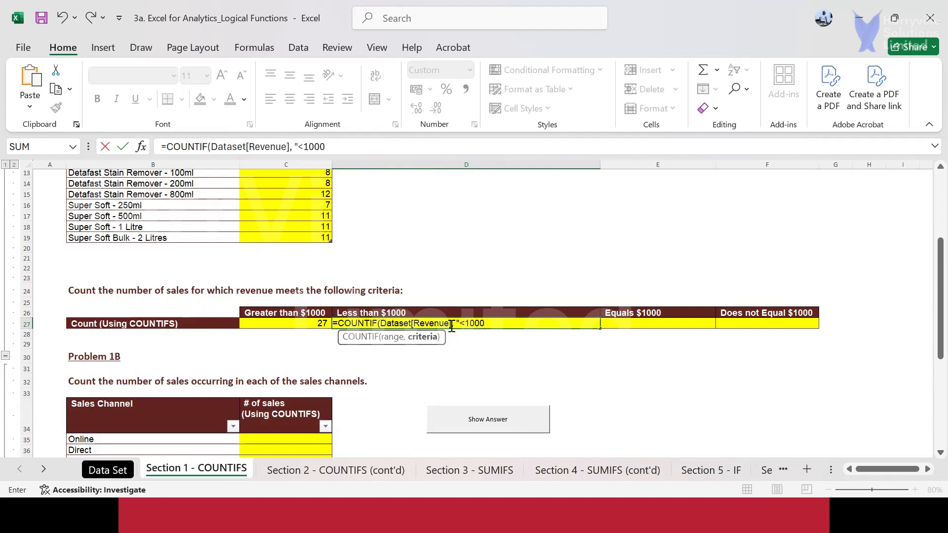
{"action": "type", "text": "\")"}
{"action": "key", "text": "Return"}
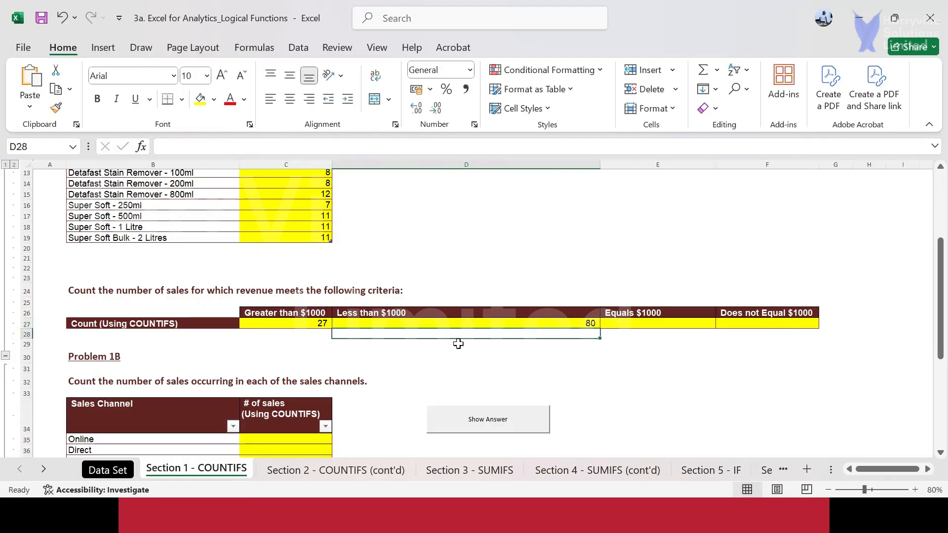
{"action": "left_click", "coordinate": [500, 323]}
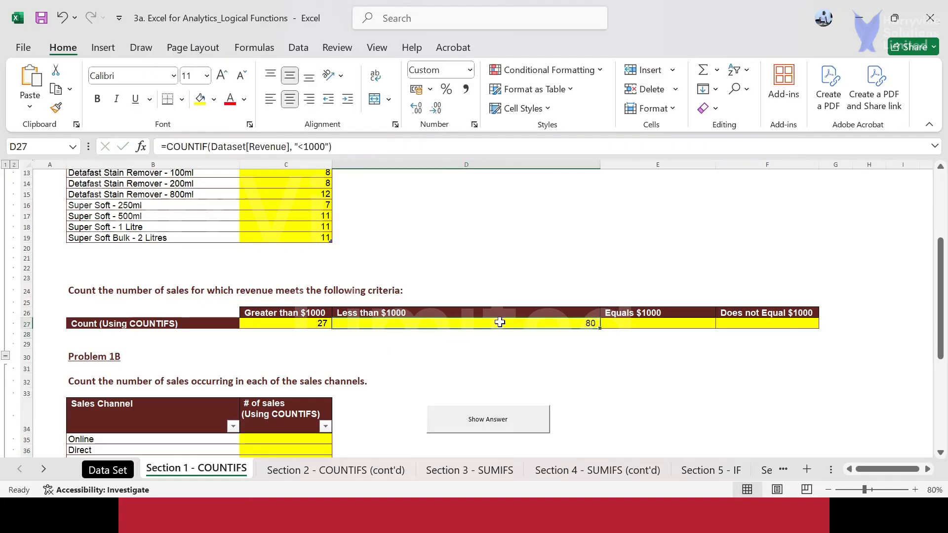
Start a COUNTIF formula in E27, under the Equals $1000 heading, with the Revenue column of Dataset as its range
{"action": "left_click", "coordinate": [639, 323]}
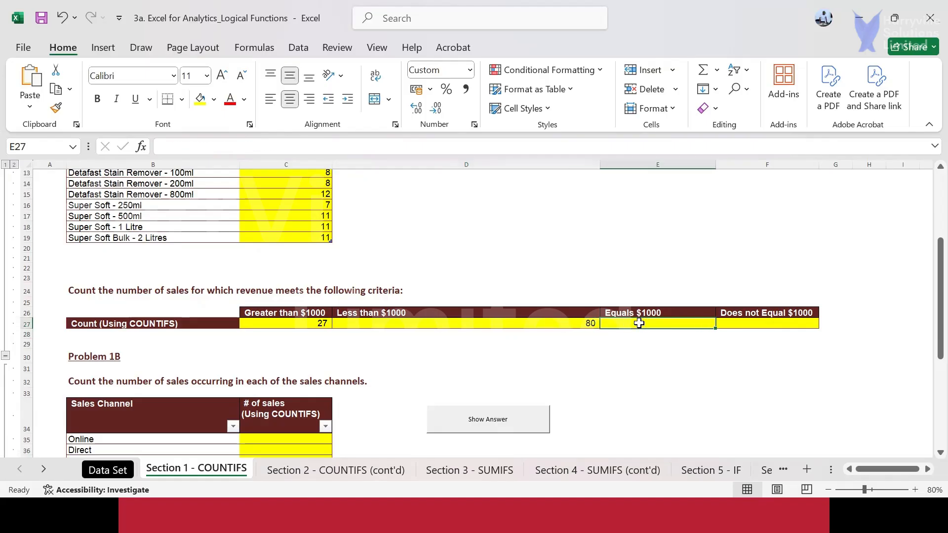
{"action": "type", "text": "="}
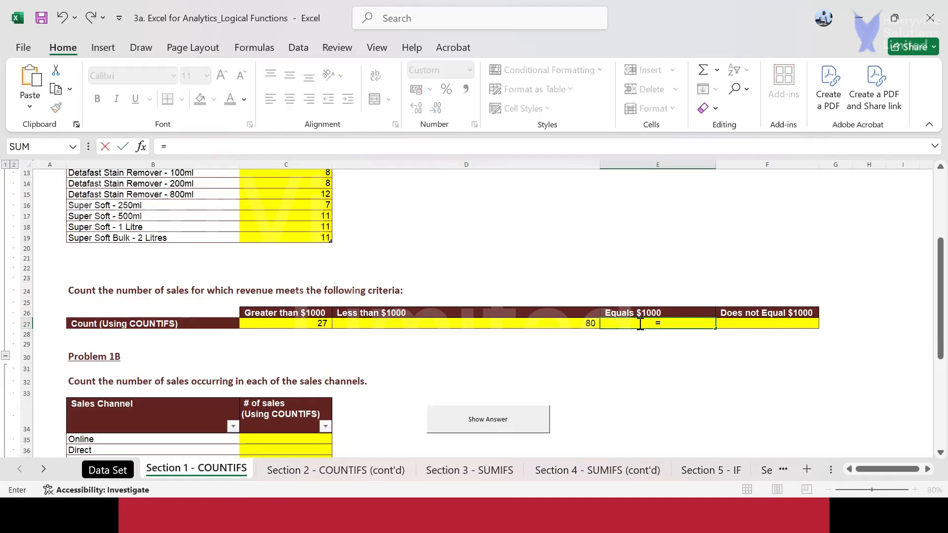
{"action": "type", "text": "c"}
{"action": "key", "text": "Tab"}
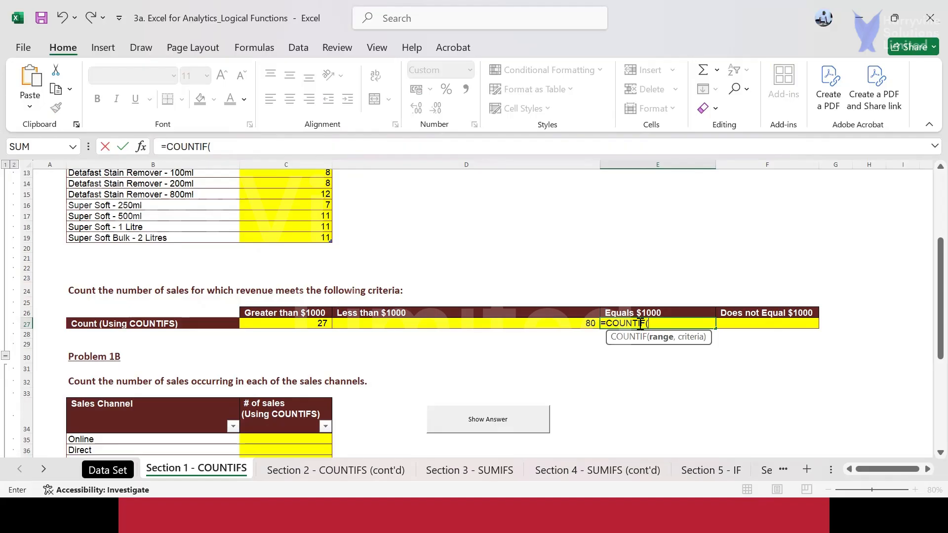
{"action": "type", "text": "d"}
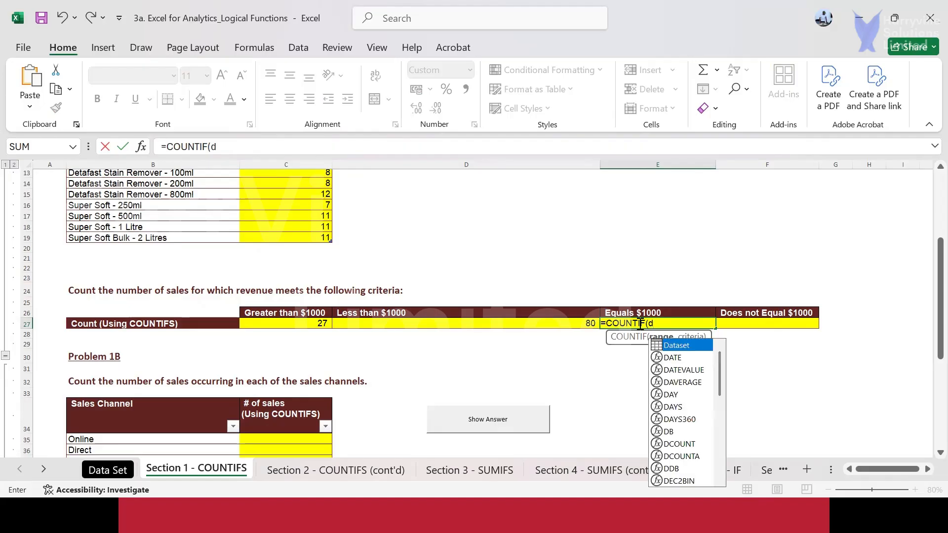
{"action": "key", "text": "Tab"}
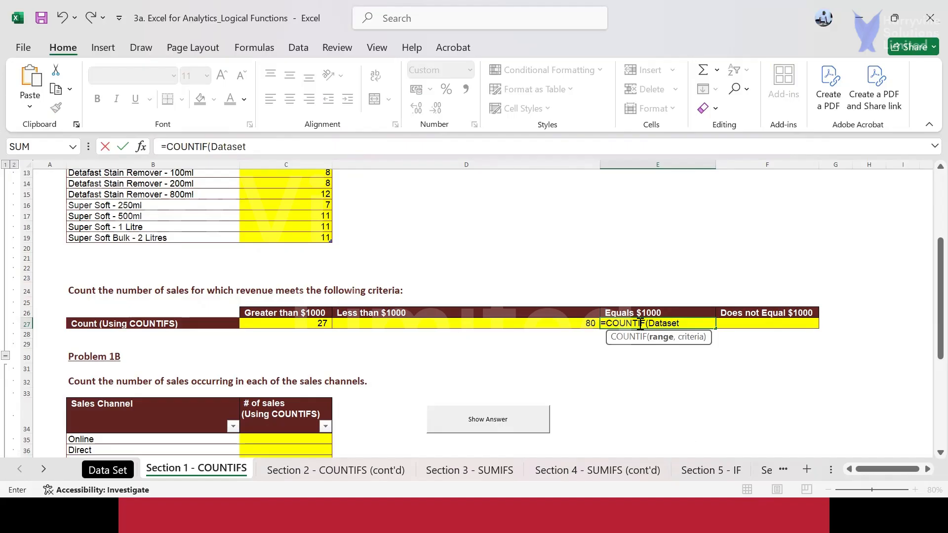
{"action": "type", "text": "["}
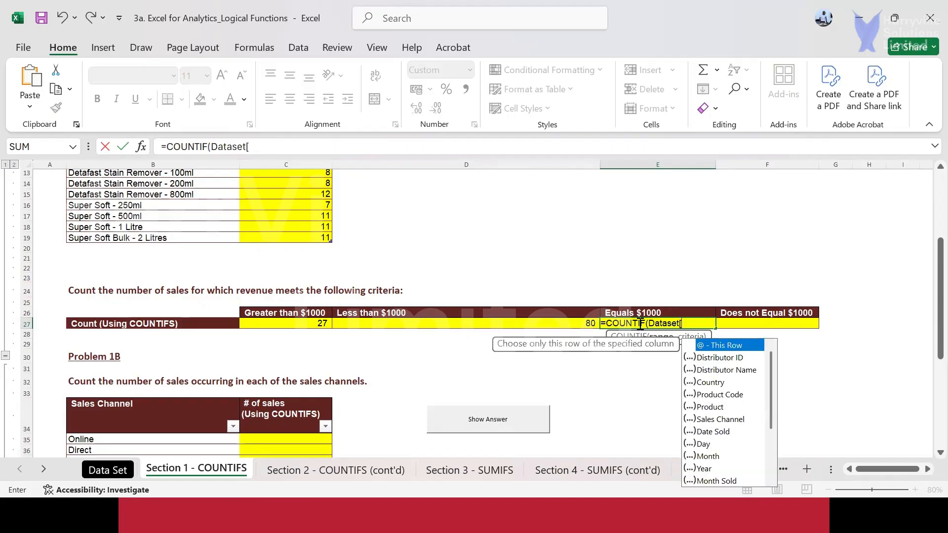
{"action": "type", "text": "rve"}
{"action": "key", "text": "BackSpace"}
{"action": "key", "text": "BackSpace"}
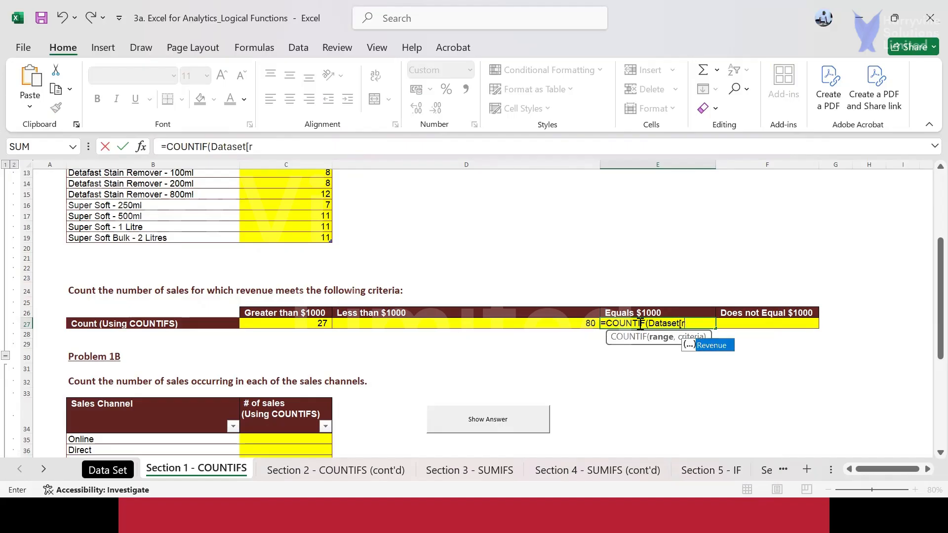
{"action": "type", "text": "eve"}
{"action": "key", "text": "Tab"}
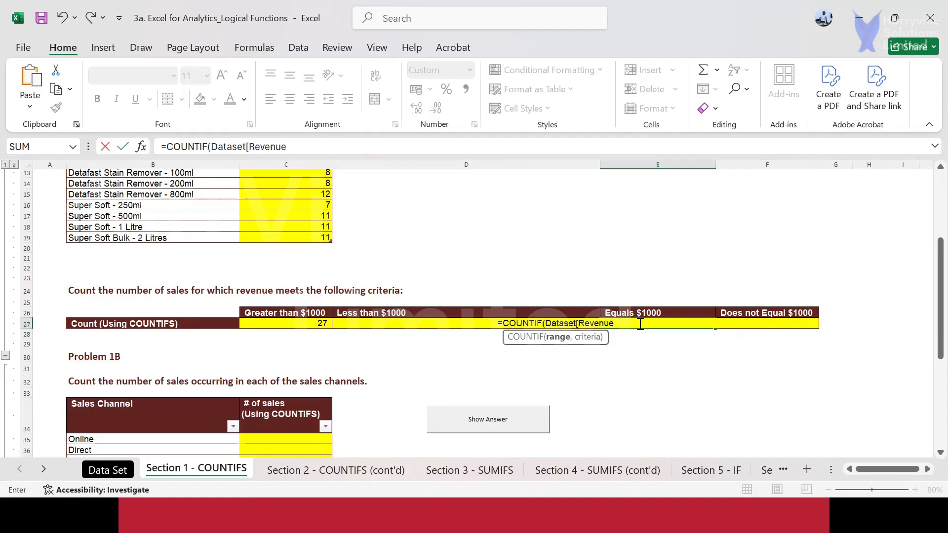
Finish the COUNTIF formula in E27 with the criterion "=1000"
{"action": "type", "text": "], \"=1==="}
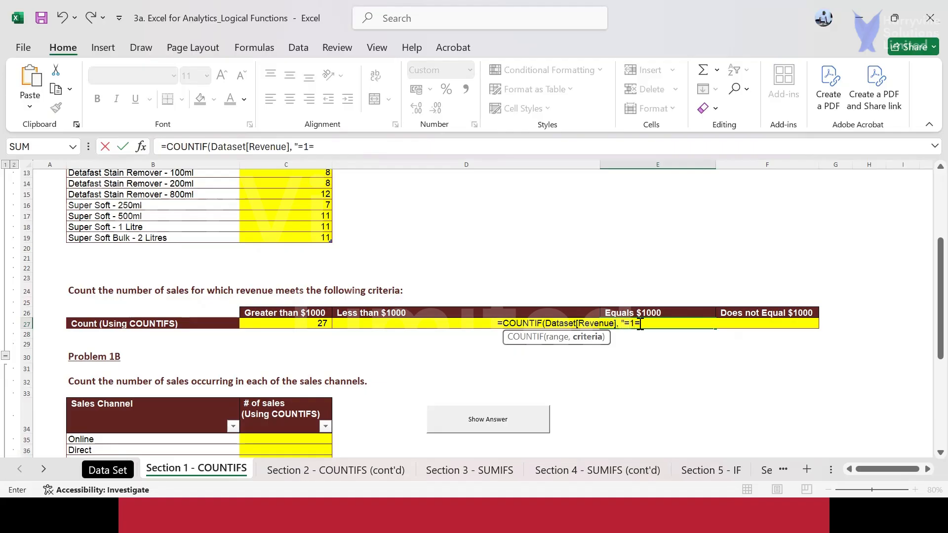
{"action": "key", "text": "BackSpace"}
{"action": "key", "text": "BackSpace"}
{"action": "key", "text": "BackSpace"}
{"action": "type", "text": "000"}
{"action": "key", "text": "Return"}
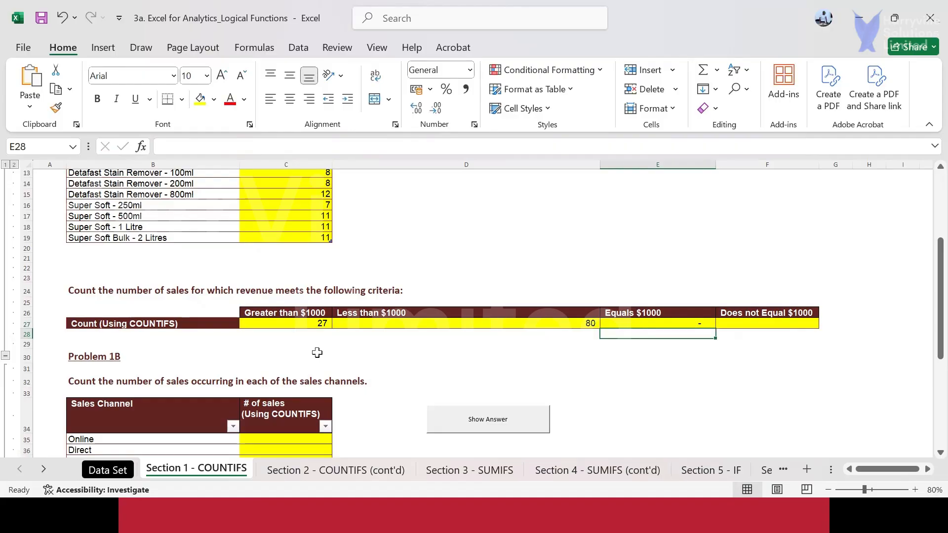
Filter the Revenue column on the Data Set sheet to show only rows where revenue equals 1000
{"action": "left_click", "coordinate": [112, 470]}
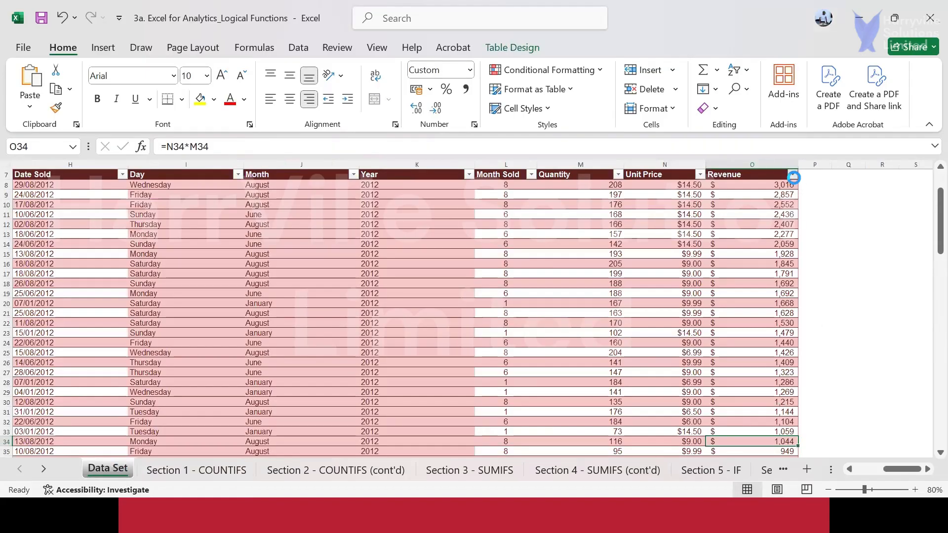
{"action": "left_click", "coordinate": [793, 177]}
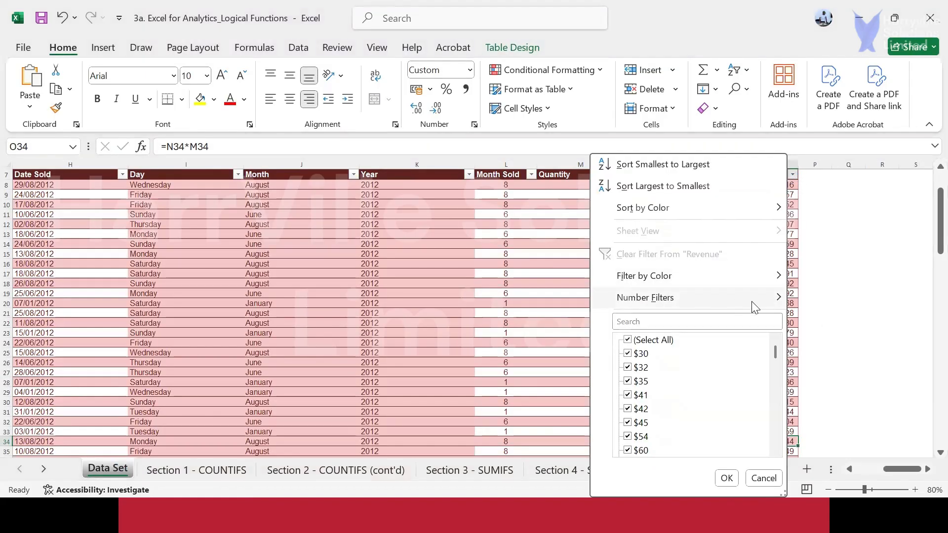
{"action": "mouse_move", "coordinate": [752, 299]}
{"action": "left_click", "coordinate": [841, 268]}
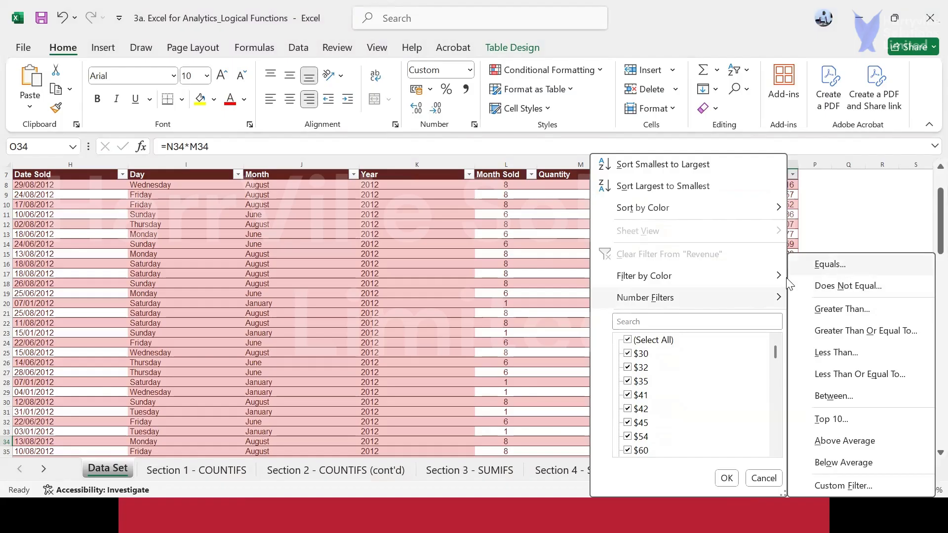
{"action": "left_click", "coordinate": [248, 194]}
{"action": "type", "text": "1000"}
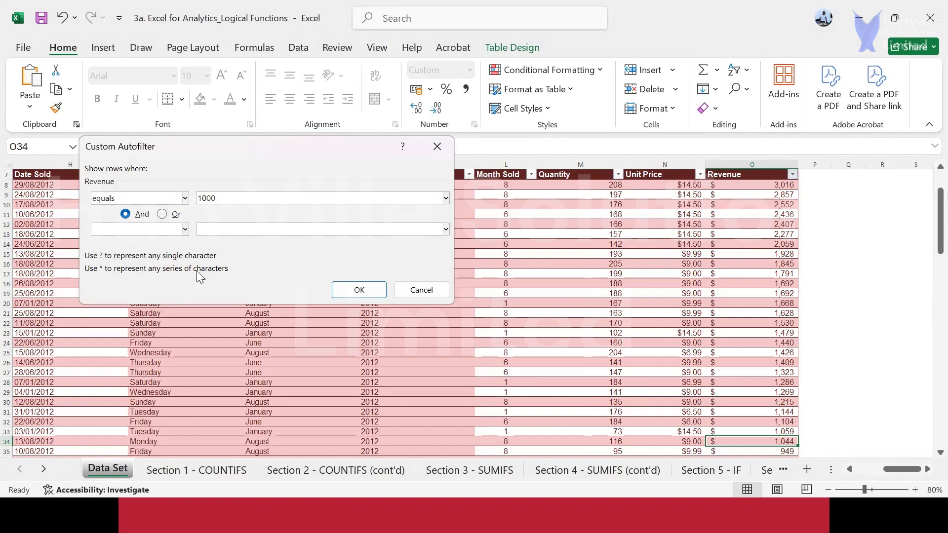
{"action": "left_click", "coordinate": [359, 291]}
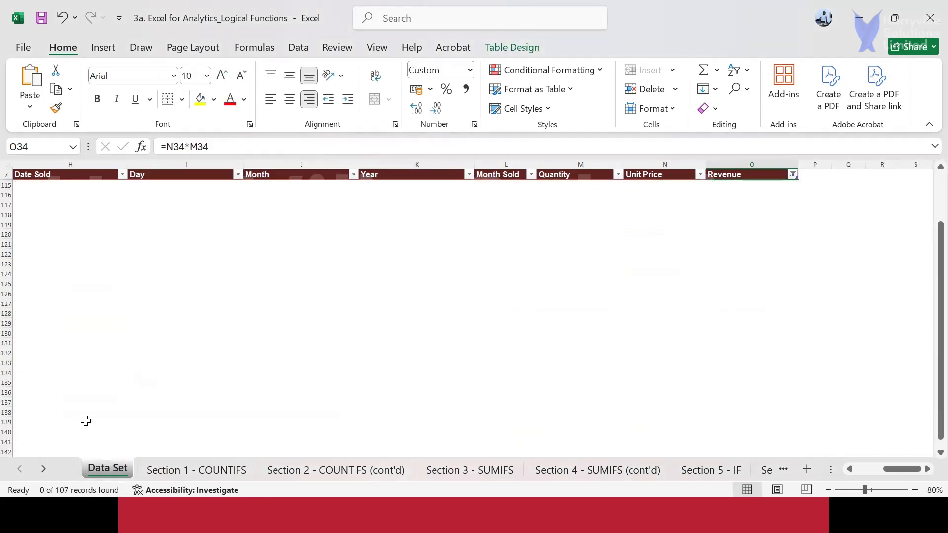
Clear the filter from the Revenue column and return to the Section 1 - COUNTIFS sheet
{"action": "left_click", "coordinate": [793, 175]}
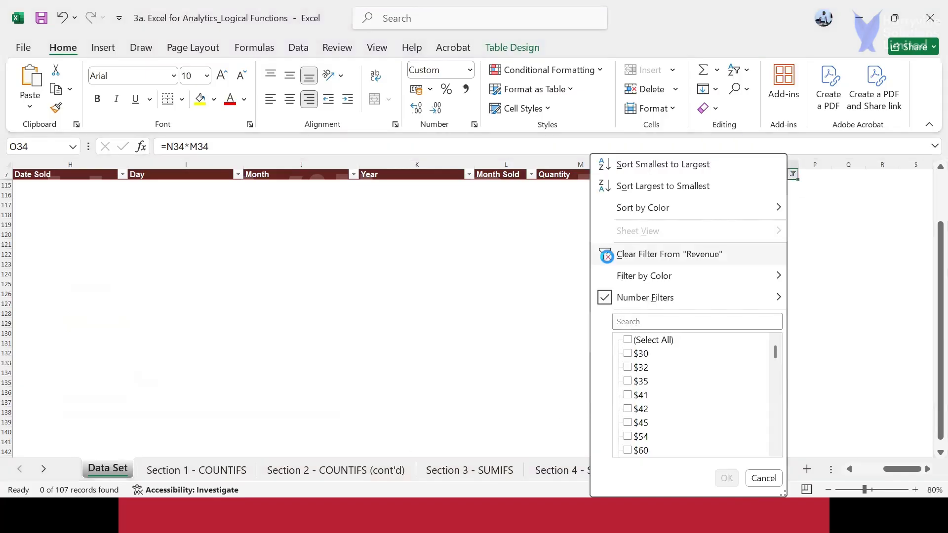
{"action": "left_click", "coordinate": [611, 254]}
{"action": "left_click", "coordinate": [170, 469]}
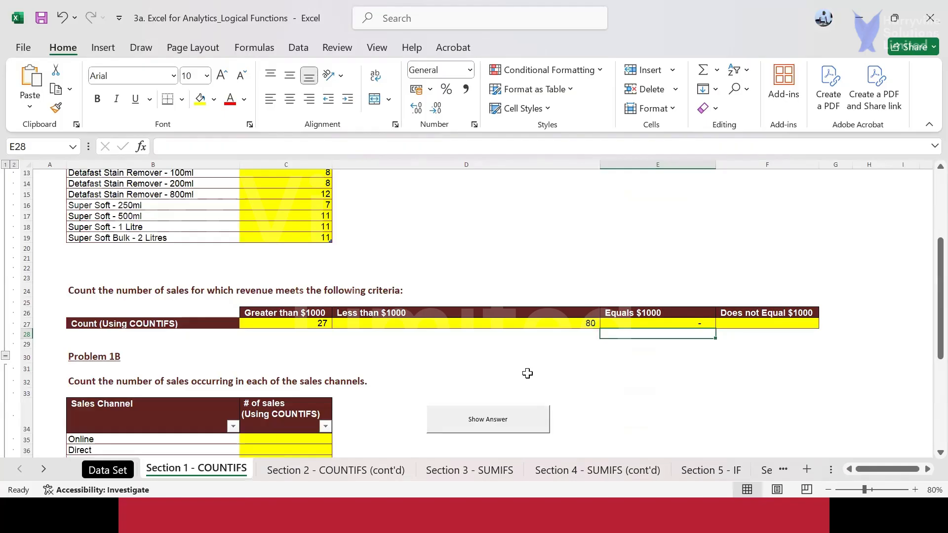
Start a COUNTIF formula in F27, under Does not Equal $1000, with Dataset[Revenue] as its range
{"action": "left_click", "coordinate": [736, 322]}
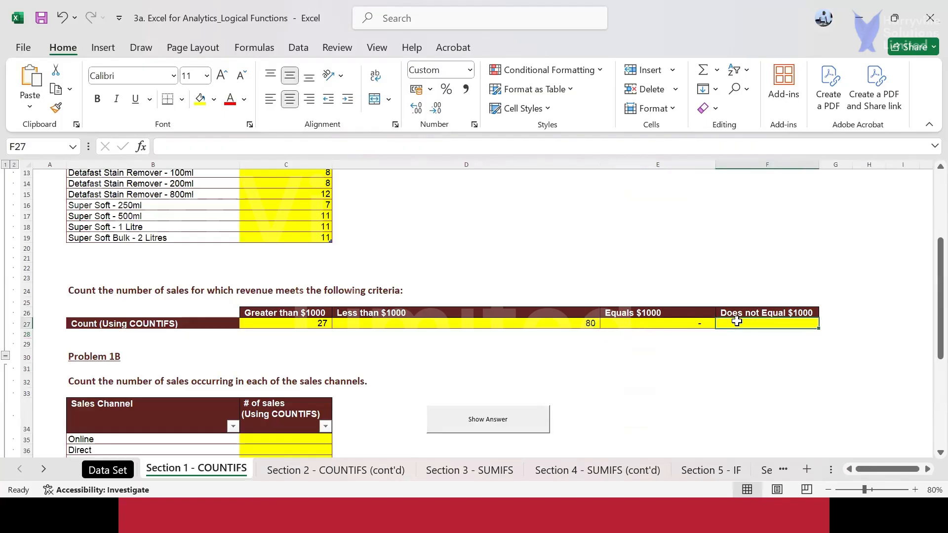
{"action": "type", "text": "="}
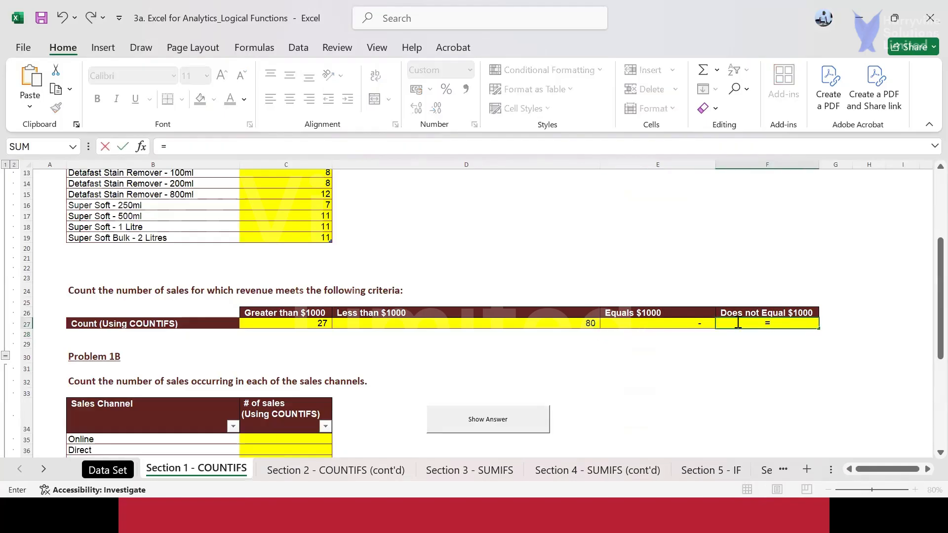
{"action": "type", "text": "countif"}
{"action": "key", "text": "Tab"}
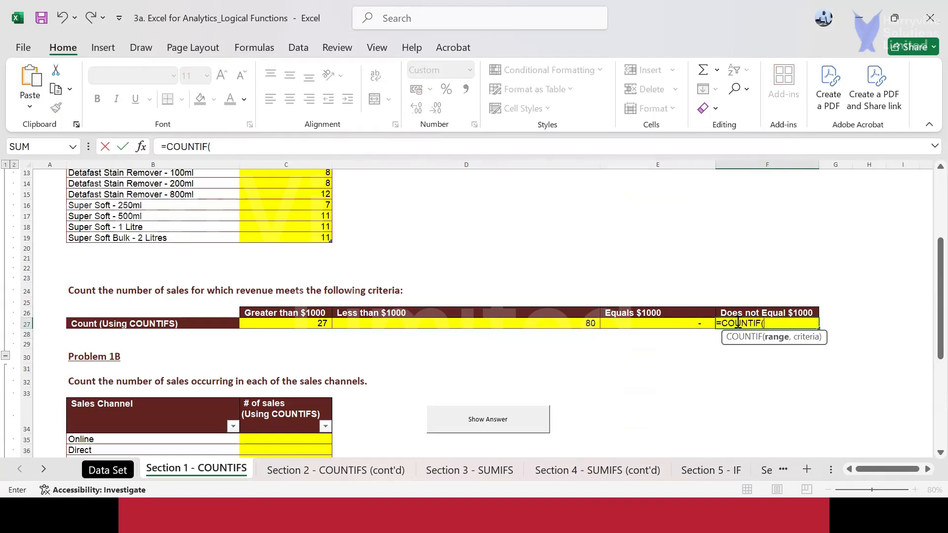
{"action": "type", "text": "d"}
{"action": "key", "text": "Tab"}
{"action": "type", "text": "[Revenue"}
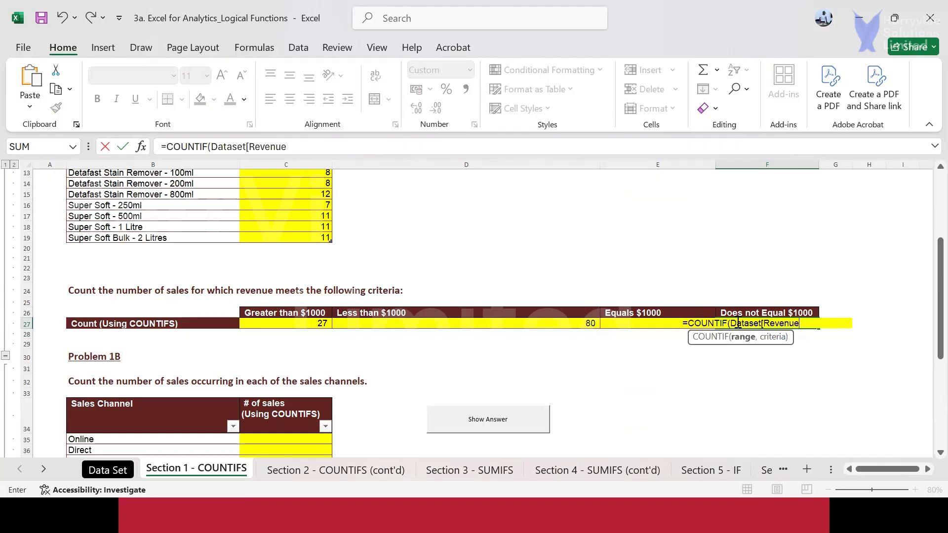
{"action": "type", "text": ","}
{"action": "key", "text": "BackSpace"}
{"action": "key", "text": "BackSpace"}
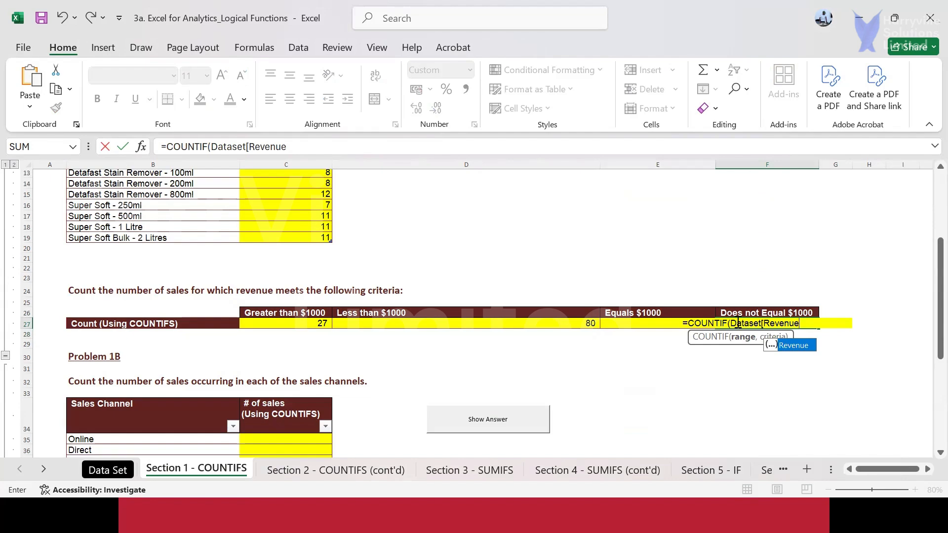
{"action": "type", "text": "]"}
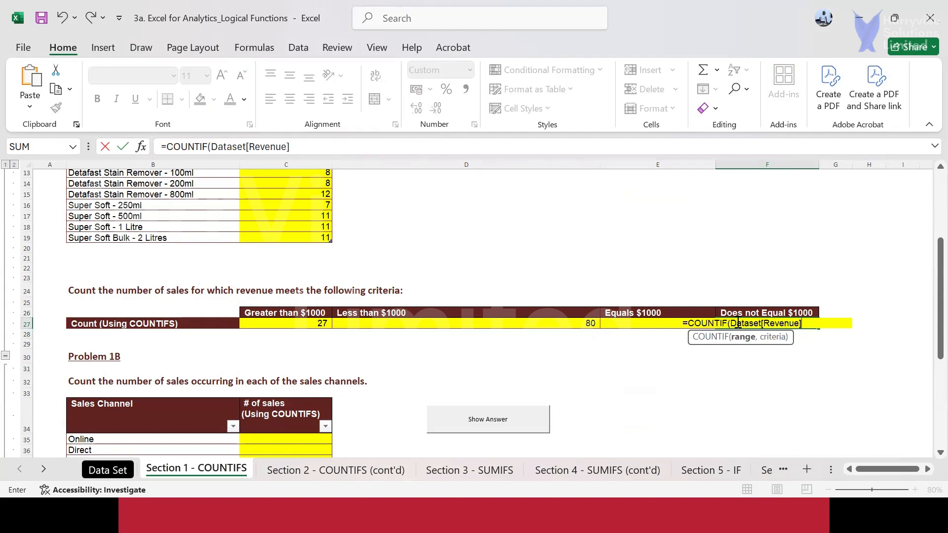
Finish the COUNTIF formula in F27 with the criterion "<>1000" and save the workbook
{"action": "type", "text": ", \"<>"}
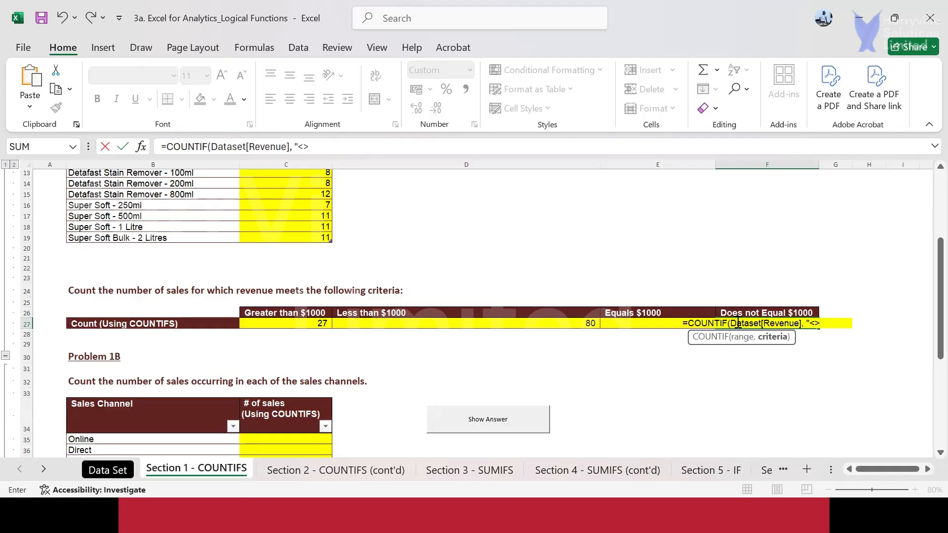
{"action": "type", "text": "1000\")"}
{"action": "key", "text": "Return"}
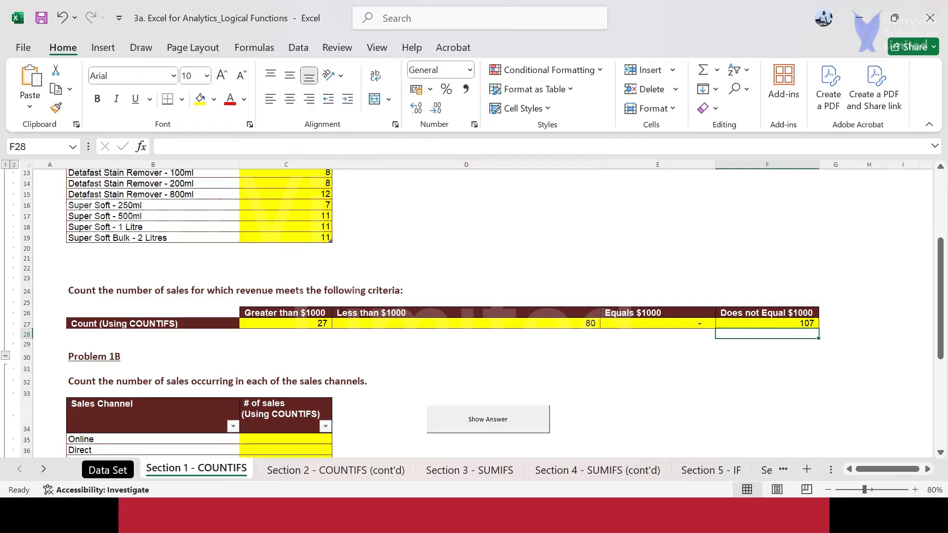
{"action": "left_click", "coordinate": [42, 19]}
Start a COUNTIF formula in C35, beside Online in Problem 1B, with Dataset[Sales Channel] as its range
{"action": "scroll", "coordinate": [105, 339], "scroll_direction": "down", "scroll_amount": 2}
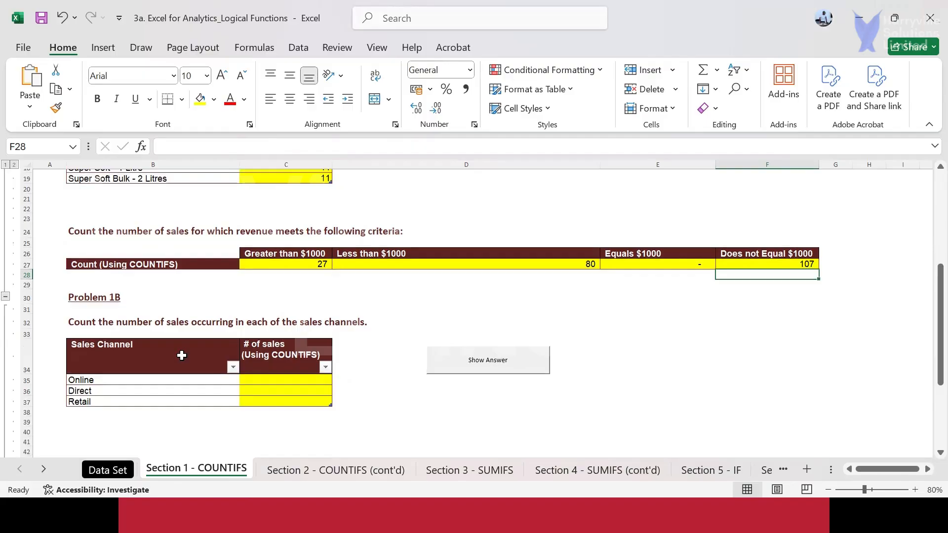
{"action": "scroll", "coordinate": [195, 324], "scroll_direction": "down", "scroll_amount": 3}
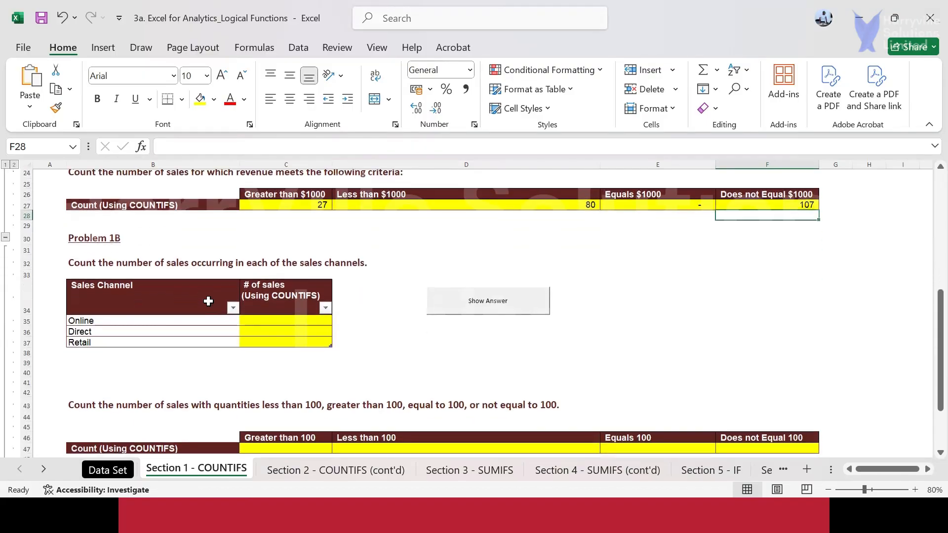
{"action": "scroll", "coordinate": [209, 301], "scroll_direction": "down", "scroll_amount": 1}
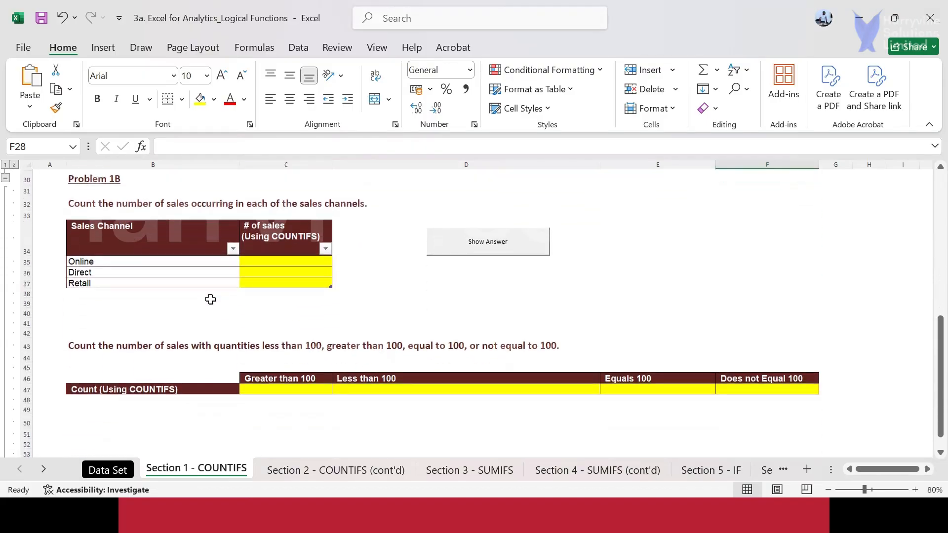
{"action": "left_click", "coordinate": [258, 265]}
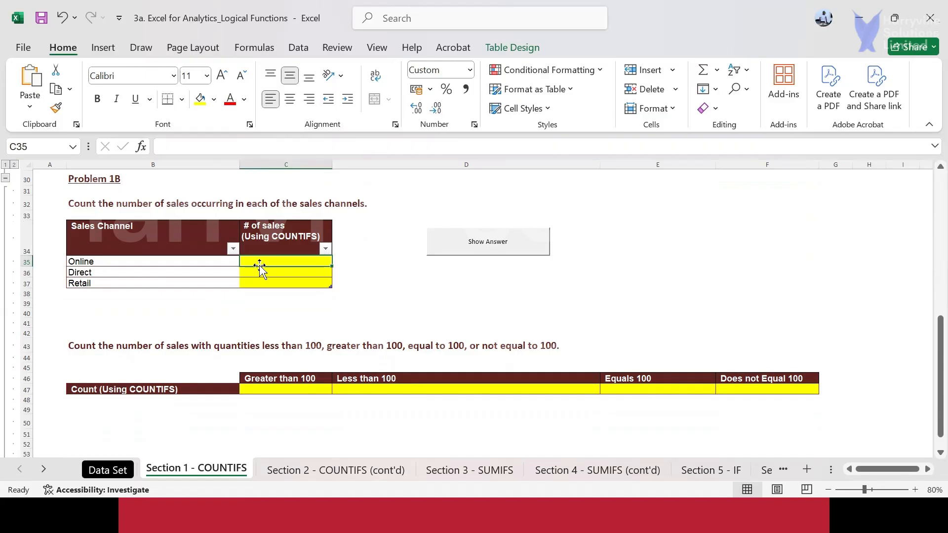
{"action": "type", "text": "="}
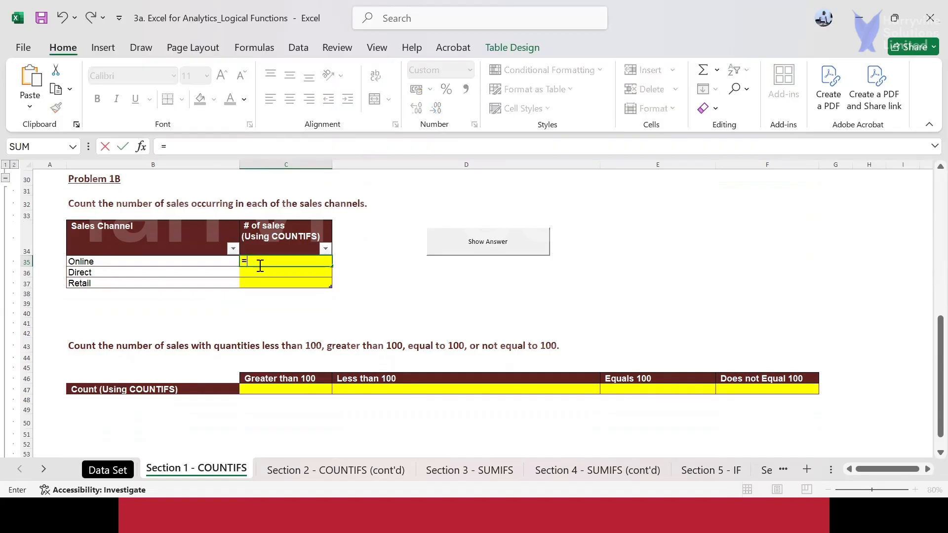
{"action": "type", "text": "countif"}
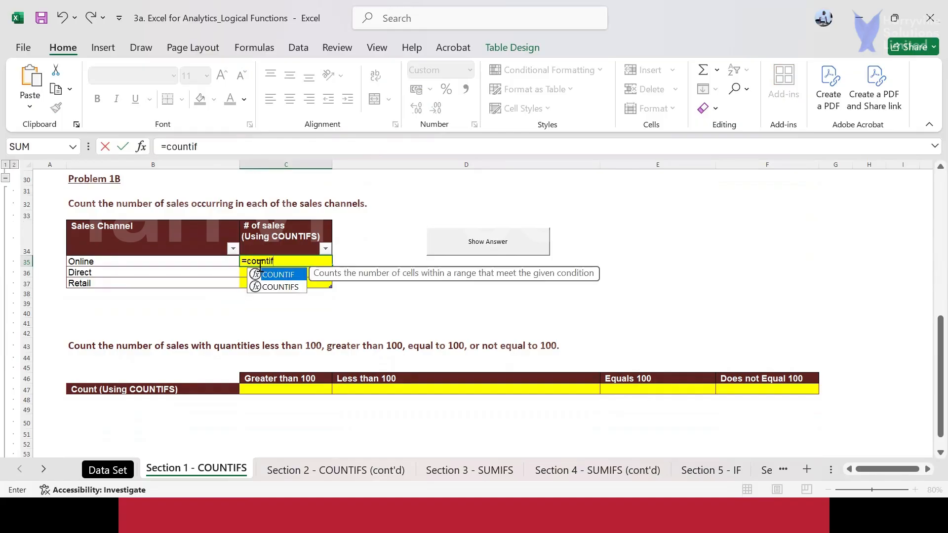
{"action": "key", "text": "Tab"}
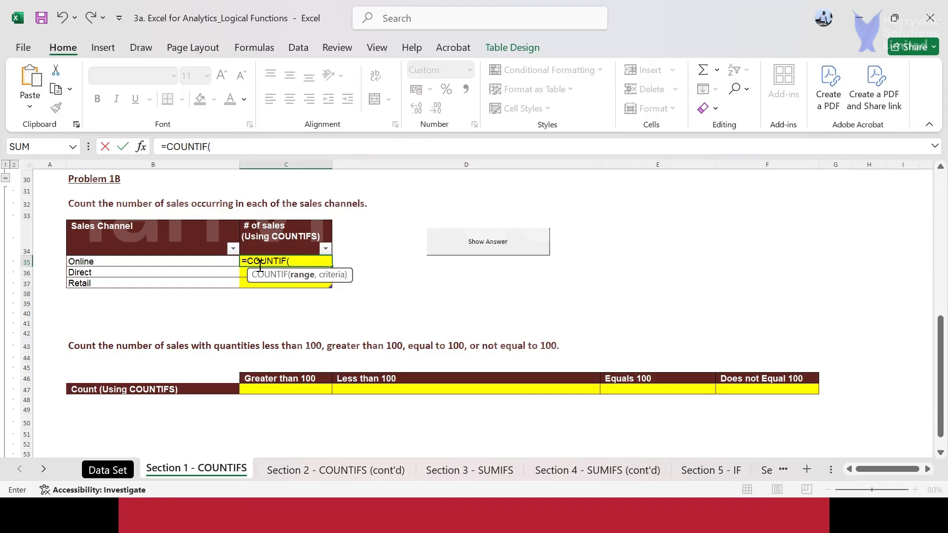
{"action": "type", "text": "D"}
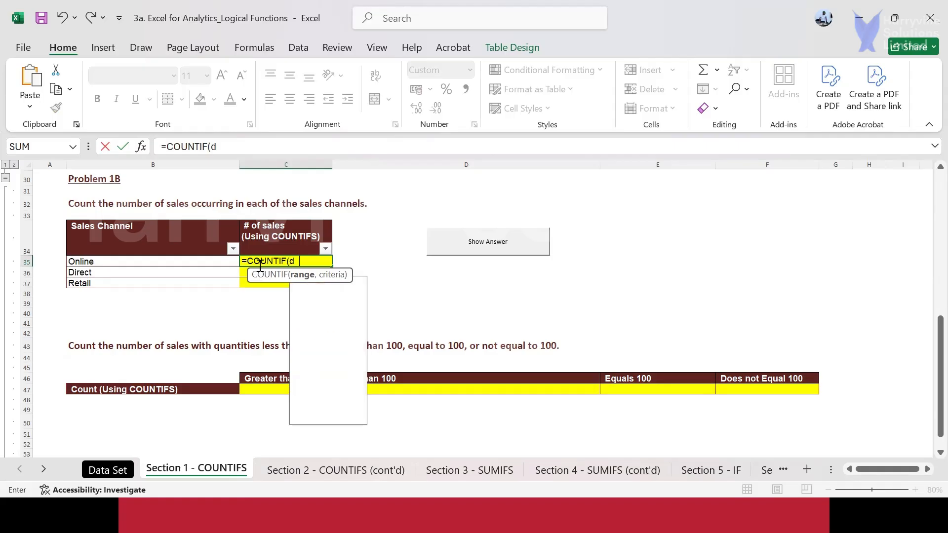
{"action": "key", "text": "Tab"}
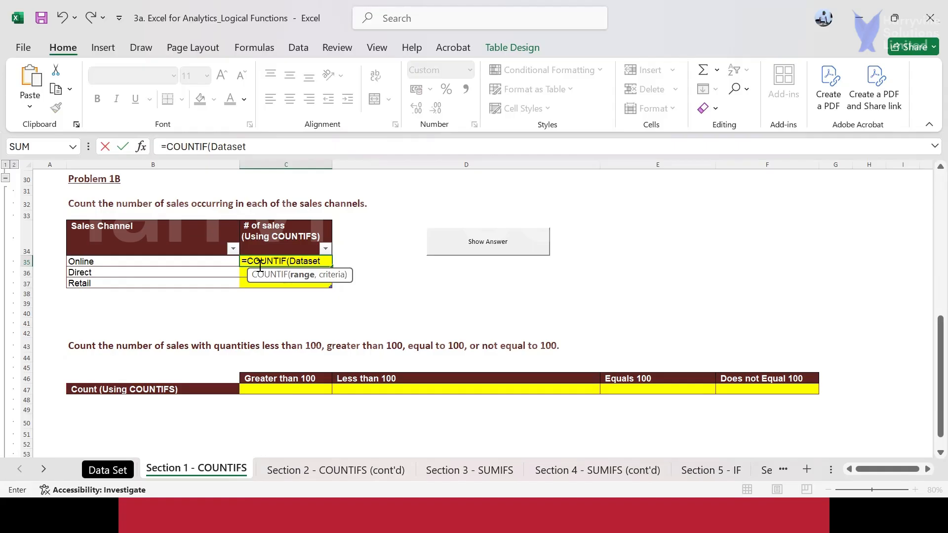
{"action": "type", "text": "["}
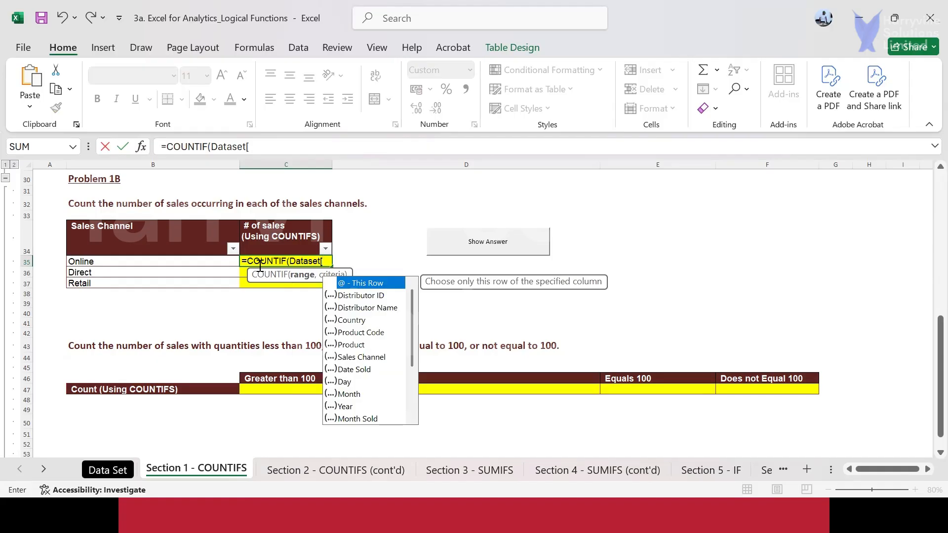
{"action": "type", "text": "sa"}
{"action": "key", "text": "Tab"}
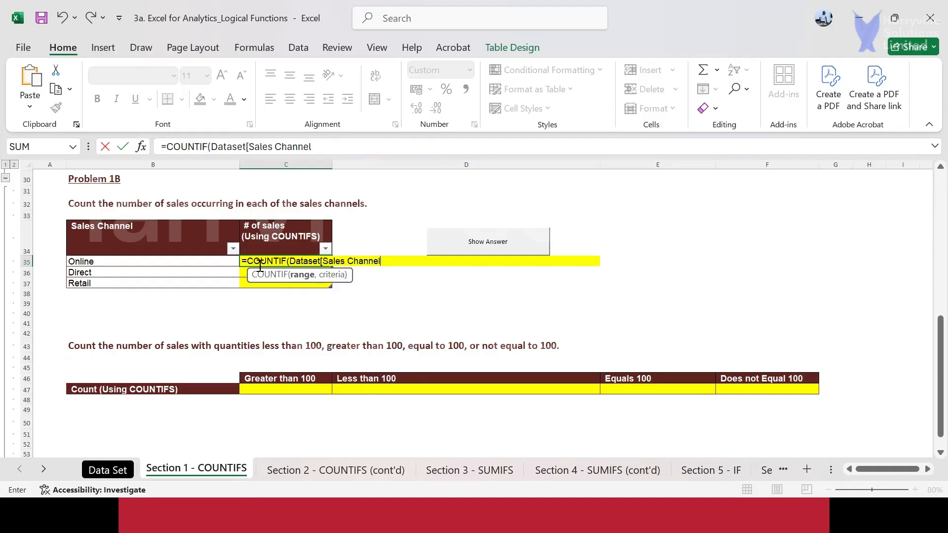
{"action": "type", "text": "],"}
Finish the COUNTIF formula in C35 using the Online cell in the same row, [@[Sales Channel]], as the criterion
{"action": "left_click", "coordinate": [129, 260]}
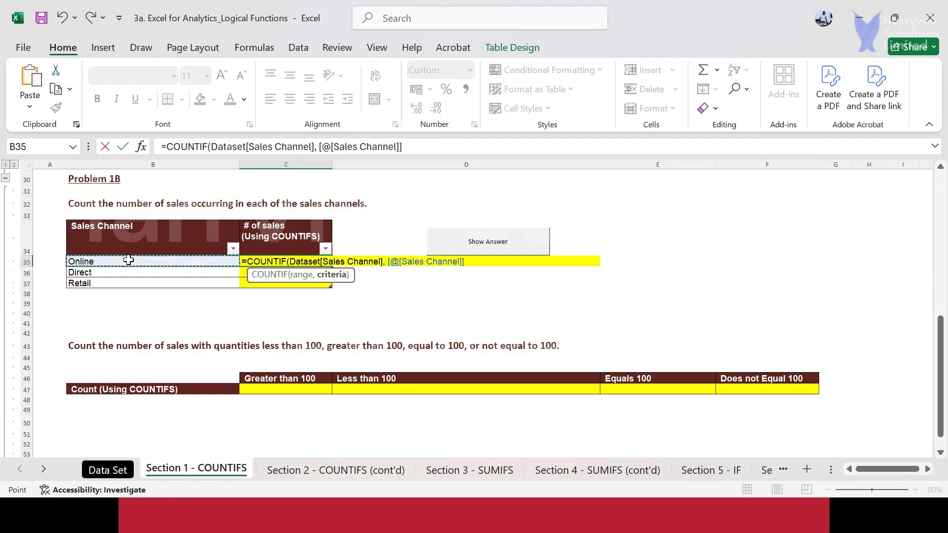
{"action": "type", "text": ")"}
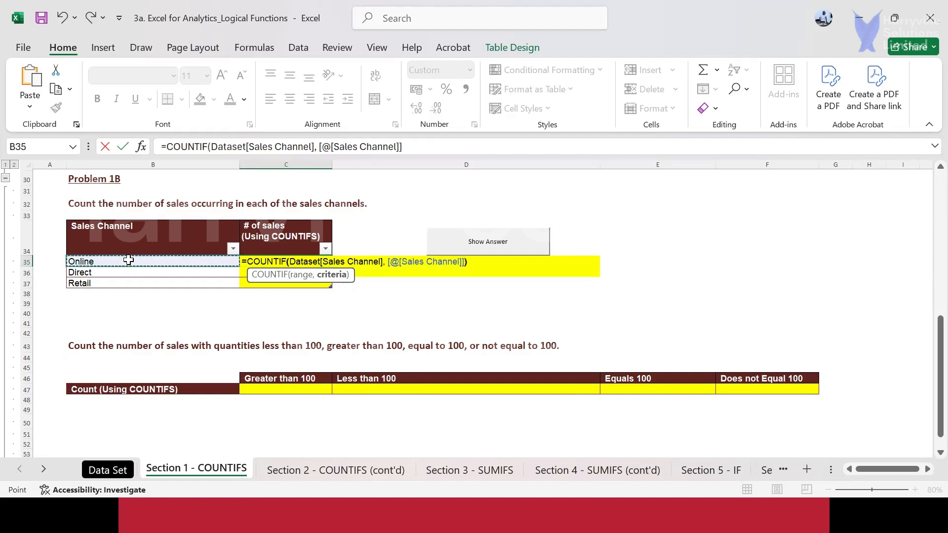
{"action": "key", "text": "Return"}
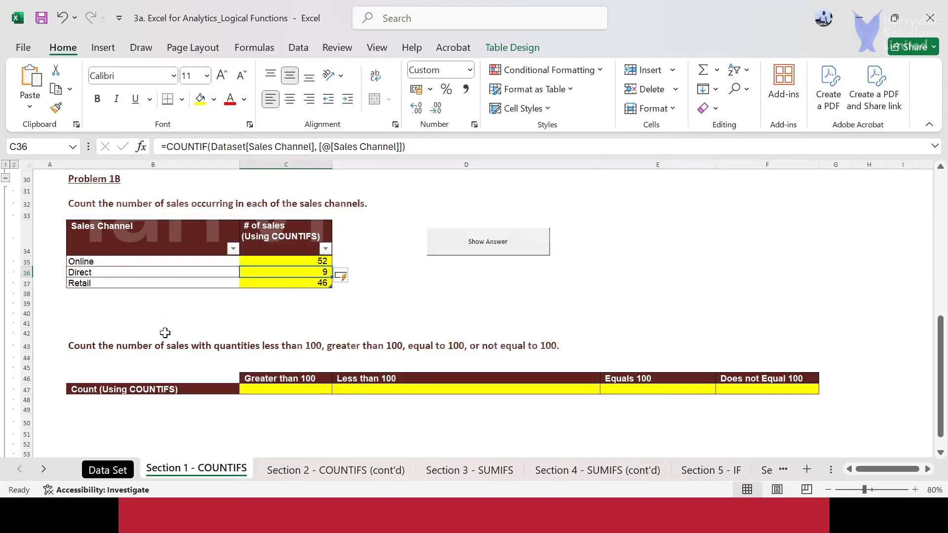
Filter the Sales Channel column on the Data Set sheet to show only Online rows and check their number
{"action": "left_click", "coordinate": [108, 469]}
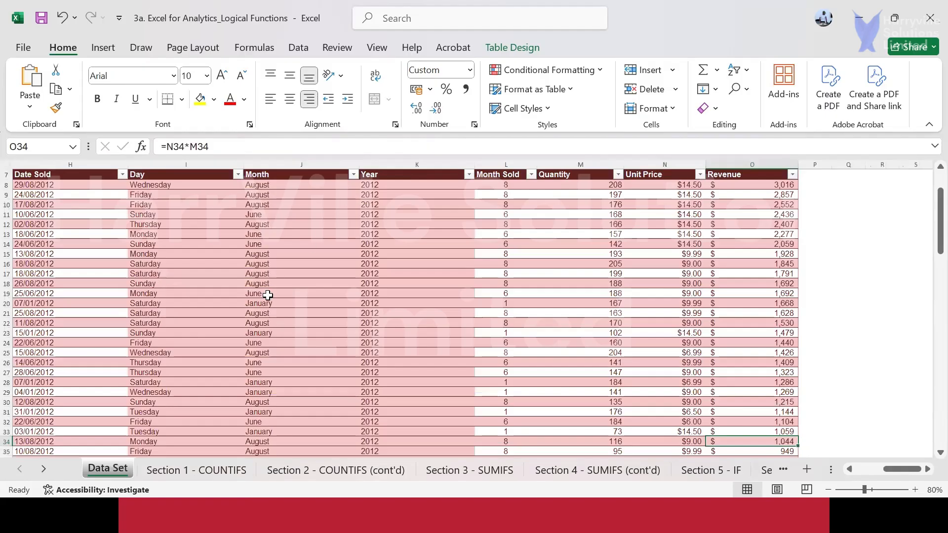
{"action": "left_click", "coordinate": [850, 470]}
{"action": "left_click", "coordinate": [850, 469]}
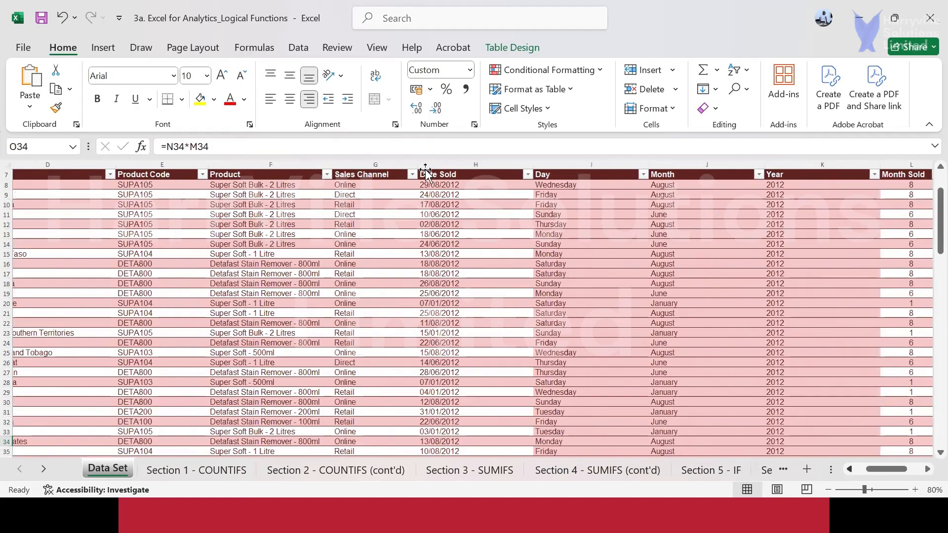
{"action": "scroll", "coordinate": [446, 181], "scroll_direction": "left", "scroll_amount": 1}
{"action": "left_click", "coordinate": [446, 175]}
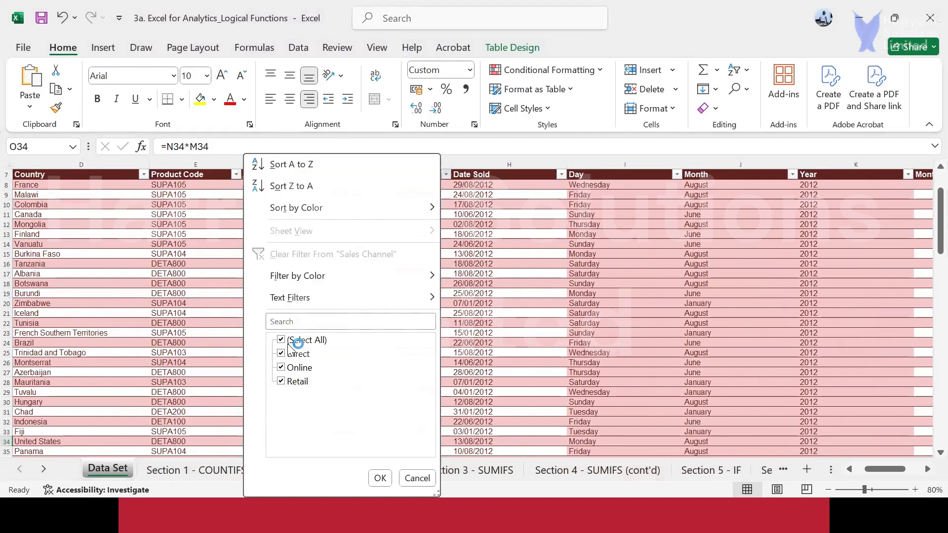
{"action": "left_click", "coordinate": [282, 341]}
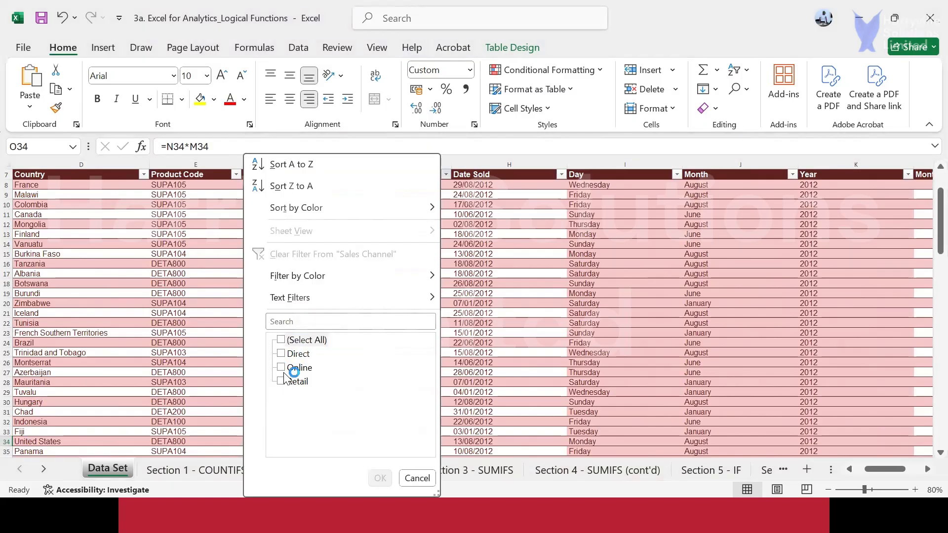
{"action": "left_click", "coordinate": [282, 368]}
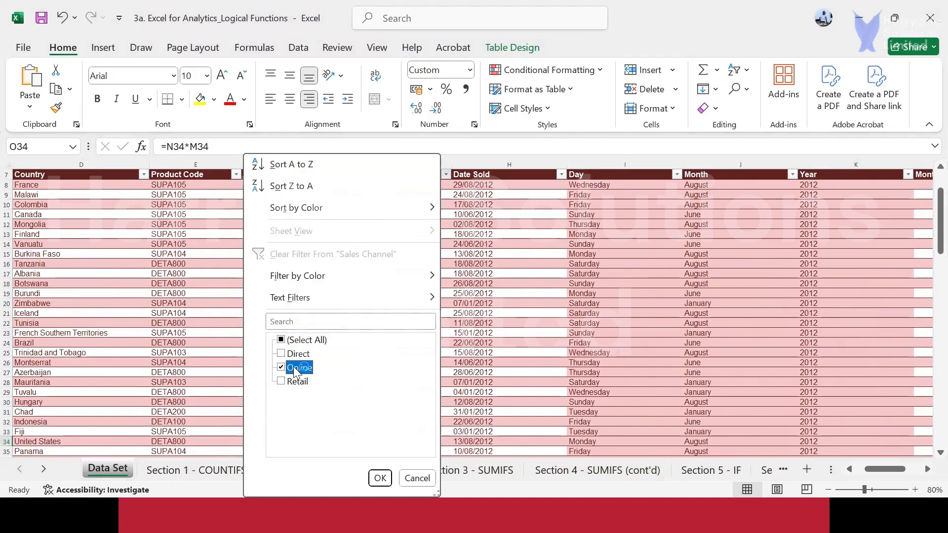
{"action": "left_click", "coordinate": [377, 476]}
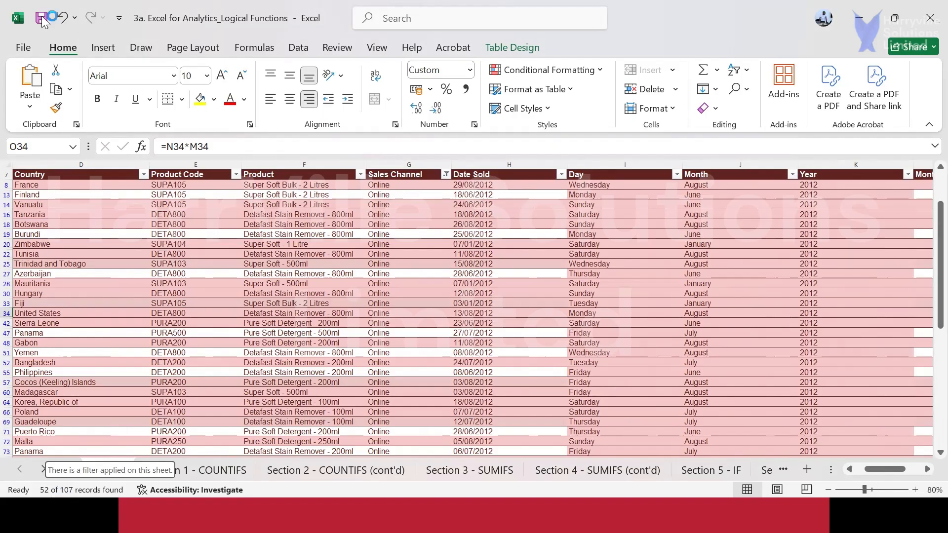
Clear the filter from the Sales Channel column and go back to the Section 1 - COUNTIFS sheet
{"action": "left_click", "coordinate": [446, 175]}
{"action": "left_click", "coordinate": [352, 252]}
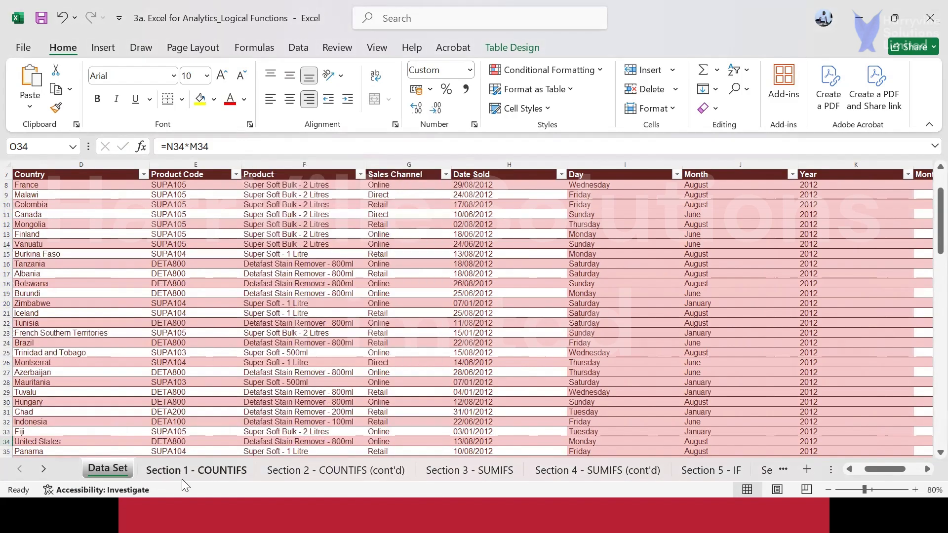
{"action": "left_click", "coordinate": [208, 468]}
Enter =COUNTIF(Dataset[Quantity], ">100") in C47, under Greater than 100, to count sales with quantities above 100
{"action": "scroll", "coordinate": [280, 335], "scroll_direction": "down", "scroll_amount": 1}
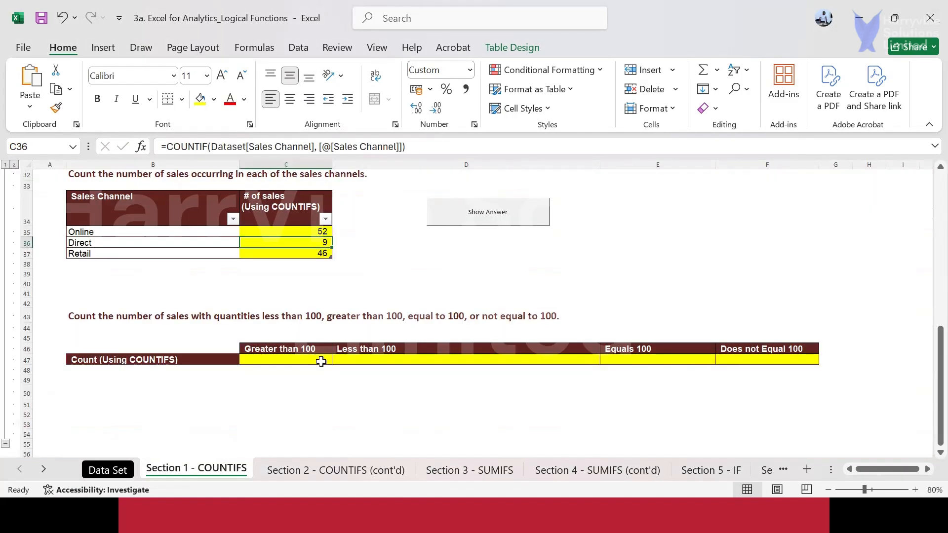
{"action": "left_click", "coordinate": [316, 362]}
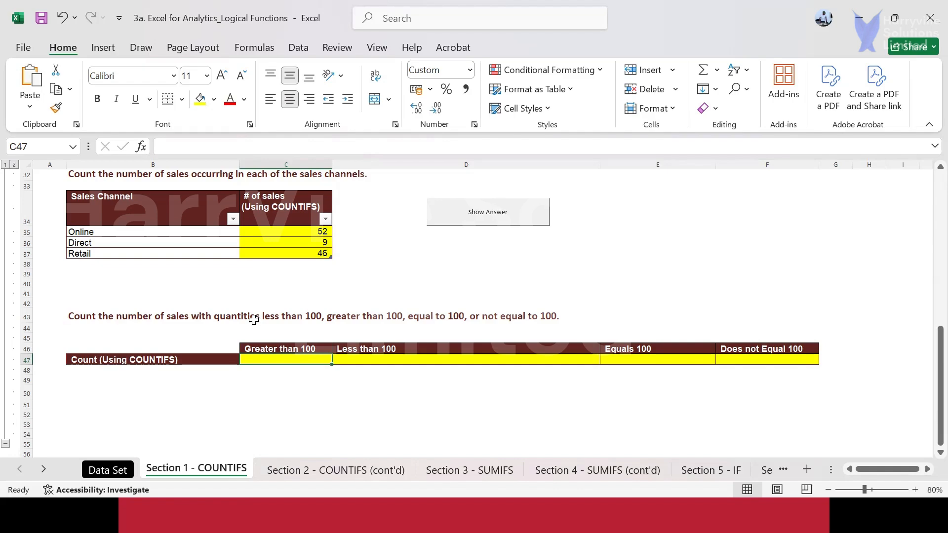
{"action": "type", "text": "="}
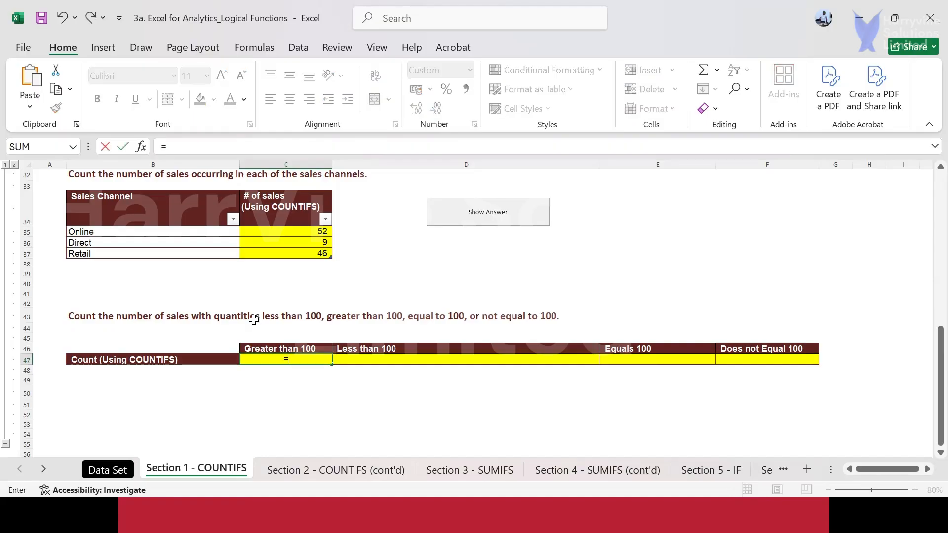
{"action": "type", "text": "COUNTIF("}
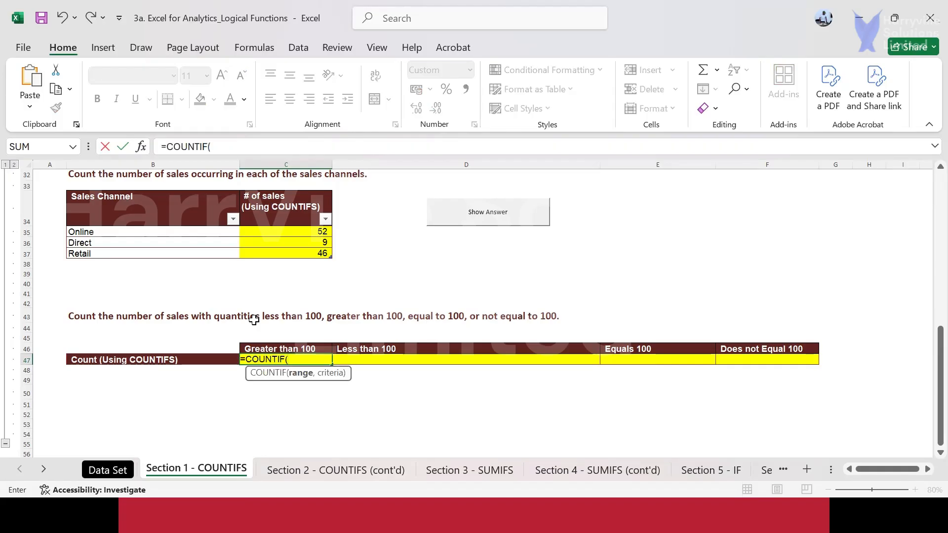
{"action": "type", "text": "Dataset"}
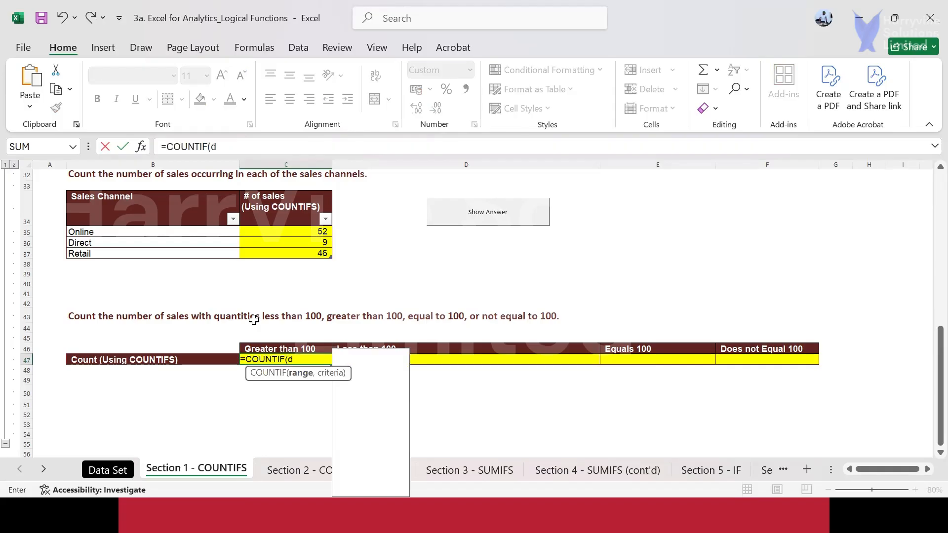
{"action": "type", "text": "["}
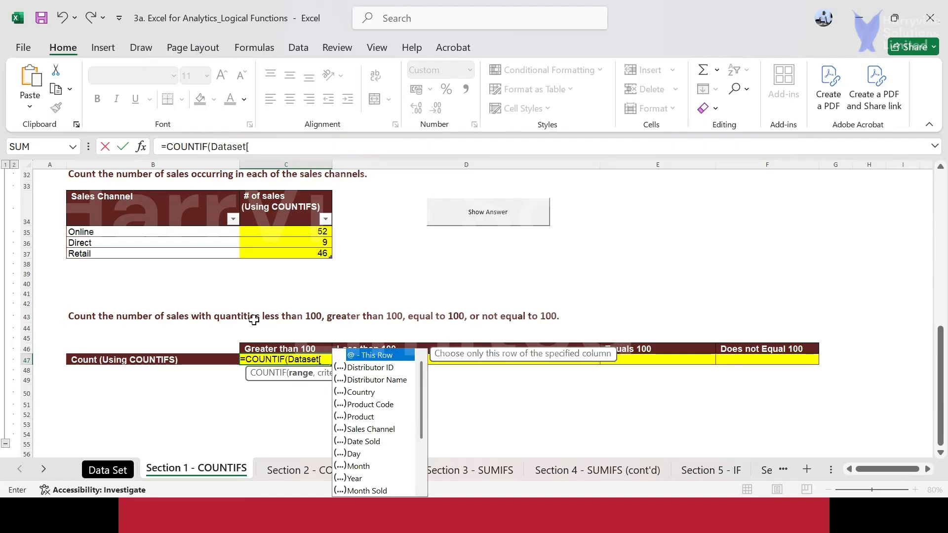
{"action": "type", "text": "Quantity]"}
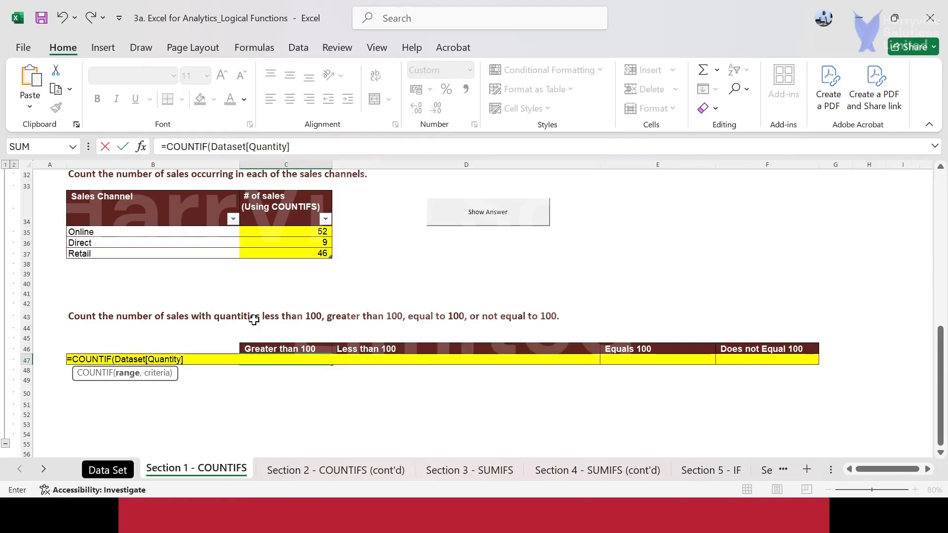
{"action": "type", "text": ", \">100"}
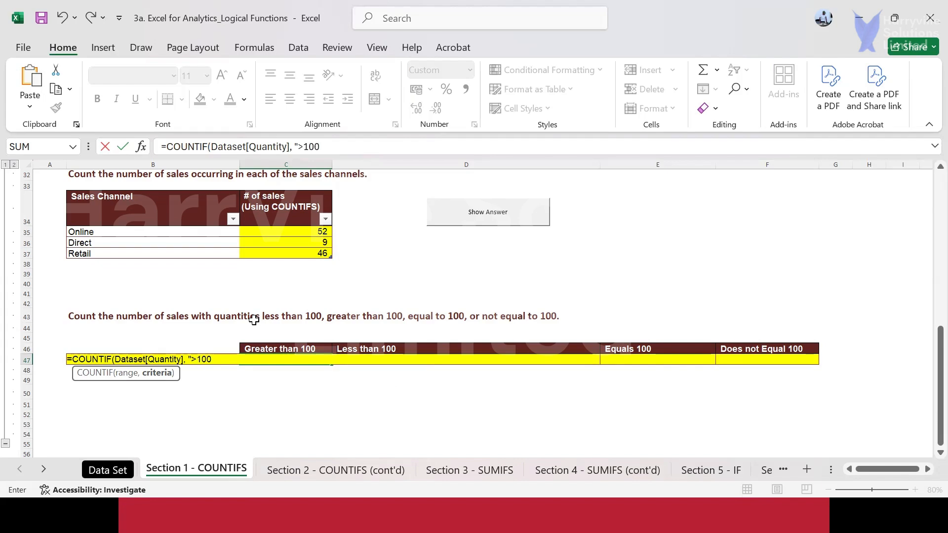
{"action": "type", "text": "\")"}
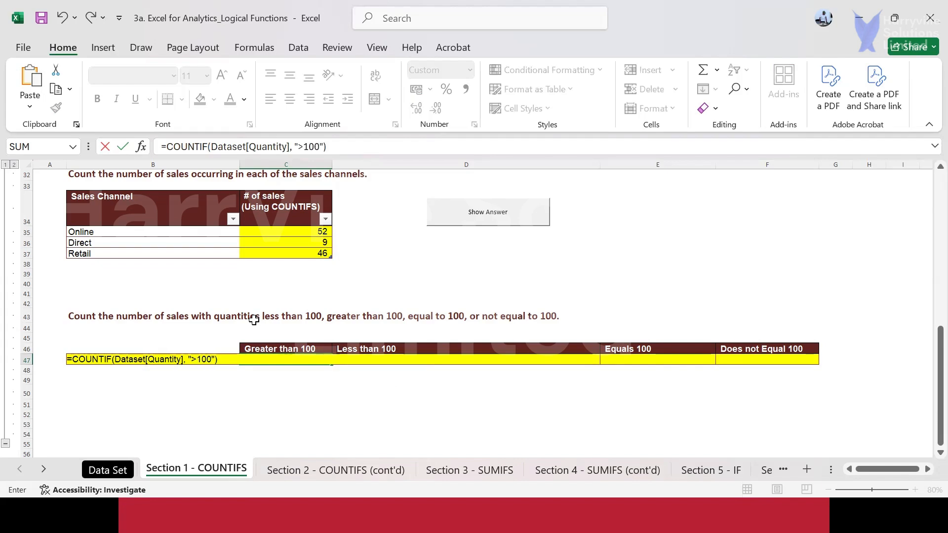
{"action": "key", "text": "Return"}
{"action": "key", "text": "Up"}
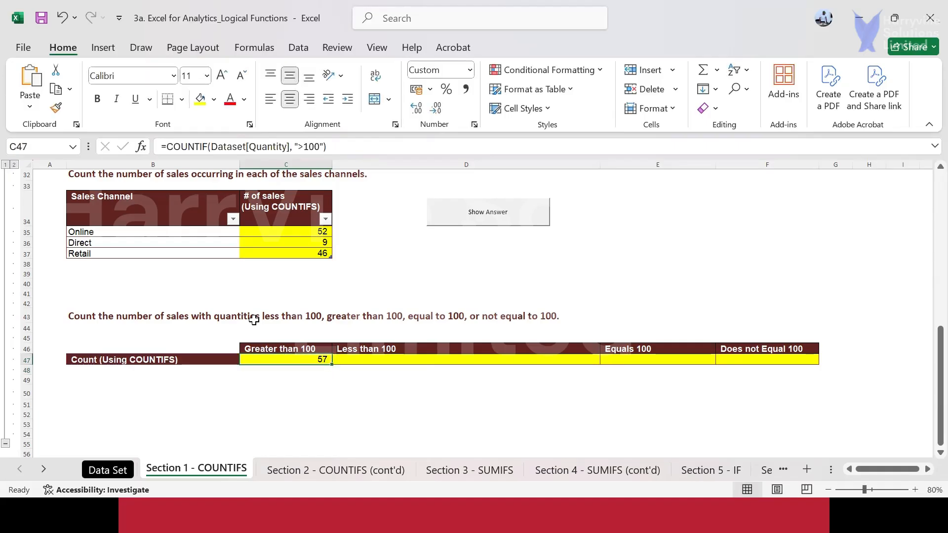
Enter =COUNTIF(Dataset[Quantity], "<100") in D47, under Less than 100, to count sales with quantities below 100
{"action": "key", "text": "Right"}
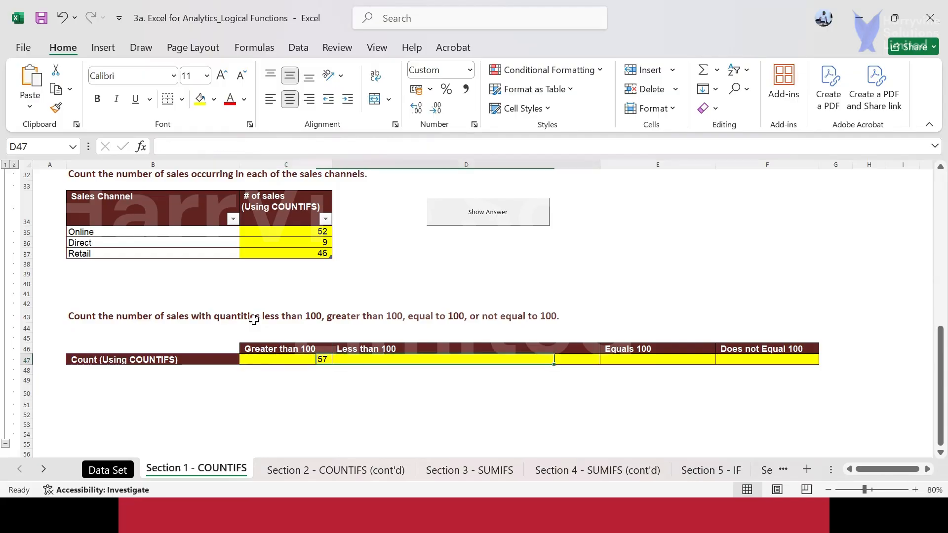
{"action": "type", "text": "=c"}
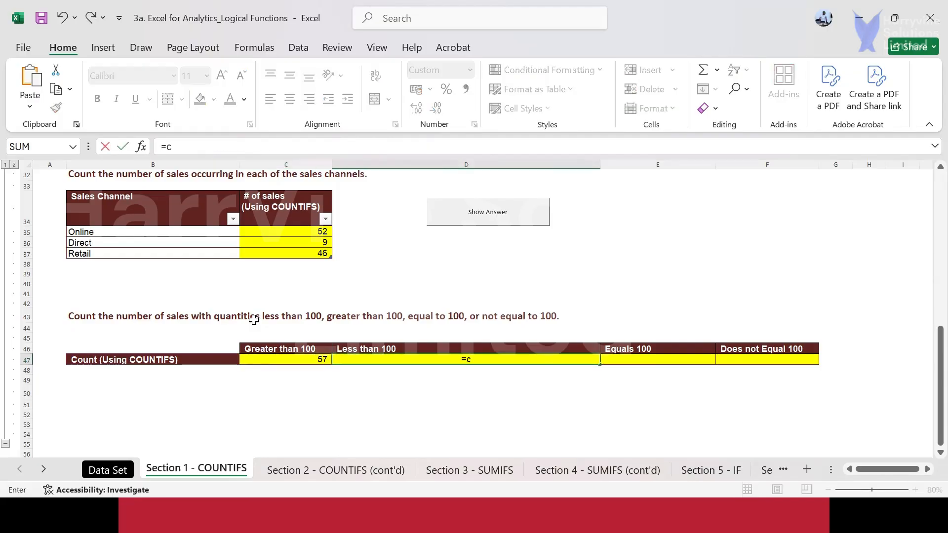
{"action": "type", "text": "oun"}
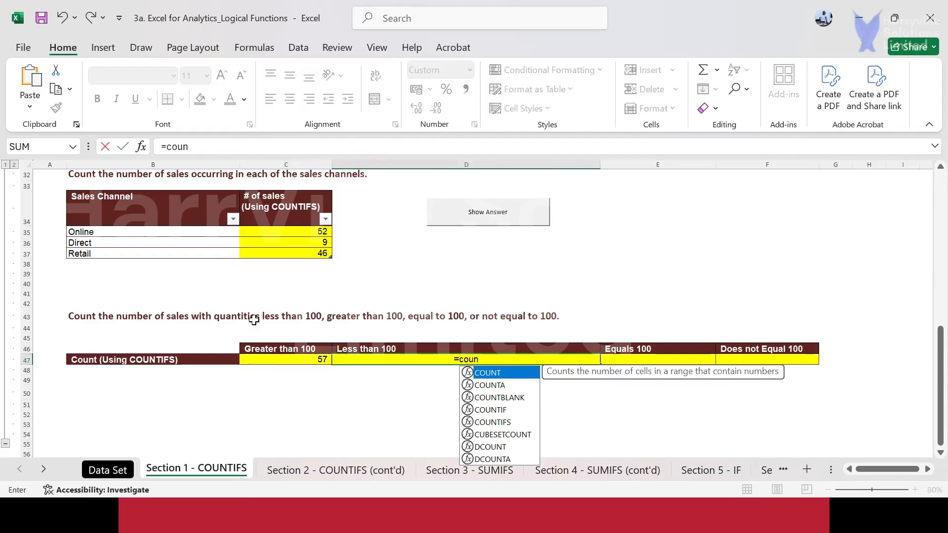
{"action": "type", "text": "ti"}
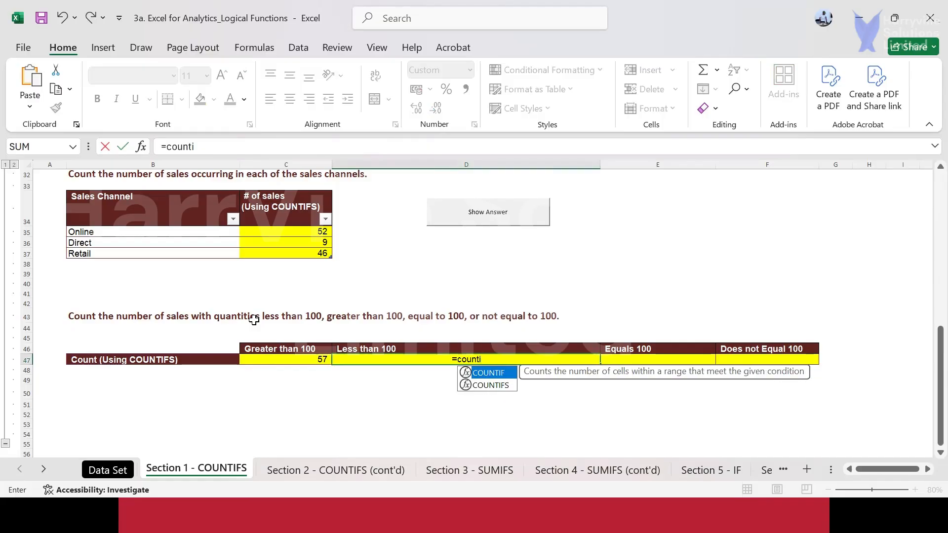
{"action": "key", "text": "Tab"}
{"action": "type", "text": "d"}
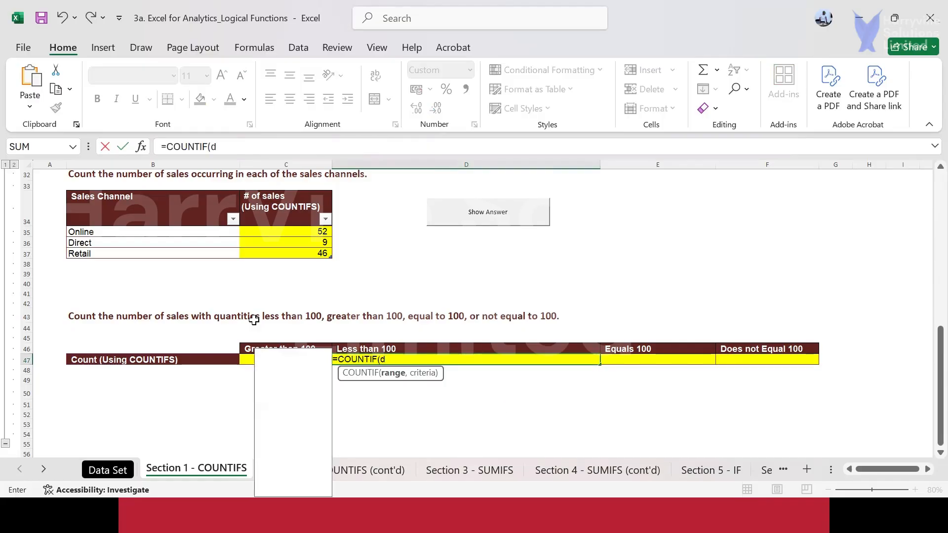
{"action": "key", "text": "Tab"}
{"action": "type", "text": "["}
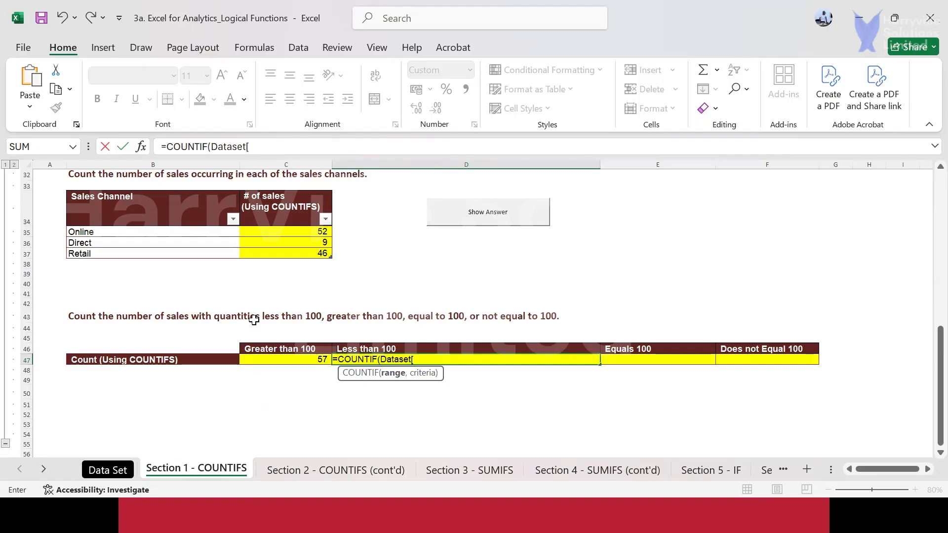
{"action": "type", "text": "Quantity]"}
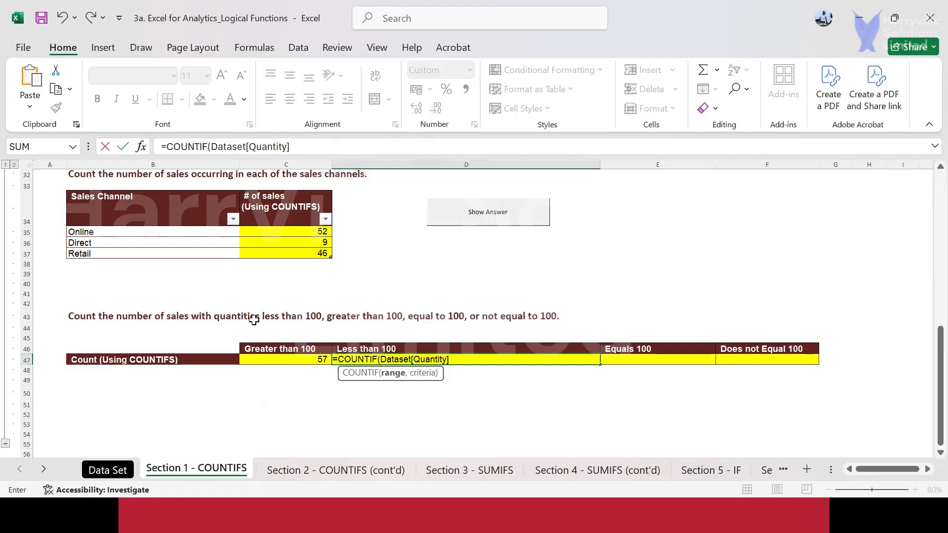
{"action": "type", "text": ", \"<100"}
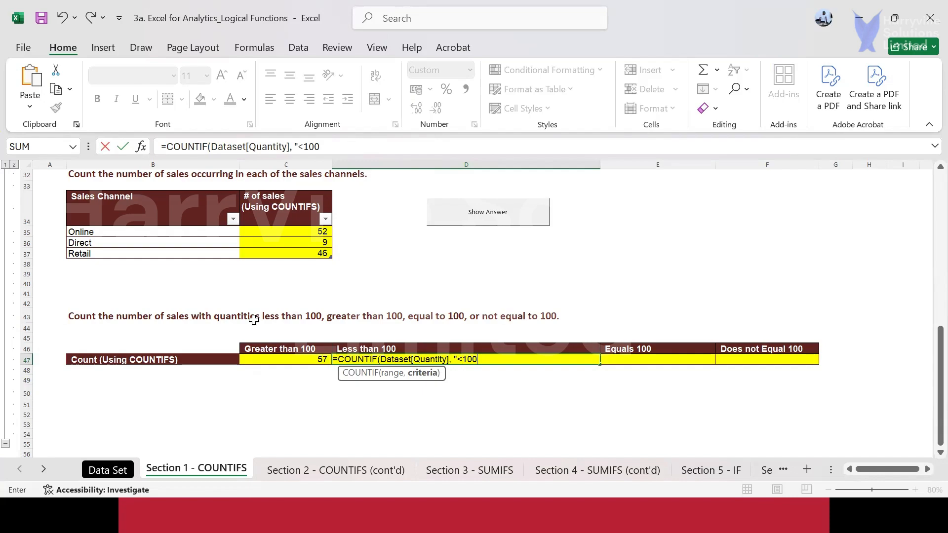
{"action": "key", "text": "Return"}
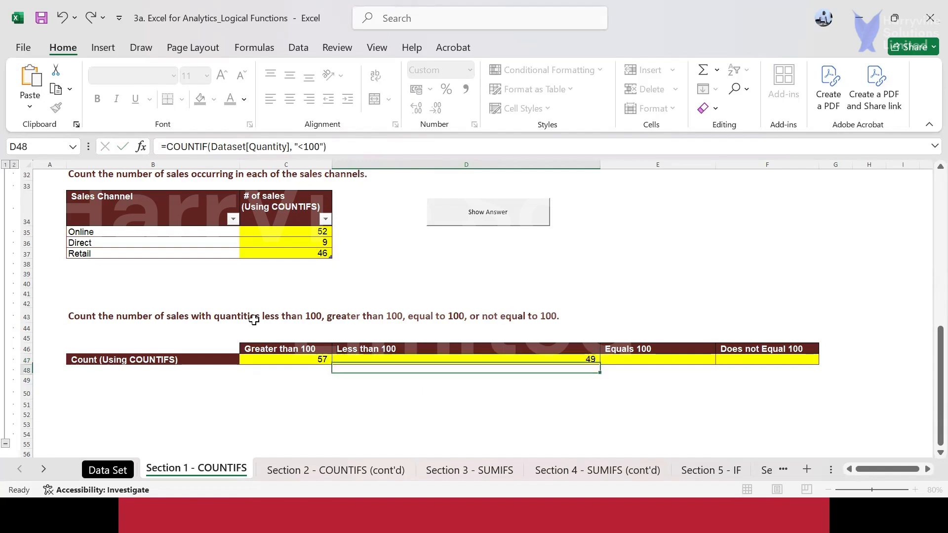
Start a COUNTIF formula in E47, under Equals 100, with Dataset[Quantity] as its range
{"action": "key", "text": "Up"}
{"action": "key", "text": "Right"}
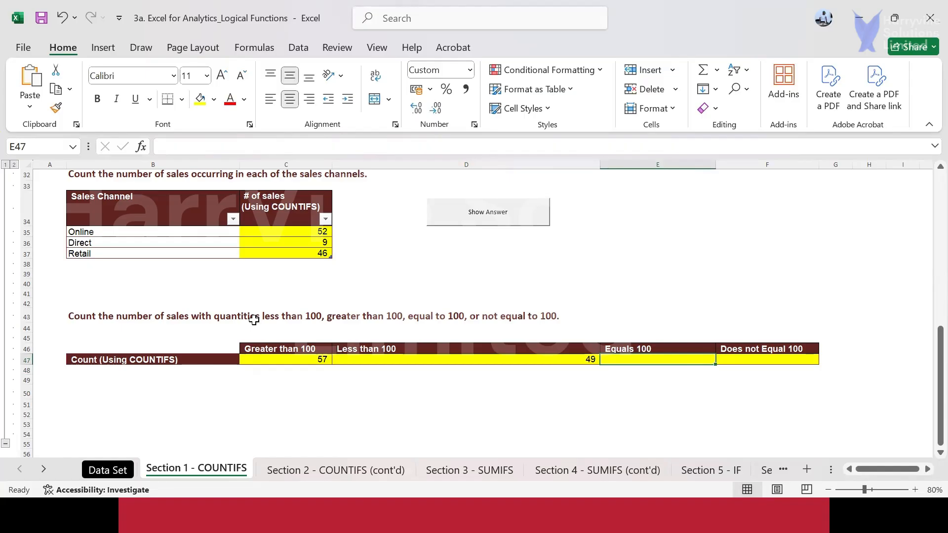
{"action": "type", "text": "="}
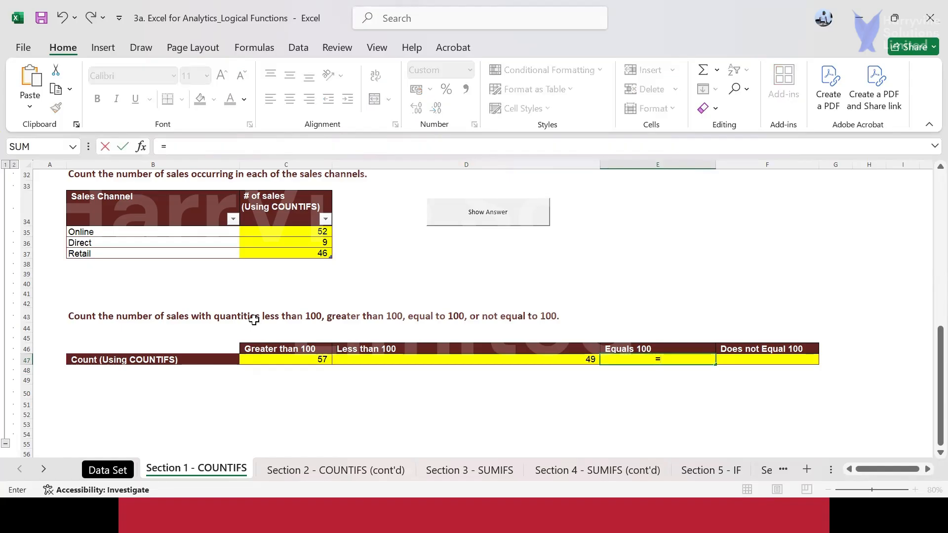
{"action": "type", "text": "counti"}
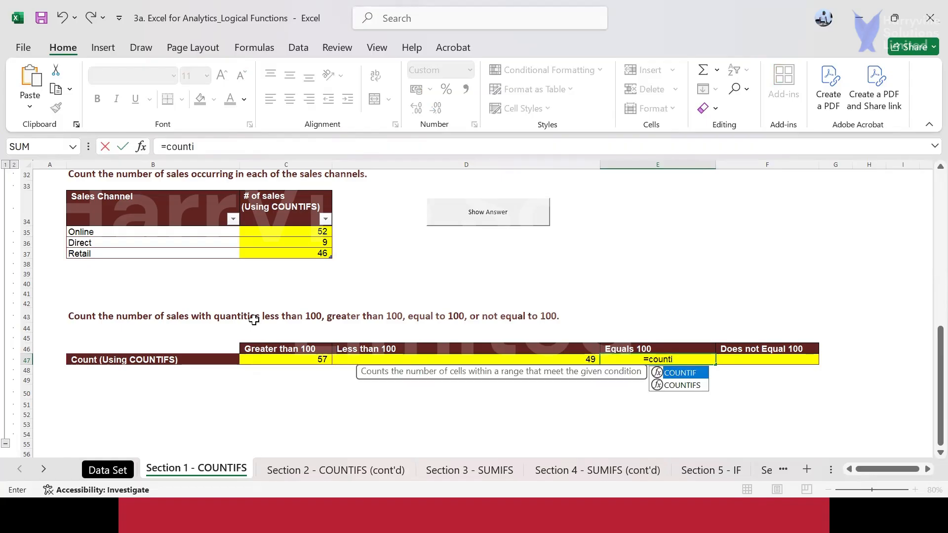
{"action": "key", "text": "Tab"}
{"action": "type", "text": "d"}
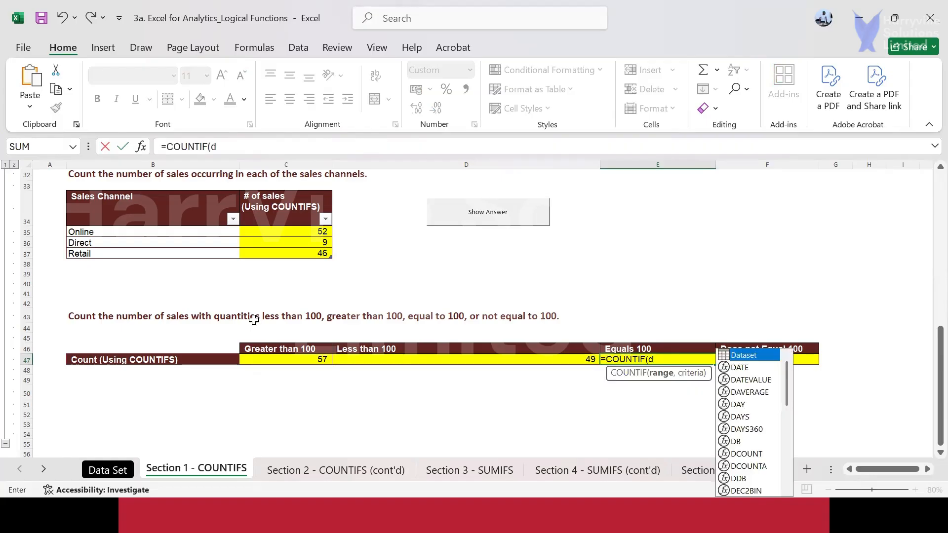
{"action": "key", "text": "Tab"}
{"action": "type", "text": "["}
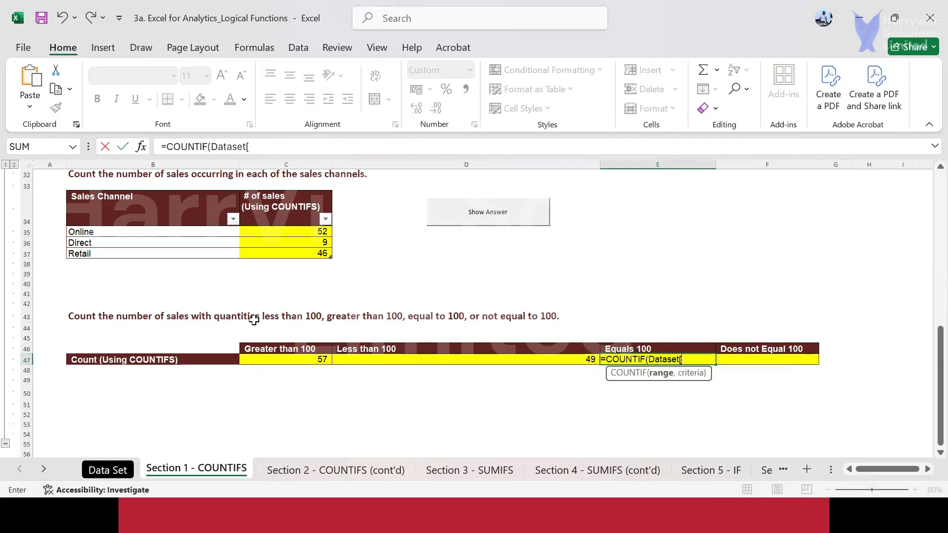
{"action": "type", "text": "qu"}
{"action": "key", "text": "Tab"}
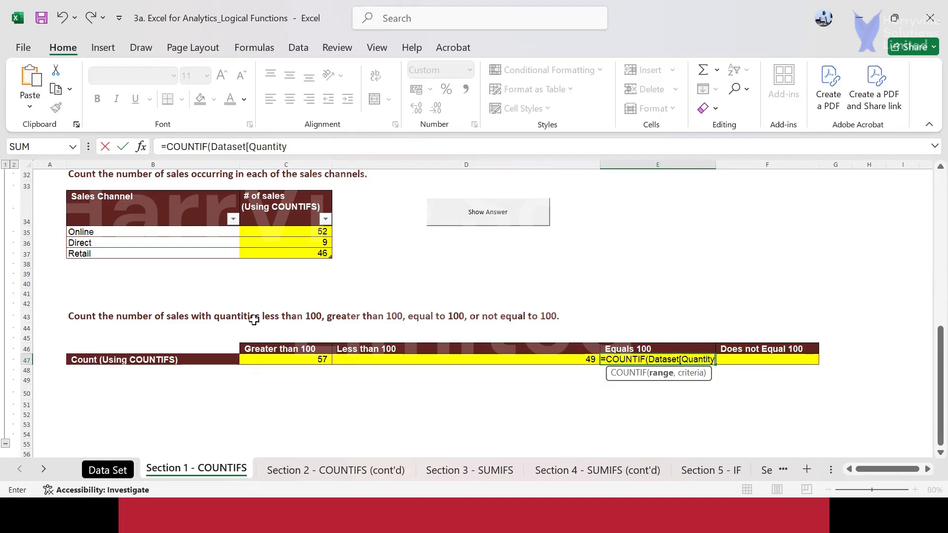
{"action": "type", "text": "]"}
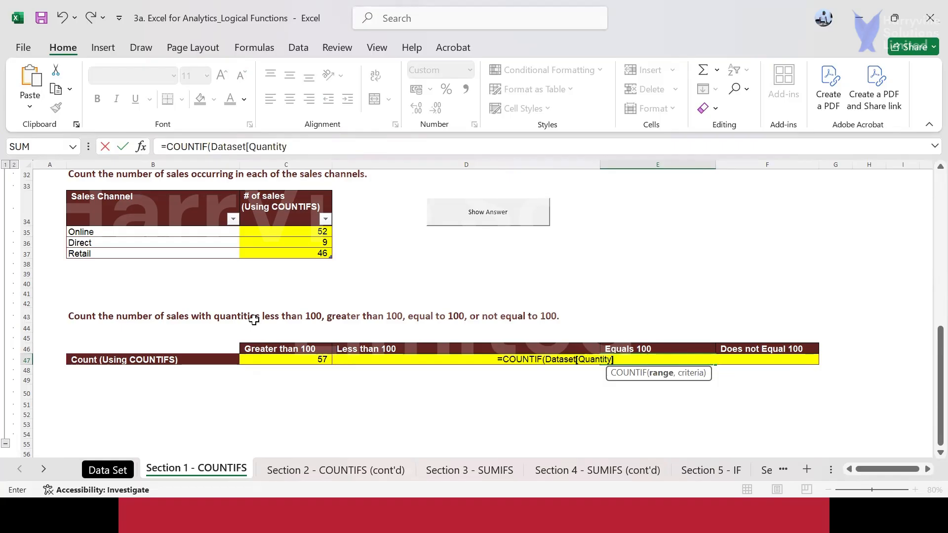
Finish the COUNTIF formula in E47 with "=100" as the criterion
{"action": "type", "text": ", \""}
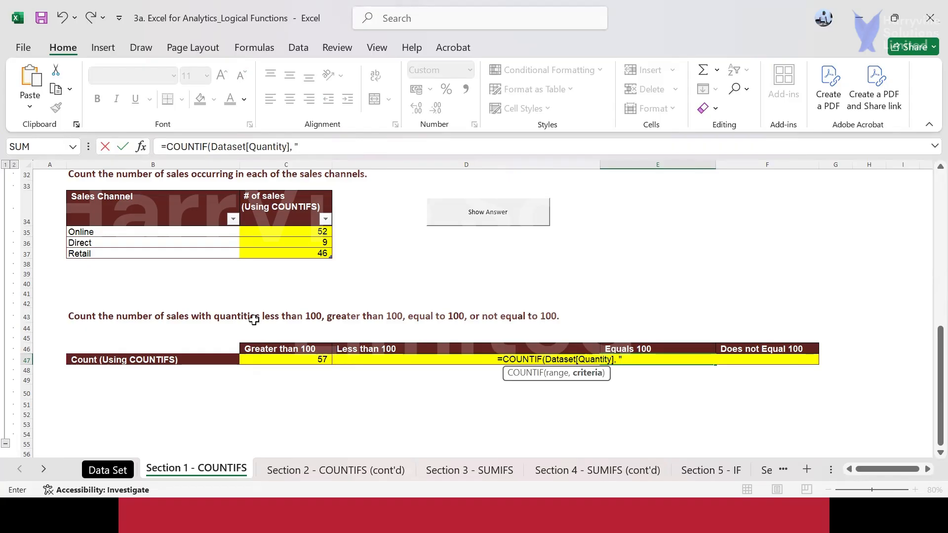
{"action": "type", "text": "=100"}
{"action": "type", "text": ")"}
{"action": "key", "text": "Return"}
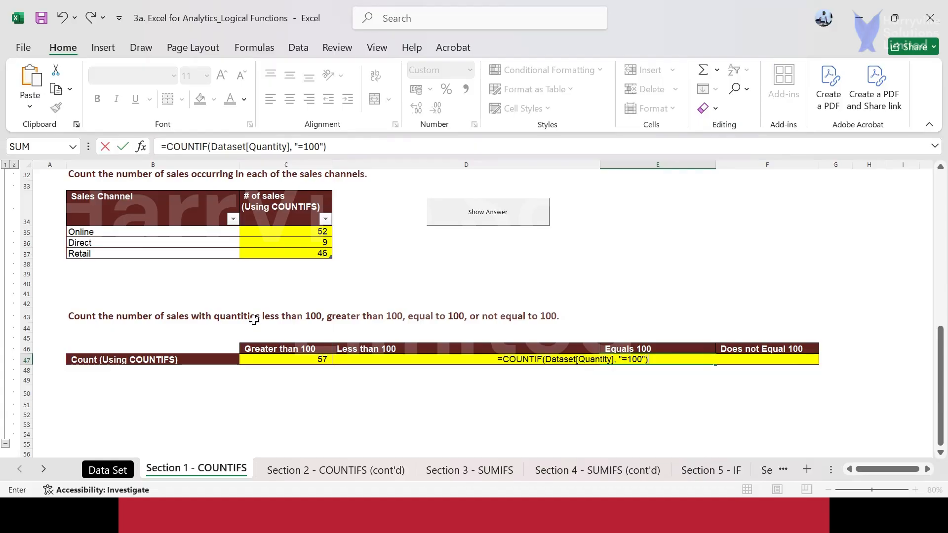
{"action": "key", "text": "Up"}
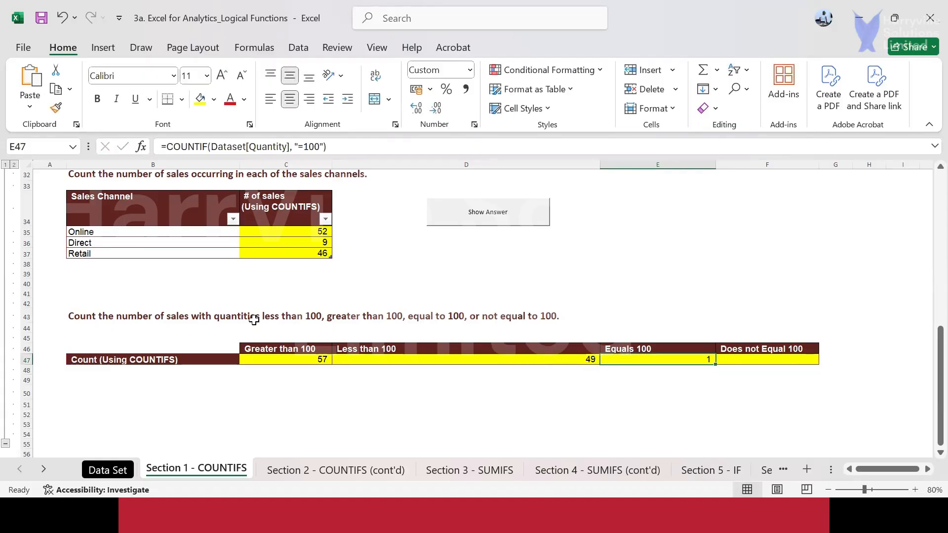
Filter the Quantity column on the Data Set sheet to rows equal to 100 and check their number
{"action": "left_click", "coordinate": [116, 467]}
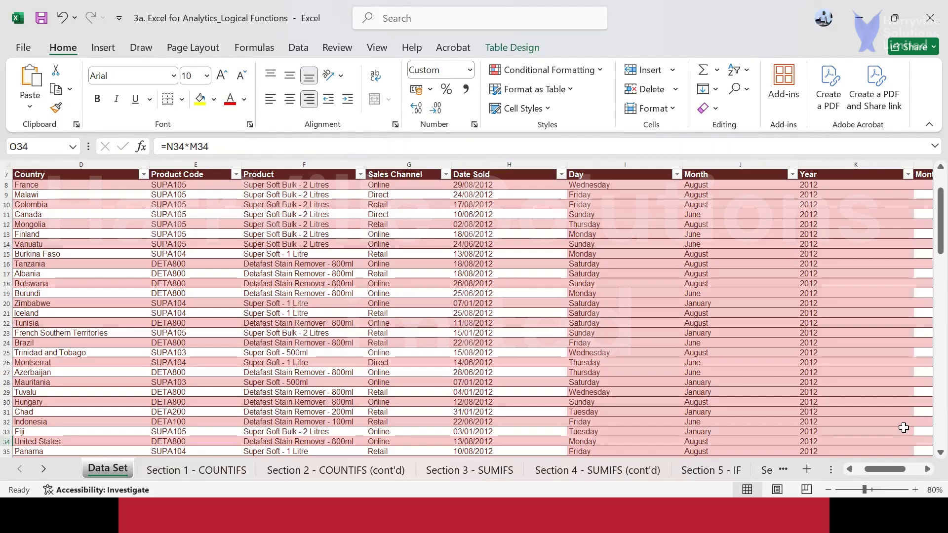
{"action": "left_click", "coordinate": [927, 469]}
{"action": "left_click", "coordinate": [927, 469]}
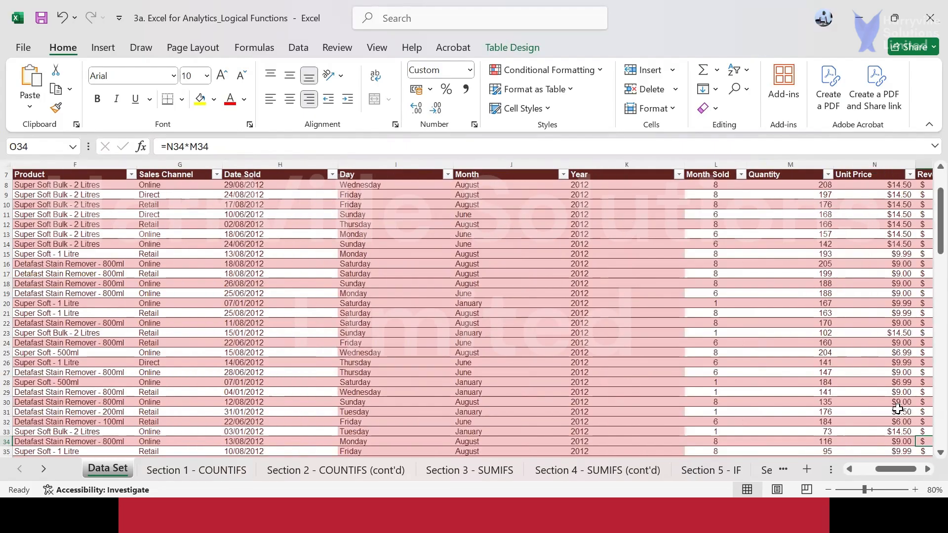
{"action": "left_click", "coordinate": [825, 174]}
{"action": "mouse_move", "coordinate": [674, 299]}
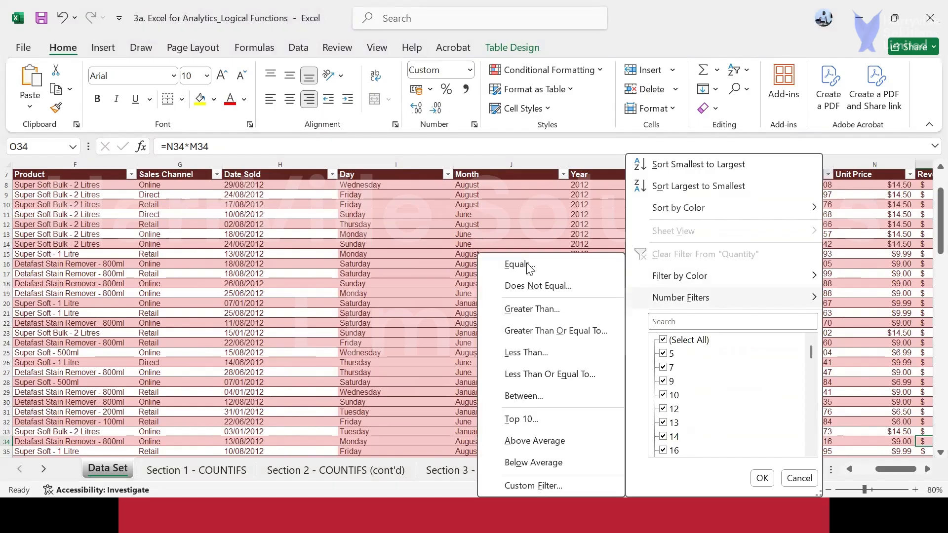
{"action": "left_click", "coordinate": [520, 264]}
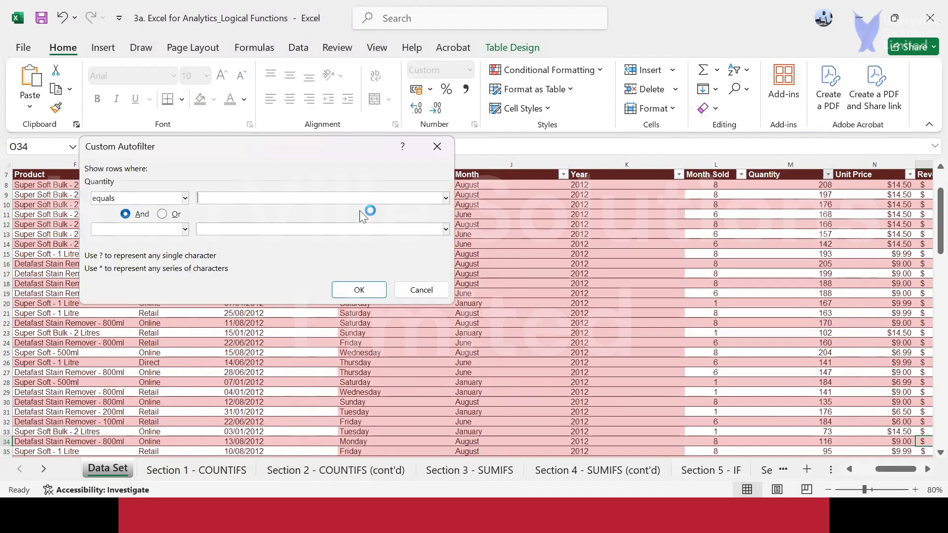
{"action": "type", "text": "100"}
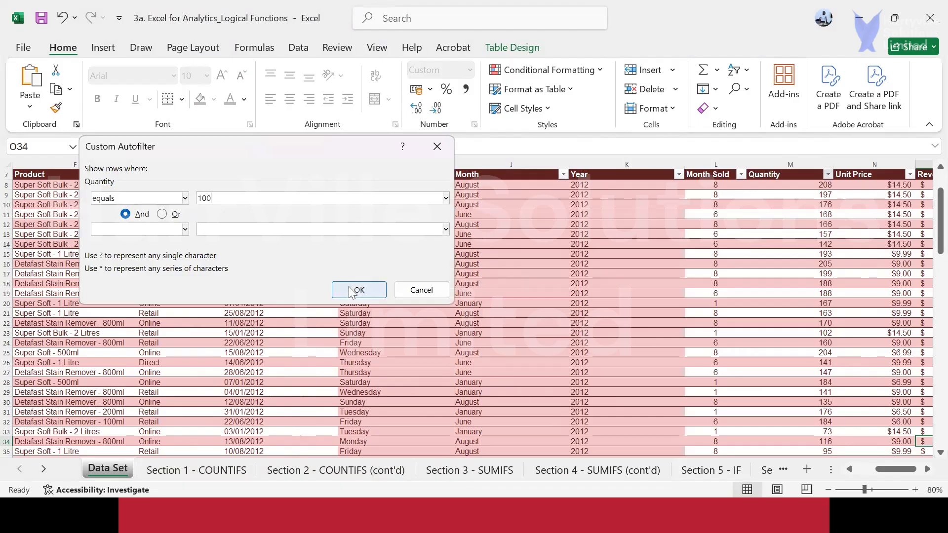
{"action": "left_click", "coordinate": [352, 291]}
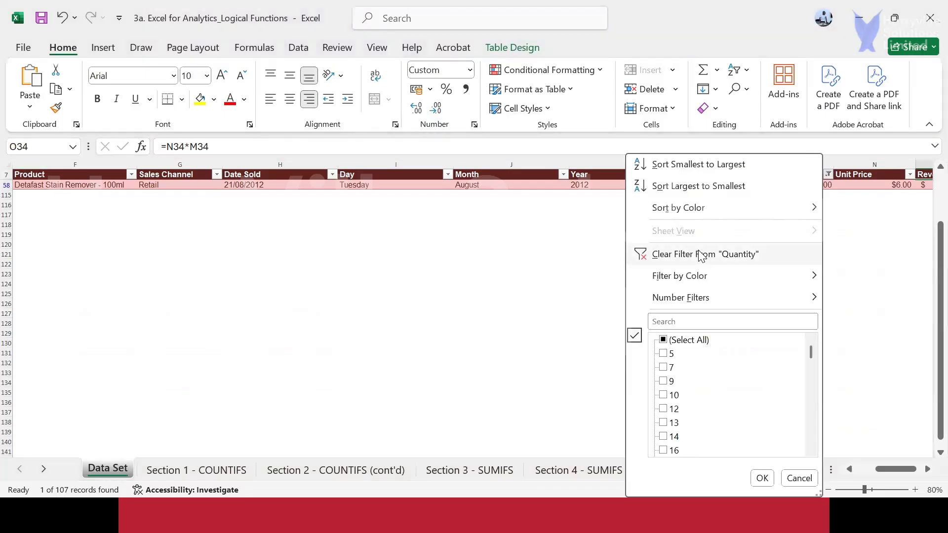
Clear the Quantity filter on the Data Set sheet and return to the Section 1 - COUNTIFS sheet
{"action": "left_click", "coordinate": [702, 254]}
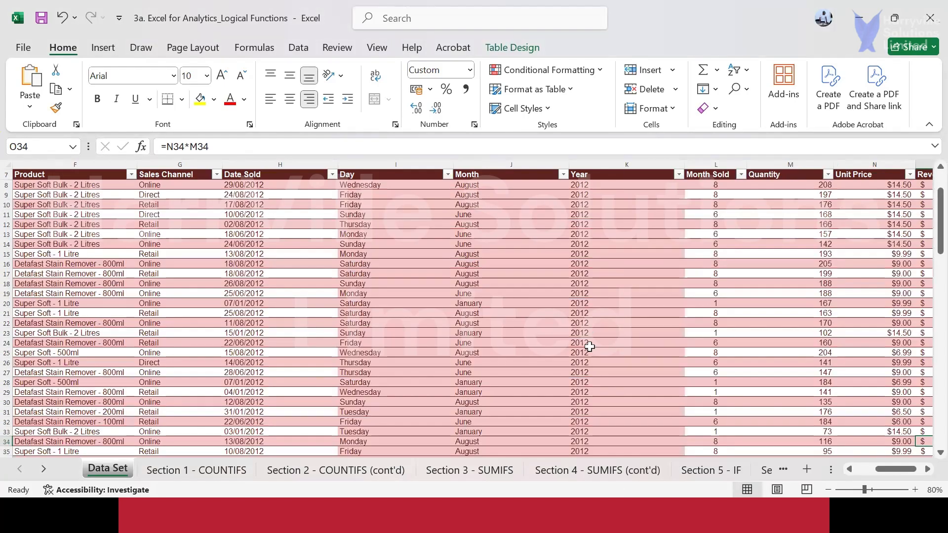
{"action": "left_click", "coordinate": [199, 466]}
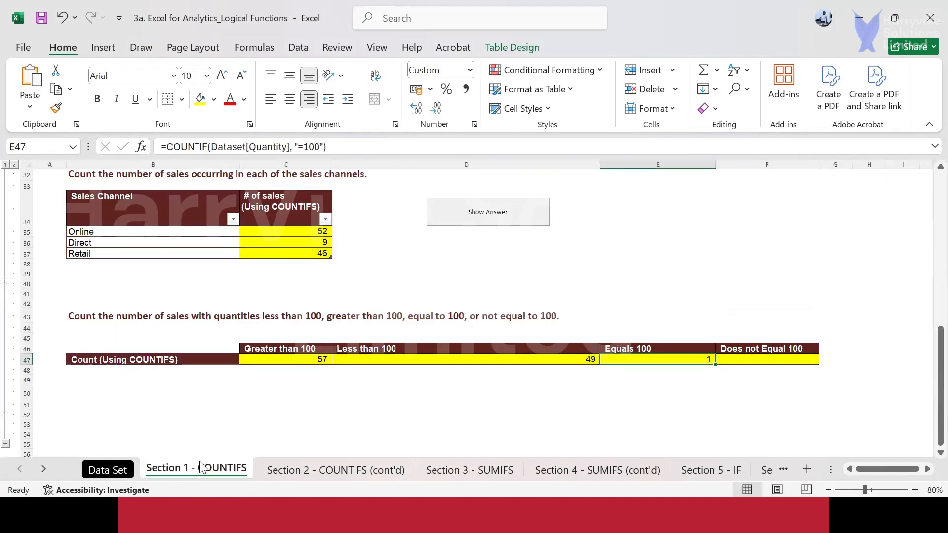
Start a COUNTIF formula in F47, under Does not Equal 100, with Dataset[Quantity] as its range
{"action": "left_click", "coordinate": [762, 362]}
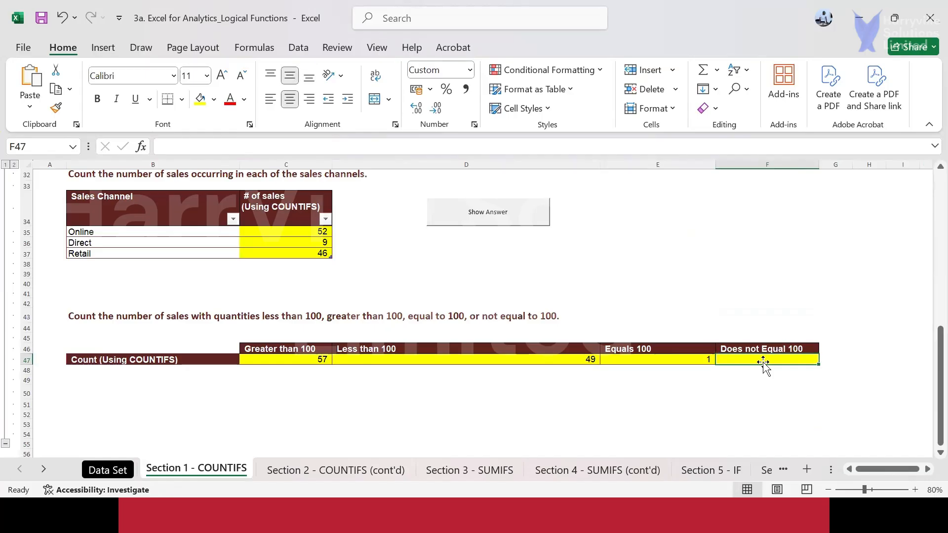
{"action": "type", "text": "="}
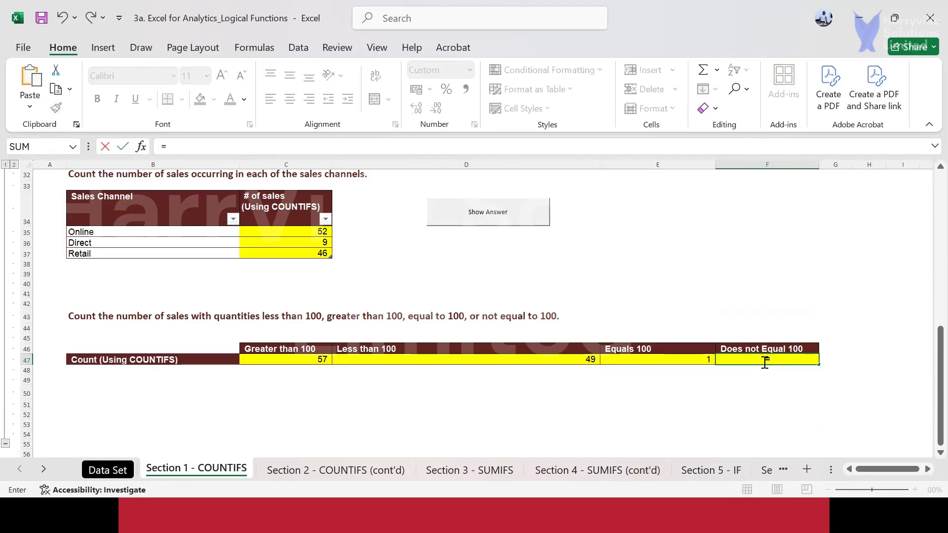
{"action": "type", "text": "COUNTIF(d"}
{"action": "key", "text": "Tab"}
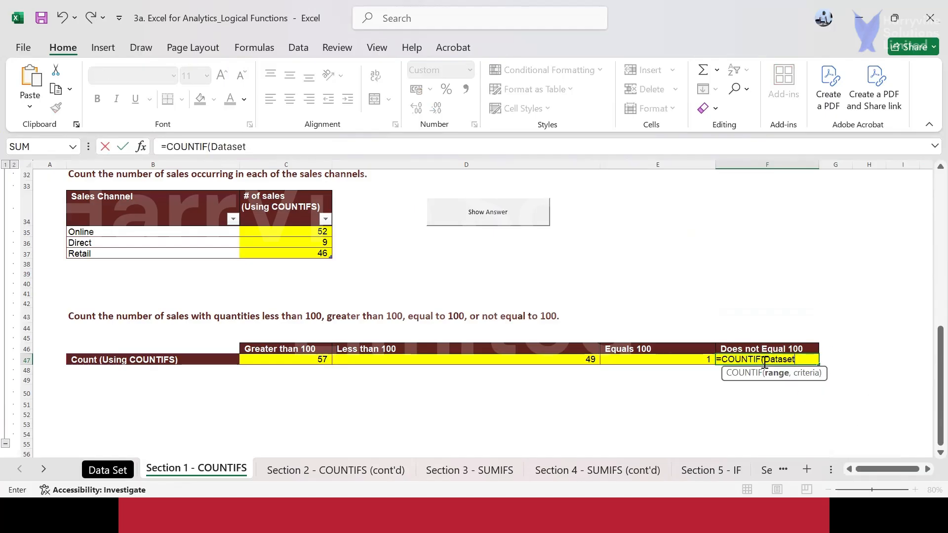
{"action": "type", "text": "["}
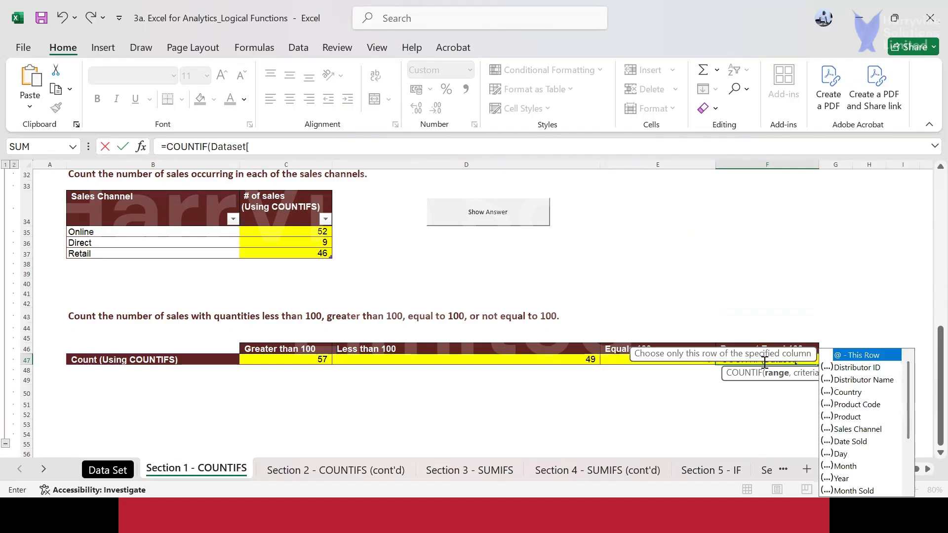
{"action": "type", "text": "q"}
{"action": "key", "text": "Tab"}
{"action": "type", "text": "],"}
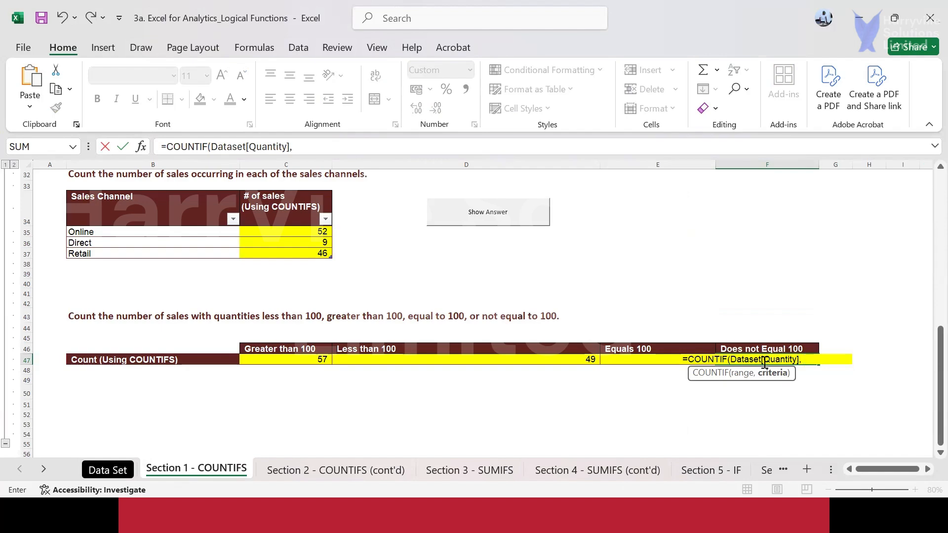
Finish the COUNTIF formula in F47 with "<>100" as the criterion and save the workbook
{"action": "type", "text": "\"<>"}
{"action": "type", "text": "100"}
{"action": "type", "text": ")"}
{"action": "key", "text": "Return"}
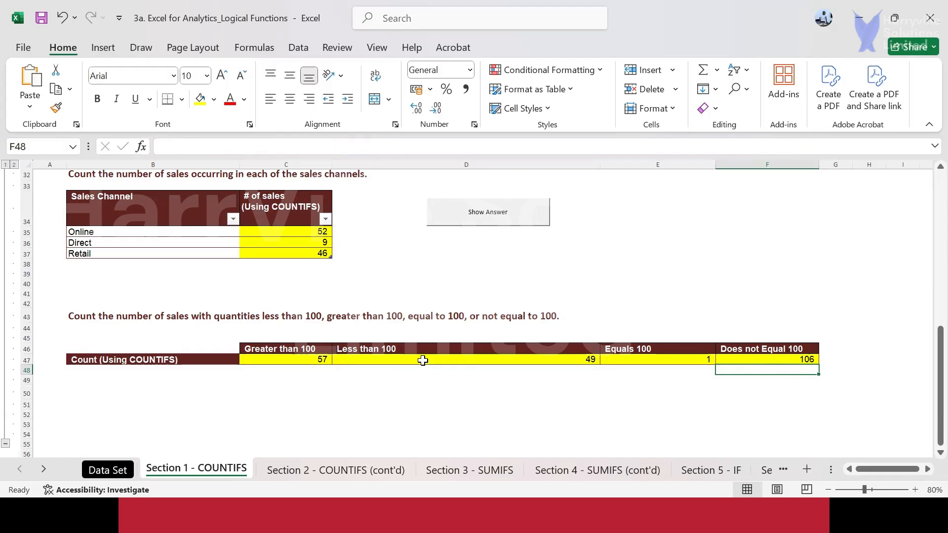
{"action": "left_click", "coordinate": [42, 18]}
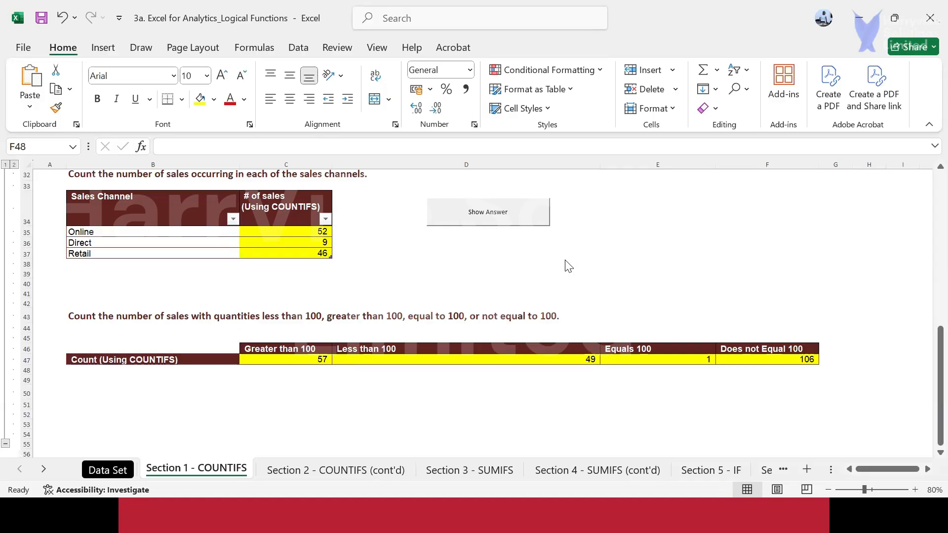
Open the Section 2 - COUNTIFS (cont'd) sheet and review Problem 2A and its product cell C8
{"action": "left_click", "coordinate": [323, 471]}
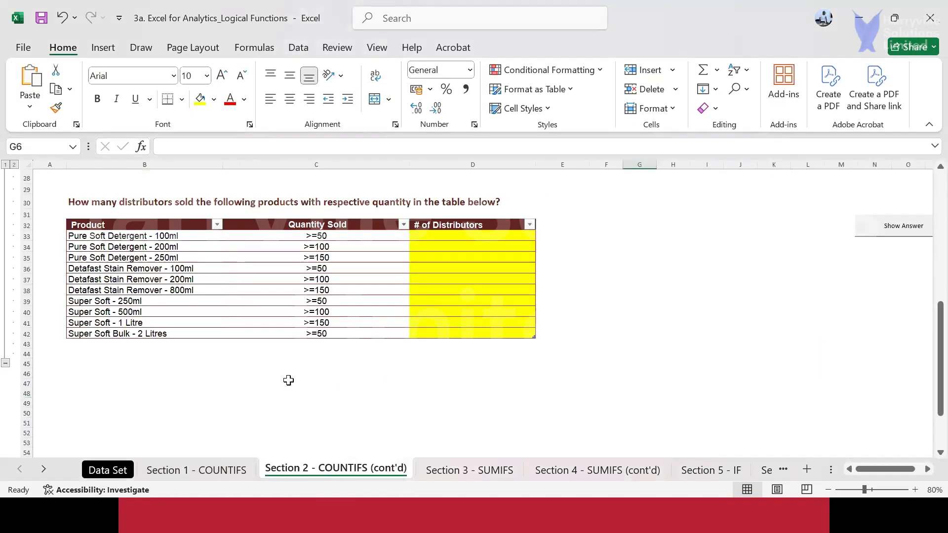
{"action": "scroll", "coordinate": [267, 359], "scroll_direction": "up", "scroll_amount": 9}
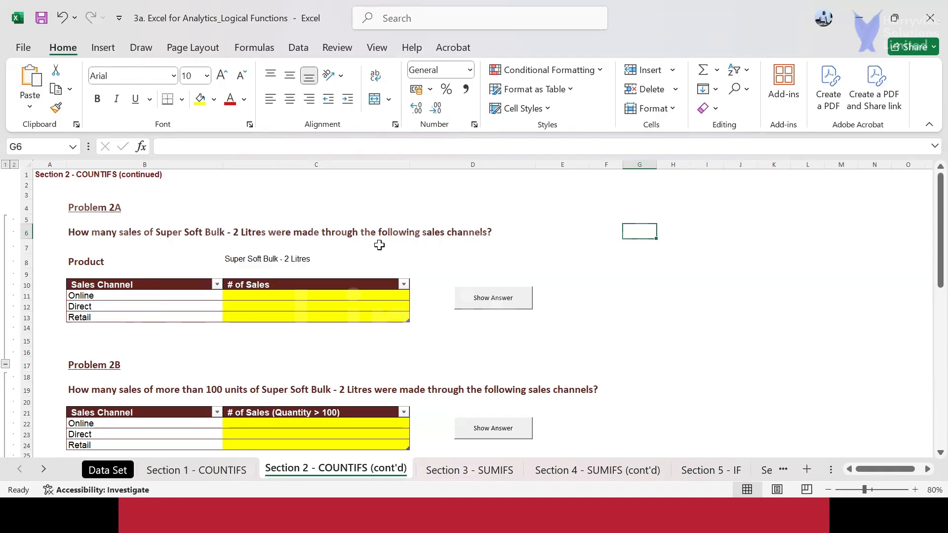
{"action": "left_click", "coordinate": [262, 257]}
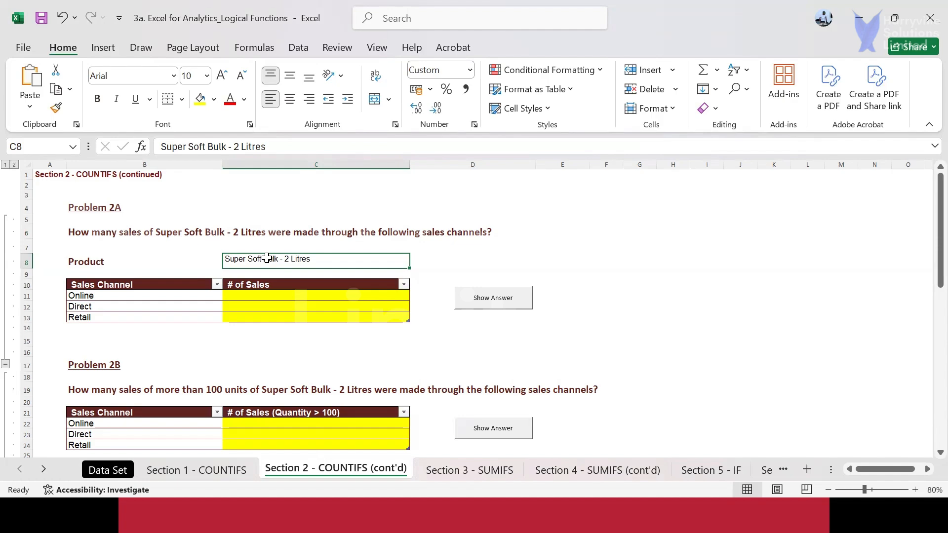
Start a COUNTIFS formula in C11, the # of Sales cell for Online in Problem 2A
{"action": "left_click", "coordinate": [265, 297]}
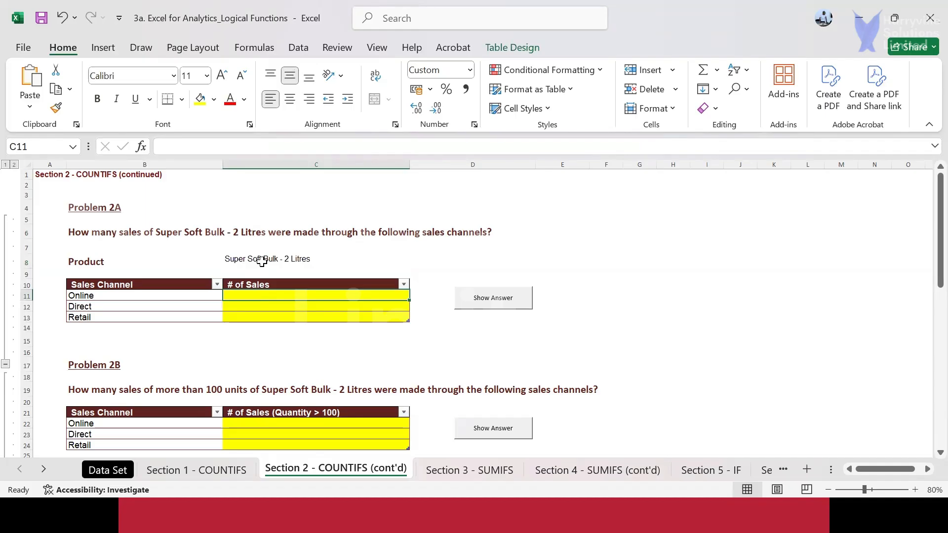
{"action": "type", "text": "=c"}
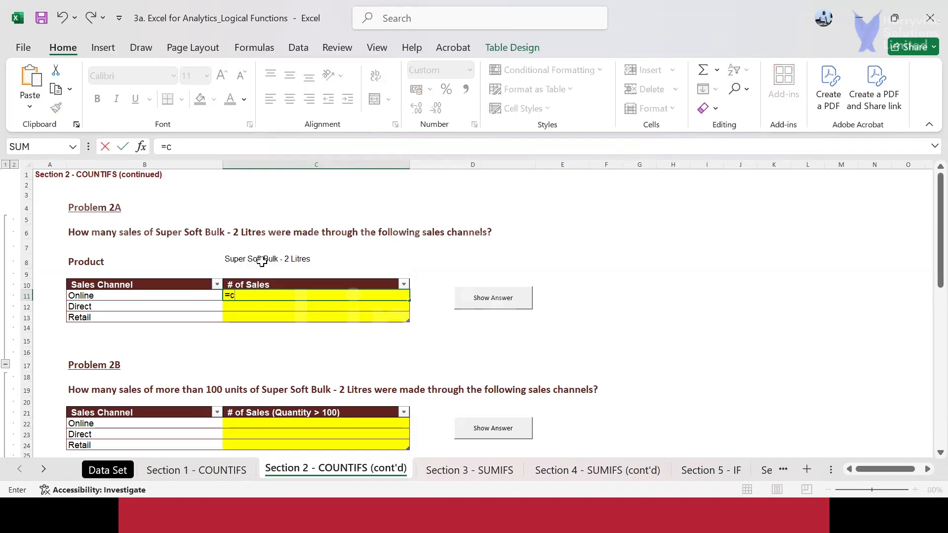
{"action": "type", "text": "oun"}
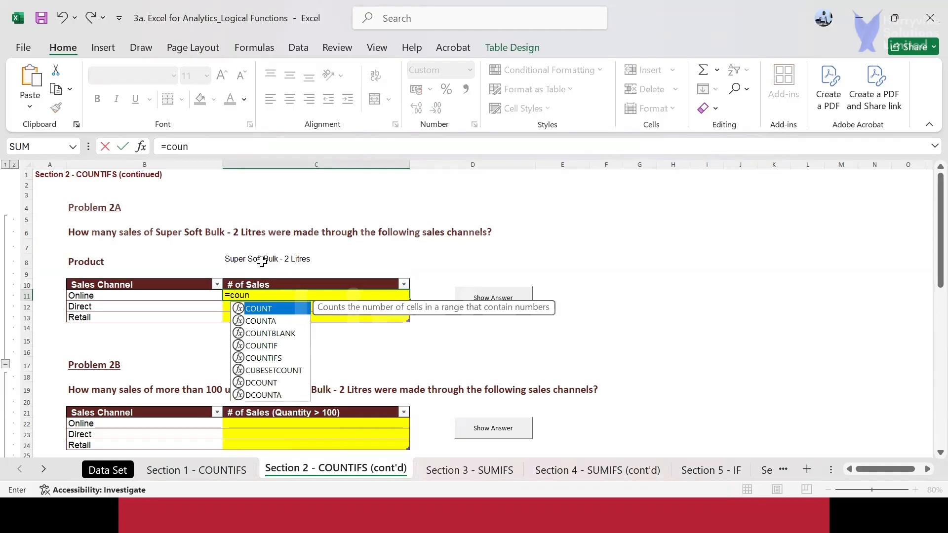
{"action": "type", "text": "tif"}
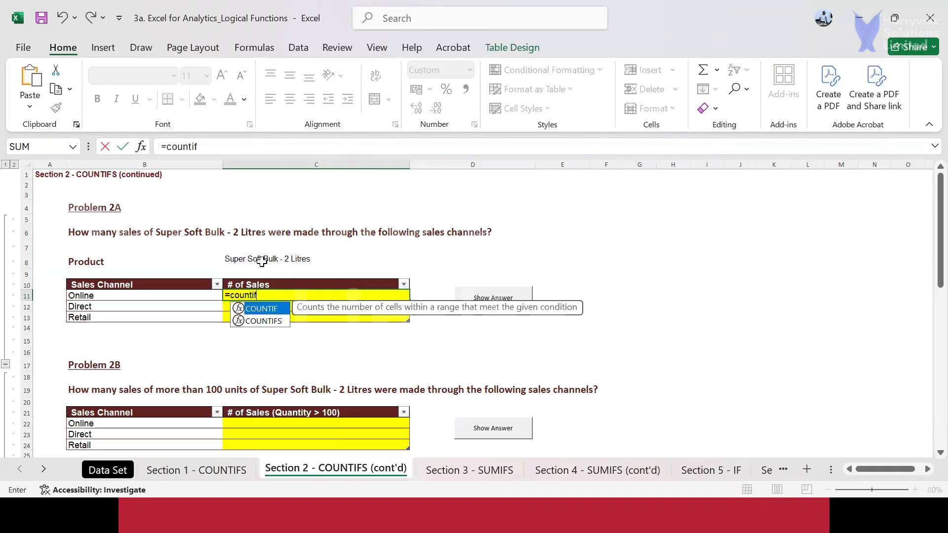
{"action": "key", "text": "Down"}
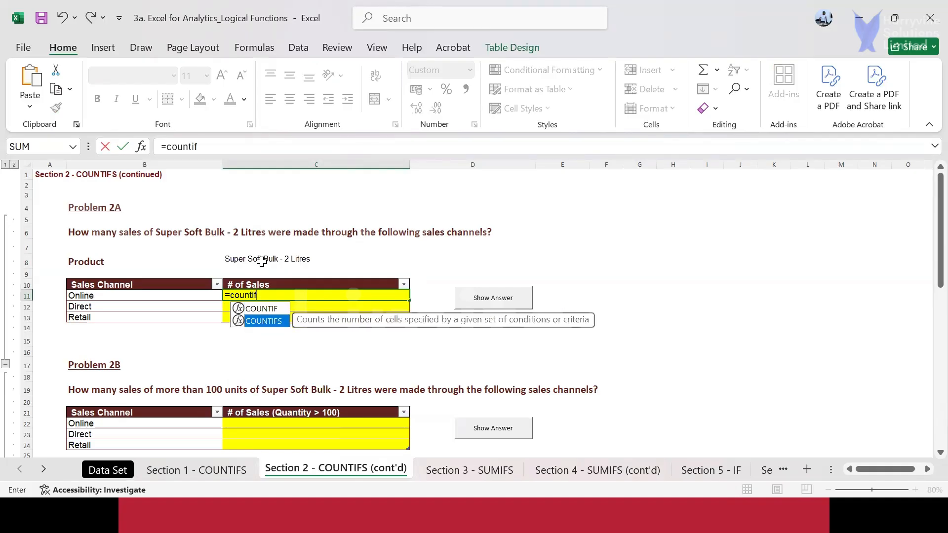
{"action": "key", "text": "Tab"}
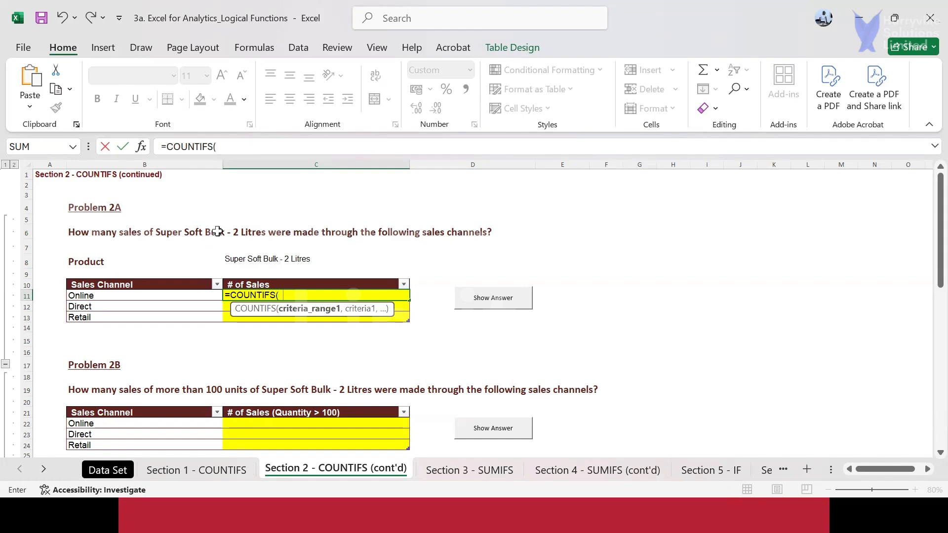
{"action": "type", "text": "count"}
{"action": "key", "text": "BackSpace"}
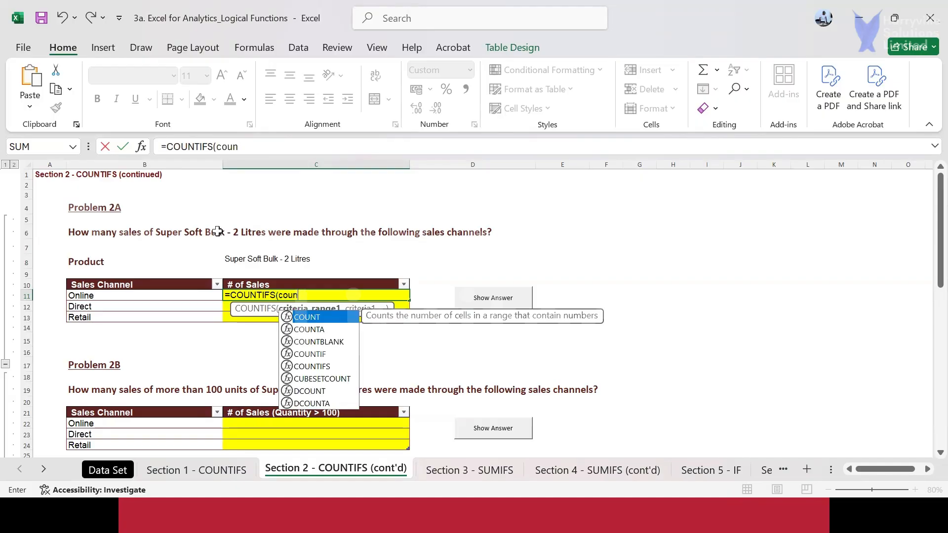
{"action": "key", "text": "BackSpace"}
{"action": "key", "text": "BackSpace"}
{"action": "key", "text": "BackSpace"}
{"action": "key", "text": "BackSpace"}
Enter Dataset[Product] as the first criteria range and the absolute reference $C$8 as its criterion in the C11 formula
{"action": "type", "text": "Dataset"}
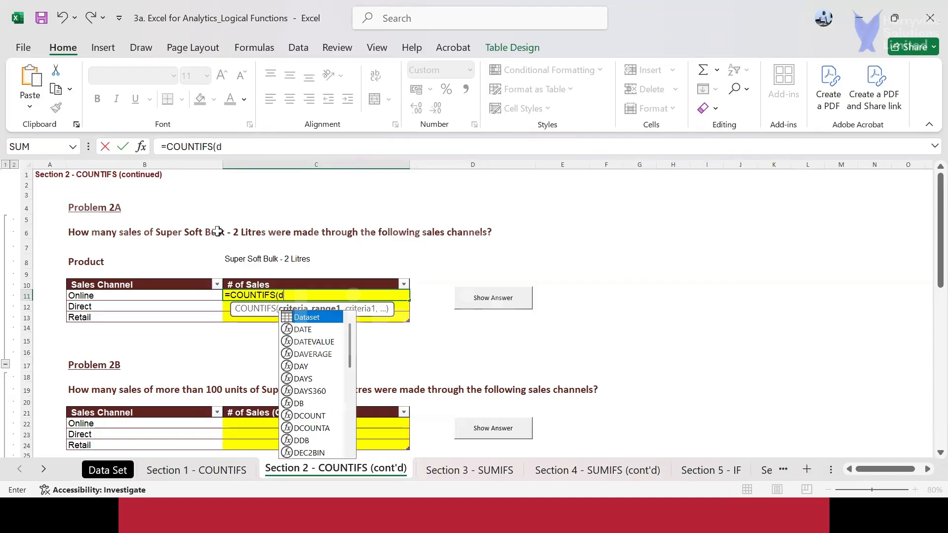
{"action": "type", "text": "["}
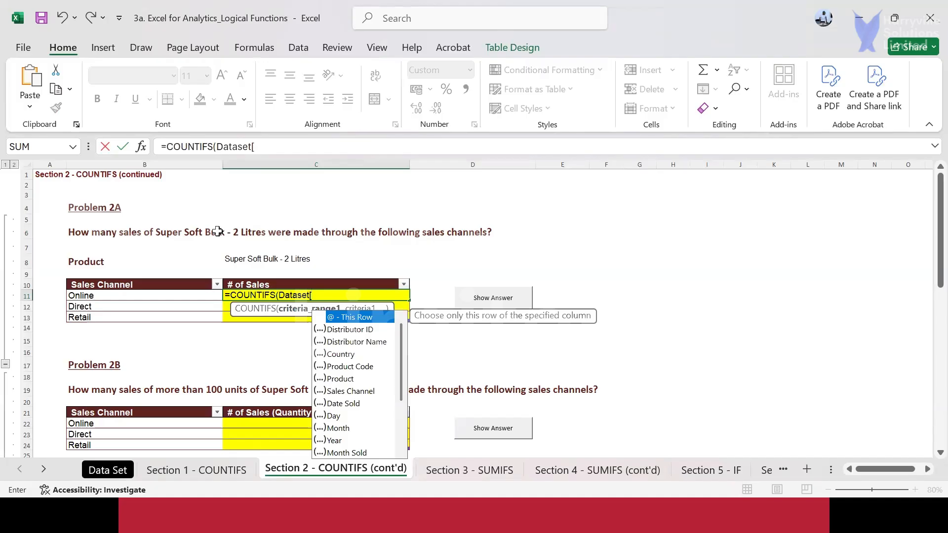
{"action": "type", "text": "prod"}
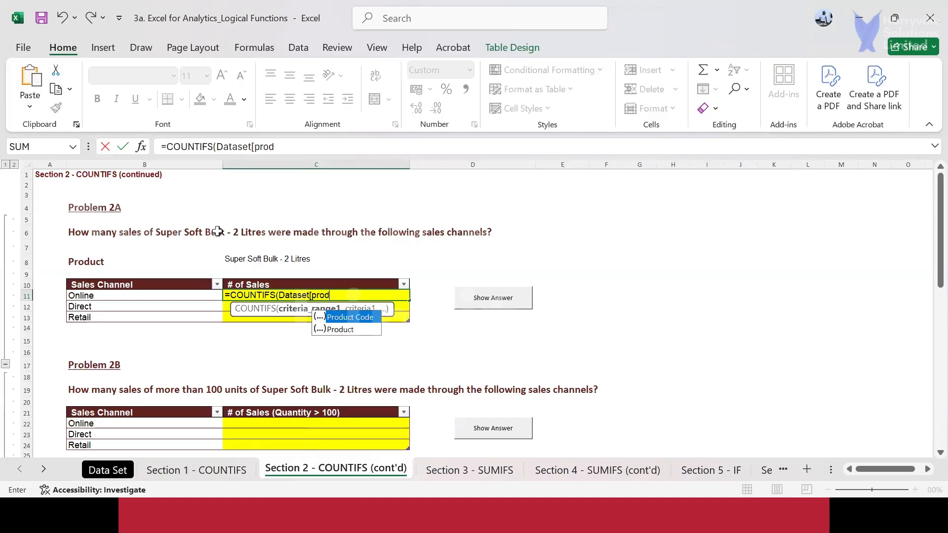
{"action": "key", "text": "Down"}
{"action": "key", "text": "Tab"}
{"action": "type", "text": "],"}
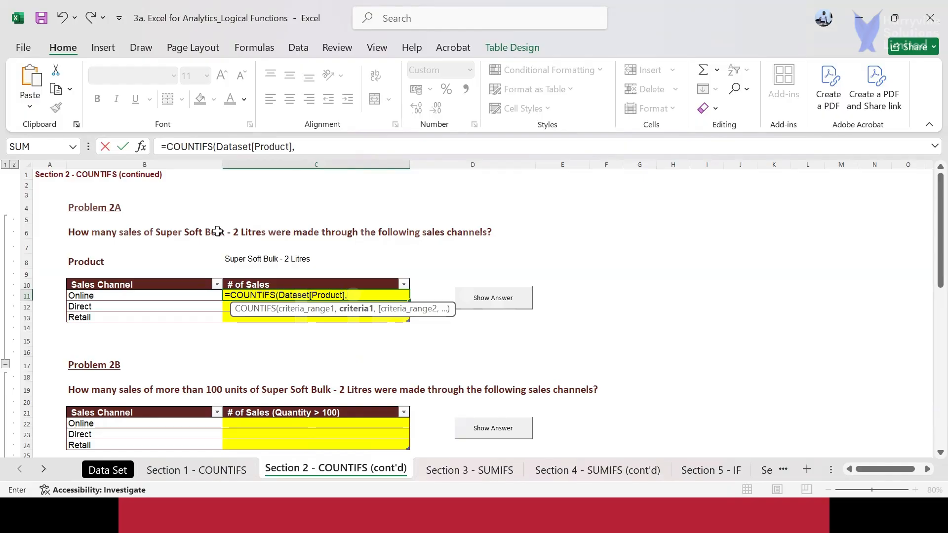
{"action": "key", "text": "BackSpace"}
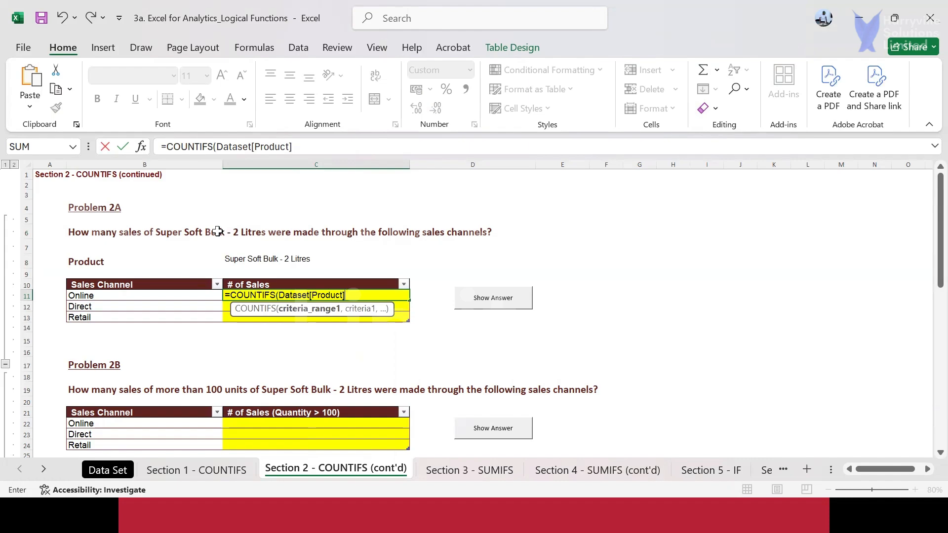
{"action": "type", "text": ","}
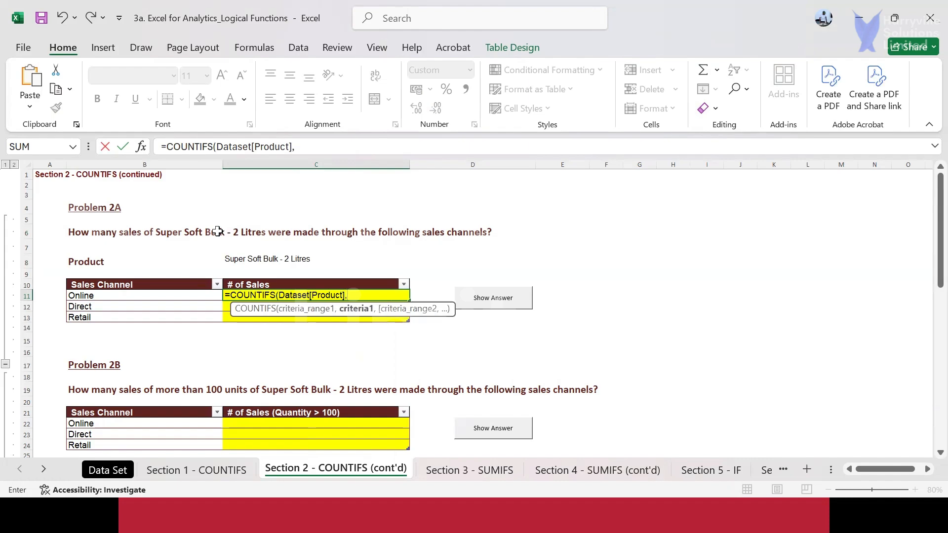
{"action": "left_click", "coordinate": [291, 258]}
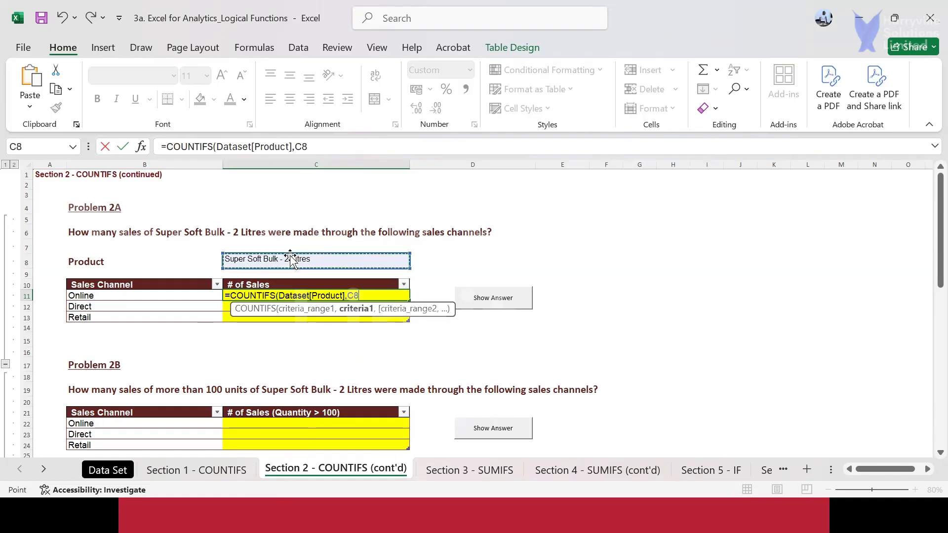
{"action": "key", "text": "F4"}
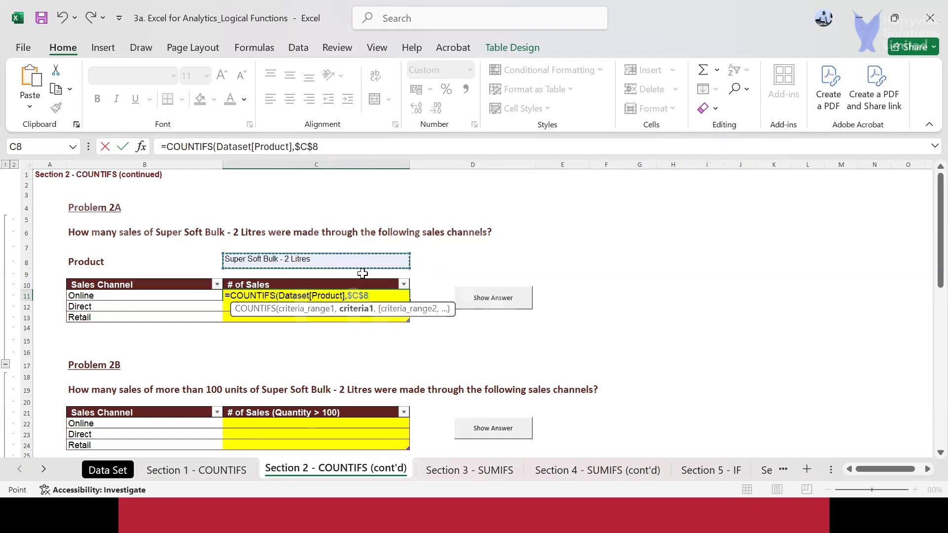
{"action": "type", "text": ","}
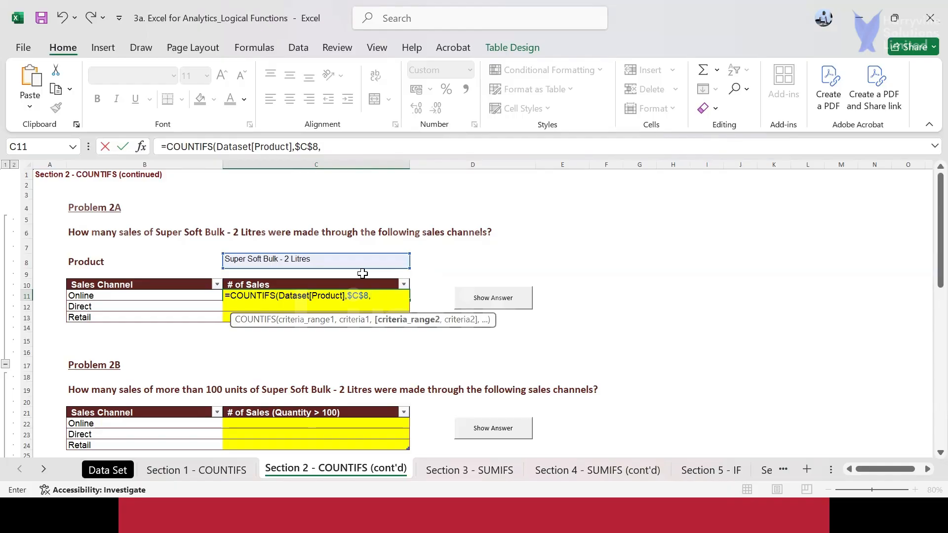
Complete the COUNTIFS formula in C11 with Dataset[Sales Channel] as the second criteria range and [@[Sales Channel]] as its criterion
{"action": "type", "text": "da"}
{"action": "key", "text": "Tab"}
{"action": "type", "text": "["}
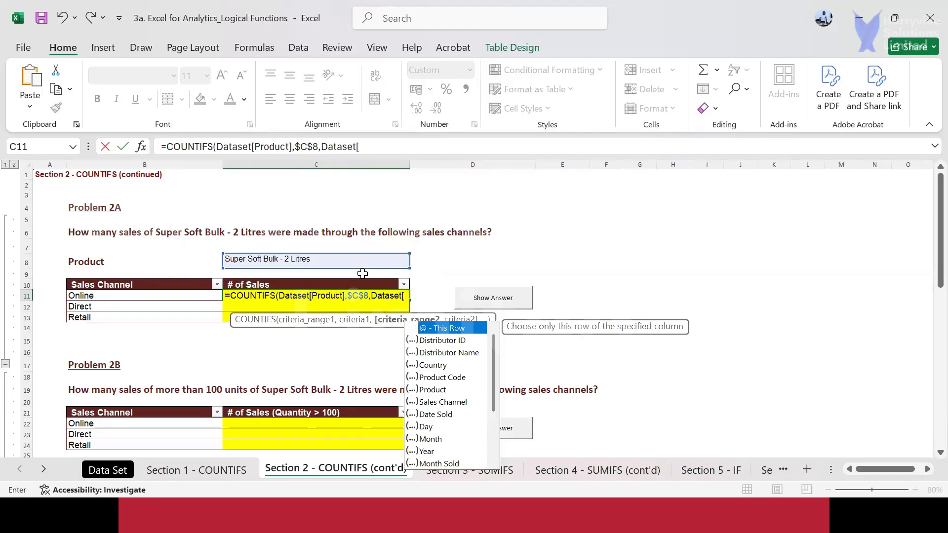
{"action": "type", "text": "sales"}
{"action": "key", "text": "Tab"}
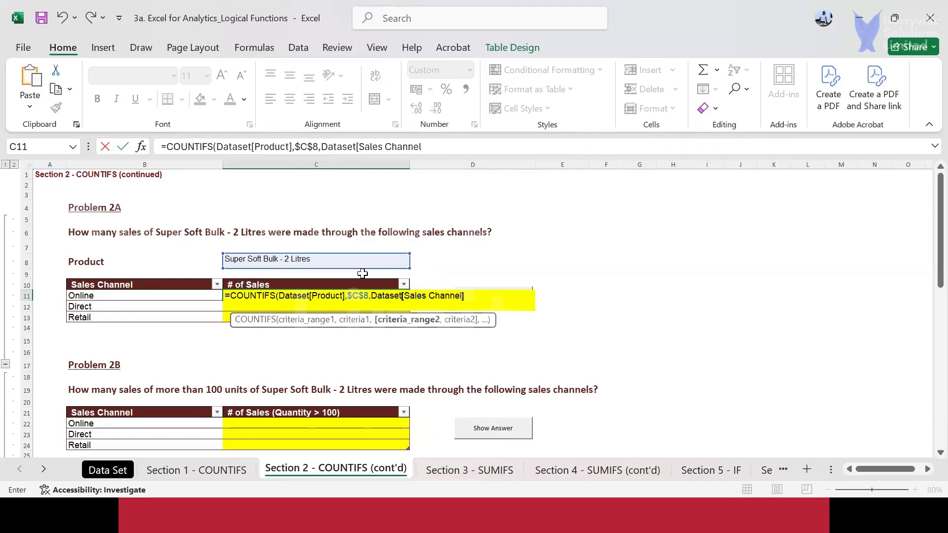
{"action": "type", "text": ","}
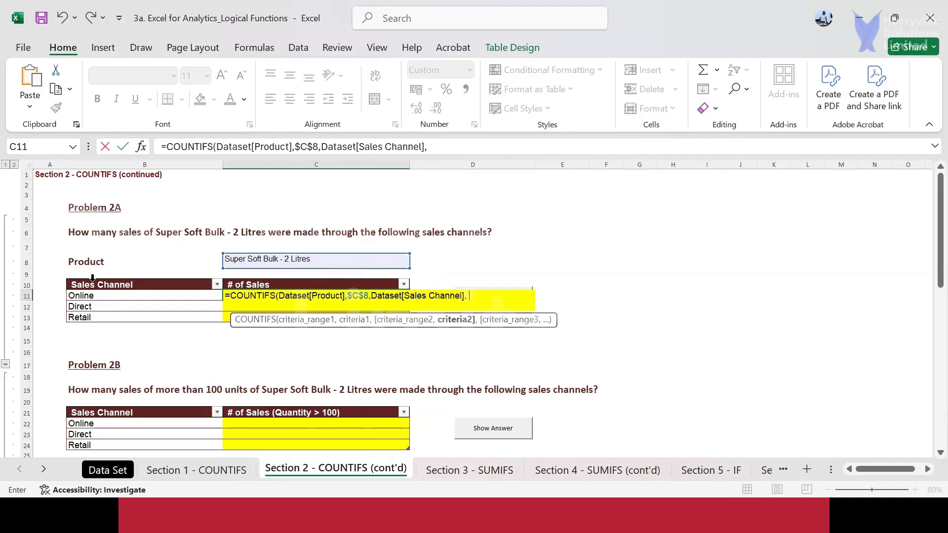
{"action": "left_click", "coordinate": [102, 296]}
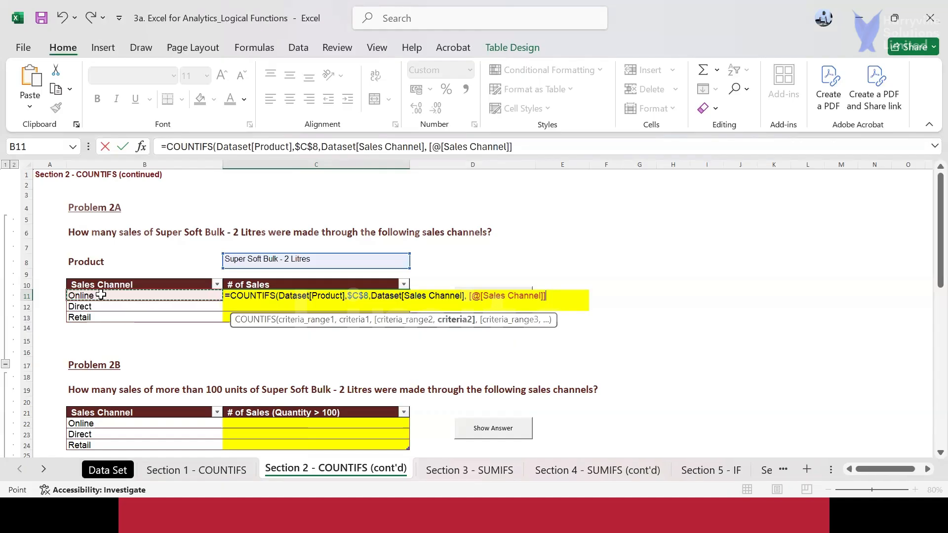
{"action": "type", "text": ")"}
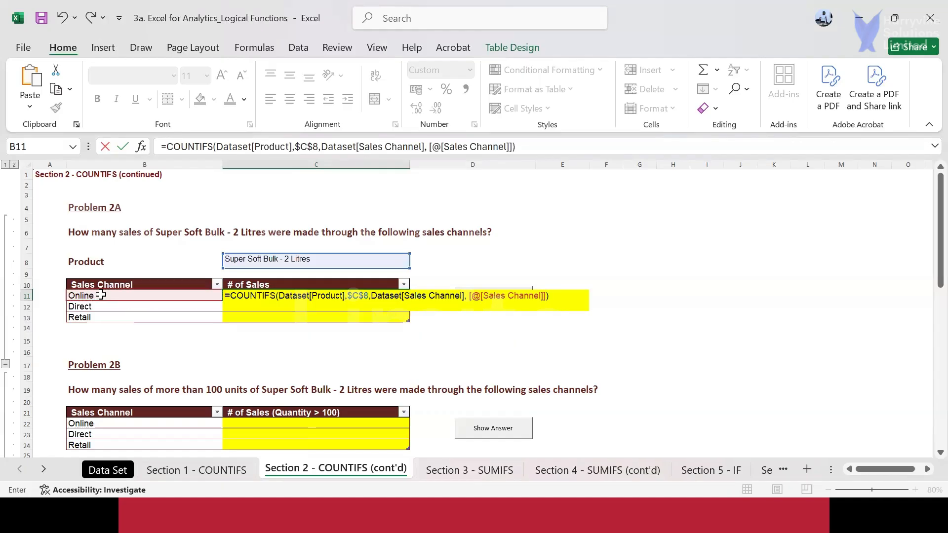
{"action": "key", "text": "Return"}
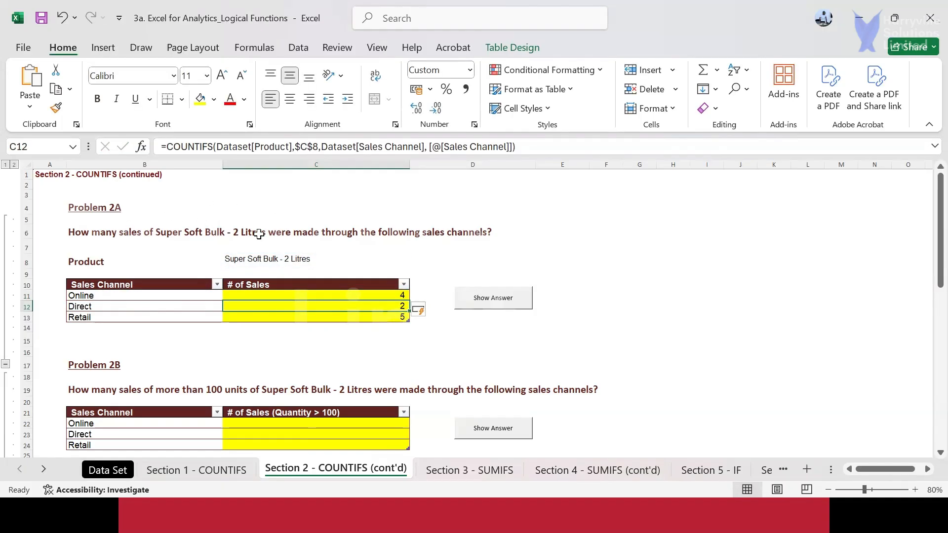
Review the COUNTIFS formulas in C11, C12 and C13 for the Online, Direct and Retail channels
{"action": "left_click", "coordinate": [247, 296]}
{"action": "left_click", "coordinate": [249, 305]}
{"action": "left_click", "coordinate": [252, 318]}
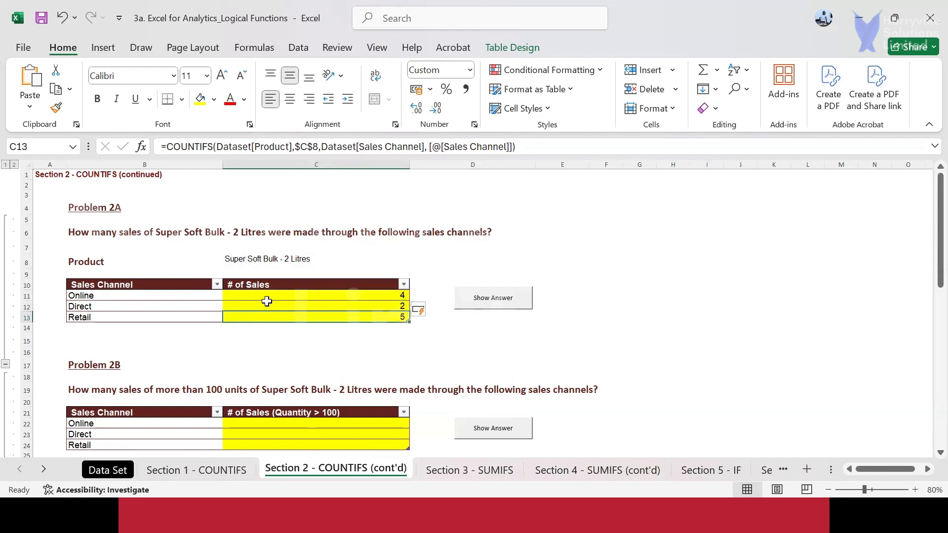
Filter the Product column on the Data Set sheet to show only Super Soft - 1 Litre
{"action": "left_click", "coordinate": [271, 294]}
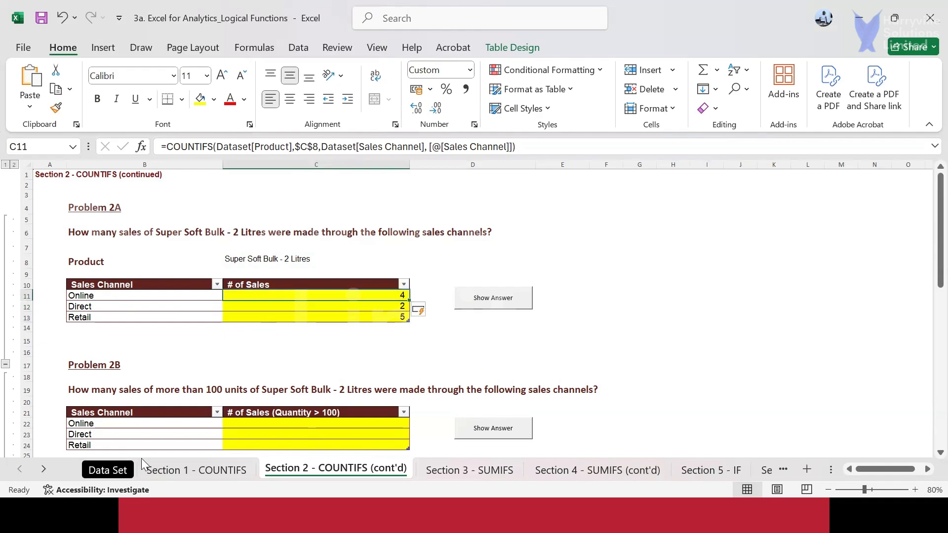
{"action": "left_click", "coordinate": [121, 473]}
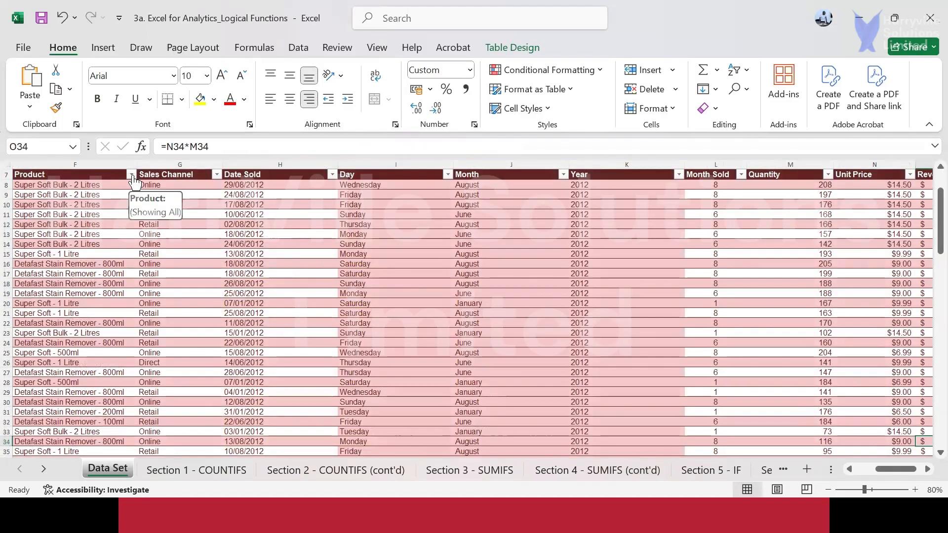
{"action": "left_click", "coordinate": [132, 175]}
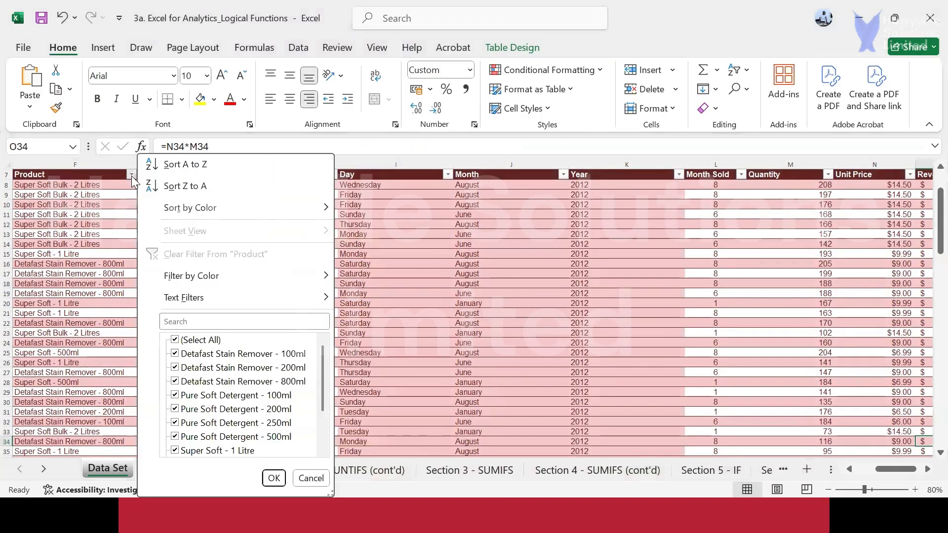
{"action": "left_click", "coordinate": [175, 341]}
{"action": "scroll", "coordinate": [183, 395], "scroll_direction": "down", "scroll_amount": 2}
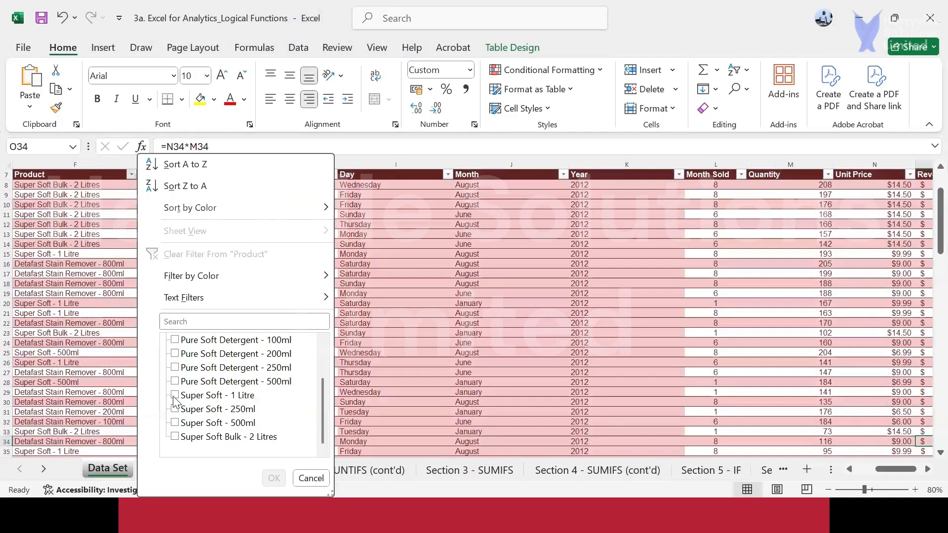
{"action": "left_click", "coordinate": [175, 395]}
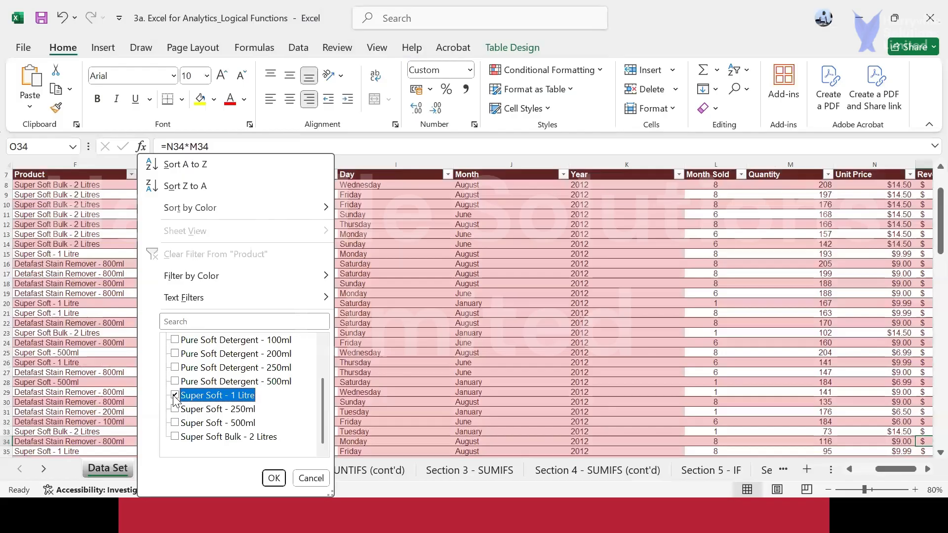
{"action": "left_click", "coordinate": [274, 478]}
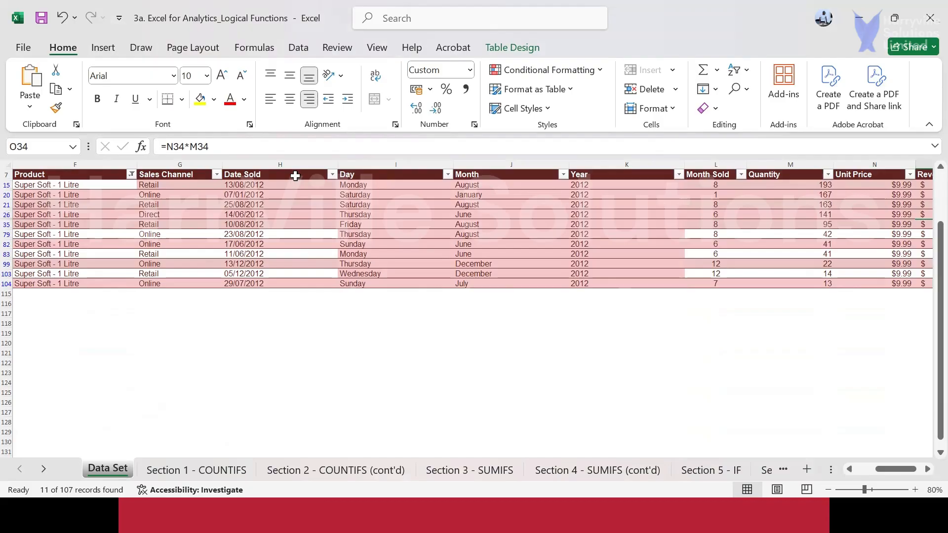
Filter the Sales Channel column of the Data Set sheet to Online only
{"action": "left_click", "coordinate": [216, 175]}
{"action": "left_click", "coordinate": [52, 340]}
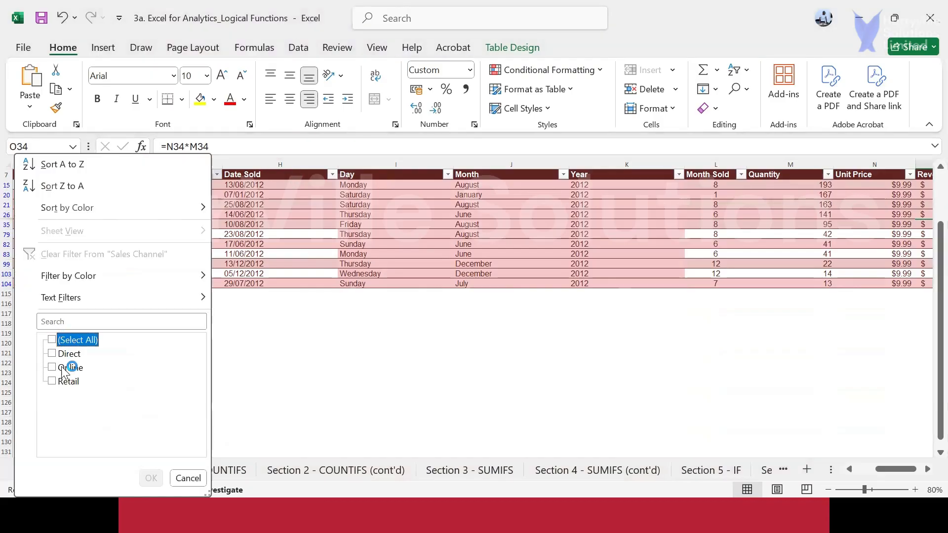
{"action": "left_click", "coordinate": [52, 367]}
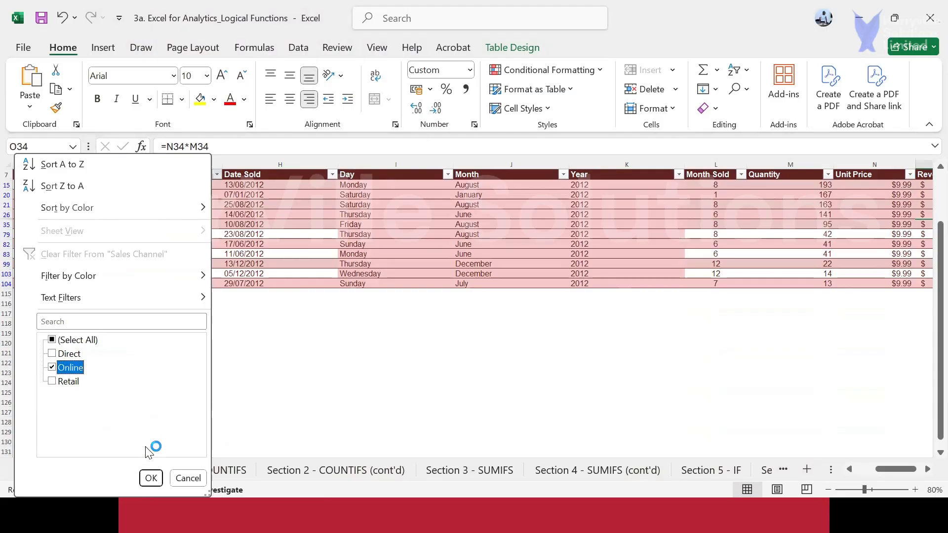
{"action": "left_click", "coordinate": [151, 482]}
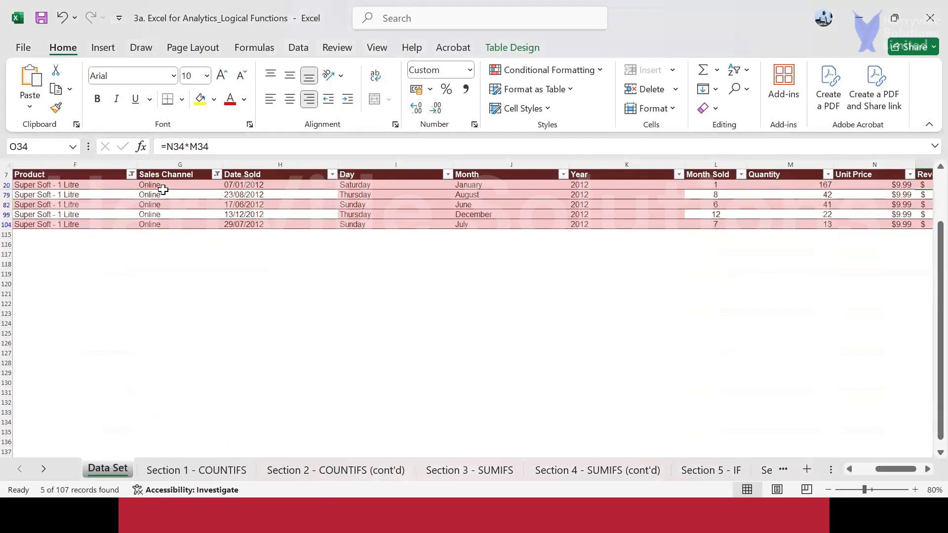
Count the filtered Online rows on the Data Set sheet and compare them with the Online result in Problem 2A of Section 2
{"action": "left_click", "coordinate": [164, 187]}
{"action": "left_click", "coordinate": [165, 195]}
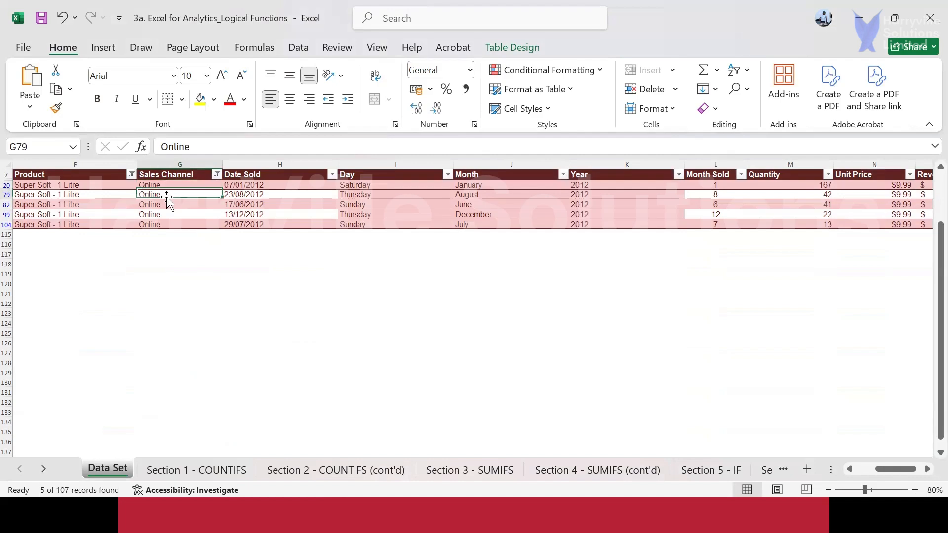
{"action": "left_click", "coordinate": [167, 207]}
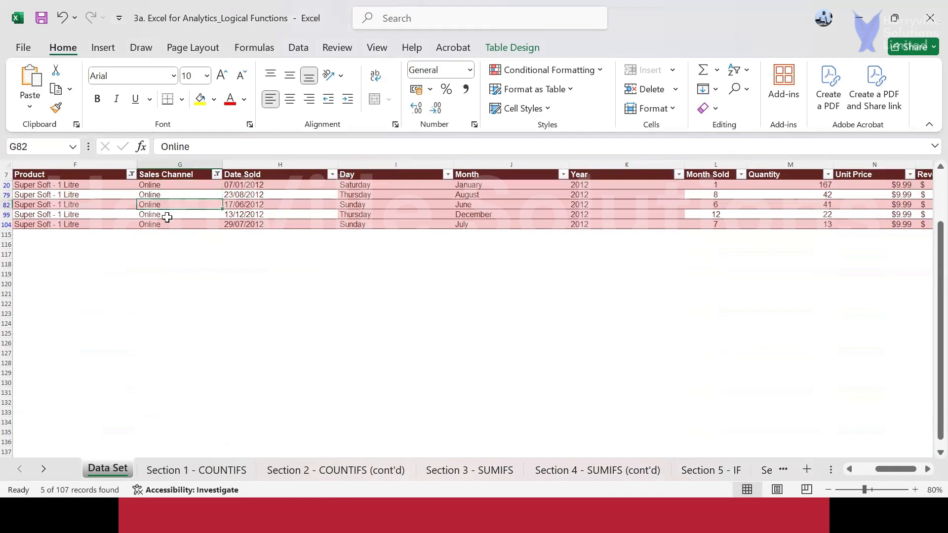
{"action": "left_click", "coordinate": [166, 215]}
{"action": "left_click", "coordinate": [166, 224]}
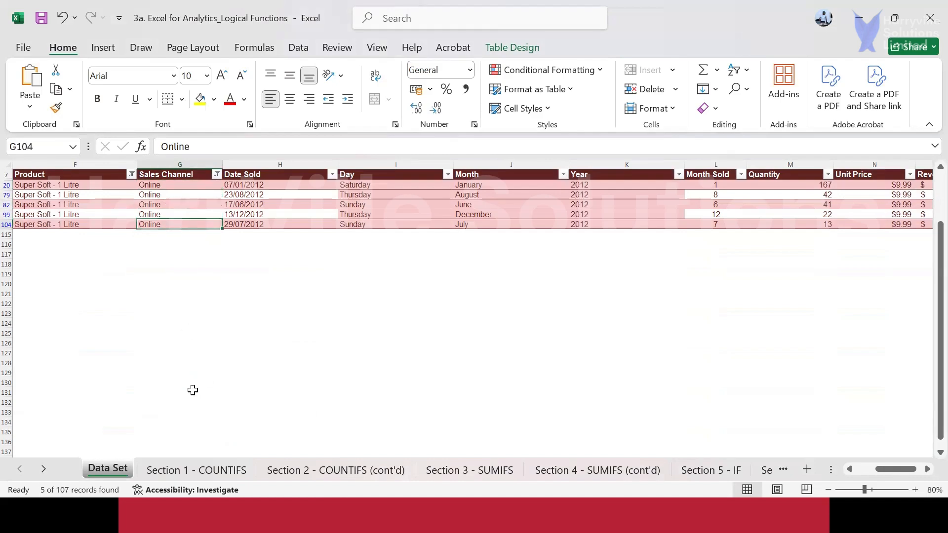
{"action": "left_click", "coordinate": [288, 475]}
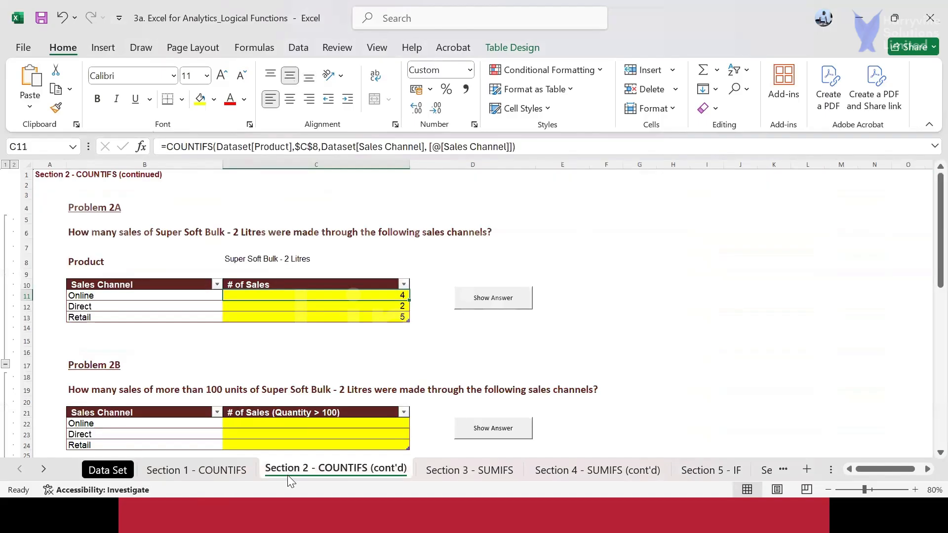
{"action": "left_click", "coordinate": [108, 470]}
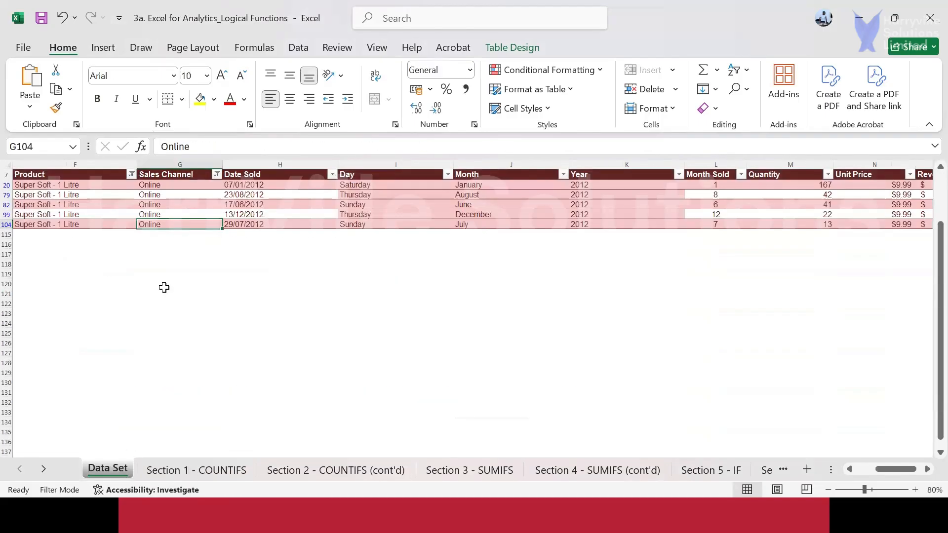
Change the Product filter on the Data Set sheet from Super Soft - 1 Litre to Super Soft Bulk - 2 Litres
{"action": "left_click", "coordinate": [131, 175]}
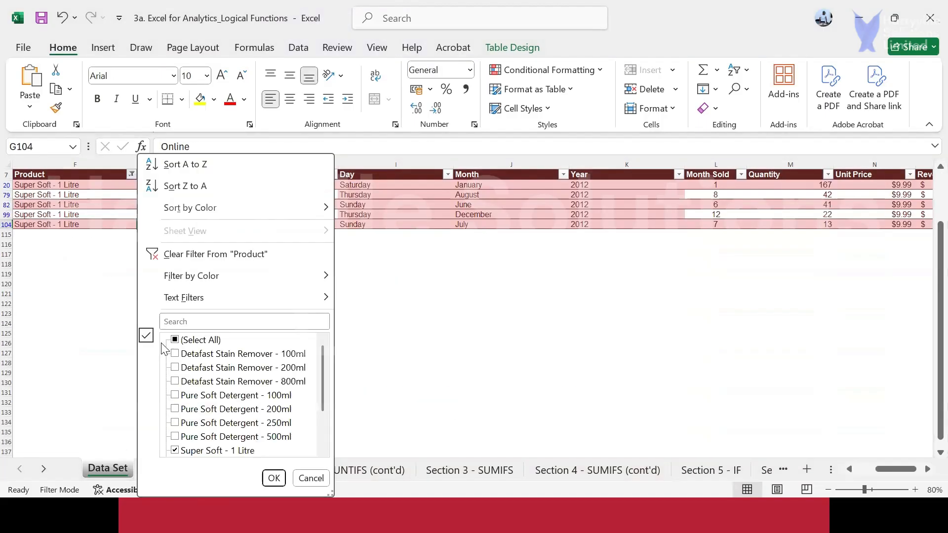
{"action": "scroll", "coordinate": [177, 346], "scroll_direction": "down", "scroll_amount": 1}
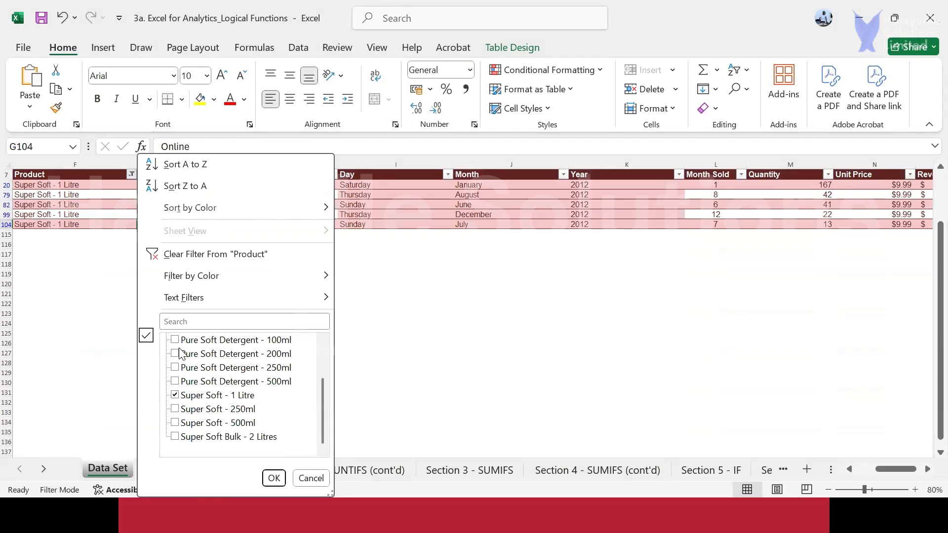
{"action": "left_click", "coordinate": [175, 396]}
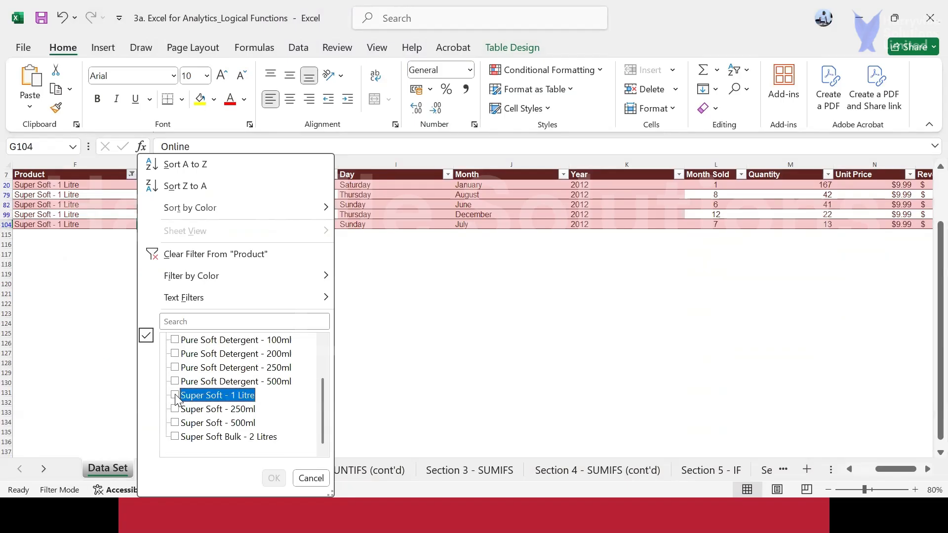
{"action": "left_click", "coordinate": [175, 436]}
{"action": "left_click", "coordinate": [274, 478]}
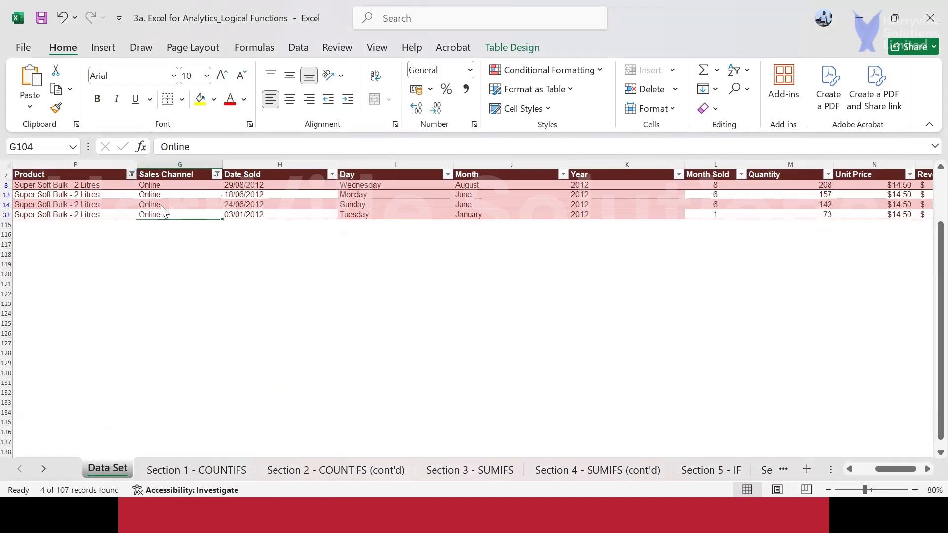
Clear the filters from the Product and Sales Channel columns on the Data Set sheet
{"action": "left_click", "coordinate": [132, 175]}
{"action": "left_click", "coordinate": [178, 254]}
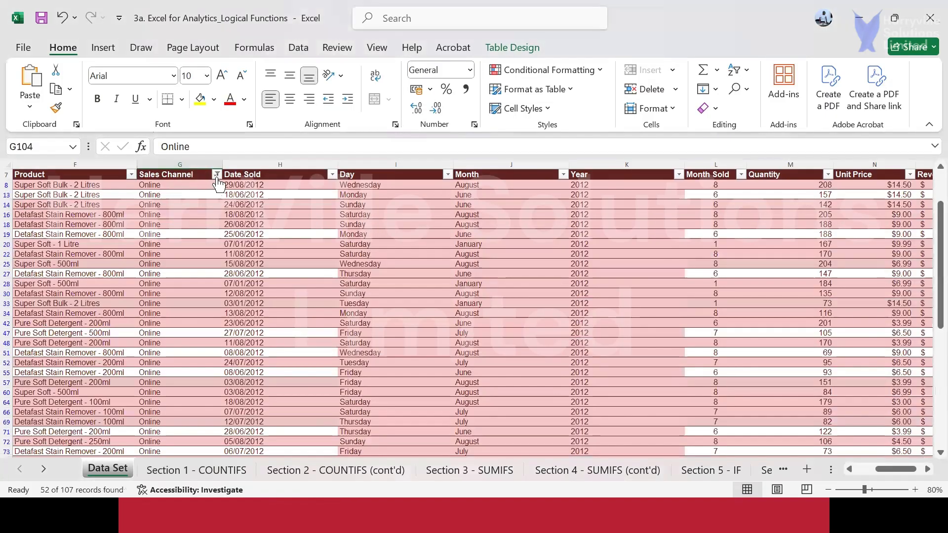
{"action": "left_click", "coordinate": [216, 176]}
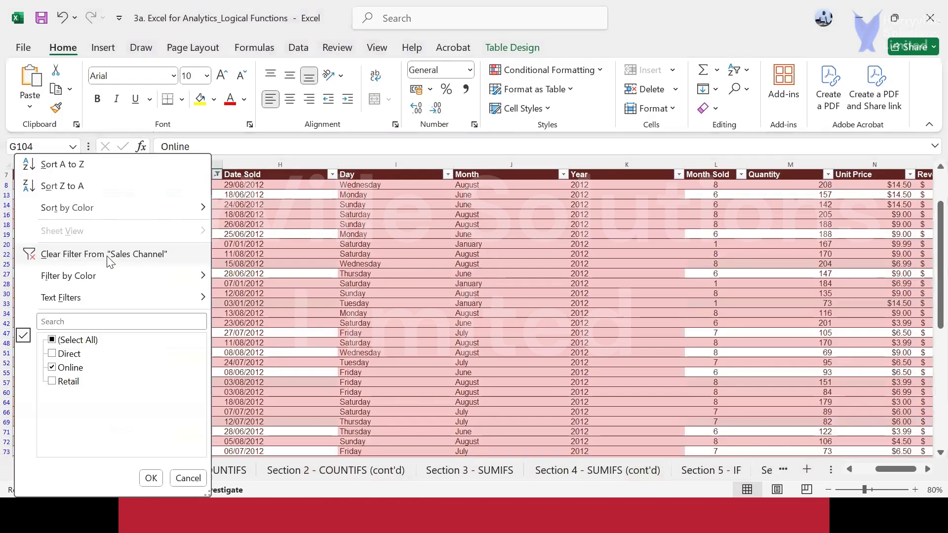
{"action": "left_click", "coordinate": [110, 254]}
Start a COUNTIFS formula in C22 of the Section 2 sheet, the # of Sales (Quantity > 100) cell for Online in Problem 2B
{"action": "left_click", "coordinate": [303, 470]}
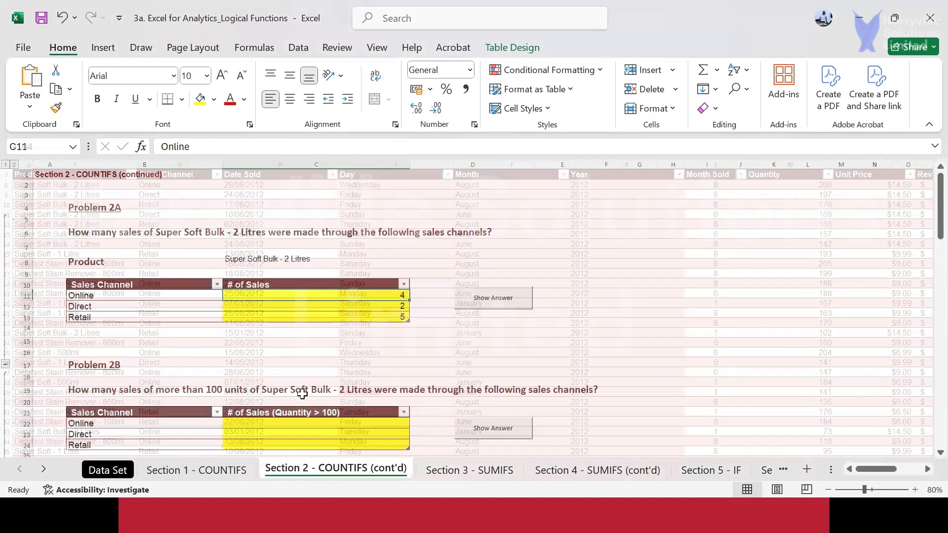
{"action": "scroll", "coordinate": [308, 273], "scroll_direction": "down", "scroll_amount": 2}
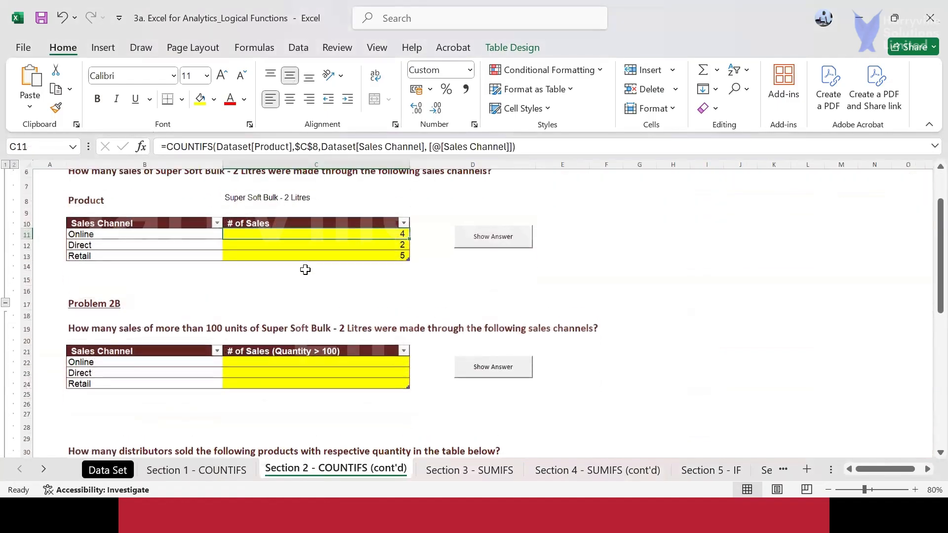
{"action": "scroll", "coordinate": [305, 272], "scroll_direction": "down", "scroll_amount": 1}
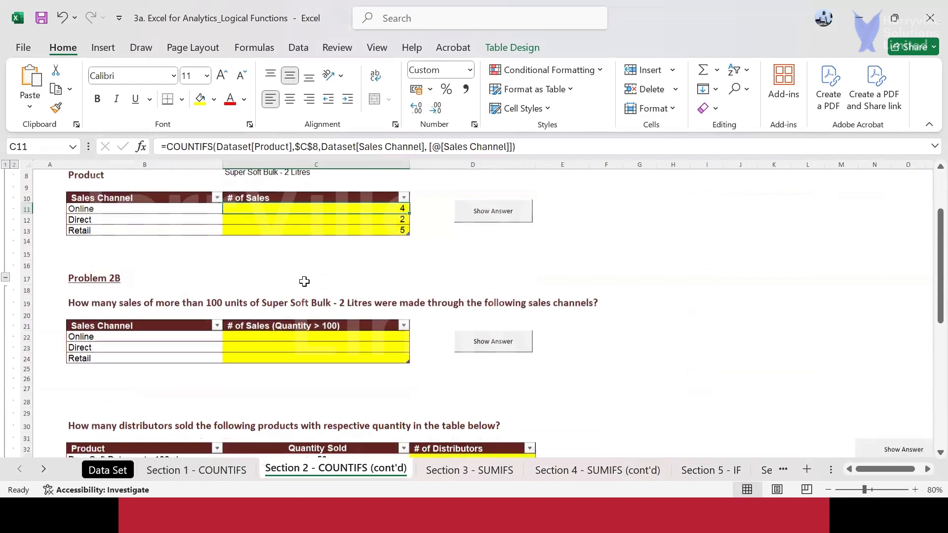
{"action": "left_click", "coordinate": [301, 334]}
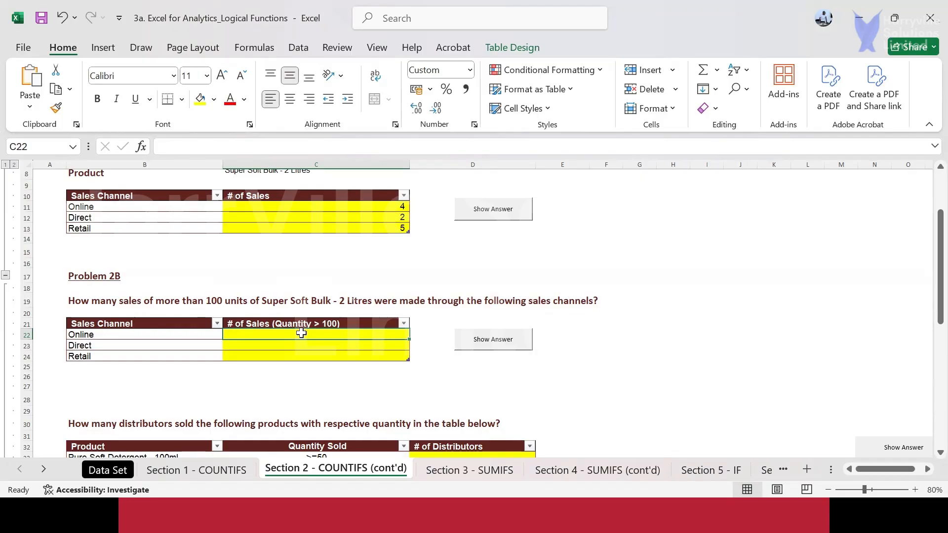
{"action": "type", "text": "=c"}
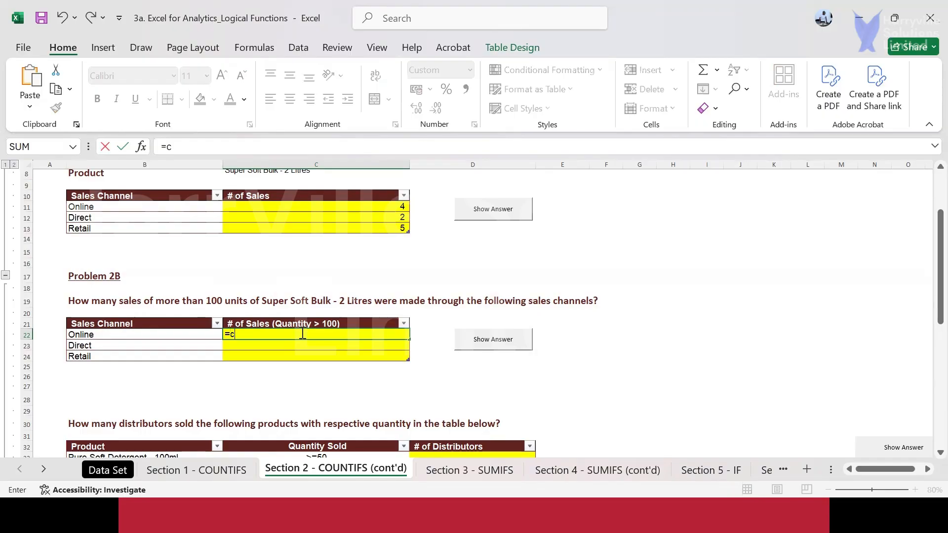
{"action": "type", "text": "ountif"}
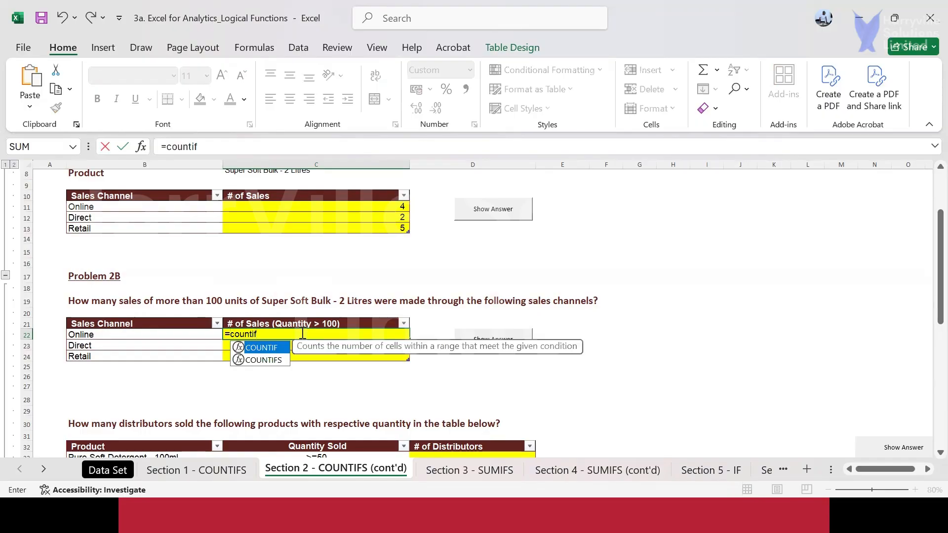
{"action": "type", "text": "s"}
{"action": "key", "text": "Tab"}
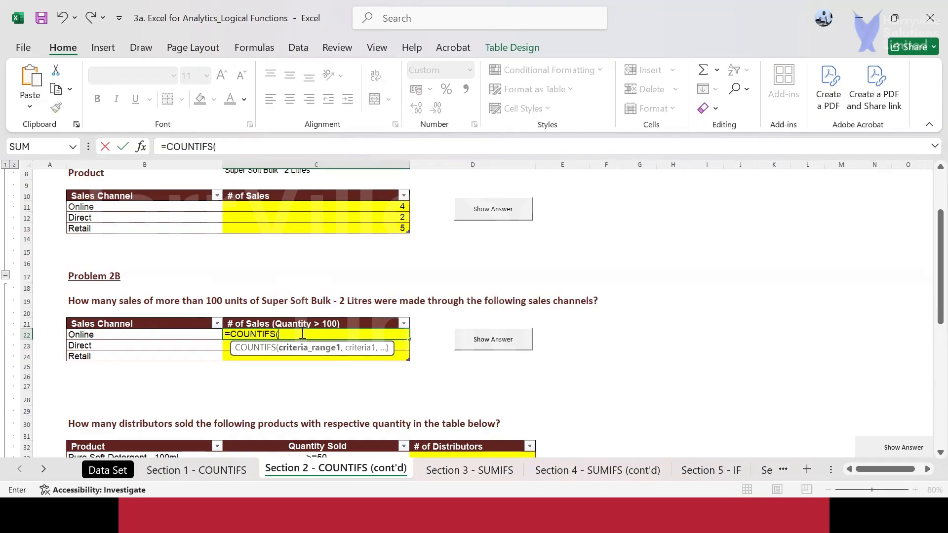
Enter Dataset[Product] as the first criteria range of the COUNTIFS formula in C22
{"action": "type", "text": "d"}
{"action": "key", "text": "Tab"}
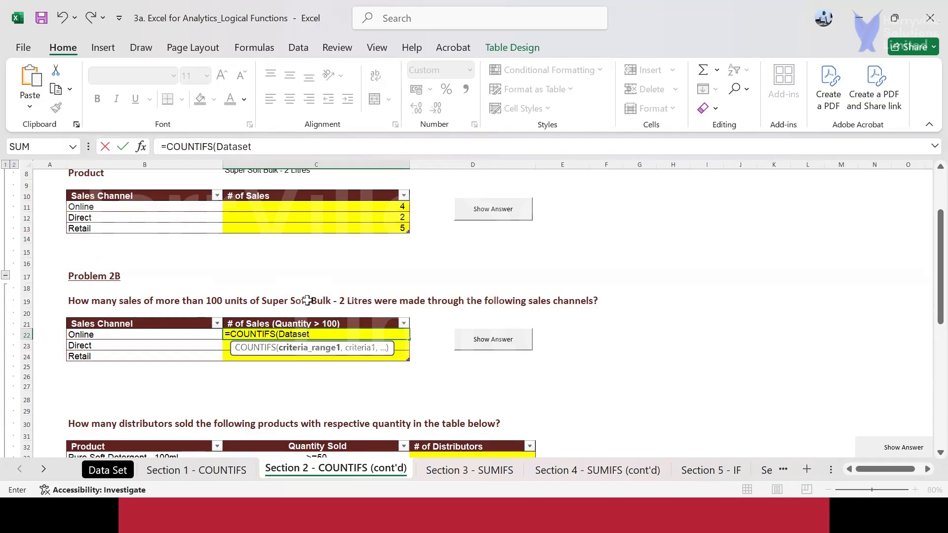
{"action": "type", "text": "["}
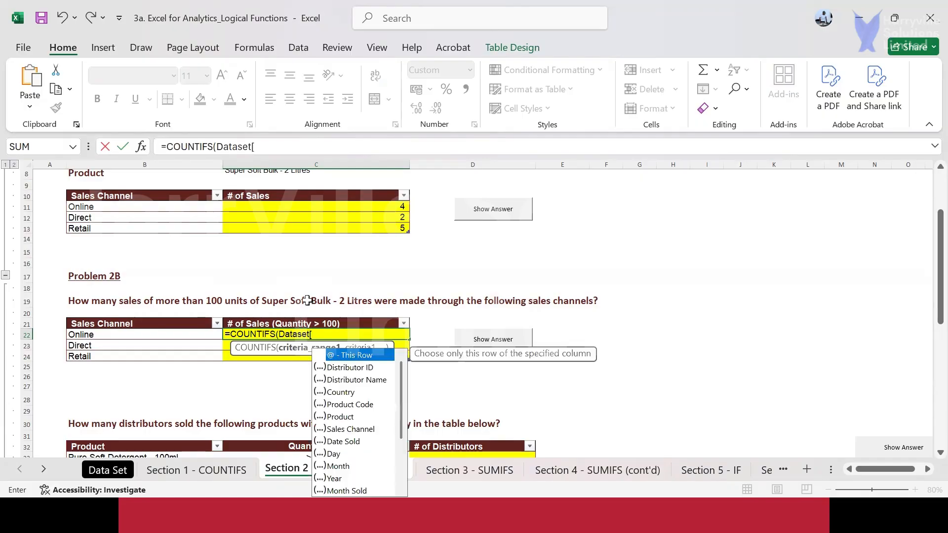
{"action": "type", "text": "prod"}
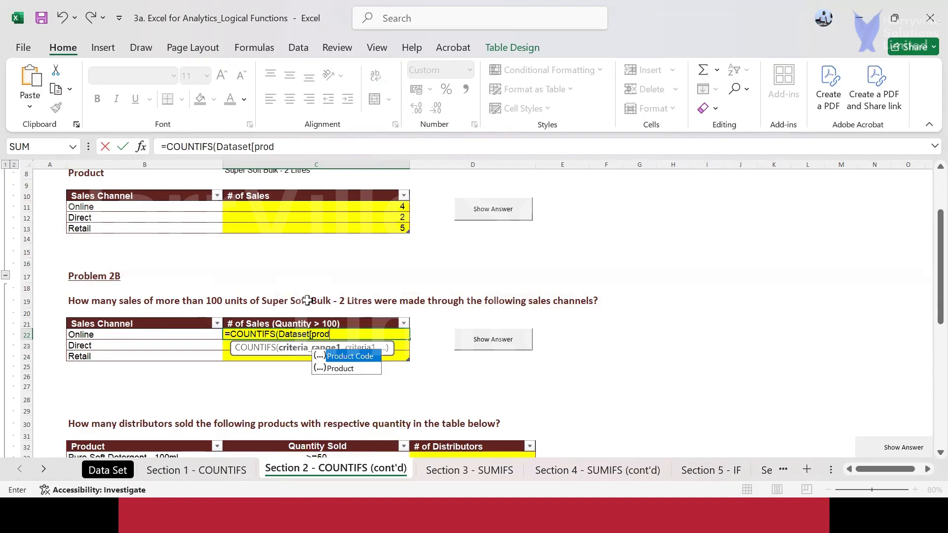
{"action": "key", "text": "Down"}
{"action": "key", "text": "Tab"}
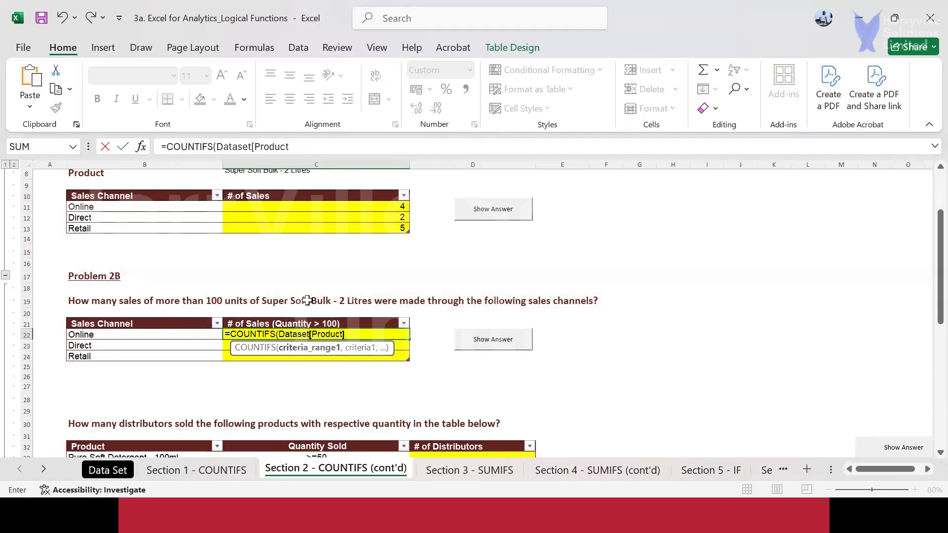
{"action": "type", "text": "],"}
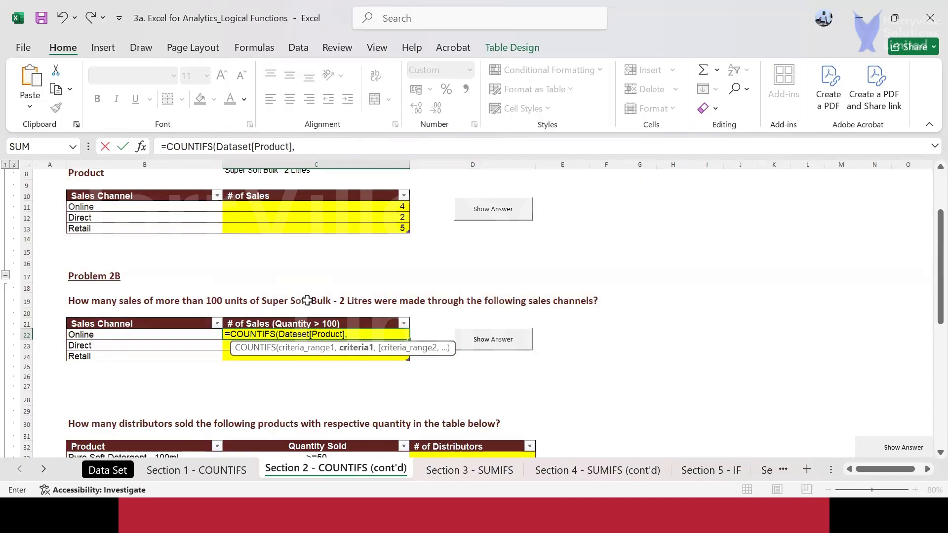
{"action": "scroll", "coordinate": [253, 304], "scroll_direction": "up", "scroll_amount": 2}
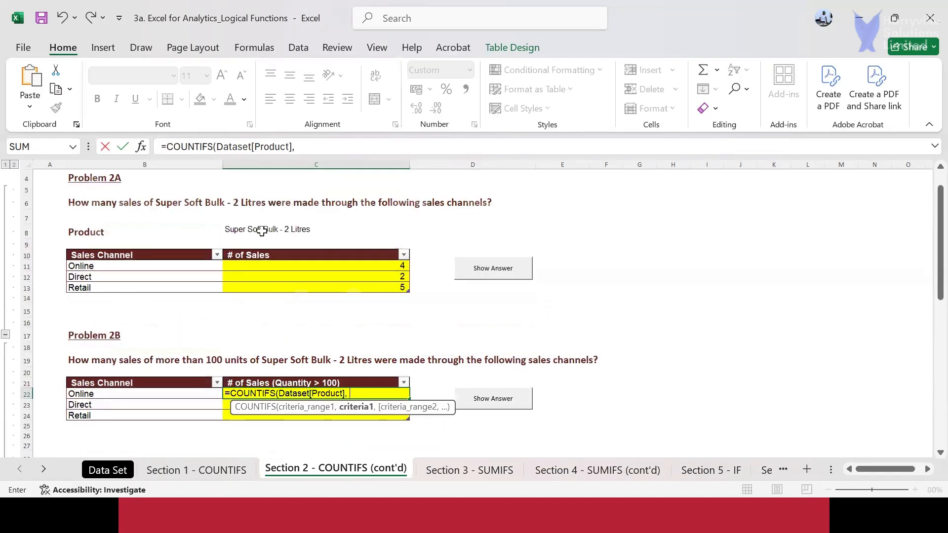
{"action": "scroll", "coordinate": [262, 230], "scroll_direction": "down", "scroll_amount": 1}
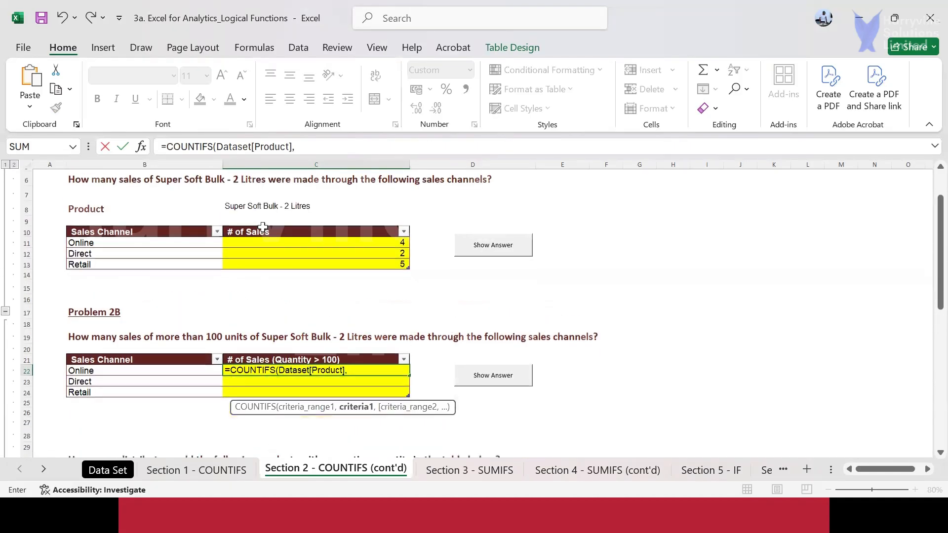
{"action": "scroll", "coordinate": [263, 227], "scroll_direction": "down", "scroll_amount": 1}
{"action": "scroll", "coordinate": [263, 227], "scroll_direction": "down", "scroll_amount": 1}
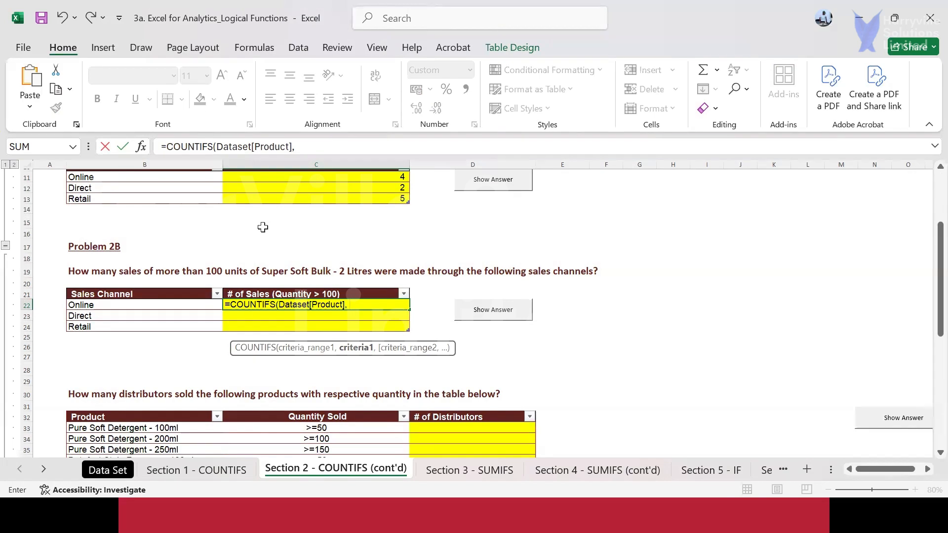
Enter "Super Soft Bulk - 2 Litres" in double quotes as the first criterion of the COUNTIFS formula in C22
{"action": "type", "text": "'"}
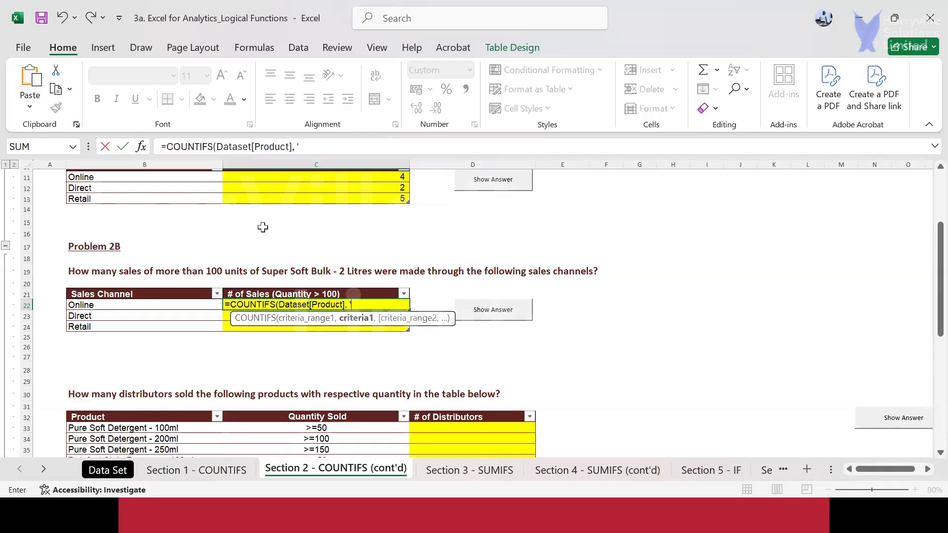
{"action": "type", "text": "Super Soft "}
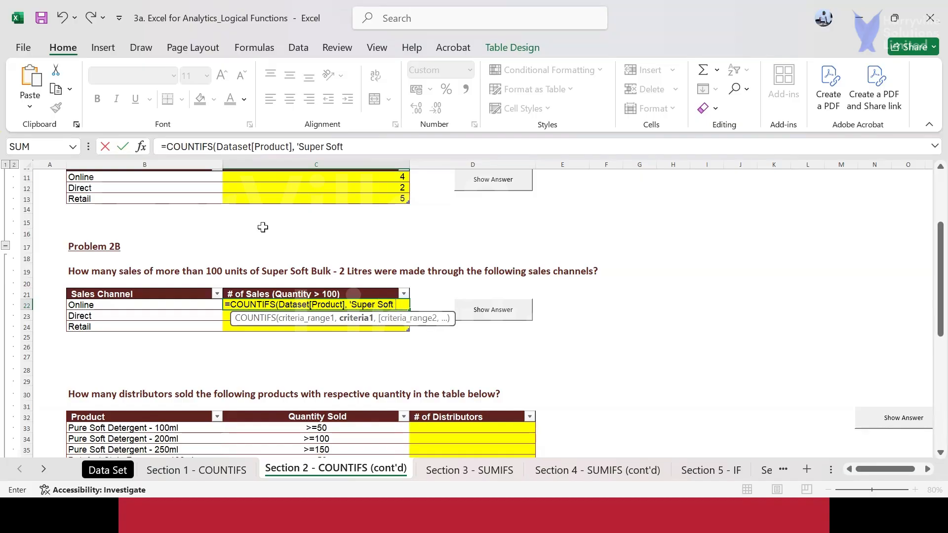
{"action": "type", "text": "Bulk 2"}
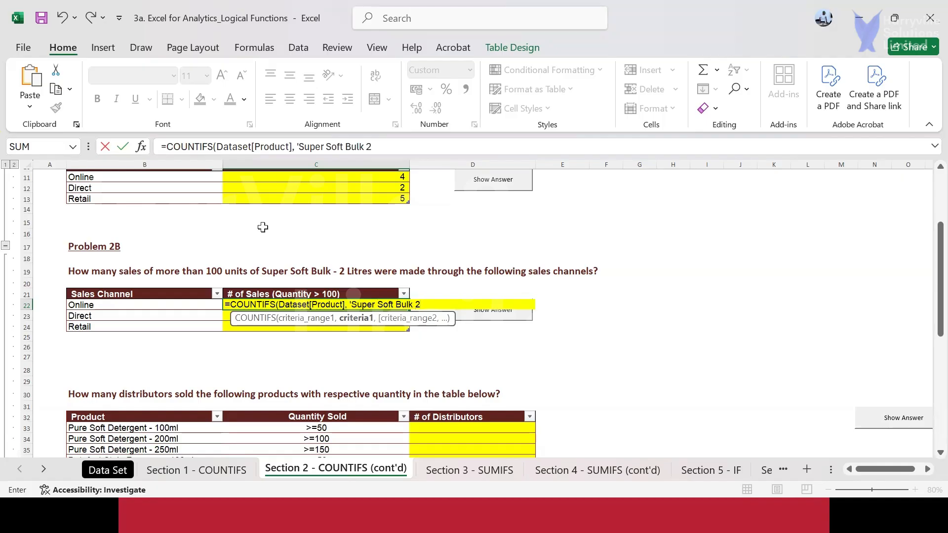
{"action": "key", "text": "BackSpace"}
{"action": "type", "text": "- 2"}
{"action": "type", "text": "Litres\","}
{"action": "type", "text": "d"}
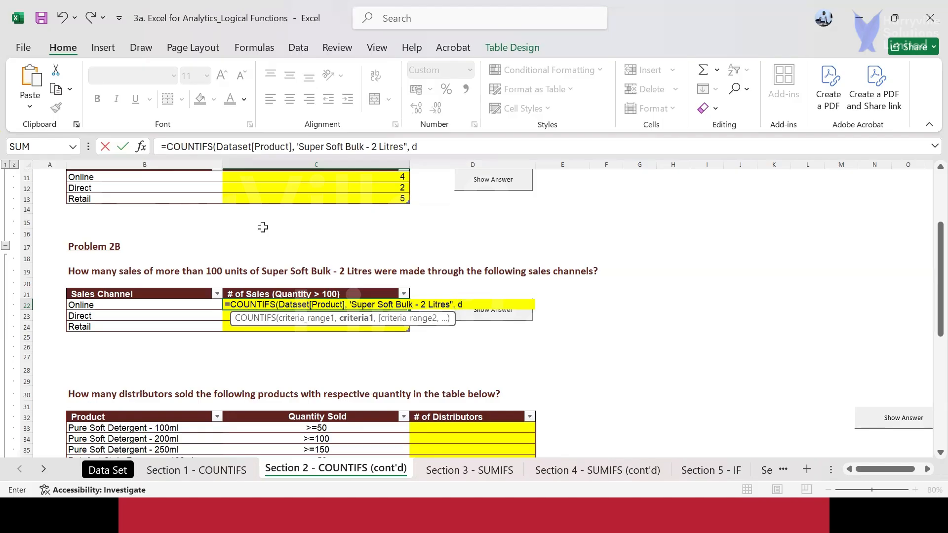
{"action": "key", "text": "BackSpace"}
{"action": "left_click", "coordinate": [302, 147]}
{"action": "key", "text": "BackSpace"}
{"action": "type", "text": "\""}
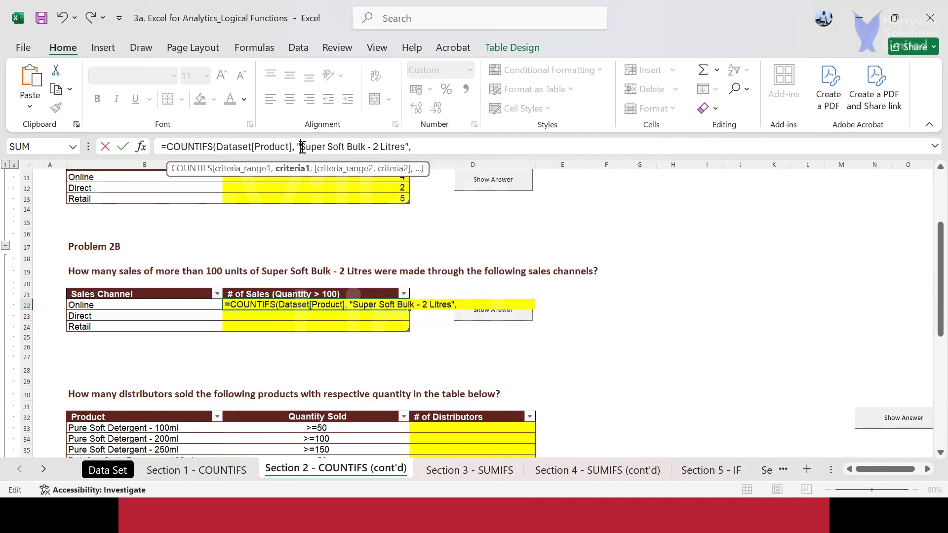
{"action": "left_click", "coordinate": [427, 143]}
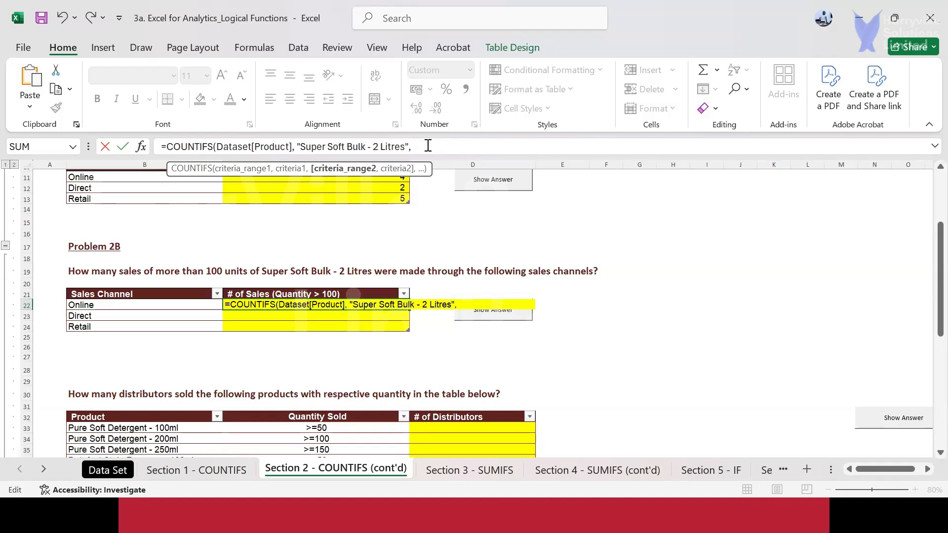
Add Dataset[Sales Channel] as the second criteria range with B22 as its criterion in the C22 formula
{"action": "type", "text": "Dataset["}
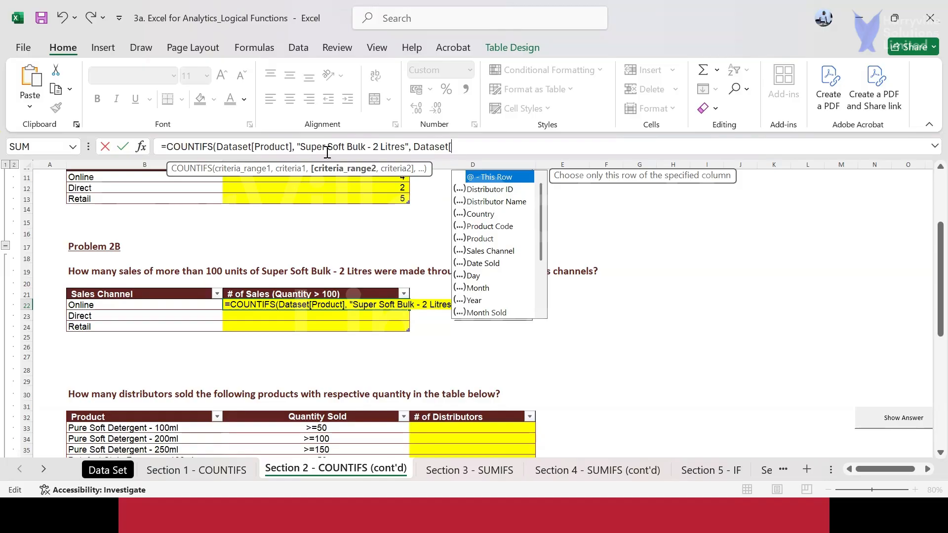
{"action": "type", "text": "sa"}
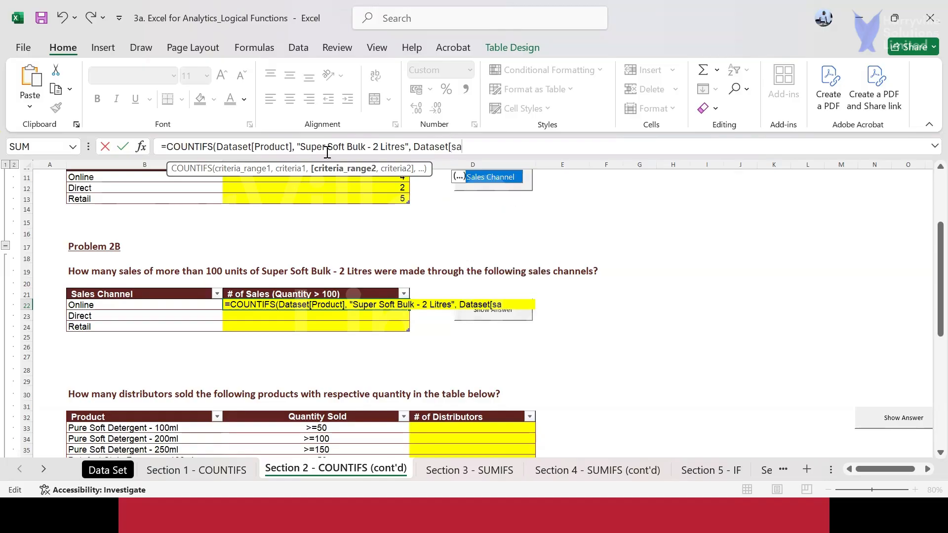
{"action": "key", "text": "Tab"}
{"action": "type", "text": "]"}
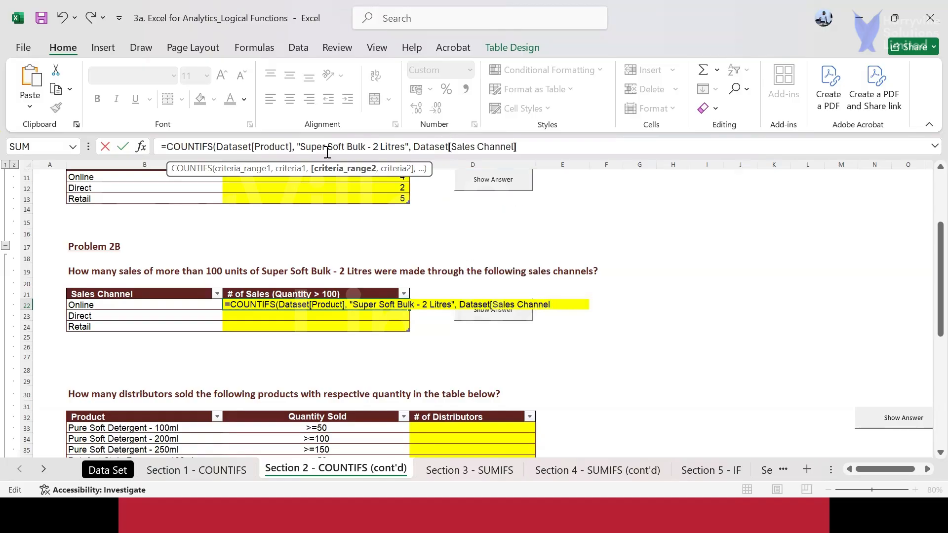
{"action": "type", "text": ","}
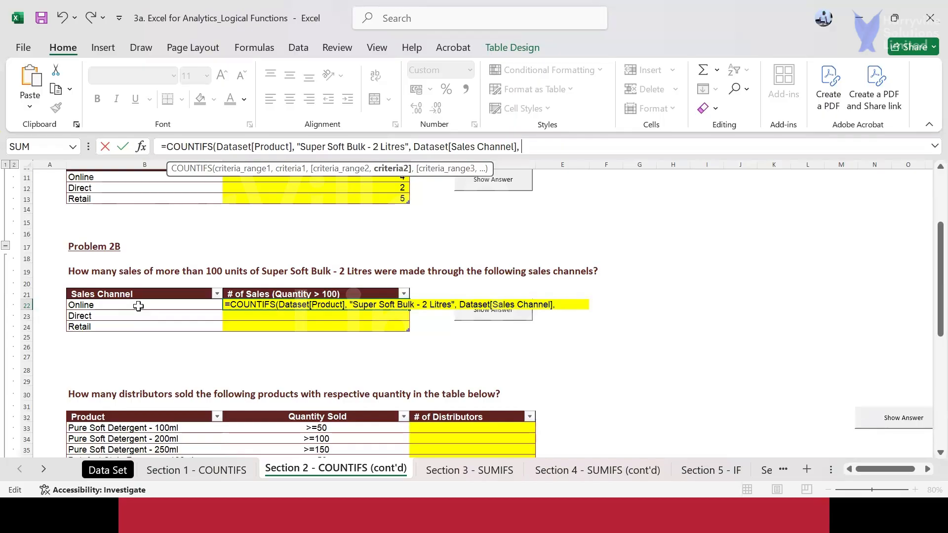
{"action": "type", "text": "B22"}
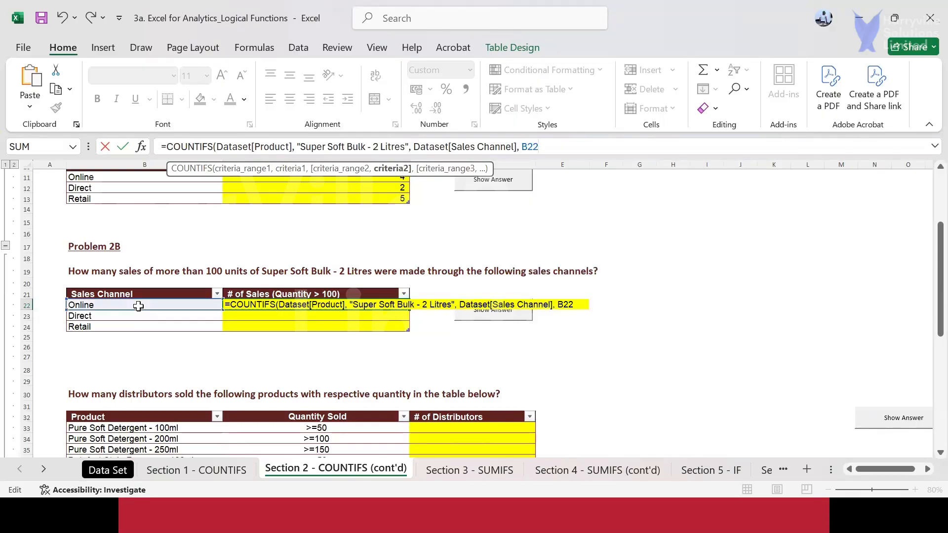
{"action": "type", "text": ","}
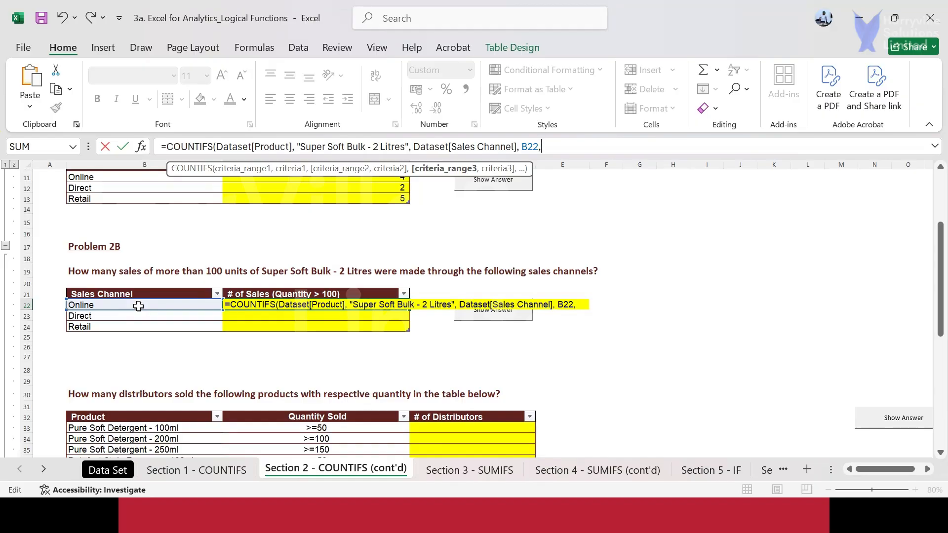
Add Dataset[Quantity] with the criterion ">100" as the third condition and complete the COUNTIFS formula in C22
{"action": "type", "text": "d"}
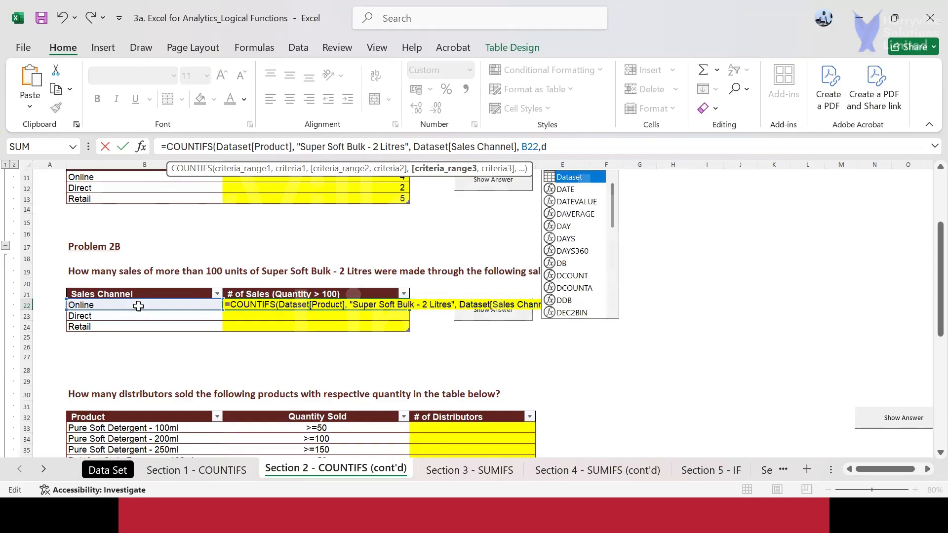
{"action": "key", "text": "Tab"}
{"action": "type", "text": "["}
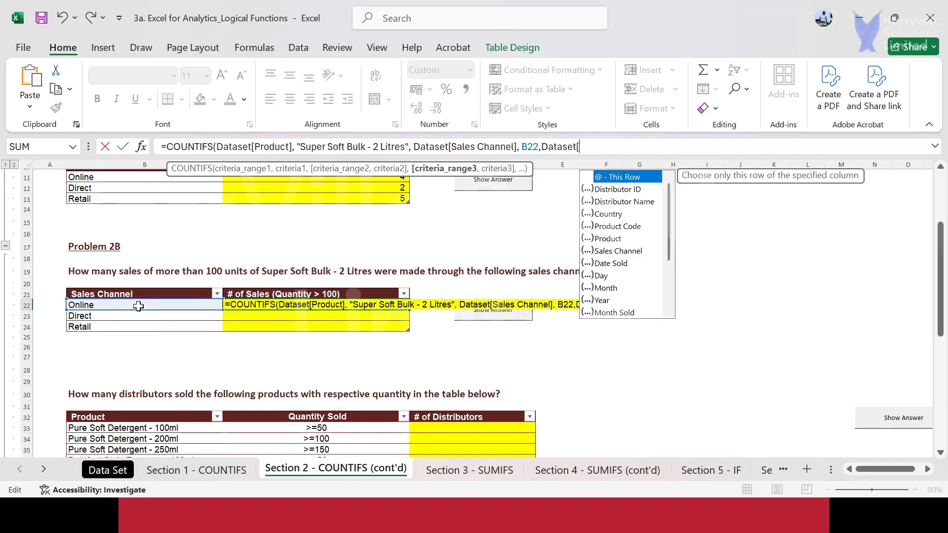
{"action": "type", "text": "Q"}
{"action": "key", "text": "Tab"}
{"action": "type", "text": "]"}
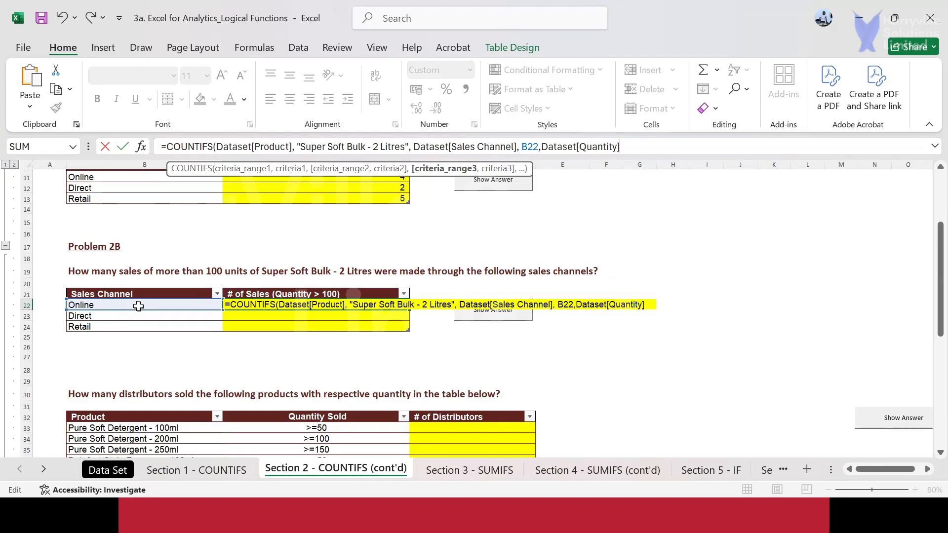
{"action": "type", "text": ","}
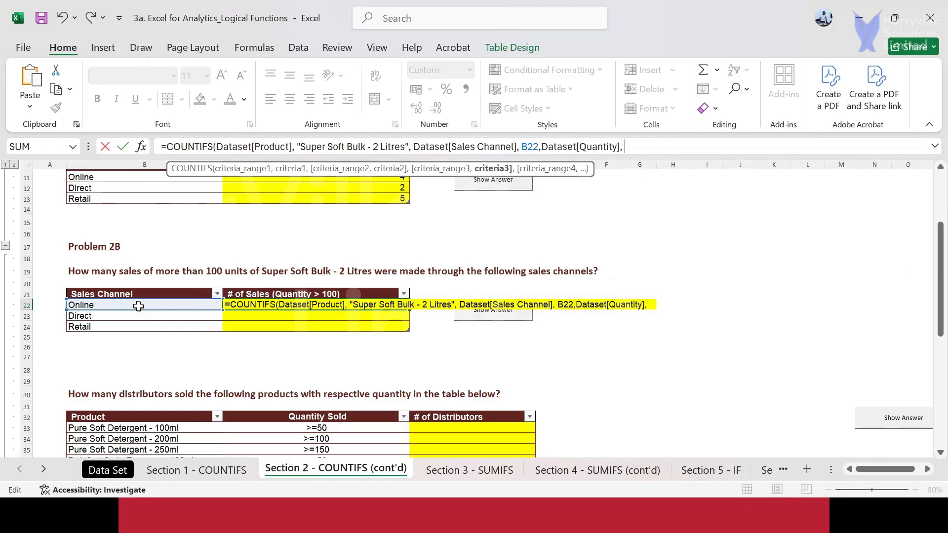
{"action": "type", "text": " \">100"}
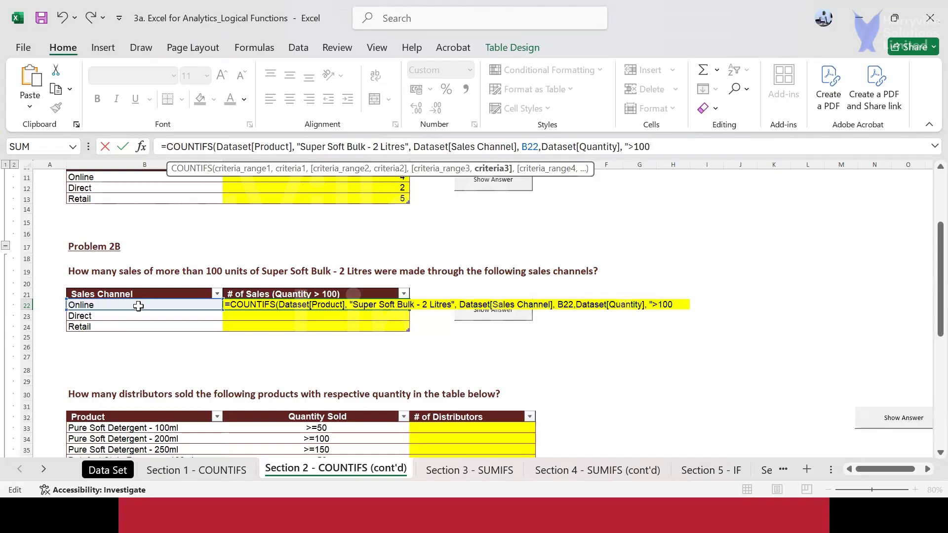
{"action": "type", "text": "\")"}
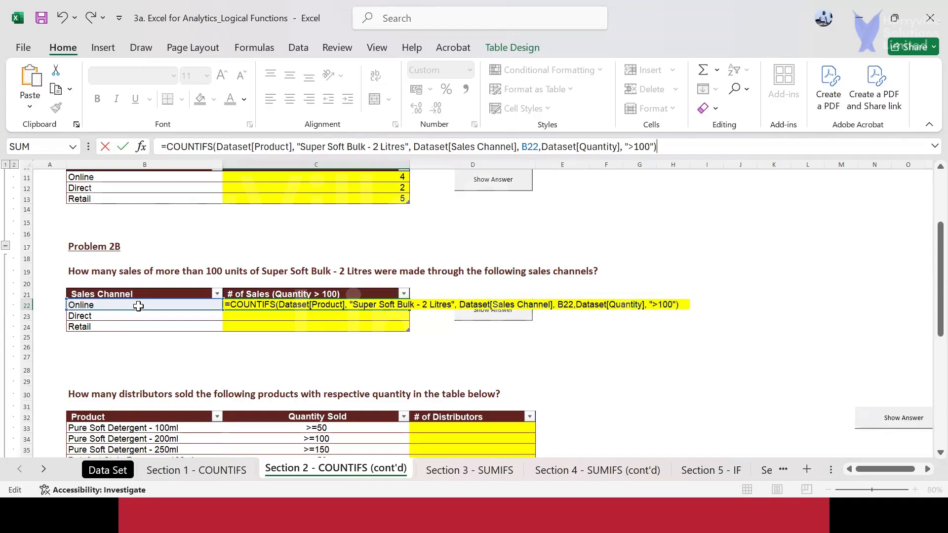
{"action": "key", "text": "Return"}
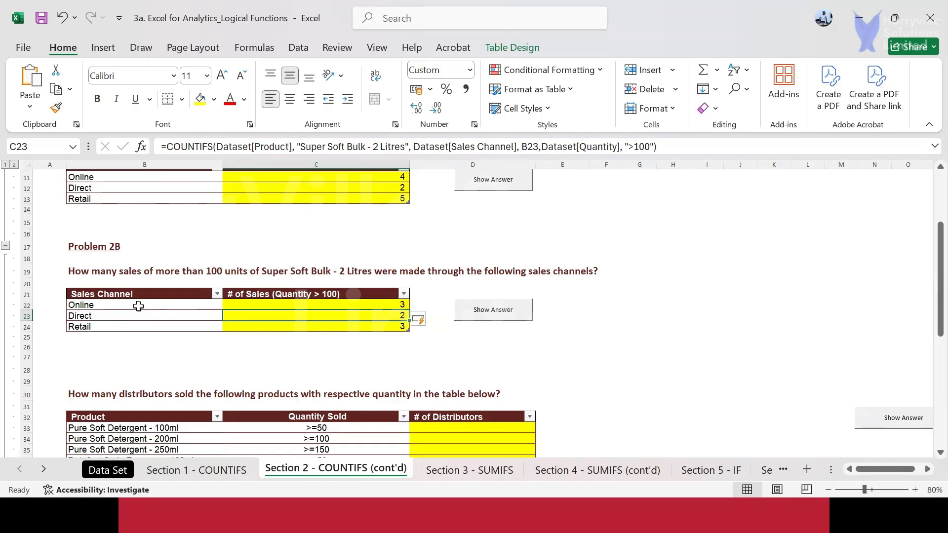
Compare the Online COUNTIFS formulas of Problem 2A in C11 and Problem 2B in C22
{"action": "scroll", "coordinate": [138, 307], "scroll_direction": "up", "scroll_amount": 4}
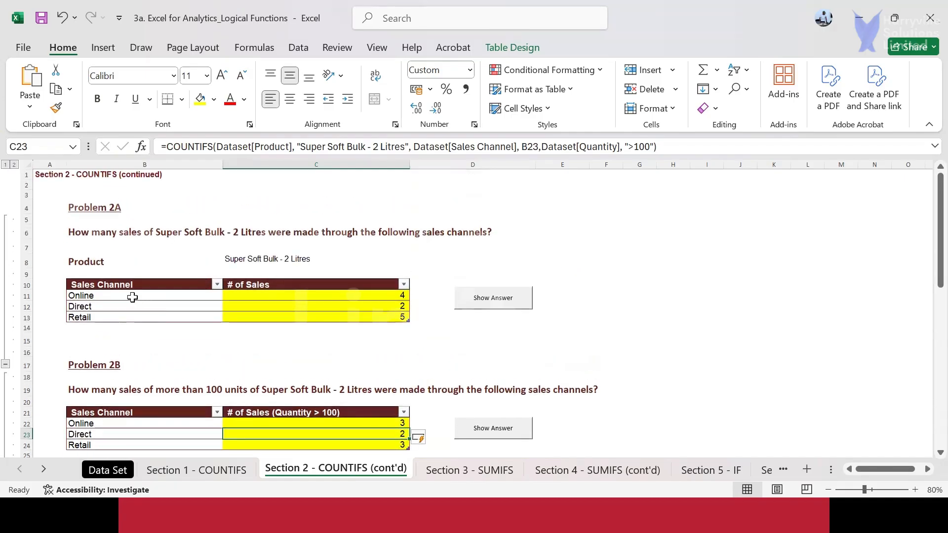
{"action": "left_click", "coordinate": [232, 296]}
{"action": "scroll", "coordinate": [232, 297], "scroll_direction": "down", "scroll_amount": 3}
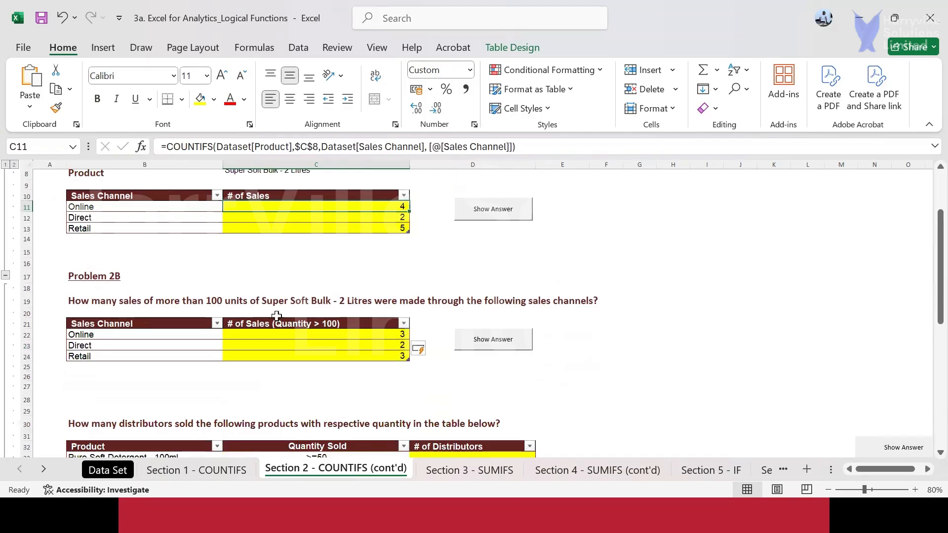
{"action": "left_click", "coordinate": [293, 336]}
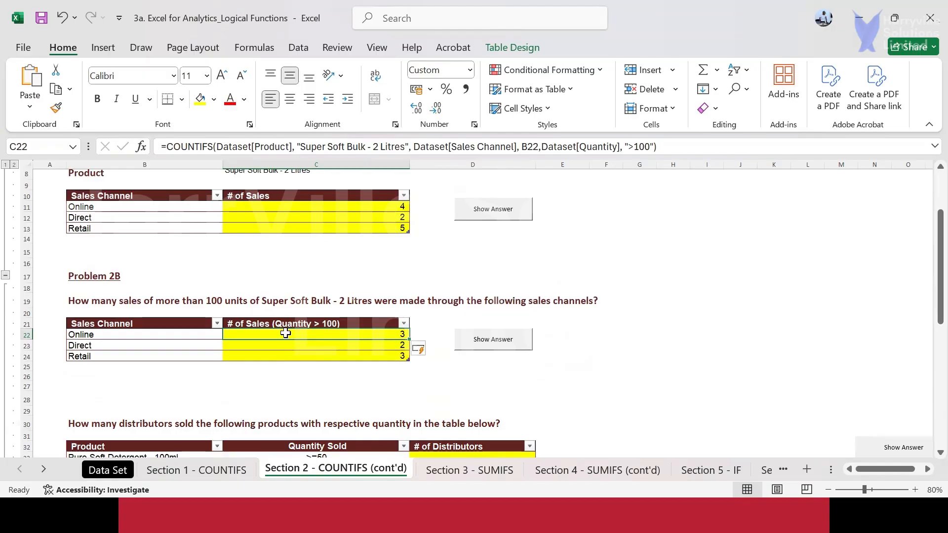
Filter the Product column on the Data Set sheet to show only Super Soft Bulk - 2 Litres
{"action": "left_click", "coordinate": [122, 474]}
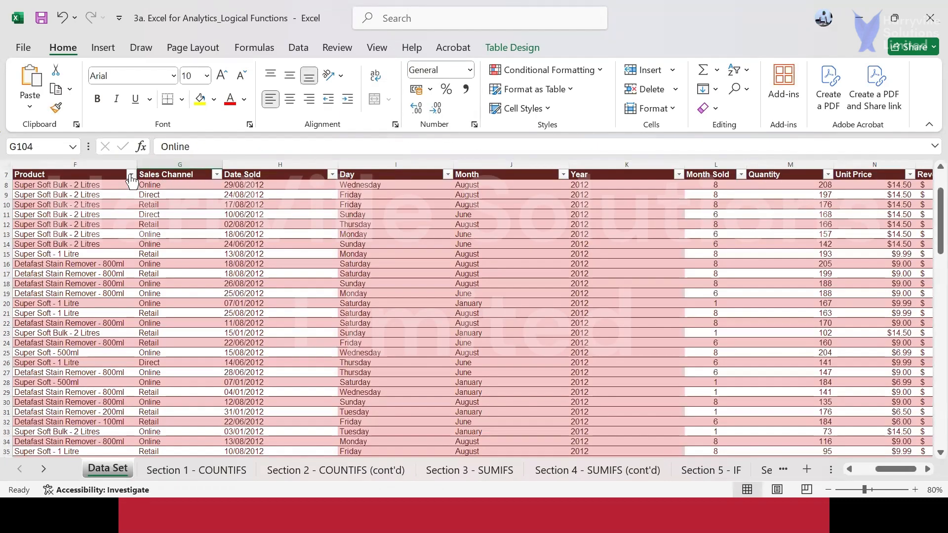
{"action": "left_click", "coordinate": [131, 174]}
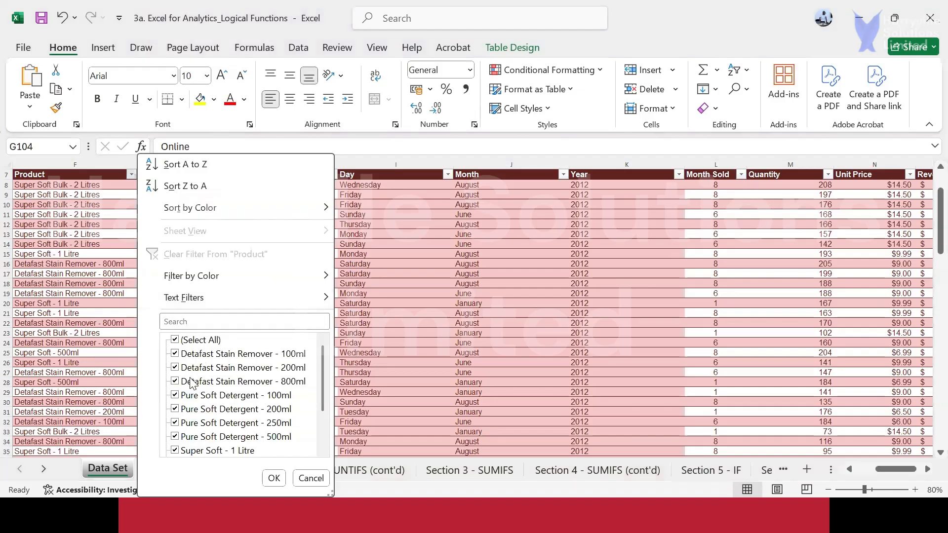
{"action": "scroll", "coordinate": [194, 383], "scroll_direction": "down", "scroll_amount": 3}
{"action": "scroll", "coordinate": [180, 350], "scroll_direction": "up", "scroll_amount": 3}
{"action": "left_click", "coordinate": [178, 340]}
{"action": "scroll", "coordinate": [181, 366], "scroll_direction": "down", "scroll_amount": 2}
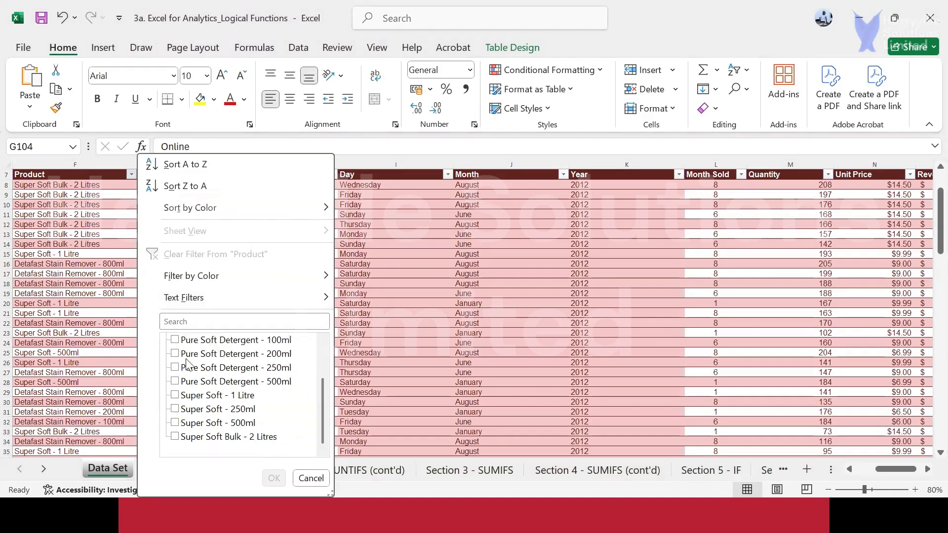
{"action": "left_click", "coordinate": [176, 437]}
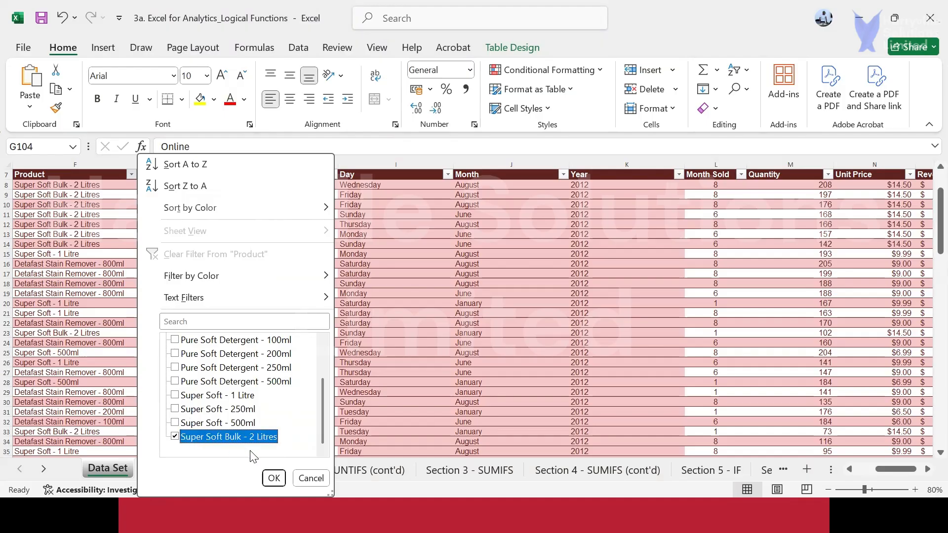
{"action": "left_click", "coordinate": [275, 475]}
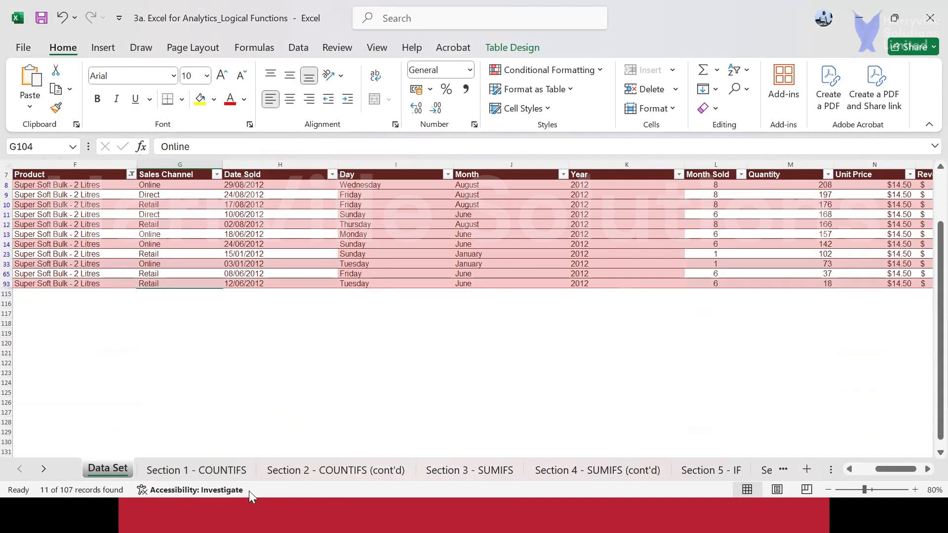
Filter the Data Set's Sales Channel column to Online and compare the rows with the Online count in Problem 2B
{"action": "left_click", "coordinate": [374, 469]}
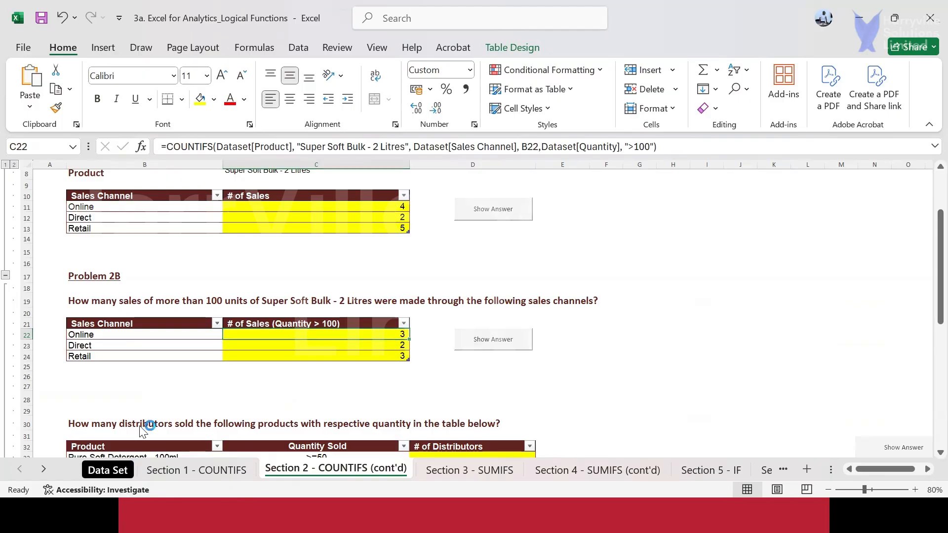
{"action": "left_click", "coordinate": [130, 467]}
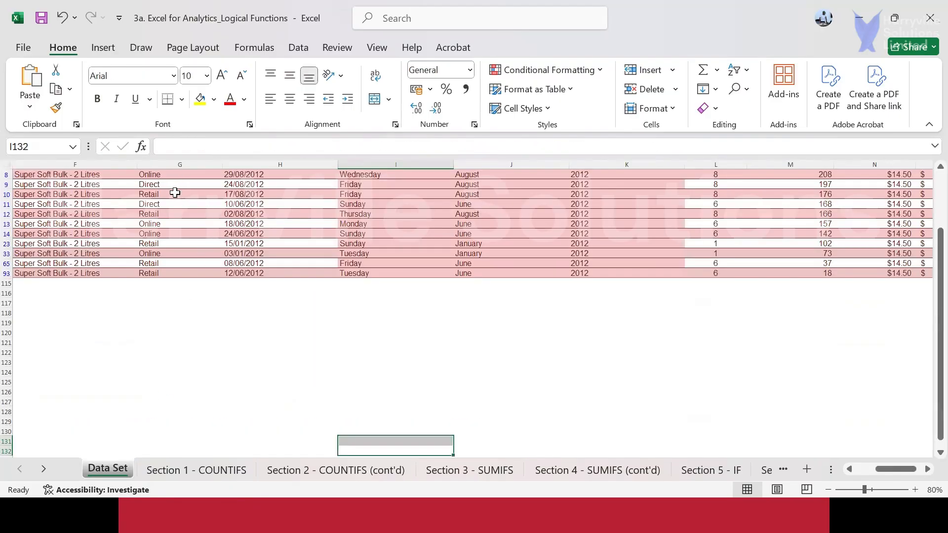
{"action": "scroll", "coordinate": [178, 192], "scroll_direction": "up", "scroll_amount": 3}
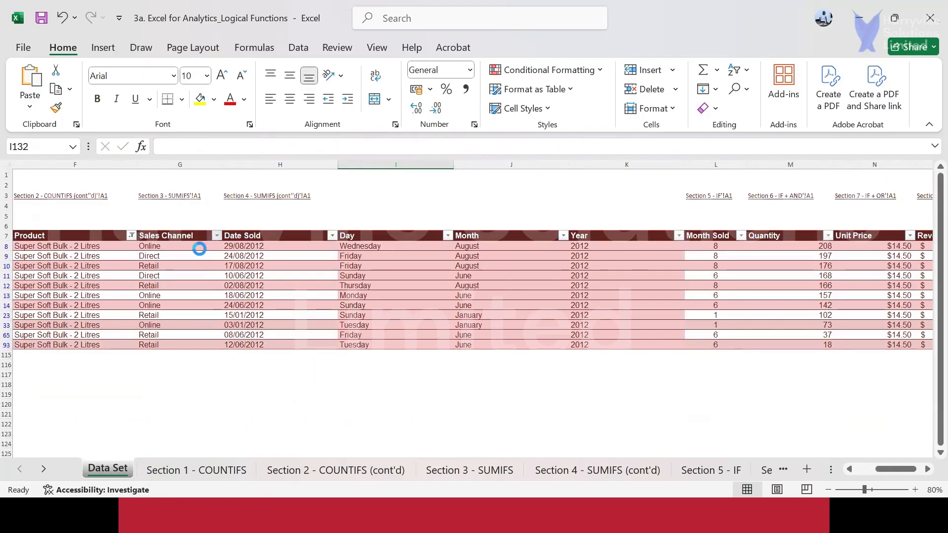
{"action": "left_click", "coordinate": [217, 236]}
{"action": "left_click", "coordinate": [52, 340]}
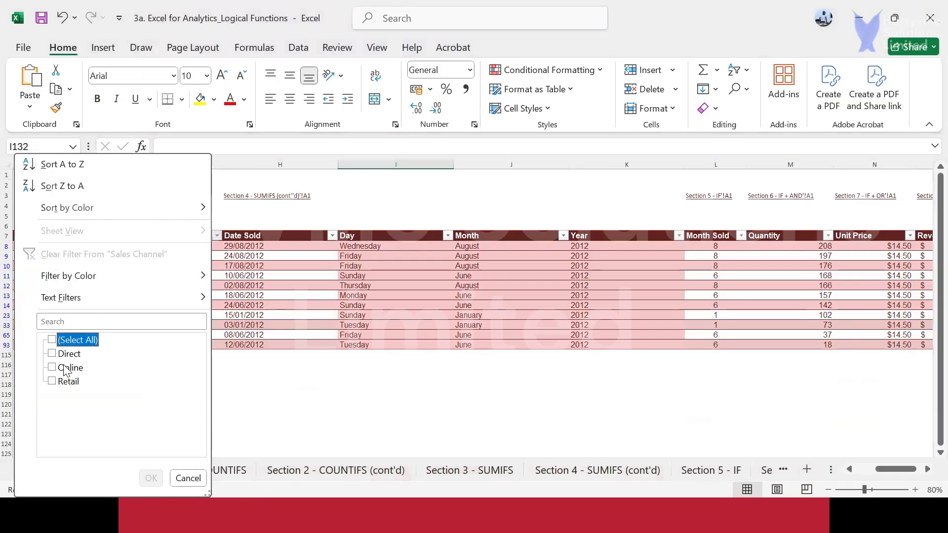
{"action": "left_click", "coordinate": [65, 367]}
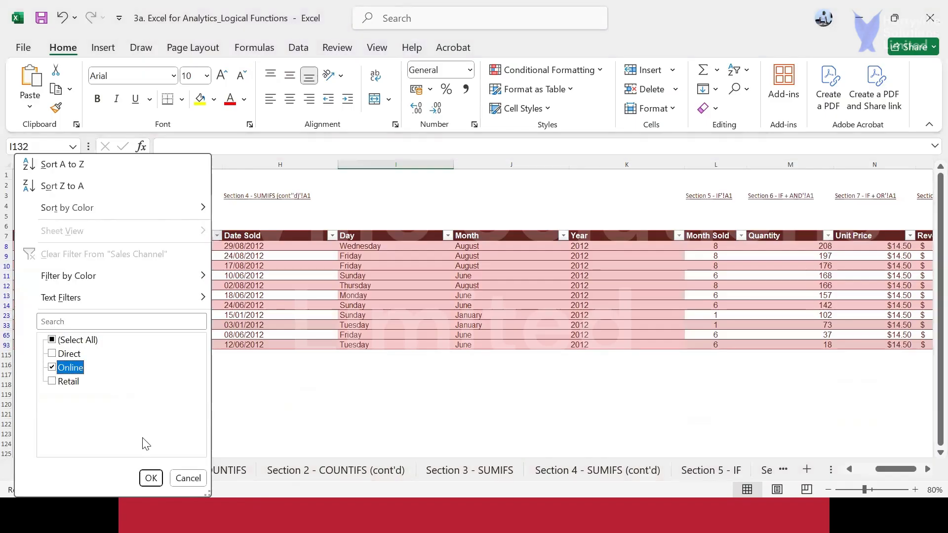
{"action": "left_click", "coordinate": [151, 478]}
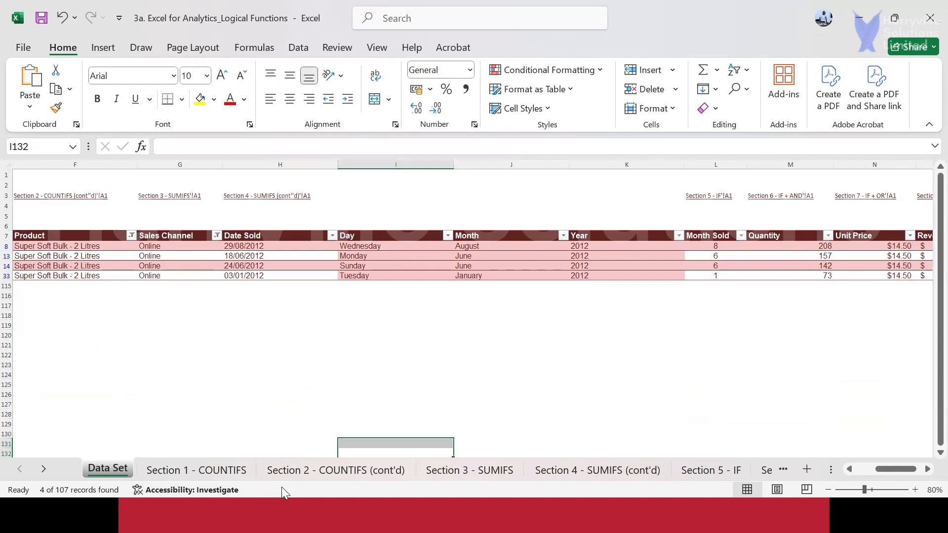
{"action": "left_click", "coordinate": [311, 475]}
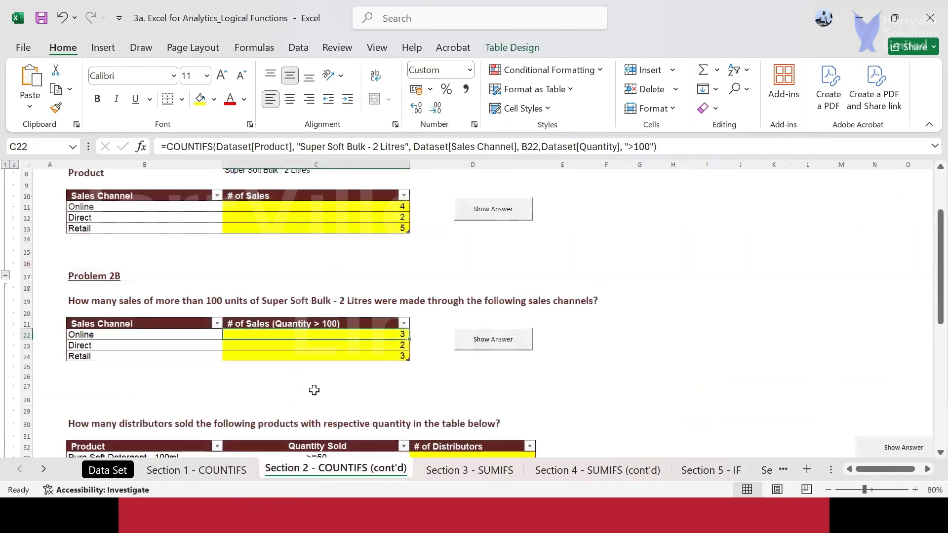
{"action": "left_click", "coordinate": [111, 471]}
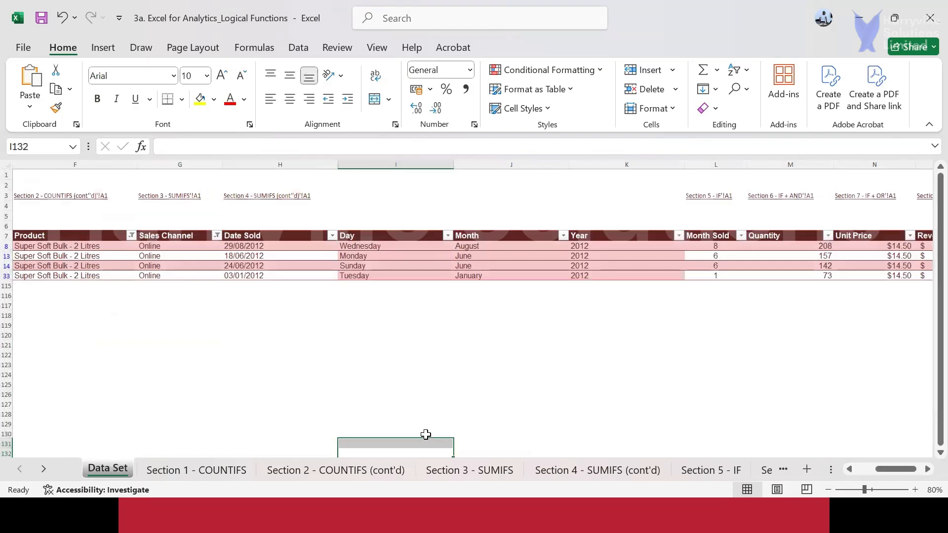
Filter the Data Set's Quantity column to show only rows greater than 100
{"action": "left_click", "coordinate": [828, 236]}
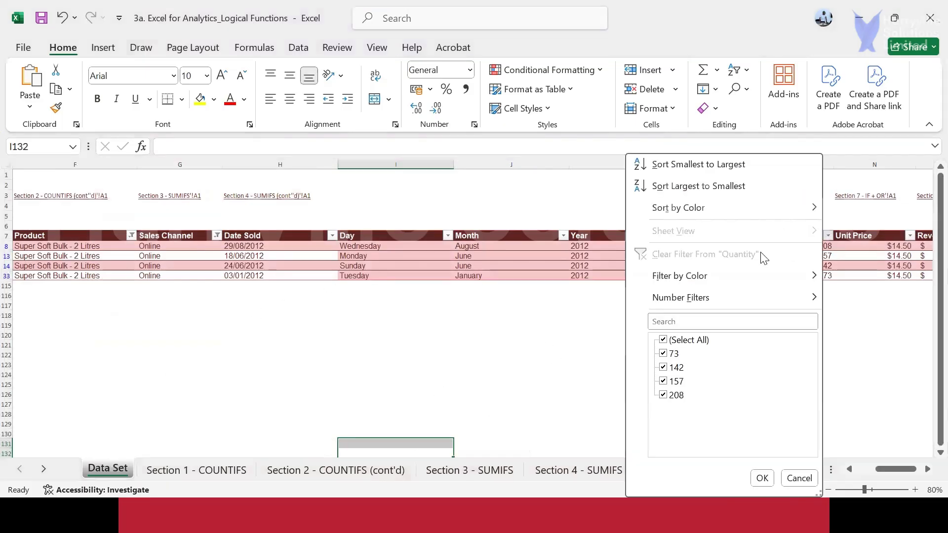
{"action": "left_click", "coordinate": [711, 307]}
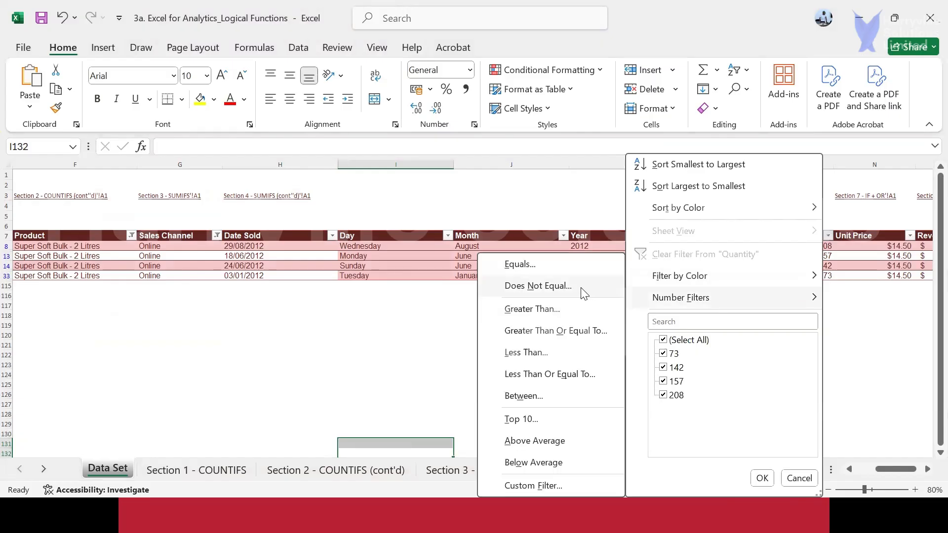
{"action": "left_click", "coordinate": [541, 309]}
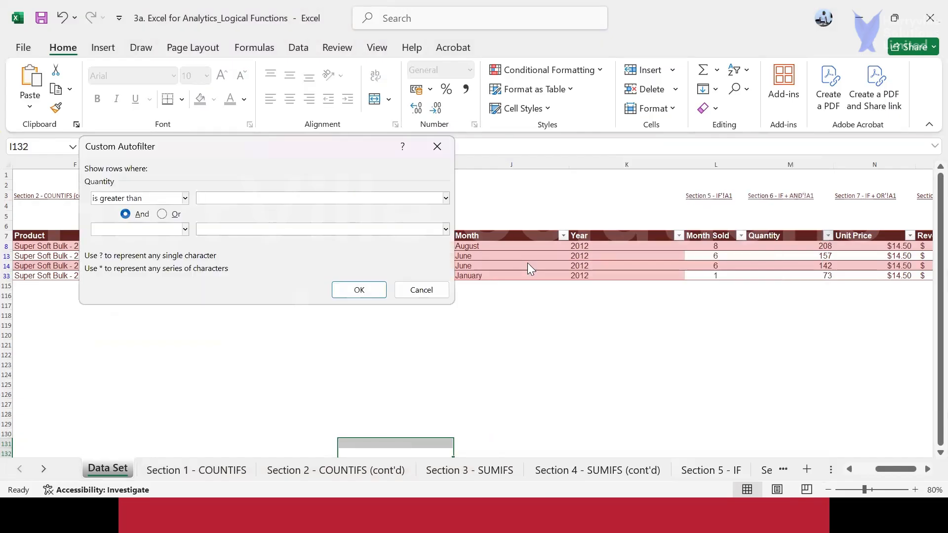
{"action": "type", "text": "100"}
{"action": "left_click", "coordinate": [371, 289]}
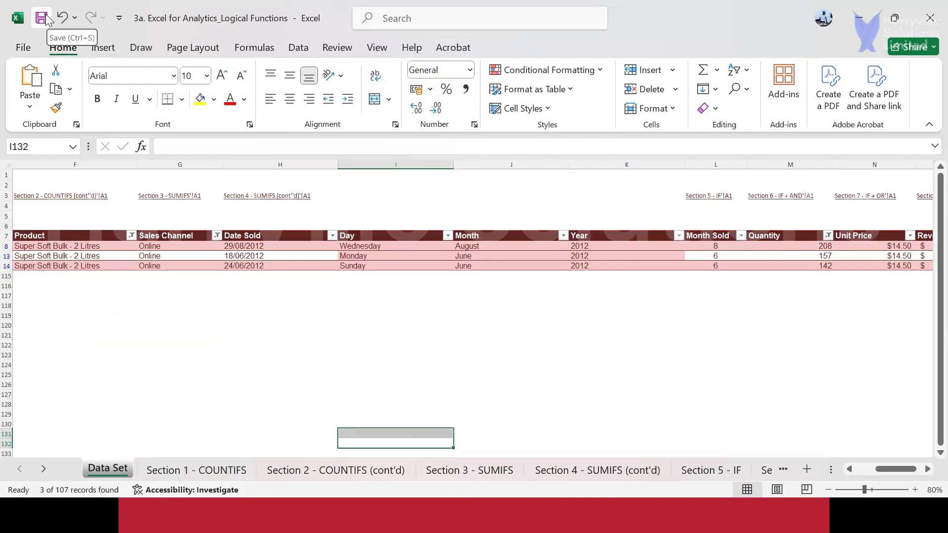
Clear the filters from the Product, Sales Channel and Quantity columns of the Data Set
{"action": "left_click", "coordinate": [135, 232]}
{"action": "left_click", "coordinate": [168, 247]}
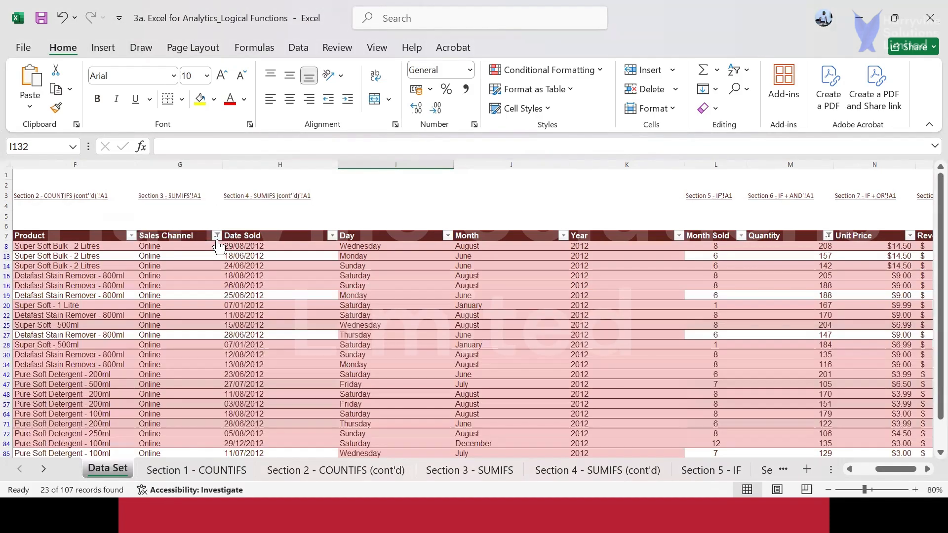
{"action": "left_click", "coordinate": [215, 237]}
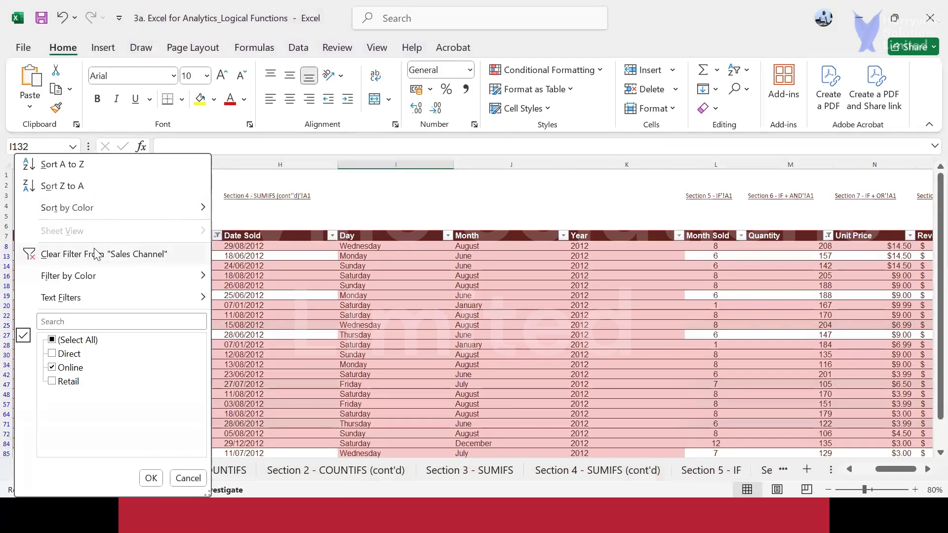
{"action": "left_click", "coordinate": [97, 255]}
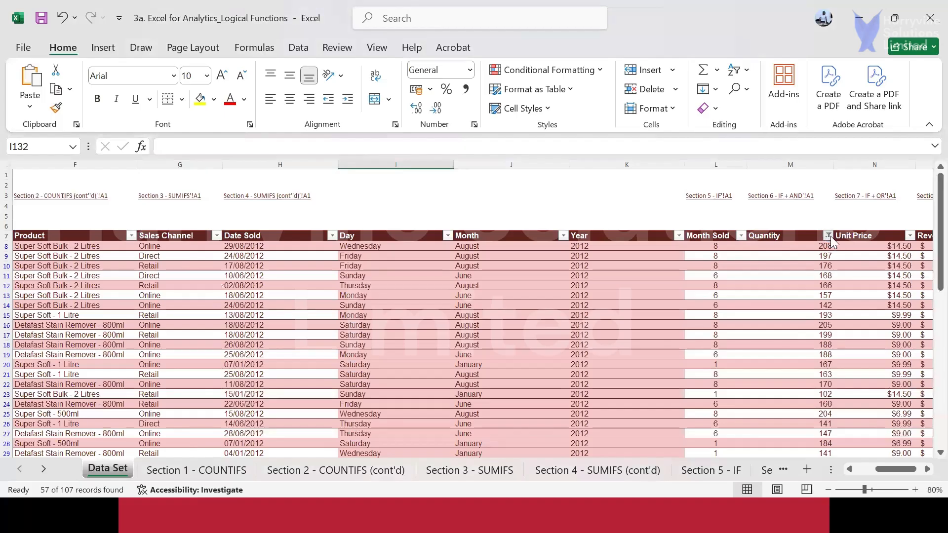
{"action": "left_click", "coordinate": [828, 236]}
{"action": "left_click", "coordinate": [674, 254]}
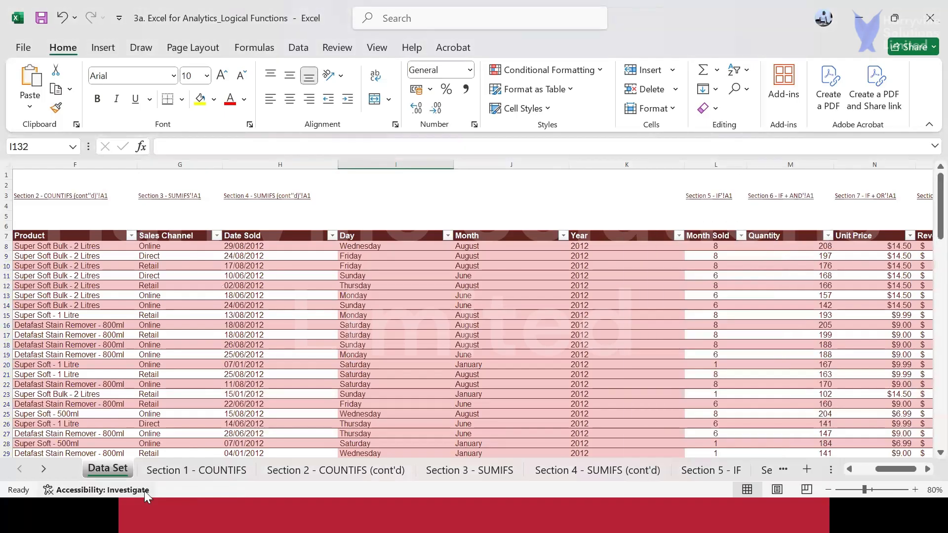
Start a COUNTIFS formula in D33 under # of Distributors on the Section 2 - COUNTIFS (cont'd) sheet
{"action": "left_click", "coordinate": [332, 474]}
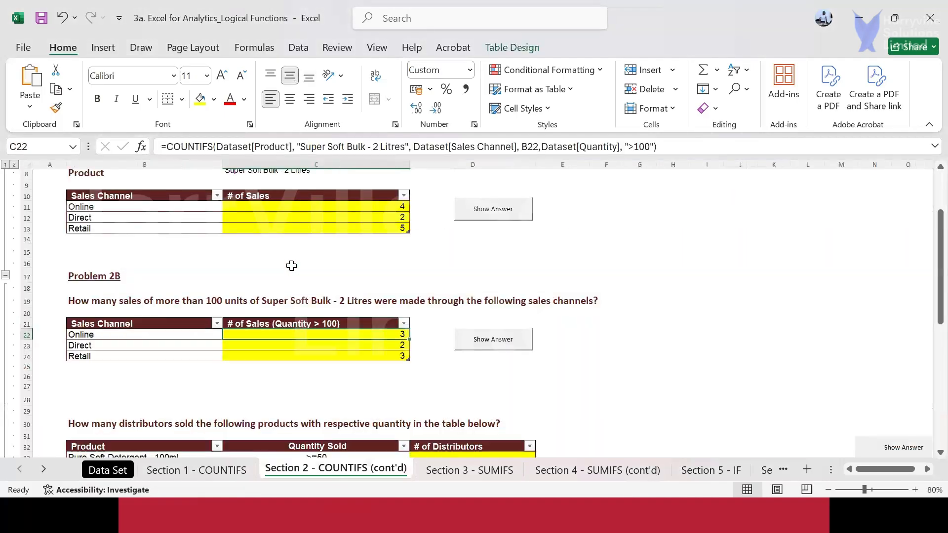
{"action": "scroll", "coordinate": [286, 274], "scroll_direction": "down", "scroll_amount": 4}
{"action": "scroll", "coordinate": [289, 271], "scroll_direction": "down", "scroll_amount": 2}
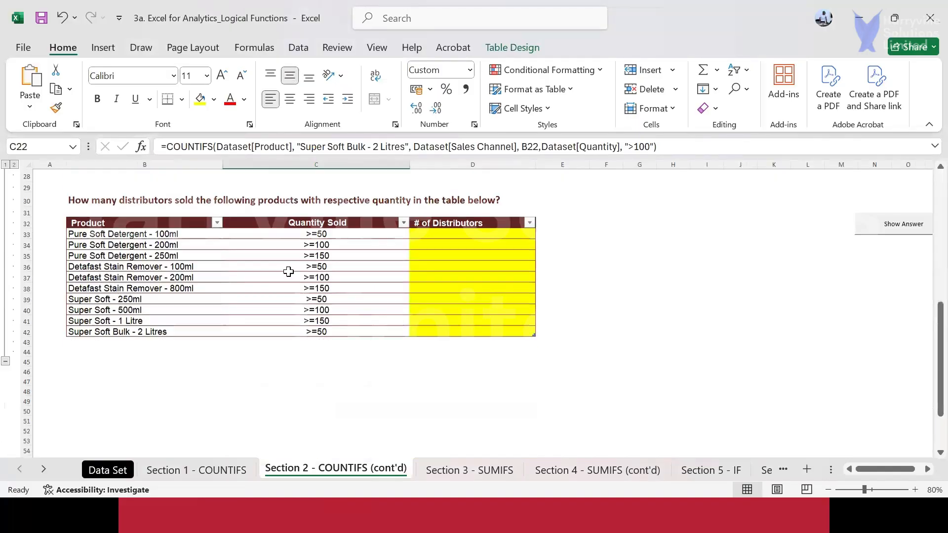
{"action": "scroll", "coordinate": [289, 271], "scroll_direction": "up", "scroll_amount": 4}
{"action": "scroll", "coordinate": [288, 272], "scroll_direction": "down", "scroll_amount": 2}
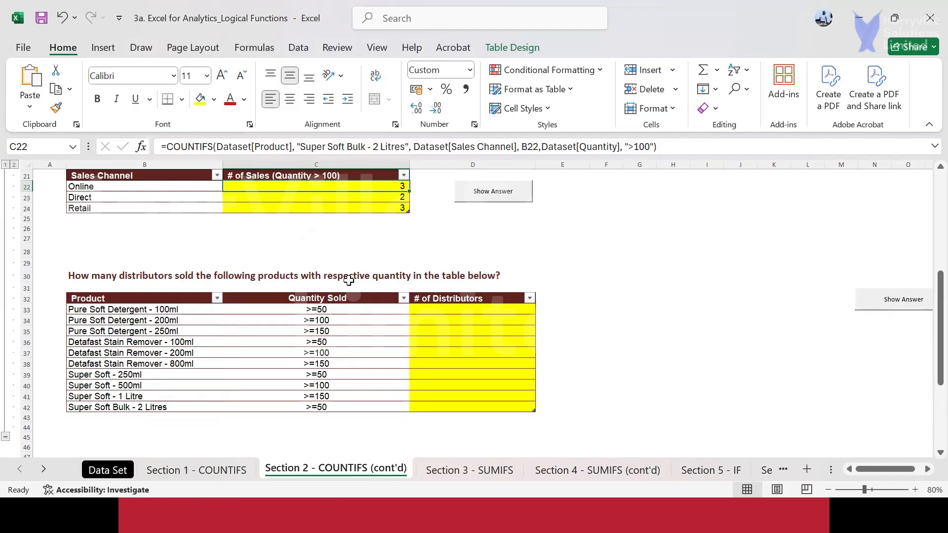
{"action": "left_click", "coordinate": [477, 308]}
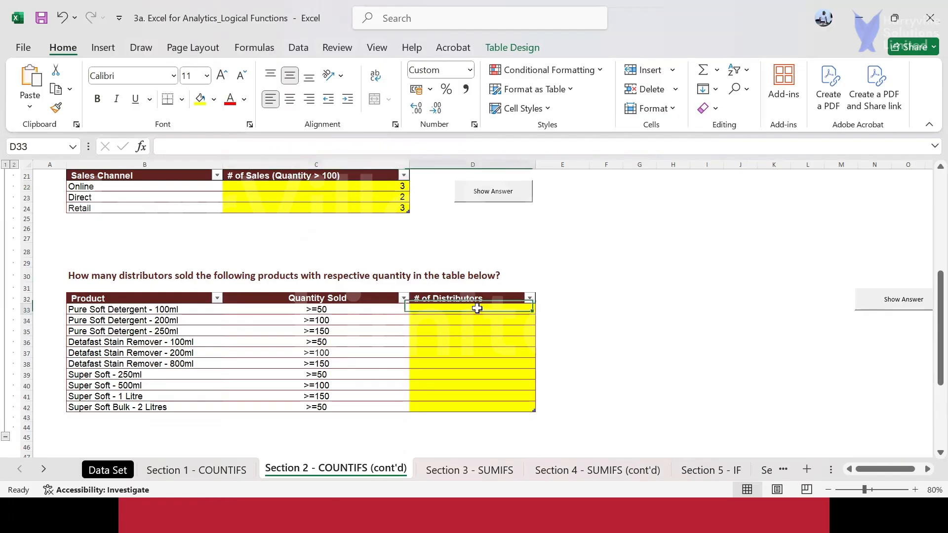
{"action": "type", "text": "="}
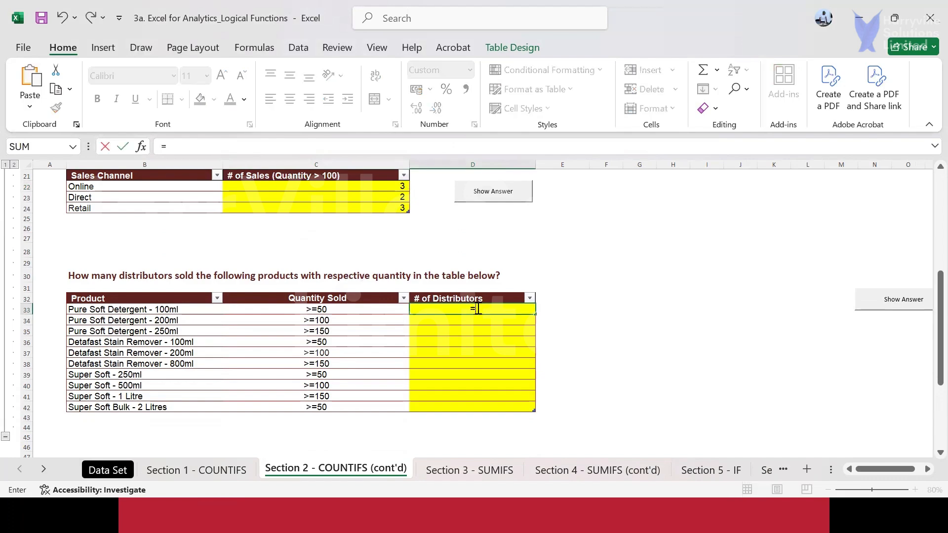
{"action": "type", "text": "countif"}
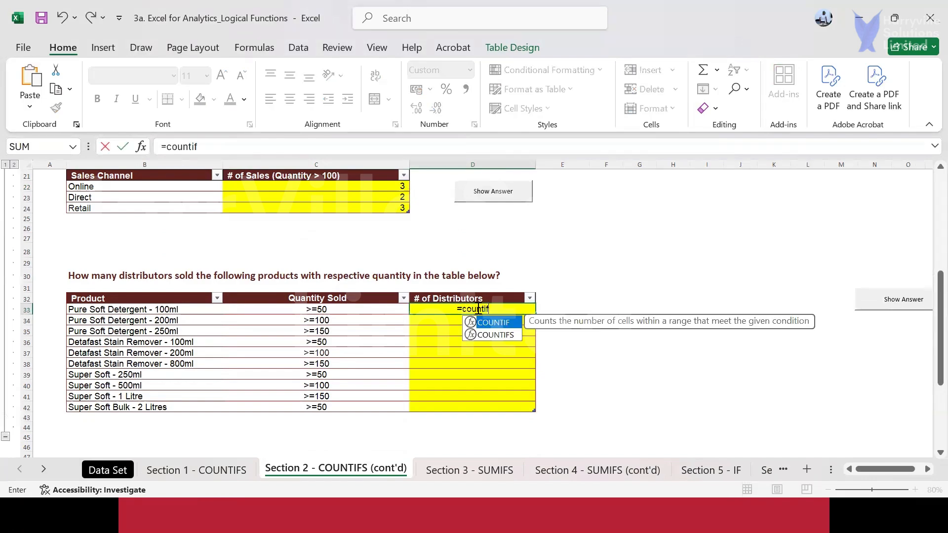
{"action": "type", "text": "s"}
{"action": "key", "text": "Tab"}
{"action": "key", "text": "Return"}
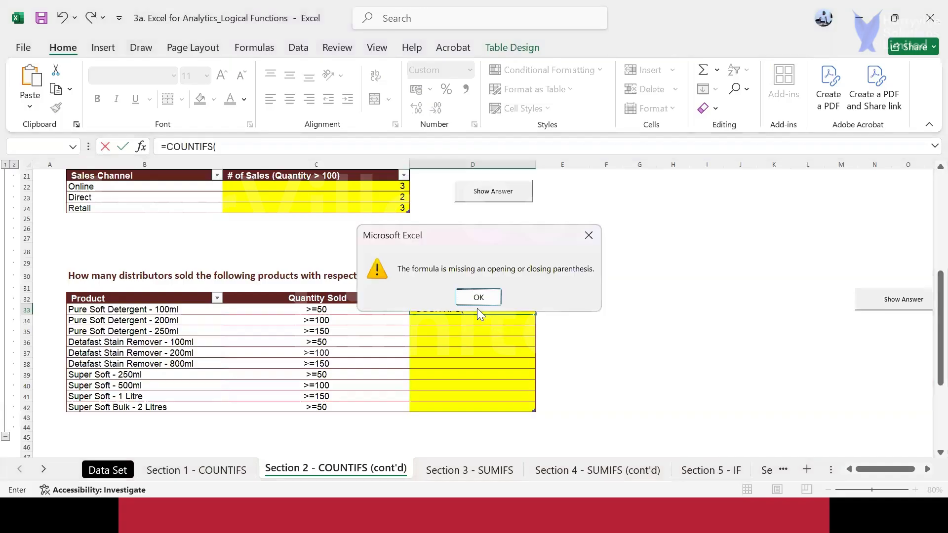
{"action": "key", "text": "Return"}
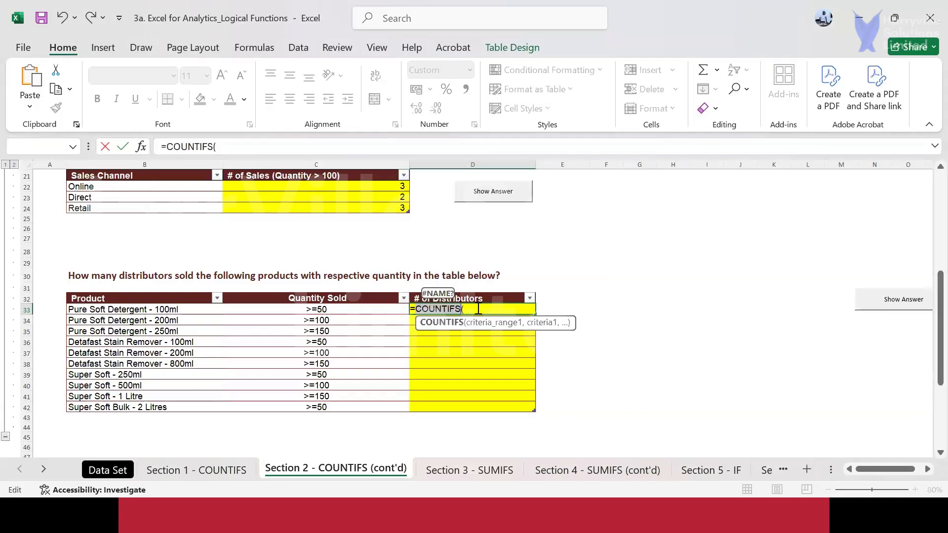
{"action": "left_click", "coordinate": [478, 308]}
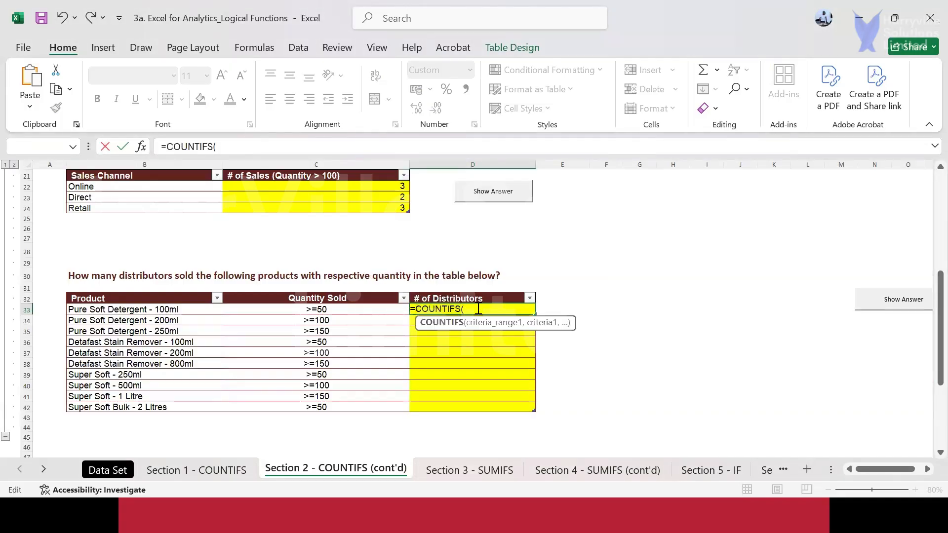
{"action": "left_click", "coordinate": [479, 309]}
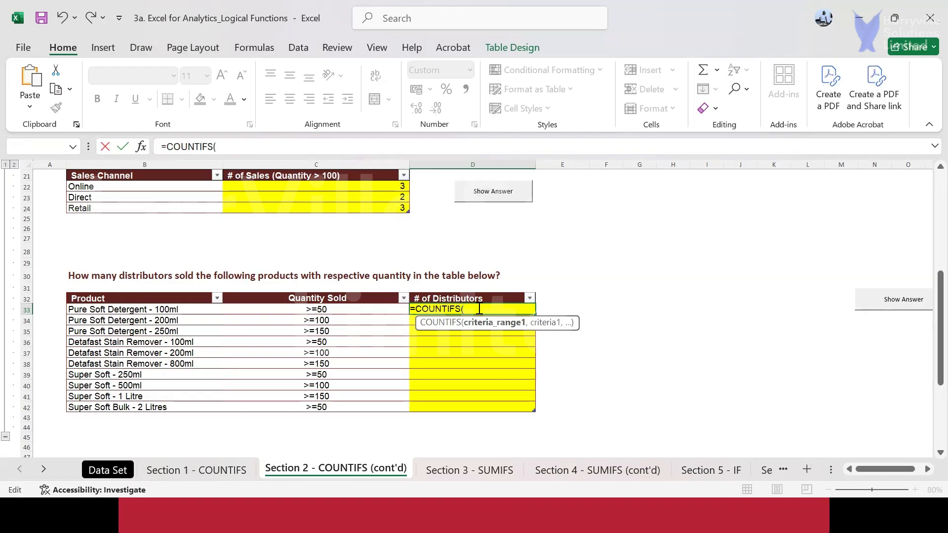
Add Dataset[Product] as the first criteria range in D33, with the row's product in B33 as its criterion
{"action": "type", "text": "d"}
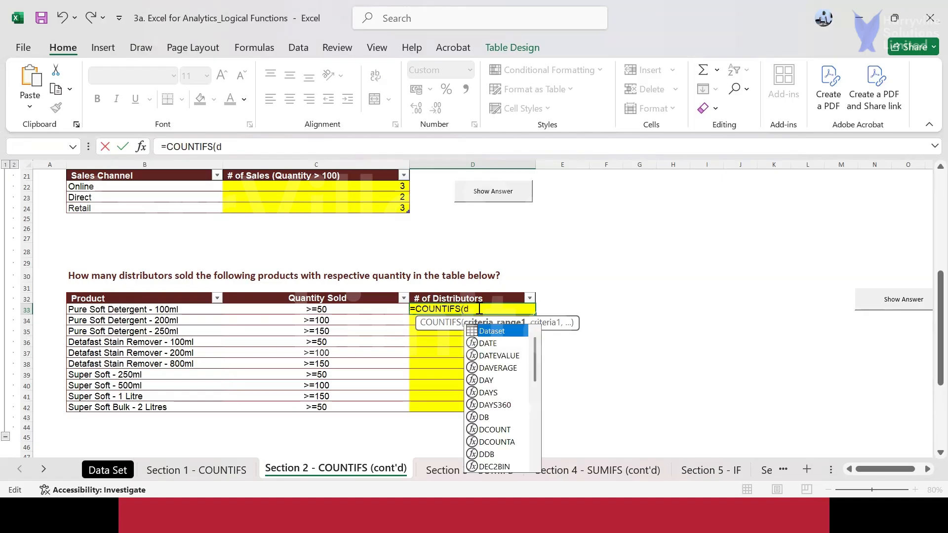
{"action": "key", "text": "Tab"}
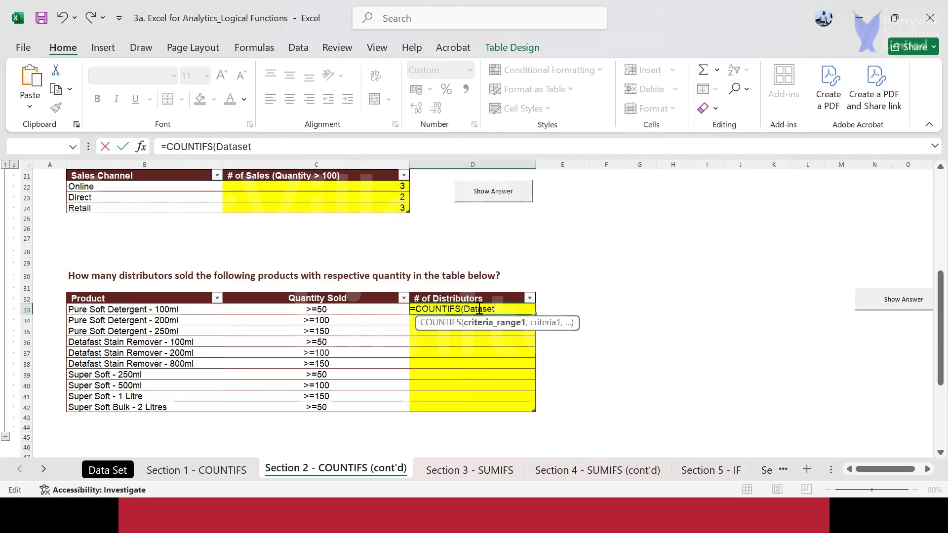
{"action": "type", "text": "[pro"}
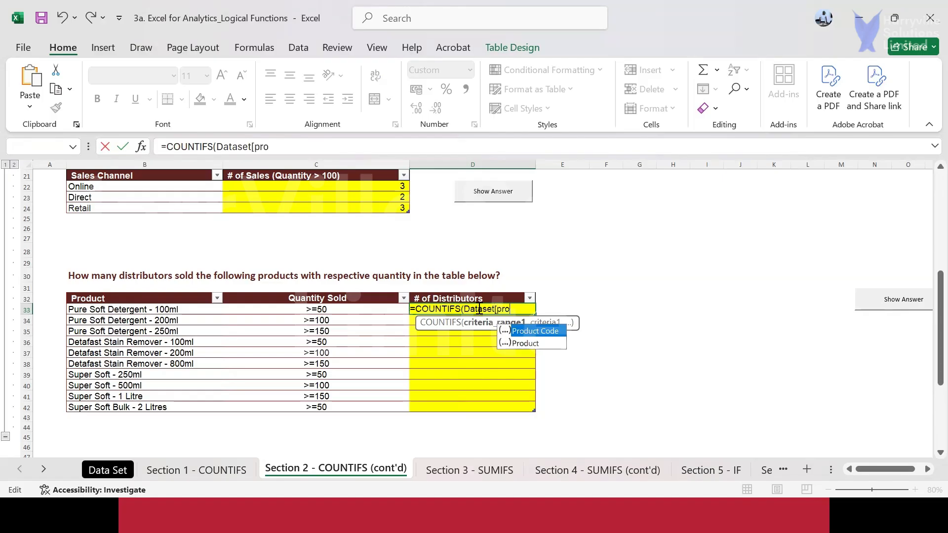
{"action": "key", "text": "Down"}
{"action": "key", "text": "Tab"}
{"action": "type", "text": "]"}
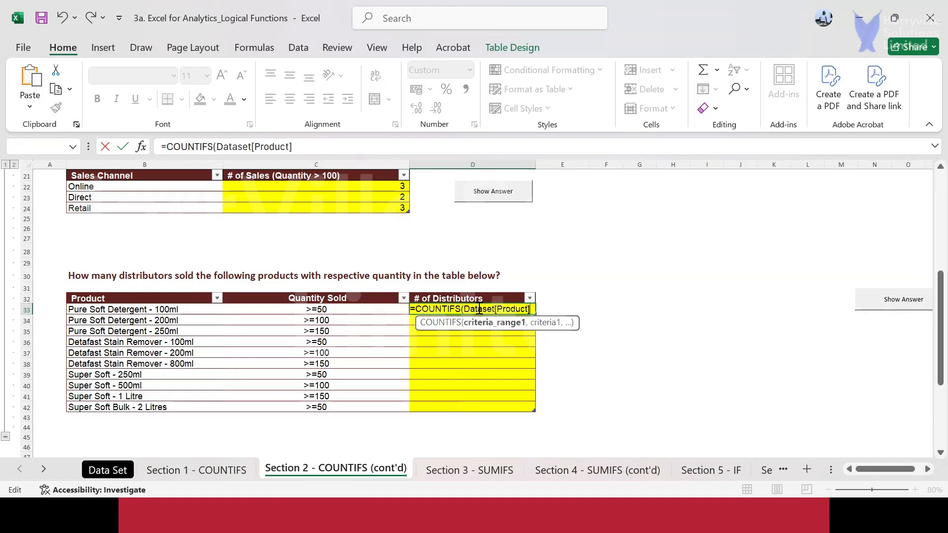
{"action": "type", "text": ","}
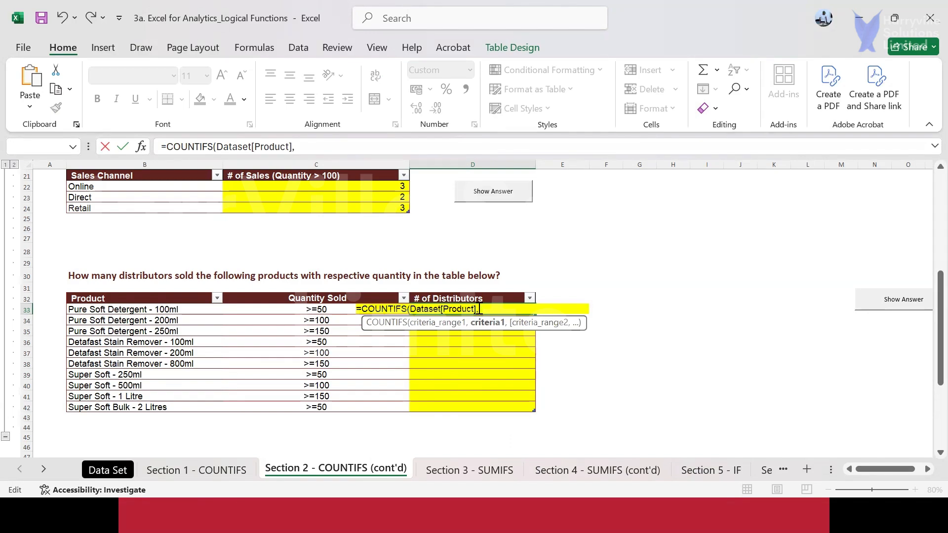
{"action": "left_click", "coordinate": [151, 310]}
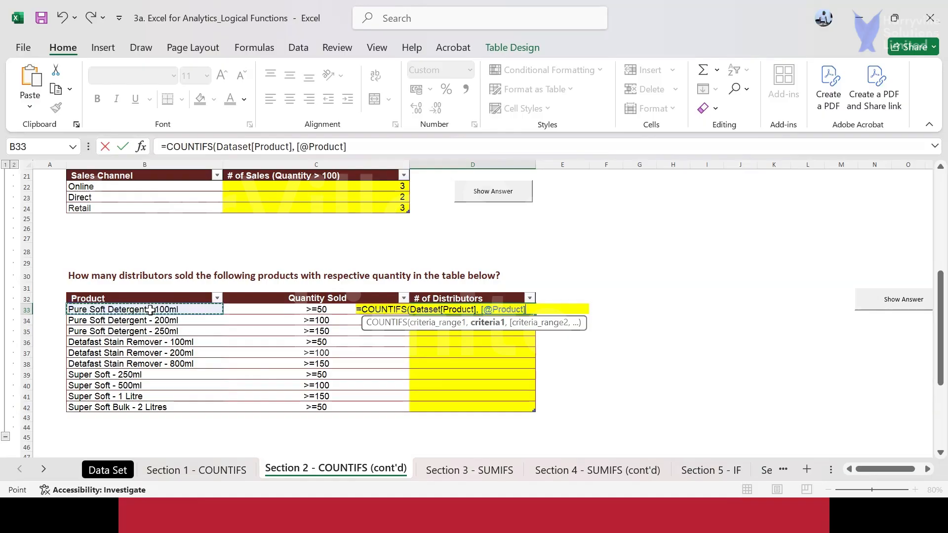
Add Dataset[Quantity] as the second criteria range of the COUNTIFS formula in D33
{"action": "type", "text": ","}
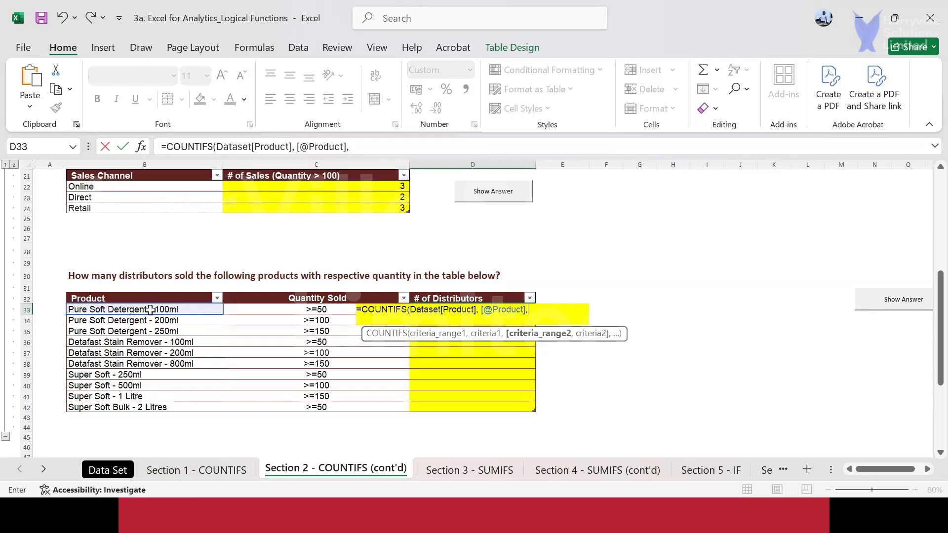
{"action": "type", "text": "Dataset["}
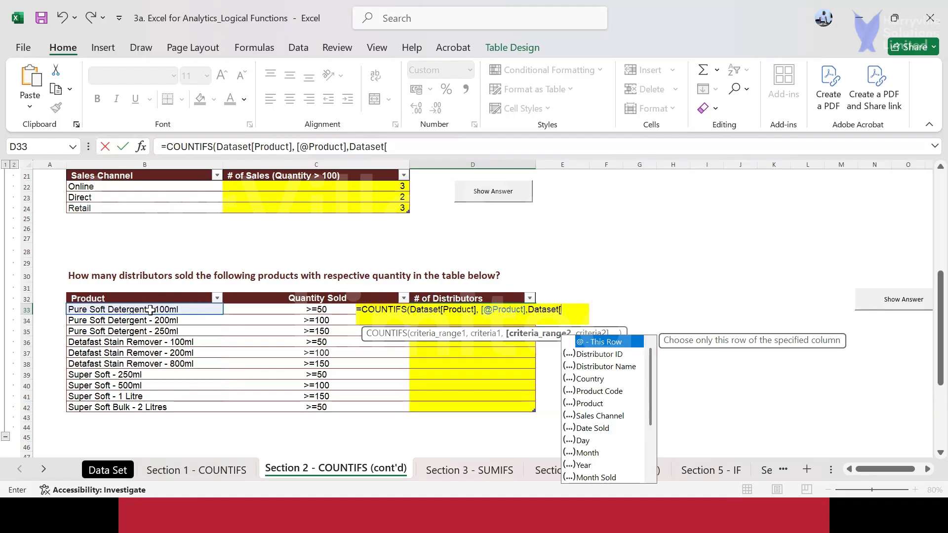
{"action": "type", "text": "qun"}
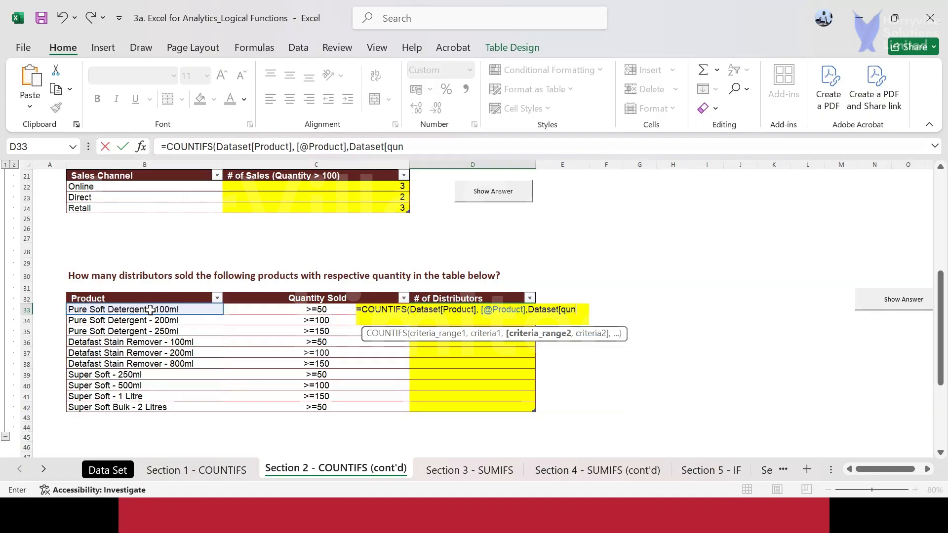
{"action": "key", "text": "BackSpace"}
{"action": "type", "text": "a"}
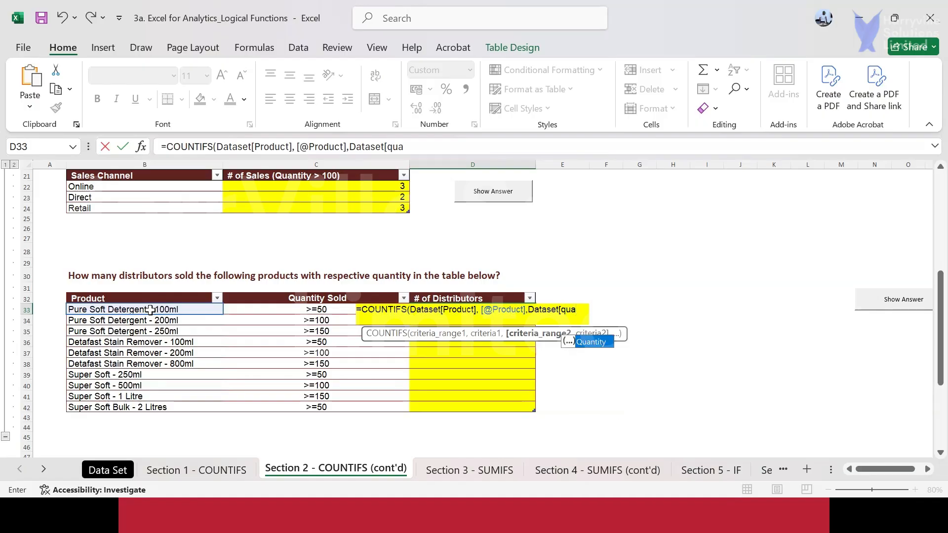
{"action": "key", "text": "Tab"}
{"action": "type", "text": "],"}
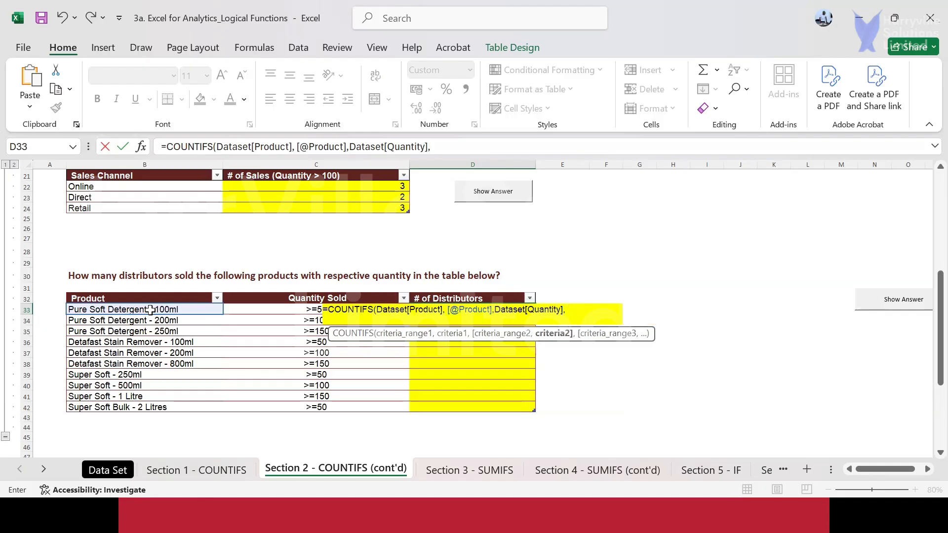
{"action": "left_click", "coordinate": [267, 310]}
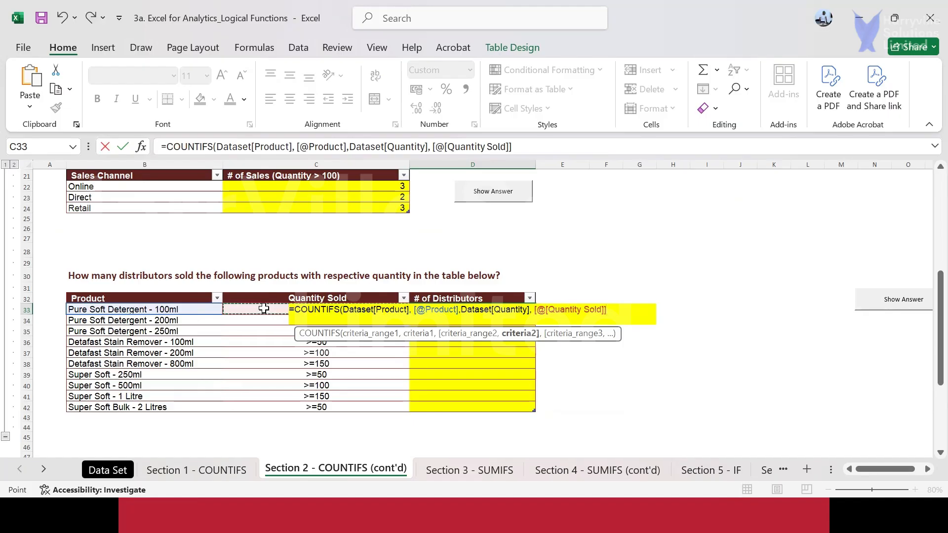
{"action": "key", "text": "BackSpace"}
{"action": "key", "text": "BackSpace"}
{"action": "key", "text": "BackSpace"}
{"action": "key", "text": "BackSpace"}
{"action": "key", "text": "BackSpace"}
{"action": "key", "text": "BackSpace"}
{"action": "key", "text": "BackSpace"}
{"action": "key", "text": "BackSpace"}
{"action": "key", "text": "BackSpace"}
{"action": "key", "text": "BackSpace"}
{"action": "key", "text": "BackSpace"}
{"action": "key", "text": "BackSpace"}
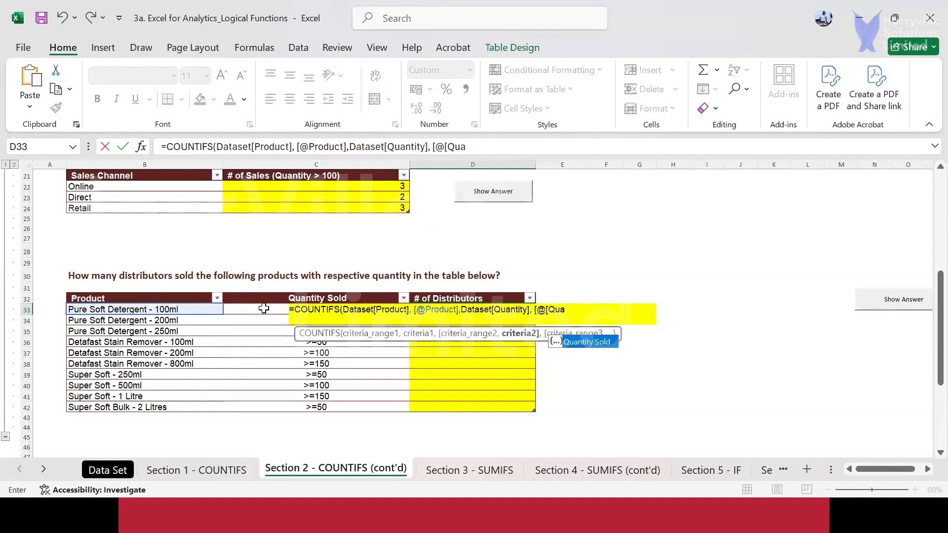
{"action": "key", "text": "BackSpace"}
{"action": "key", "text": "BackSpace"}
{"action": "key", "text": "BackSpace"}
{"action": "key", "text": "BackSpace"}
{"action": "key", "text": "BackSpace"}
{"action": "key", "text": "BackSpace"}
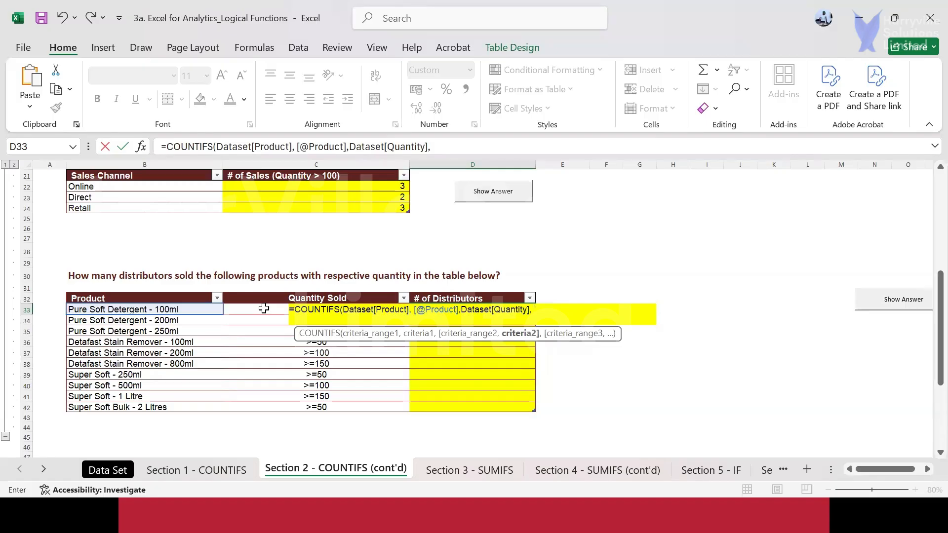
Use C33 as the quantity criterion in the D33 formula and add Dataset[Distributor ID] as the third criteria range
{"action": "type", "text": "C33"}
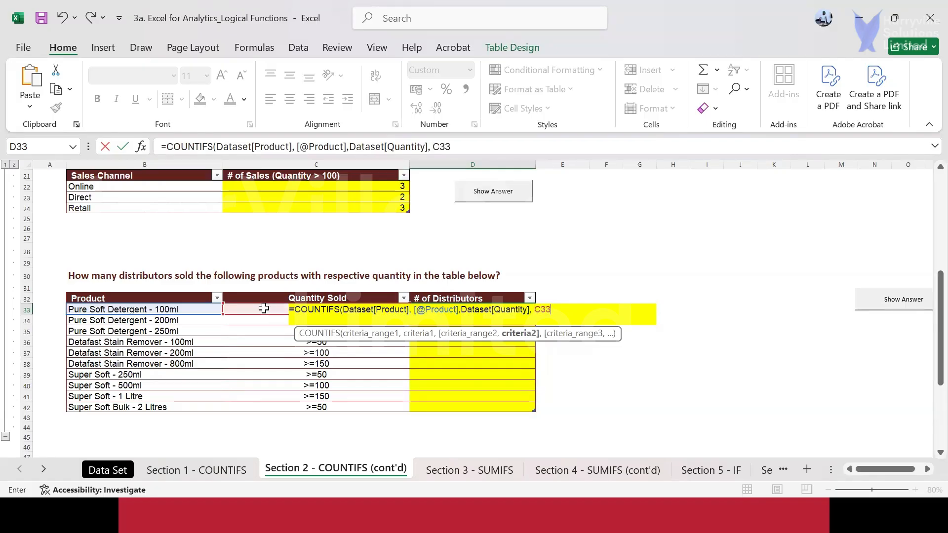
{"action": "type", "text": ","}
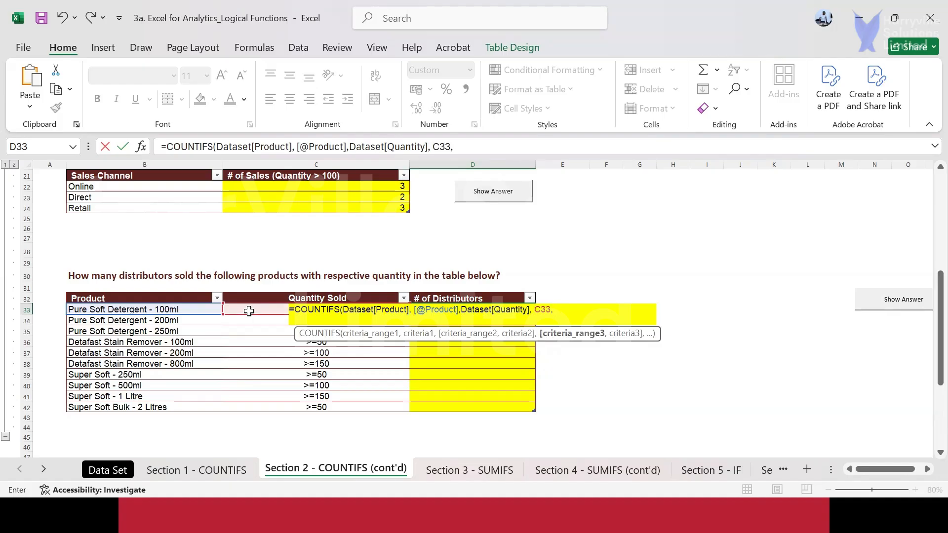
{"action": "type", "text": " Dataset"}
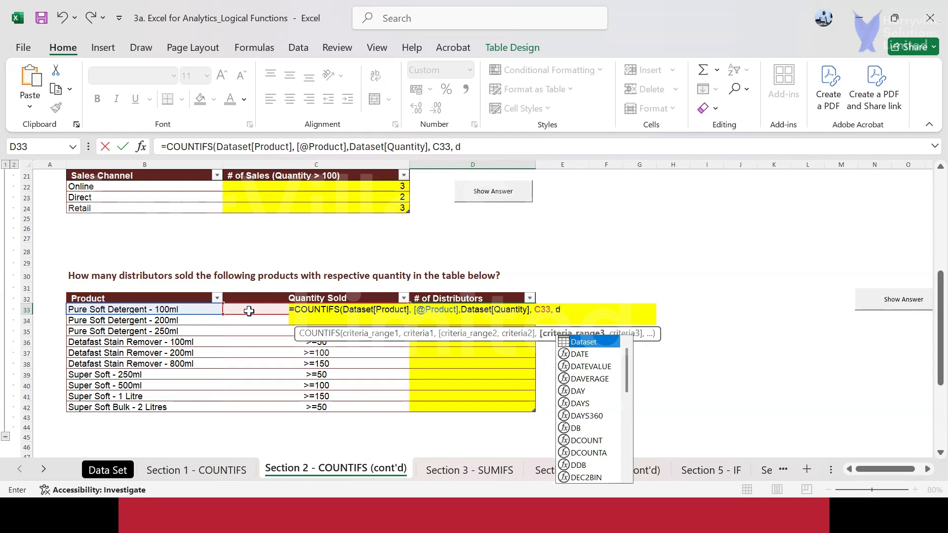
{"action": "type", "text": "["}
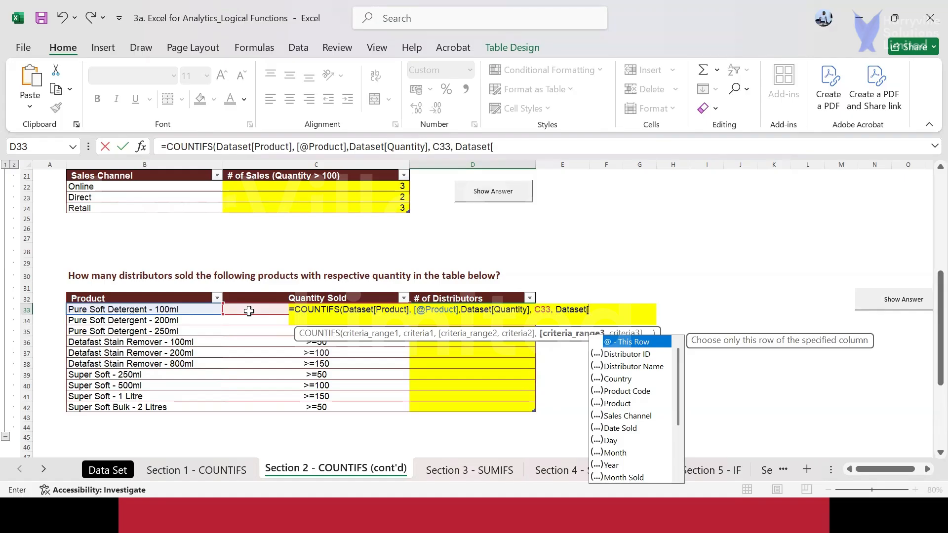
{"action": "key", "text": "Down"}
{"action": "key", "text": "Tab"}
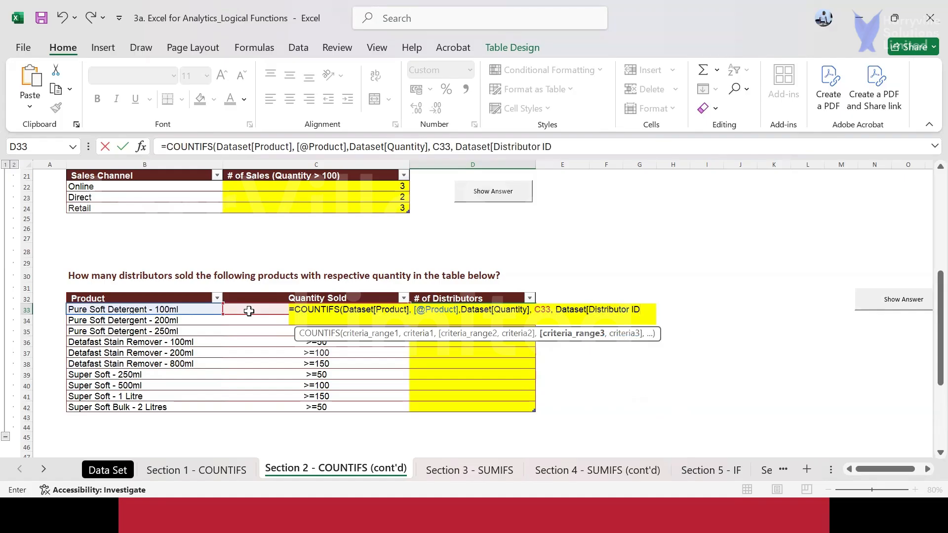
{"action": "type", "text": "],"}
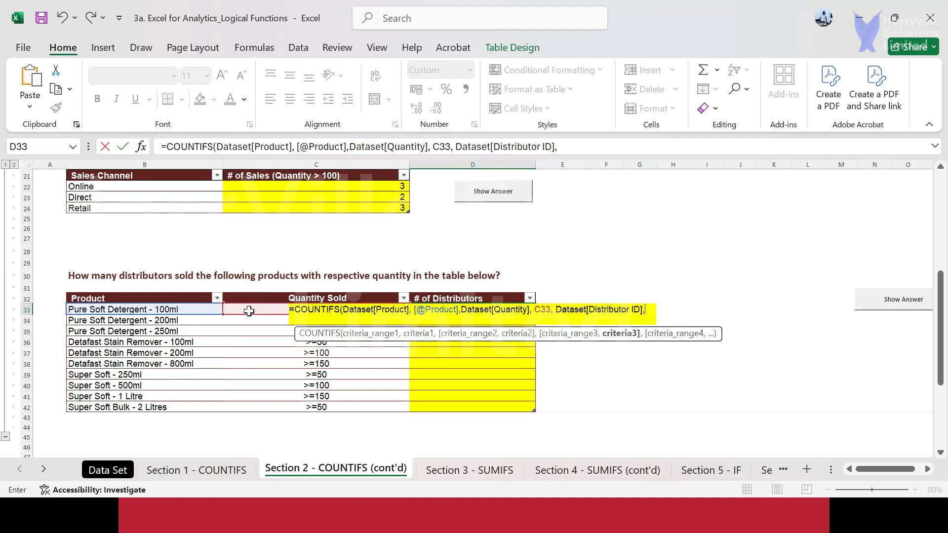
Complete the COUNTIFS formula in D33 with ">150" as the Distributor ID criterion and check it against the threshold in C33
{"action": "type", "text": "\">150"}
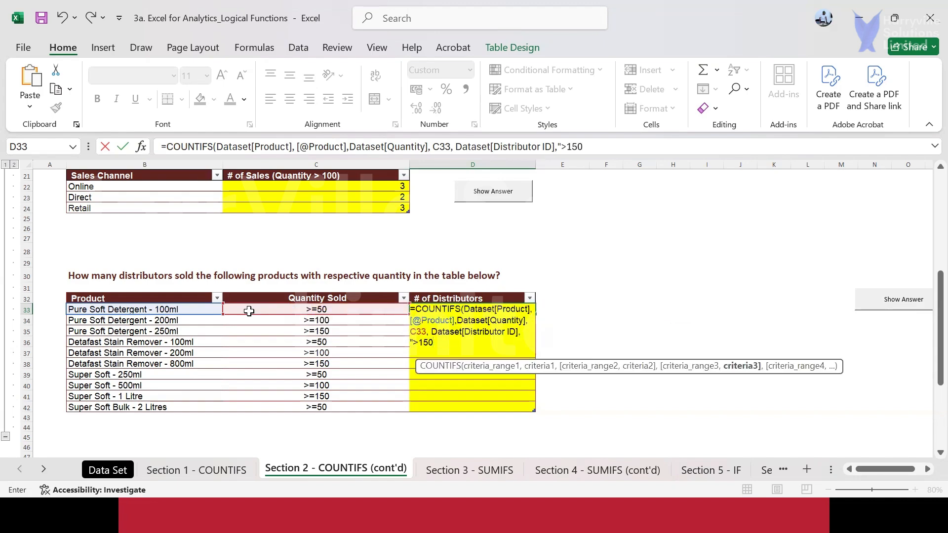
{"action": "type", "text": "\")"}
{"action": "key", "text": "Return"}
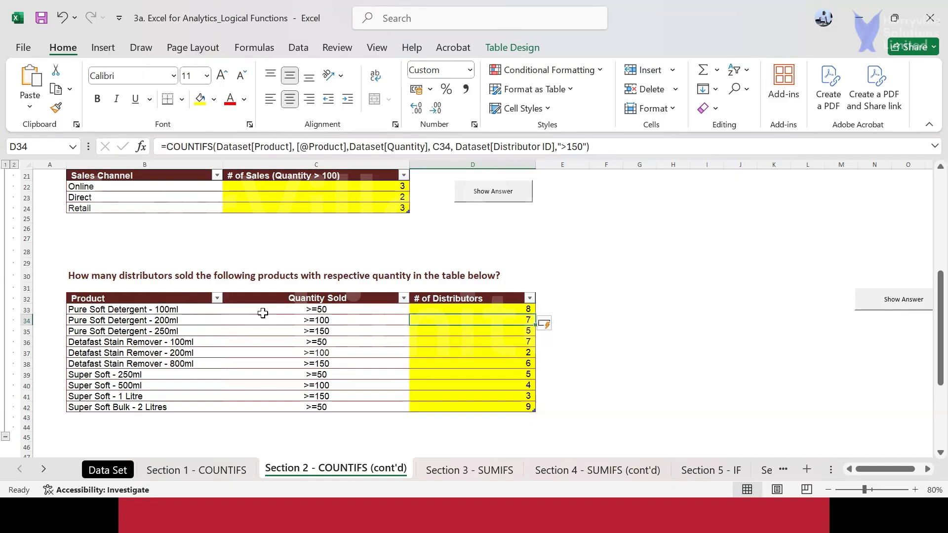
{"action": "key", "text": "Up"}
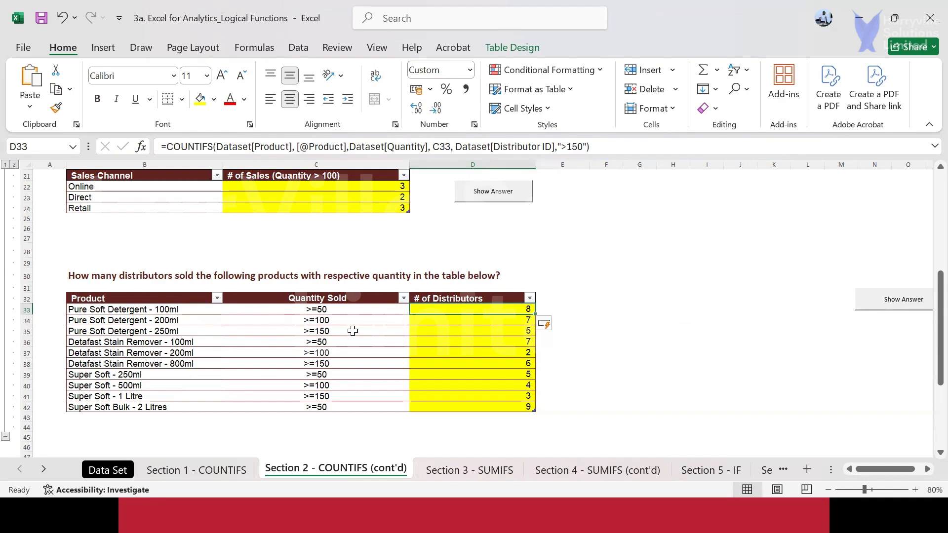
{"action": "left_click", "coordinate": [320, 311]}
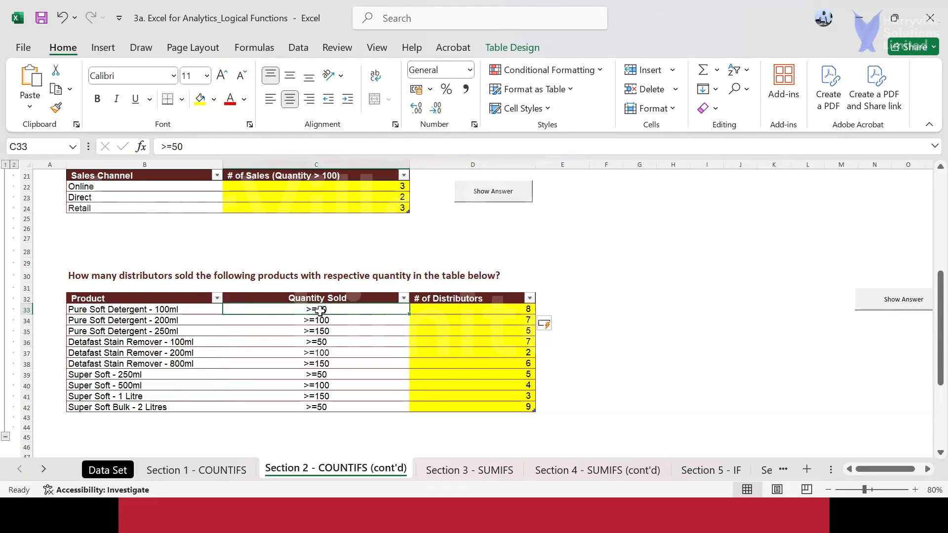
{"action": "left_click", "coordinate": [418, 314]}
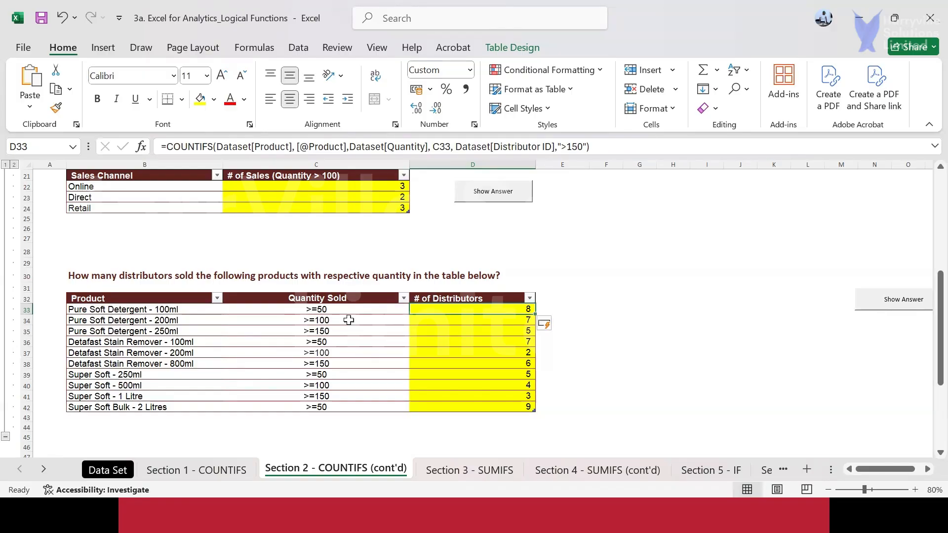
Return to the beginning of the Section 2 - COUNTIFS (cont'd) sheet and save the workbook
{"action": "scroll", "coordinate": [347, 321], "scroll_direction": "down", "scroll_amount": 3}
{"action": "scroll", "coordinate": [346, 321], "scroll_direction": "up", "scroll_amount": 3}
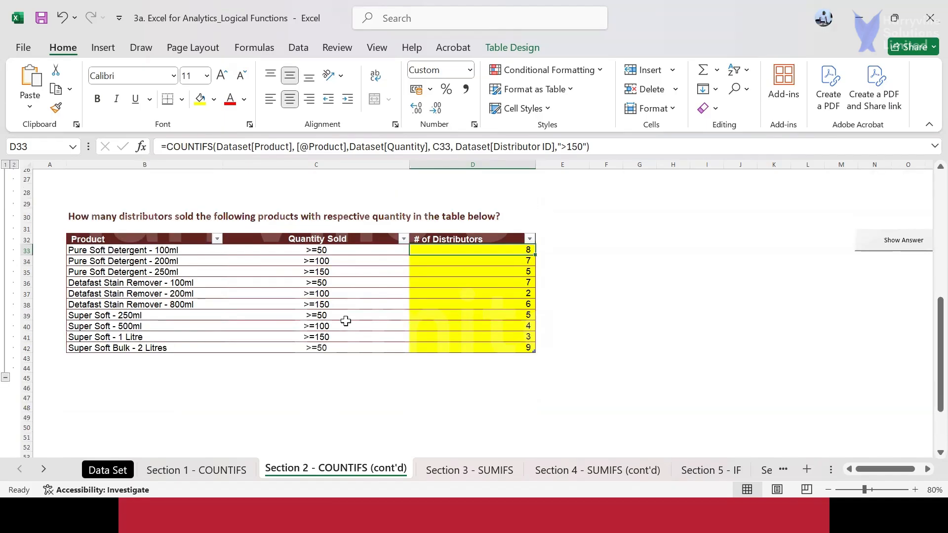
{"action": "scroll", "coordinate": [346, 321], "scroll_direction": "up", "scroll_amount": 5}
{"action": "scroll", "coordinate": [346, 321], "scroll_direction": "up", "scroll_amount": 1}
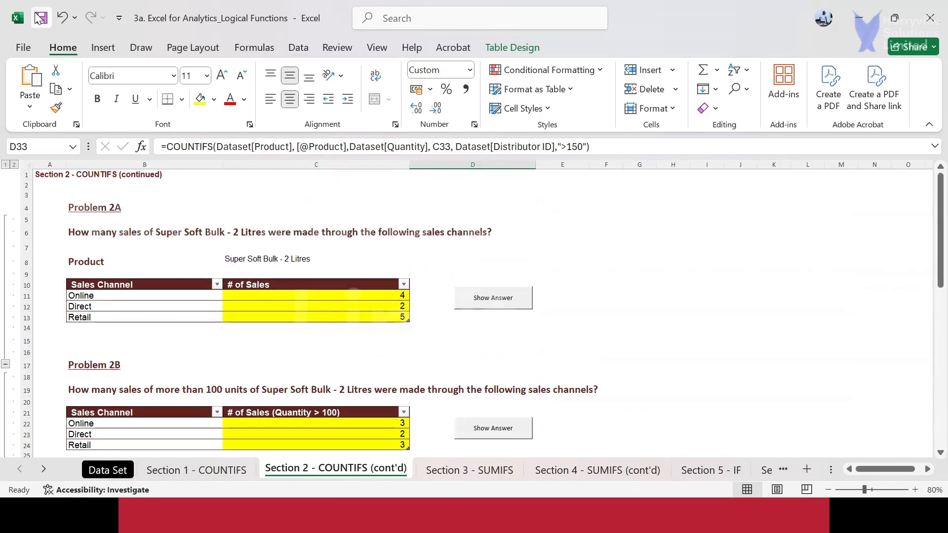
{"action": "left_click", "coordinate": [39, 18]}
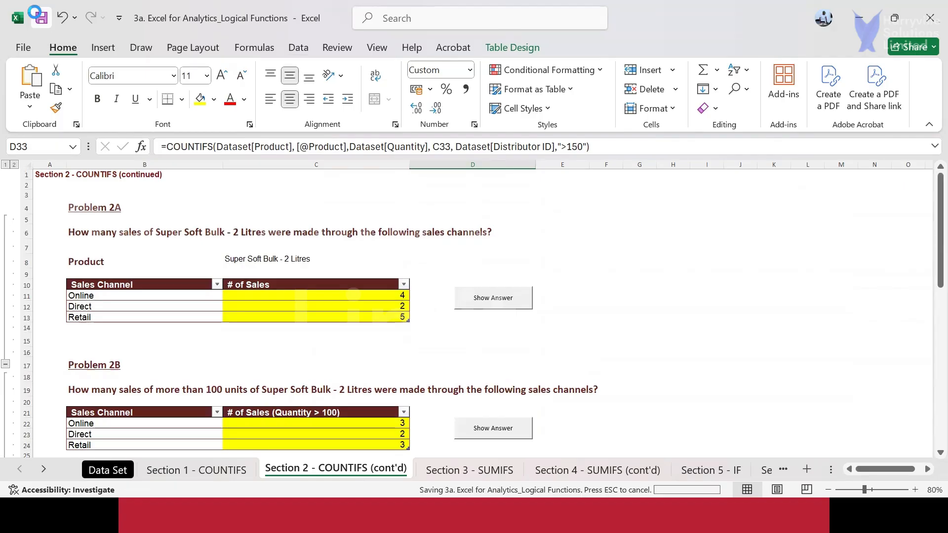